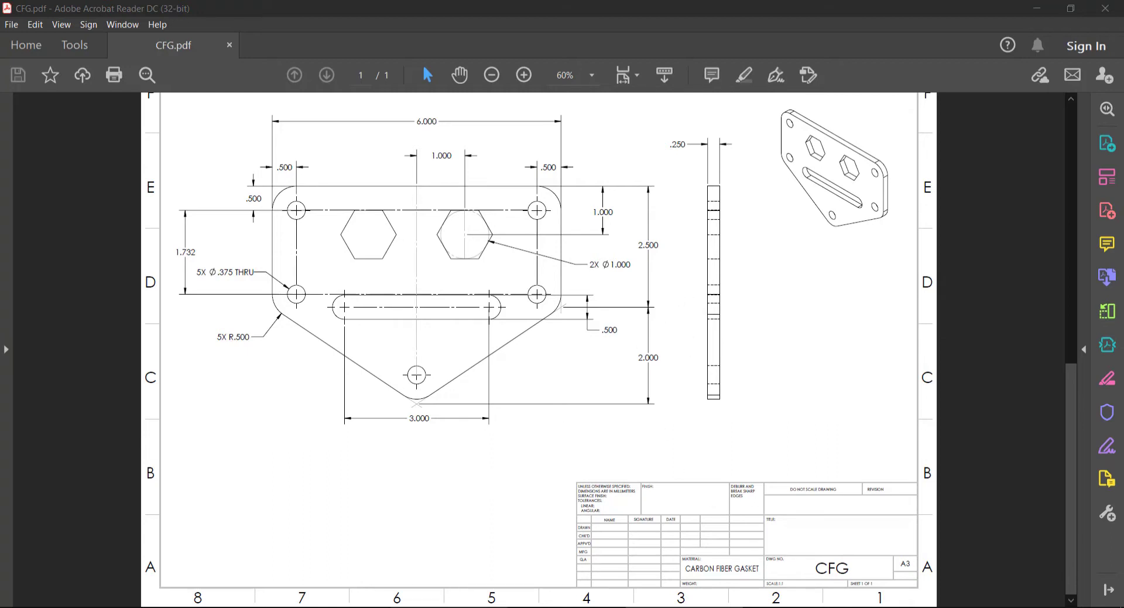
Step: Switch to SOLIDWORKS, create a new part document and start a sketch on the Front Plane
{"action": "key", "text": "alt+Tab"}
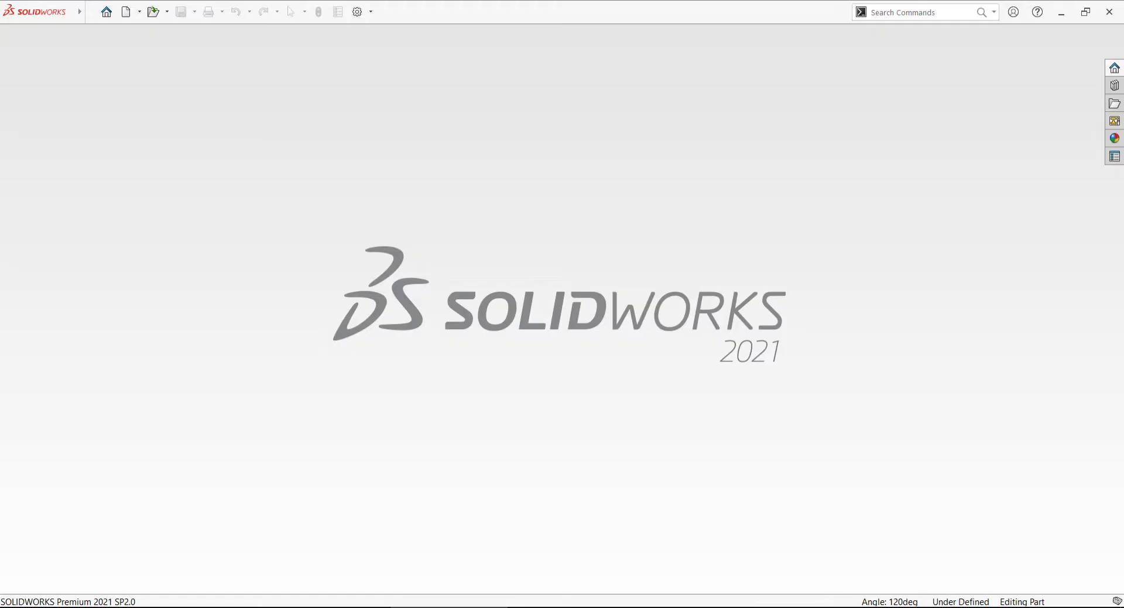
{"action": "left_click", "coordinate": [90, 12]}
{"action": "left_click", "coordinate": [110, 33]}
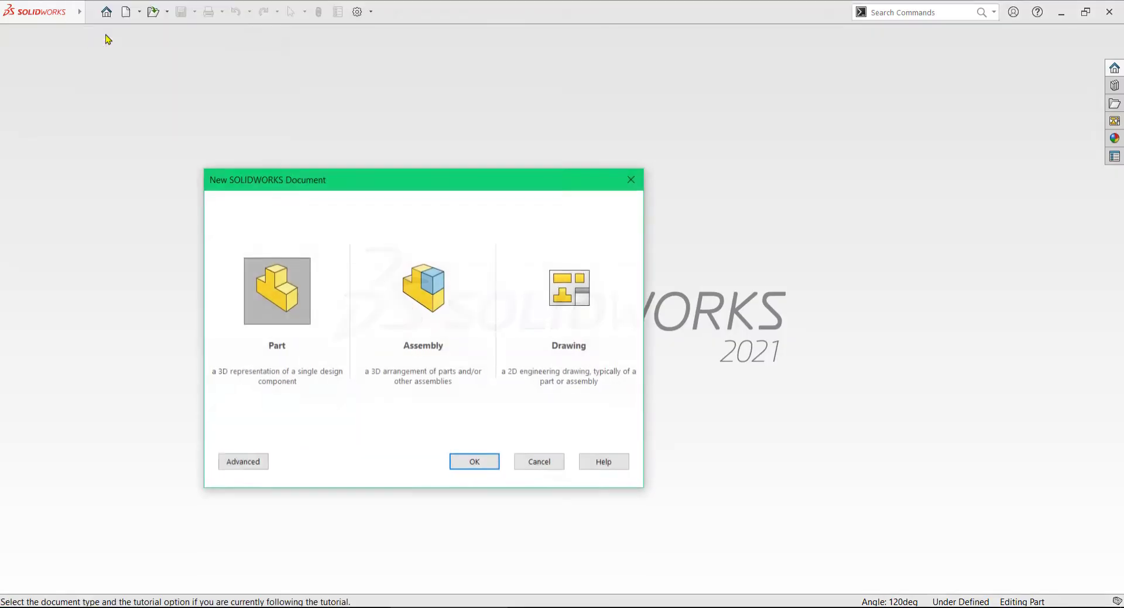
{"action": "left_click", "coordinate": [475, 462]}
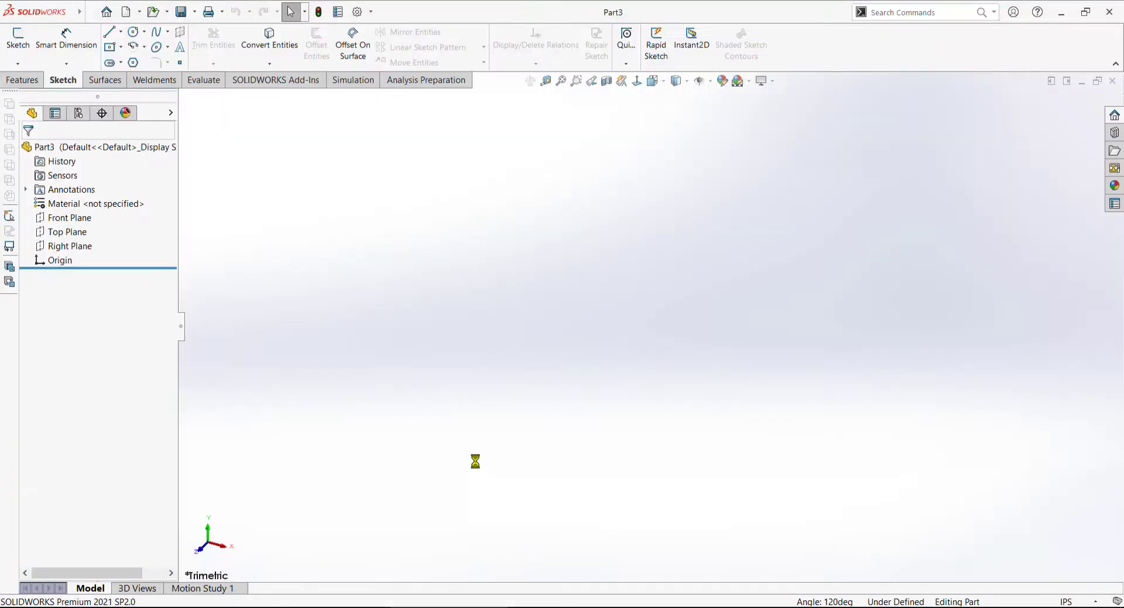
{"action": "left_click", "coordinate": [18, 37]}
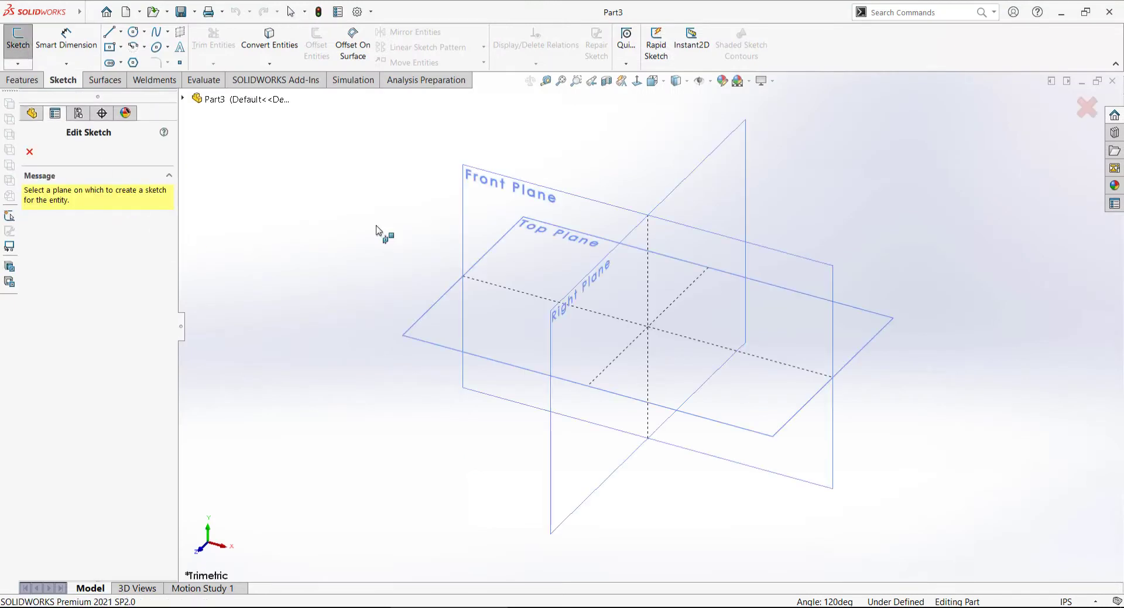
{"action": "left_click", "coordinate": [488, 178]}
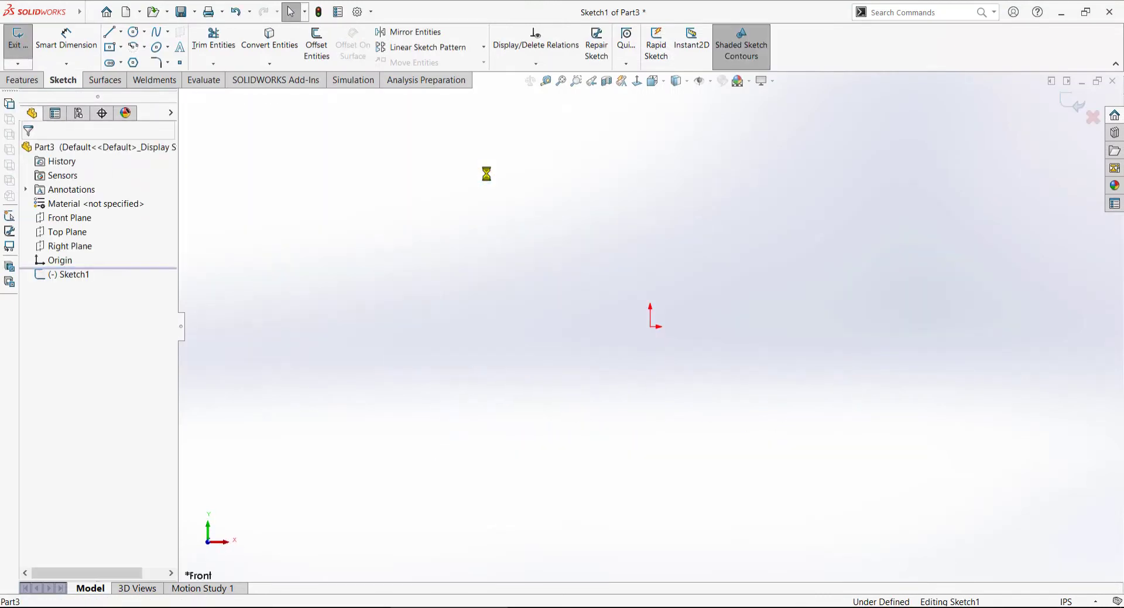
Step: Sketch a closed five-line outline from the origin, with a horizontal upper edge, right side about 3.3 in and left side about 2.2 in high
{"action": "left_click", "coordinate": [110, 33]}
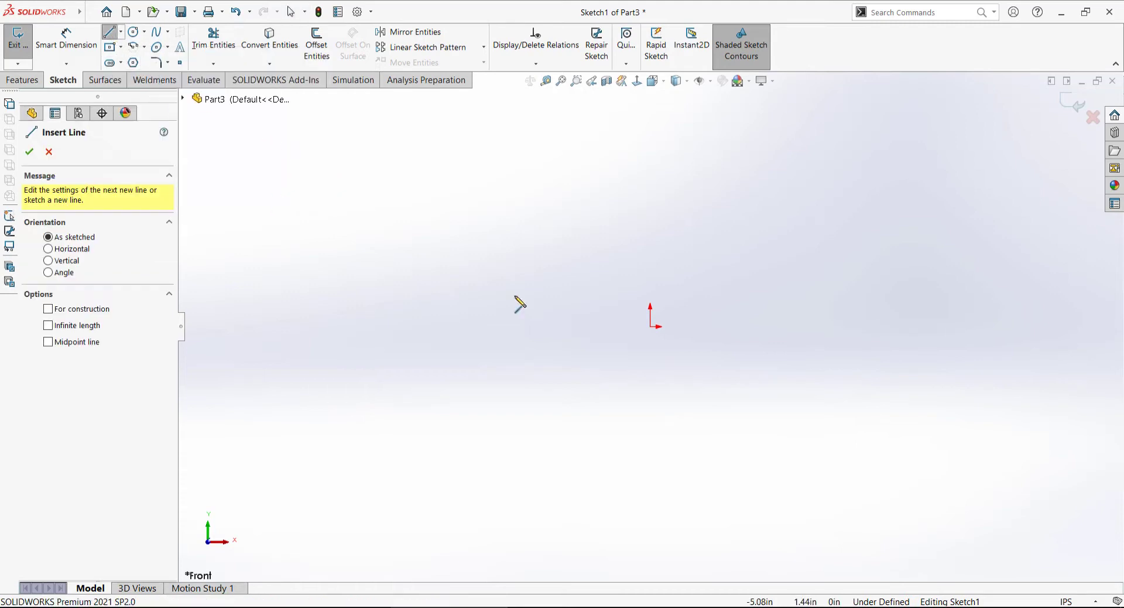
{"action": "left_click", "coordinate": [650, 327]}
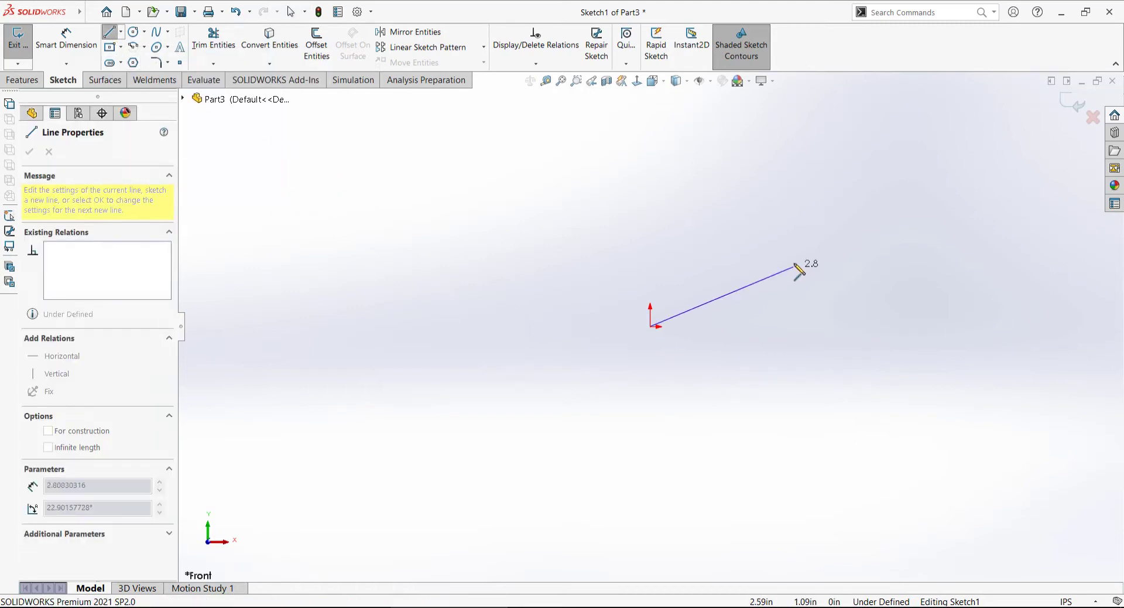
{"action": "left_click", "coordinate": [790, 212]}
{"action": "scroll", "coordinate": [810, 278], "scroll_direction": "up", "scroll_amount": 4}
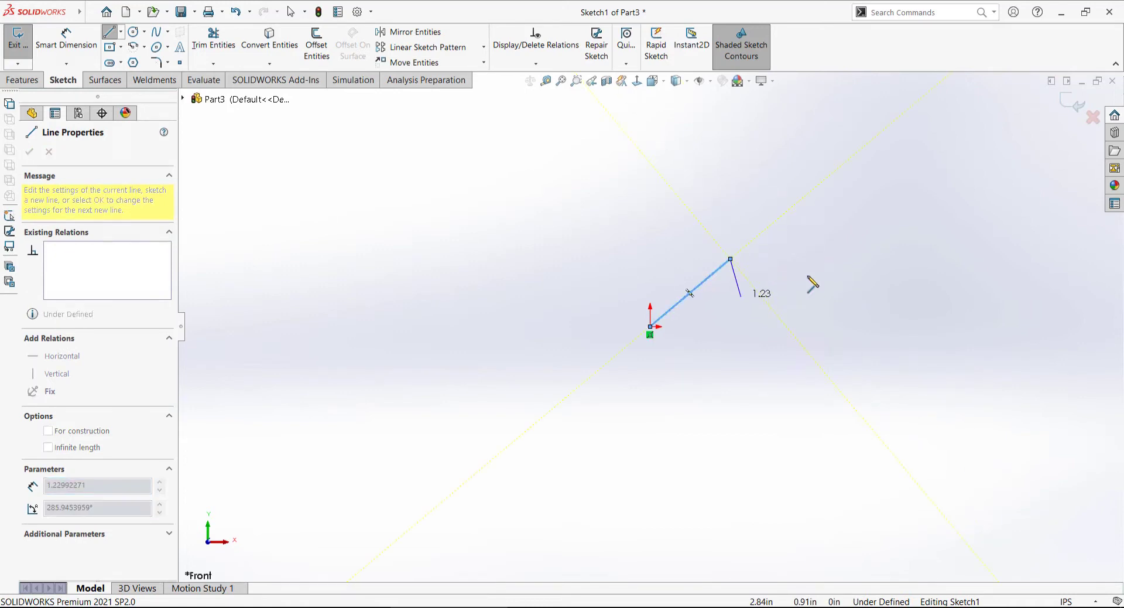
{"action": "scroll", "coordinate": [762, 241], "scroll_direction": "down", "scroll_amount": 2}
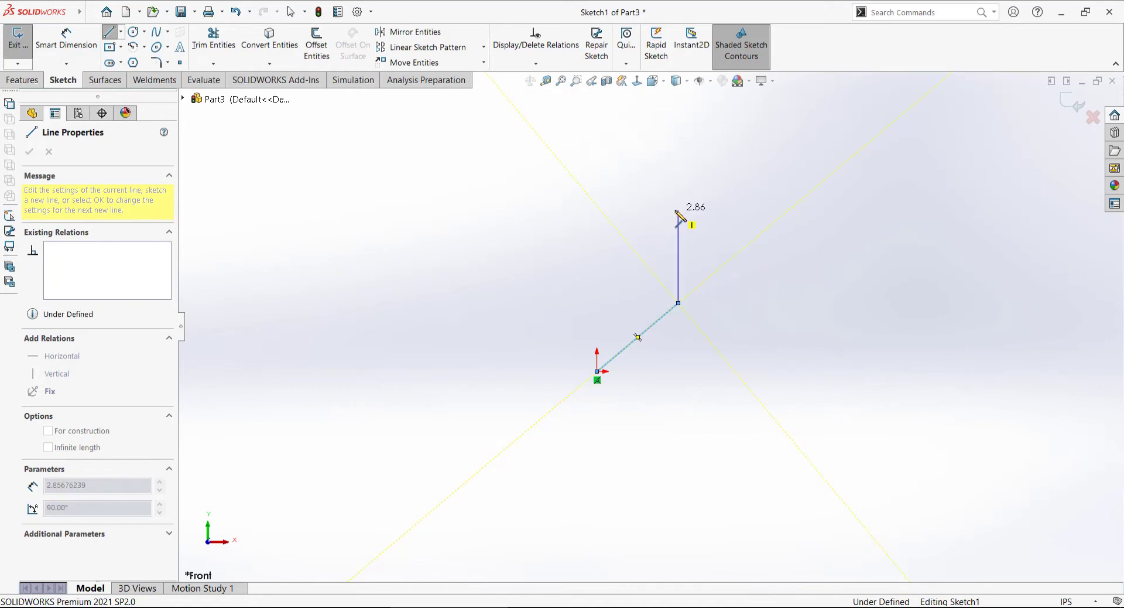
{"action": "left_click", "coordinate": [678, 209]}
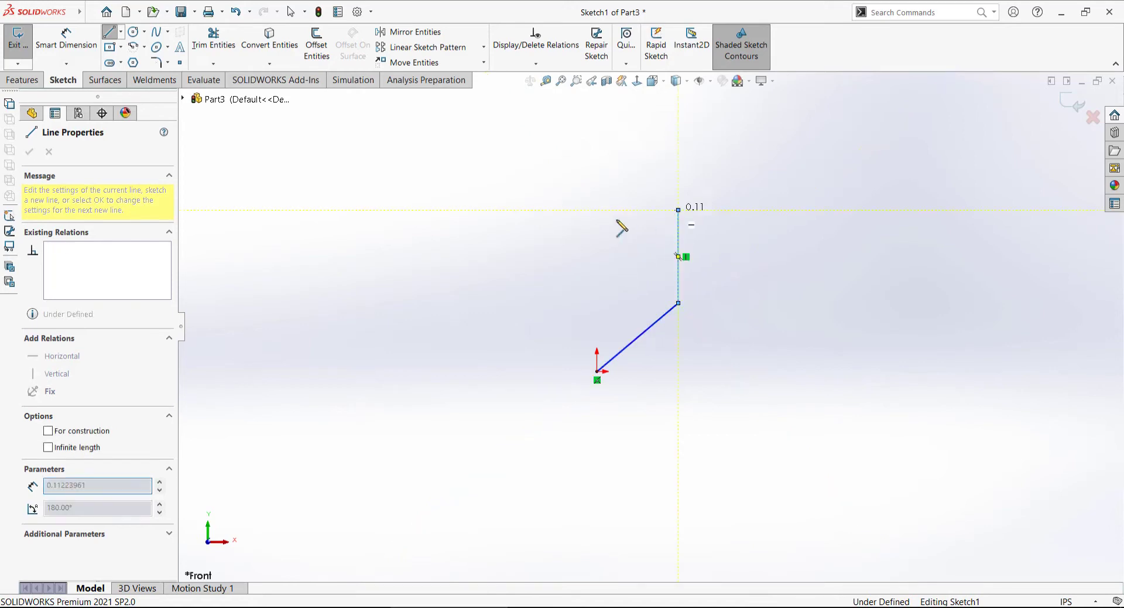
{"action": "left_click", "coordinate": [511, 210]}
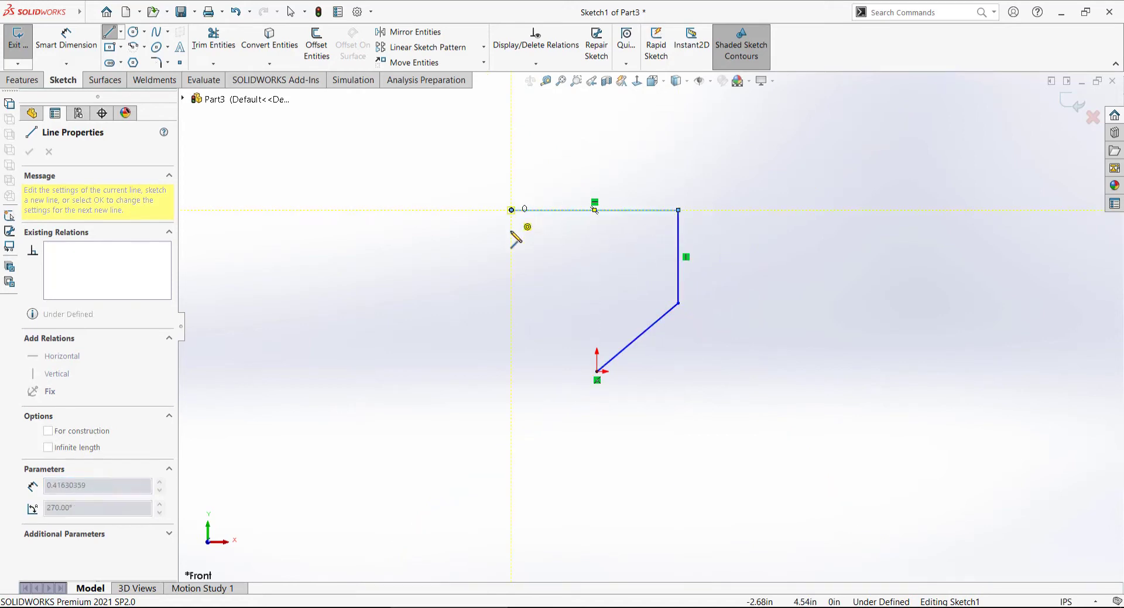
{"action": "left_click", "coordinate": [511, 282]}
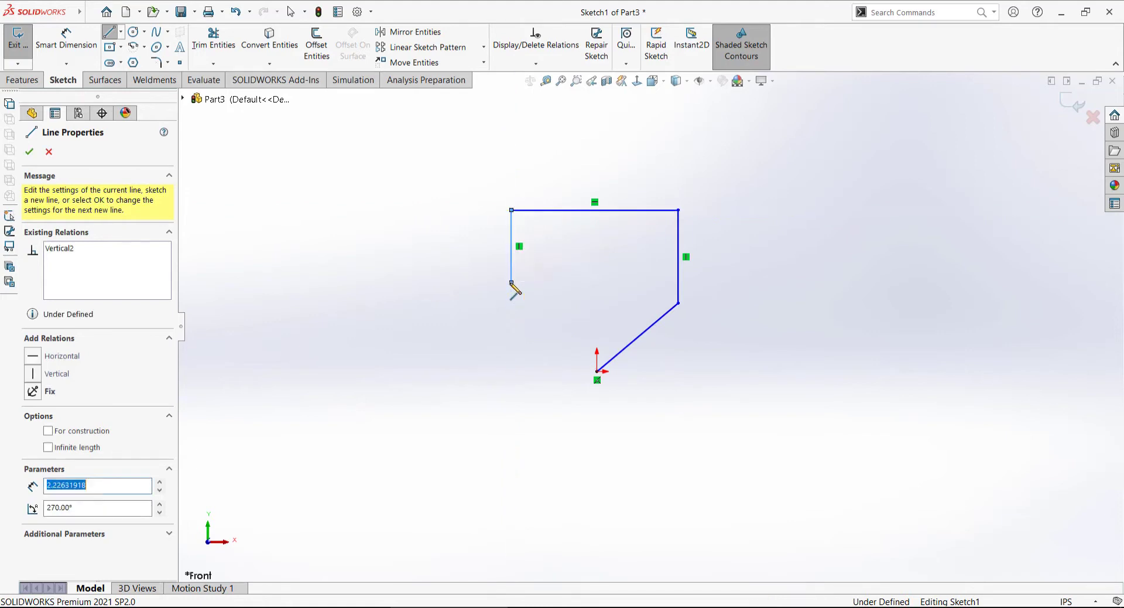
{"action": "left_click", "coordinate": [597, 372]}
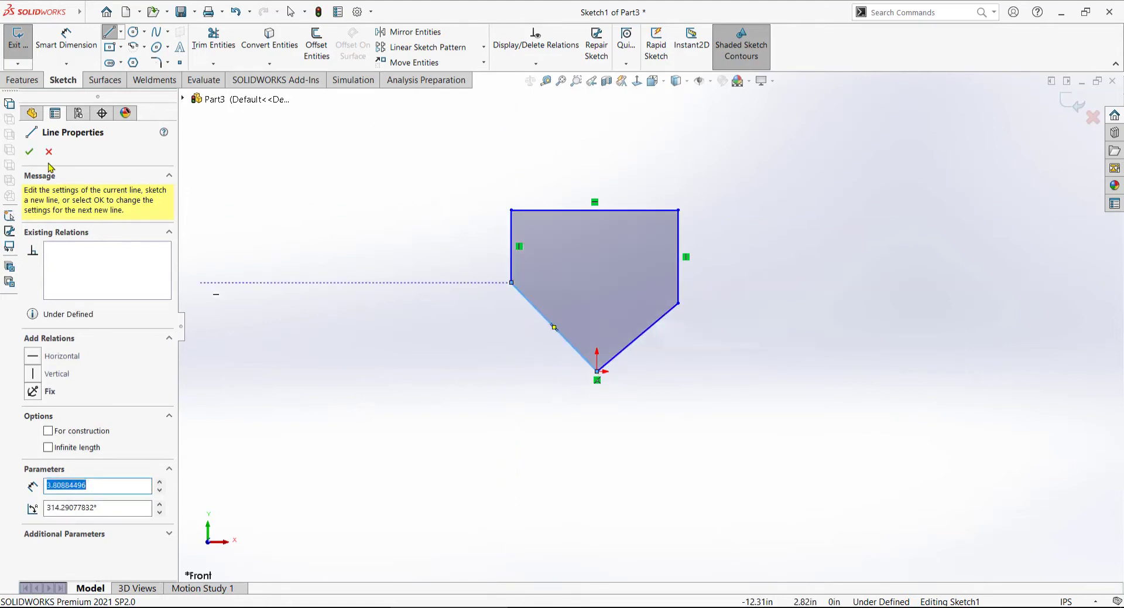
{"action": "left_click", "coordinate": [32, 155]}
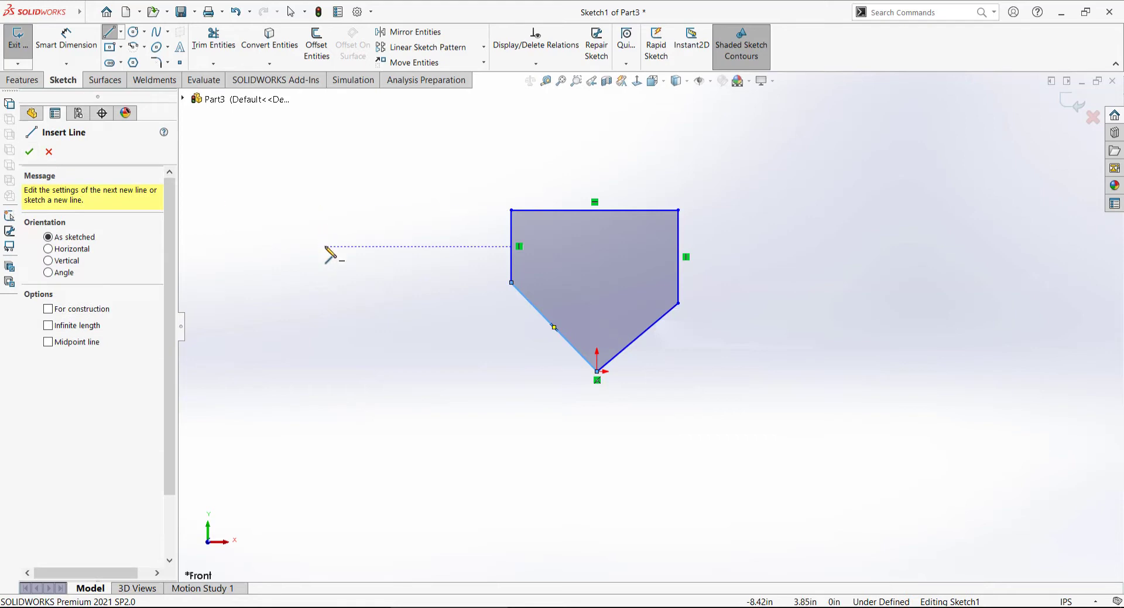
{"action": "key", "text": "Escape"}
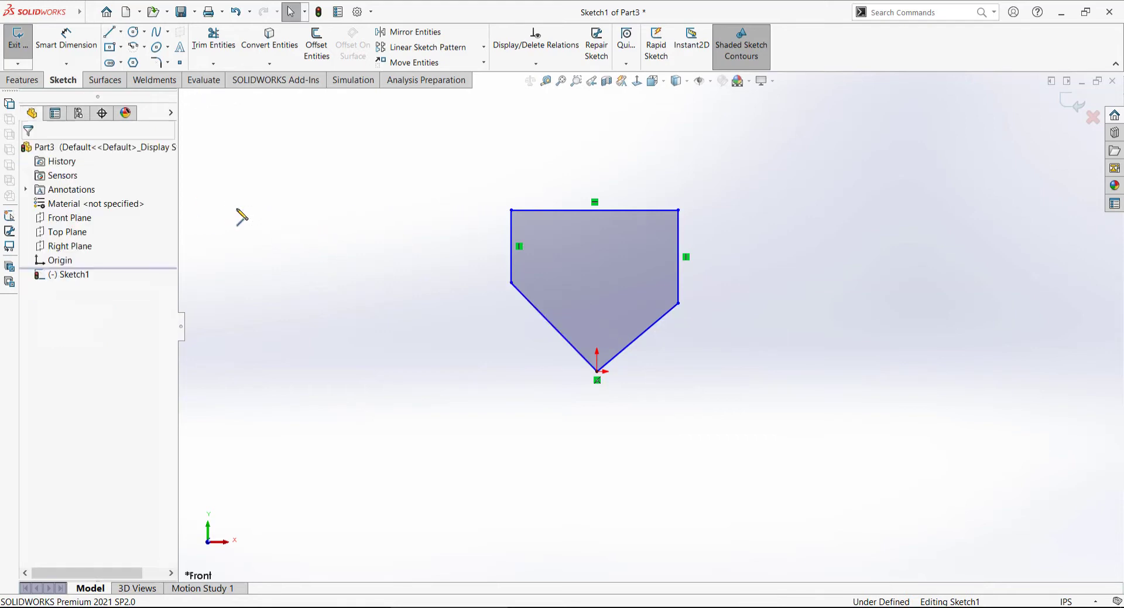
Step: Check the CFG.pdf drawing in Acrobat Reader, return to SOLIDWORKS and dimension the outline's horizontal upper edge to 6.00 in
{"action": "left_click", "coordinate": [355, 549]}
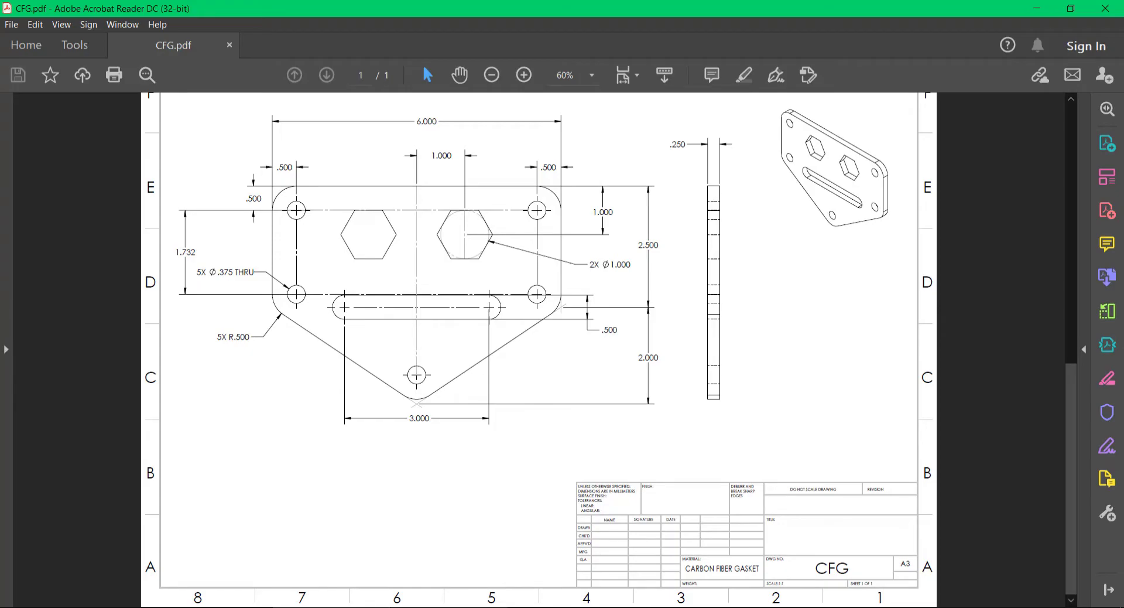
{"action": "key", "text": "alt+Tab"}
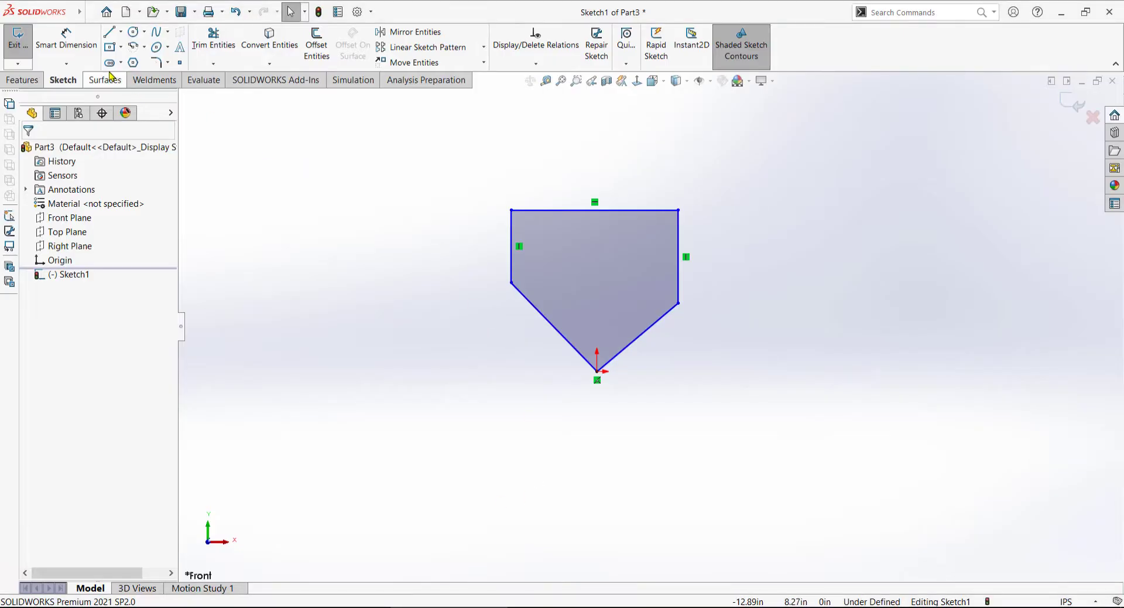
{"action": "left_click", "coordinate": [66, 40]}
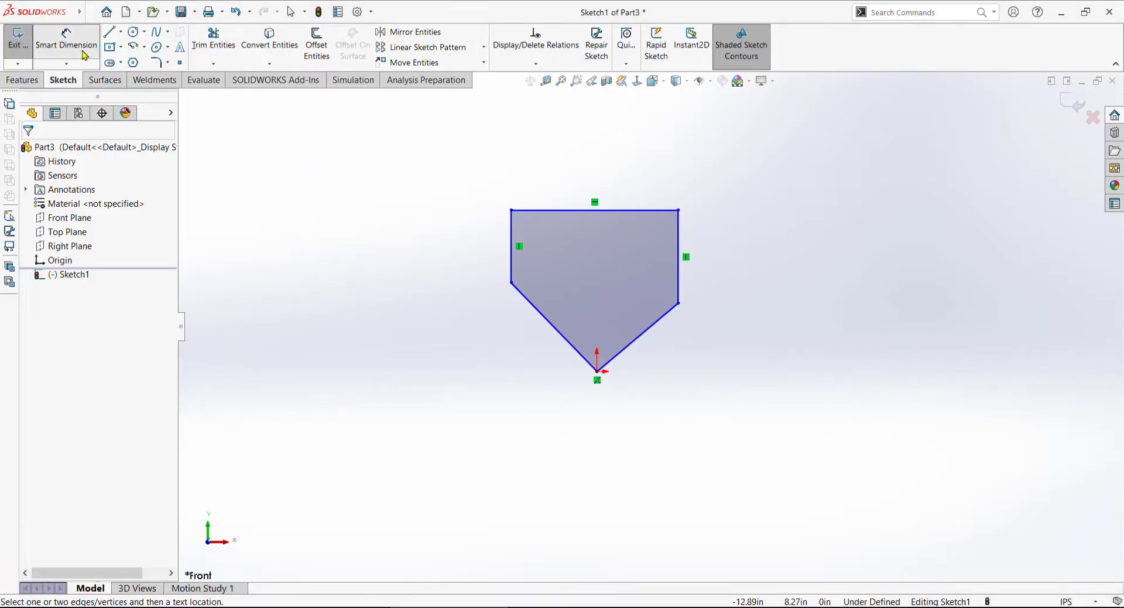
{"action": "left_click", "coordinate": [559, 212]}
{"action": "left_click", "coordinate": [581, 177]}
{"action": "type", "text": "6.00in"}
{"action": "key", "text": "Return"}
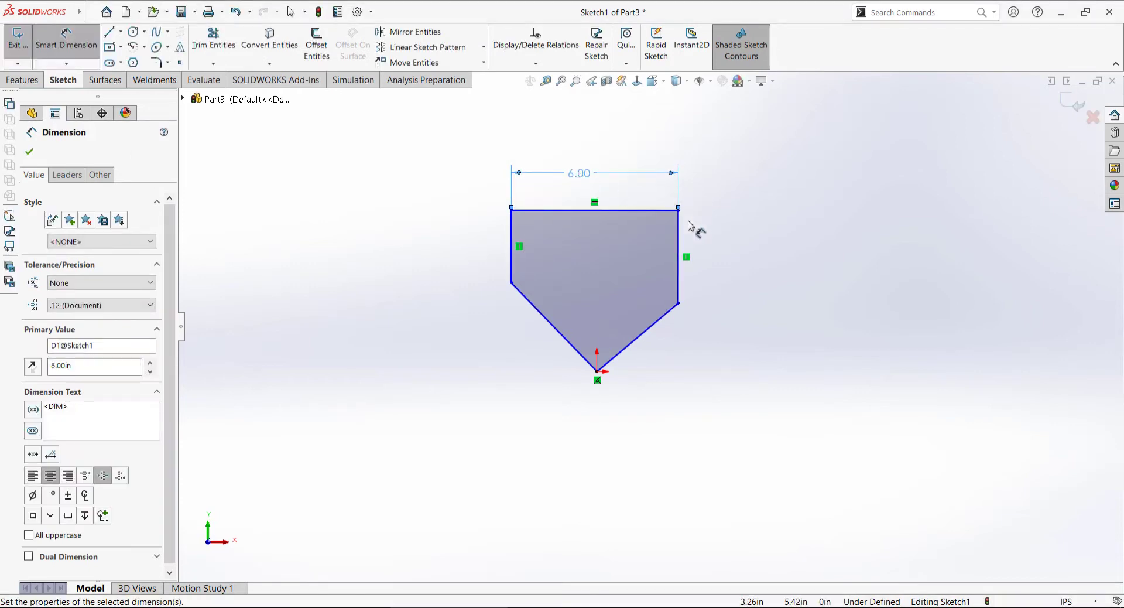
Step: Dimension the outline's right vertical side to 2.5 in and the vertical distance from its lower end to the origin to 2 in
{"action": "left_click", "coordinate": [679, 244]}
{"action": "left_click", "coordinate": [714, 245]}
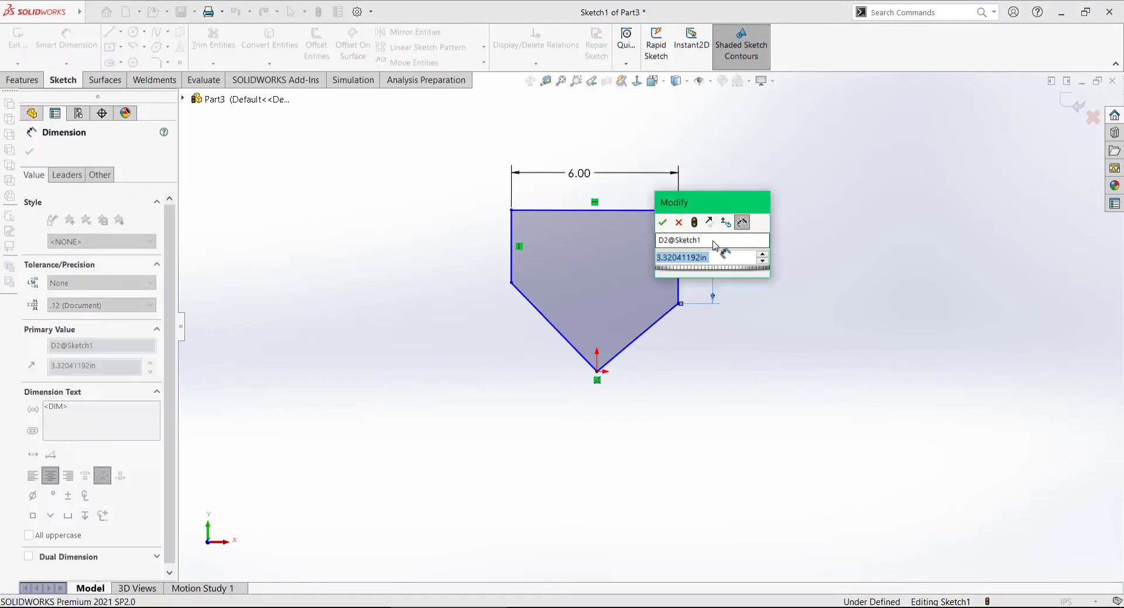
{"action": "type", "text": "2.5"}
{"action": "key", "text": "Return"}
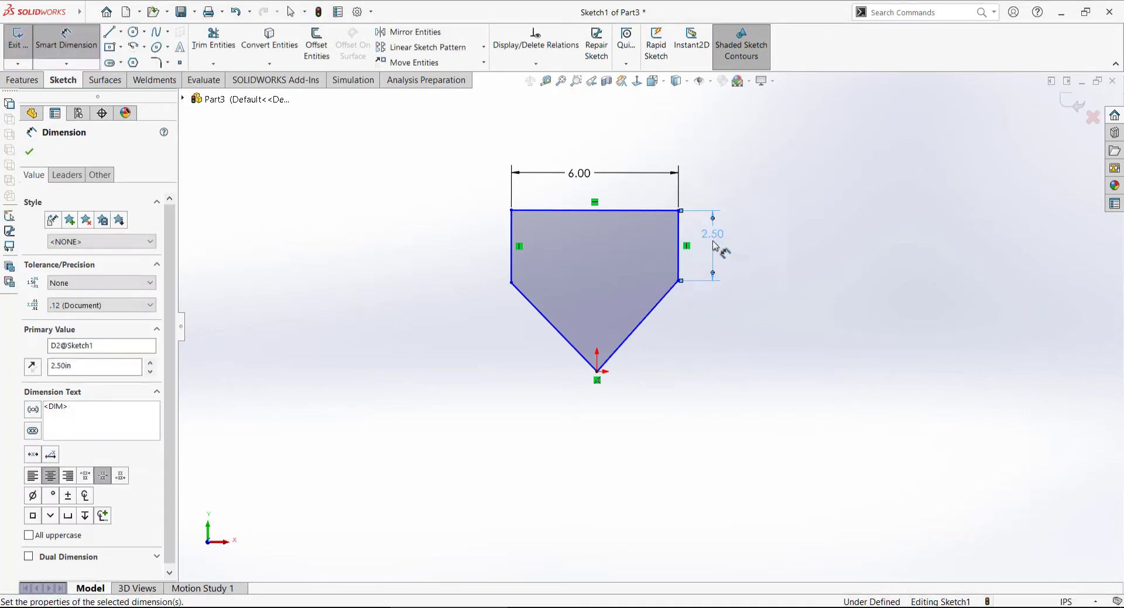
{"action": "left_click", "coordinate": [679, 281]}
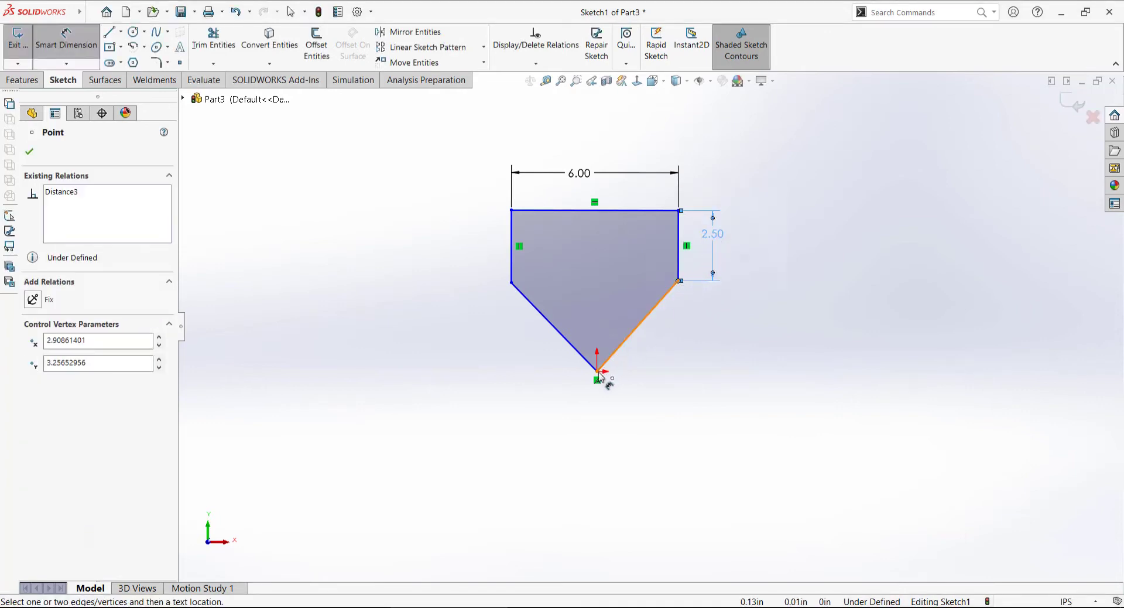
{"action": "left_click", "coordinate": [597, 371]}
{"action": "left_click", "coordinate": [697, 342]}
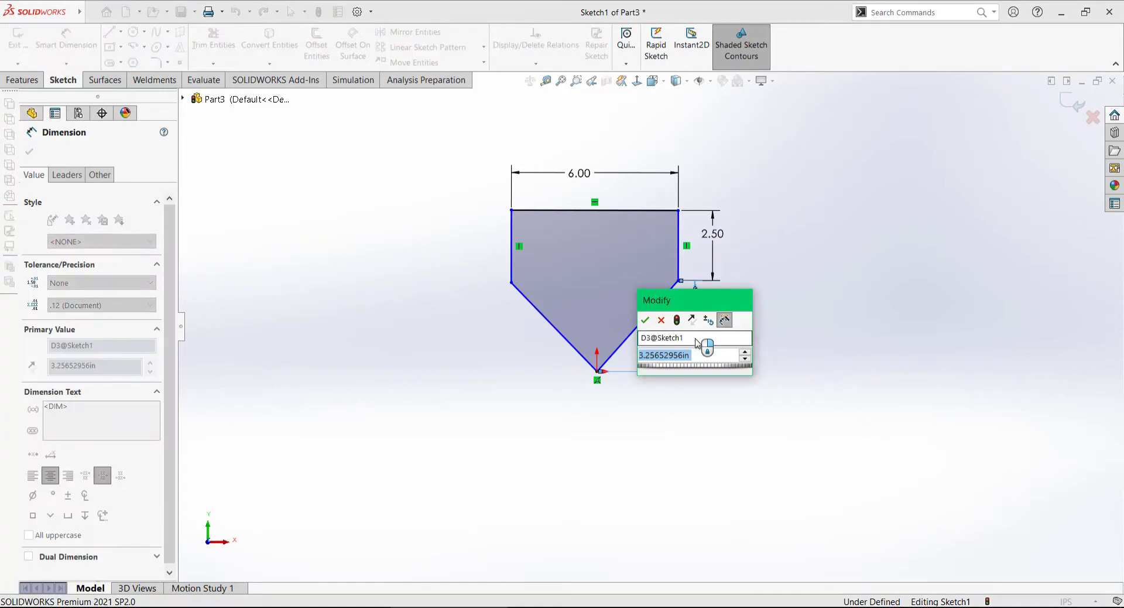
{"action": "type", "text": "2"}
{"action": "key", "text": "Return"}
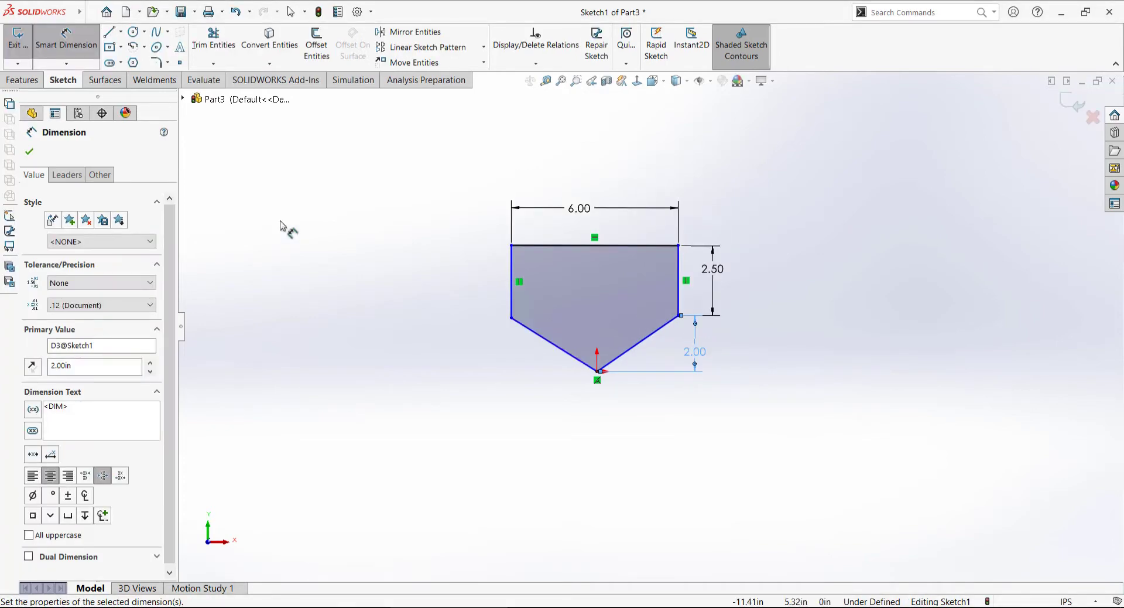
{"action": "left_click", "coordinate": [29, 152]}
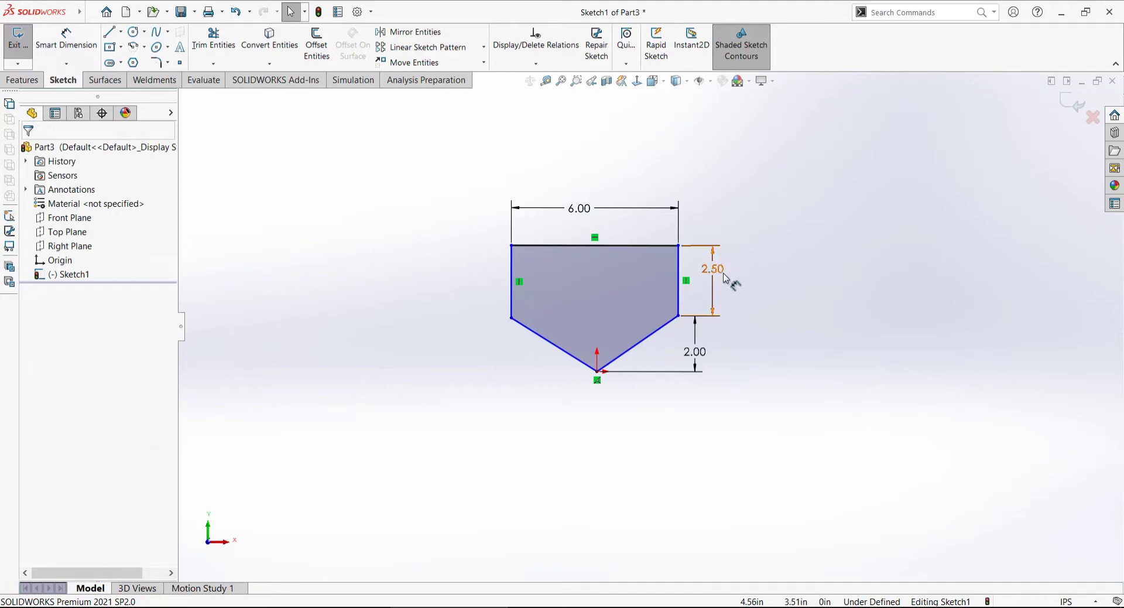
Step: Set the document's basic length unit and mass/section property length to three decimal places (.123)
{"action": "left_click", "coordinate": [371, 12]}
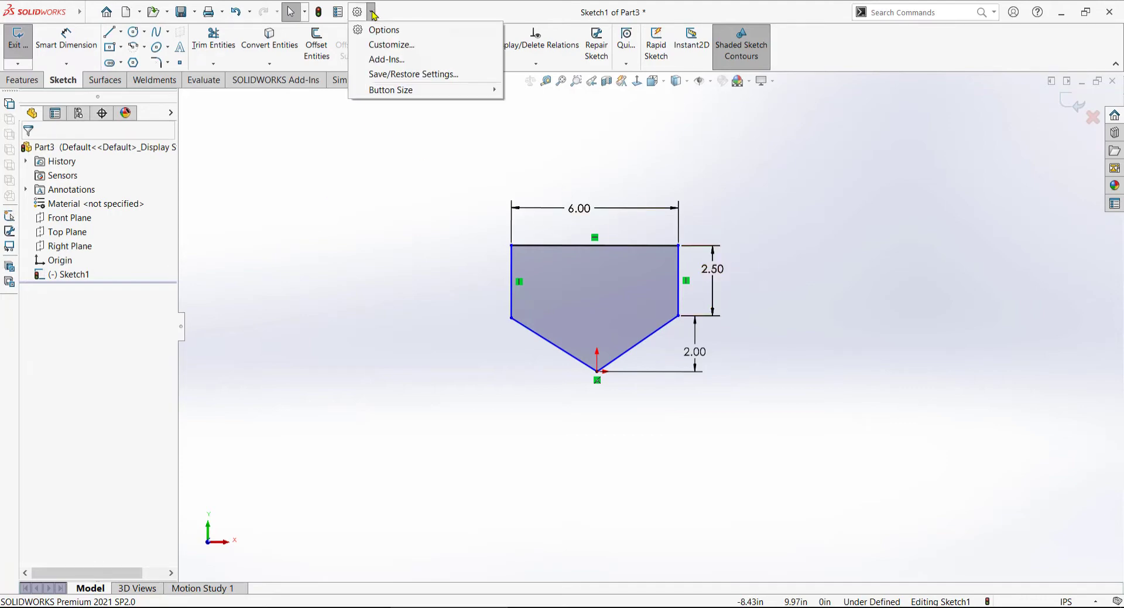
{"action": "left_click", "coordinate": [381, 28]}
{"action": "left_click", "coordinate": [391, 103]}
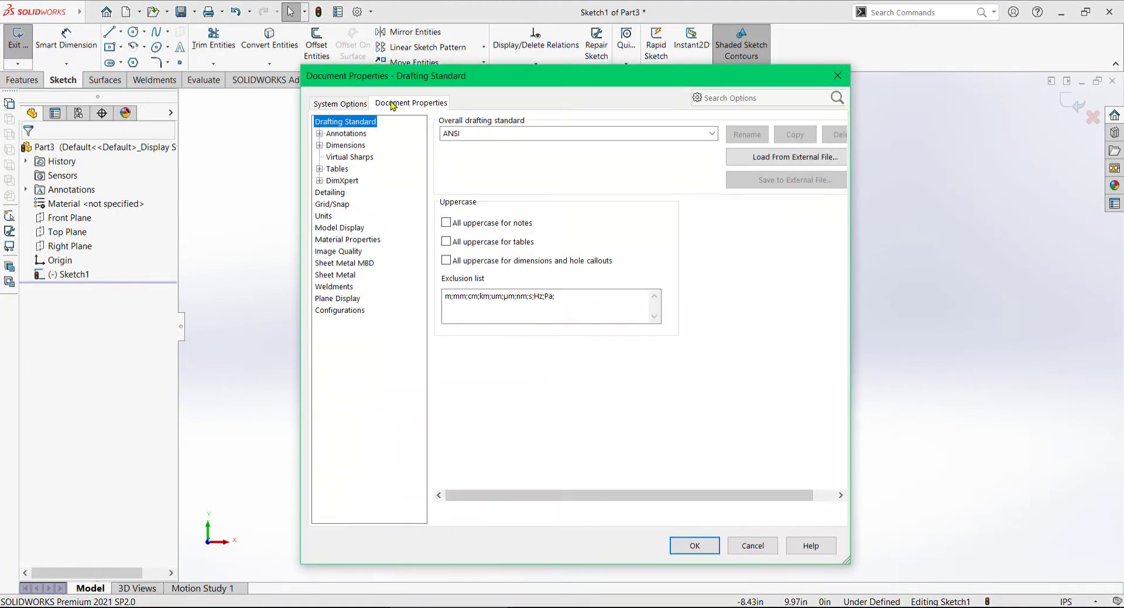
{"action": "left_click", "coordinate": [341, 215]}
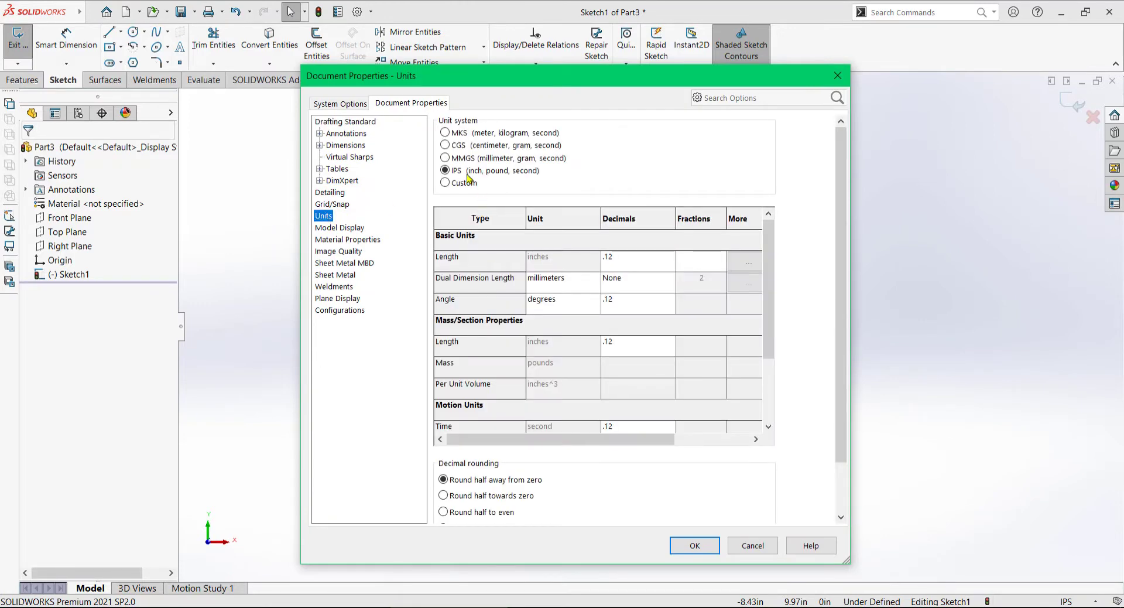
{"action": "left_click", "coordinate": [671, 267]}
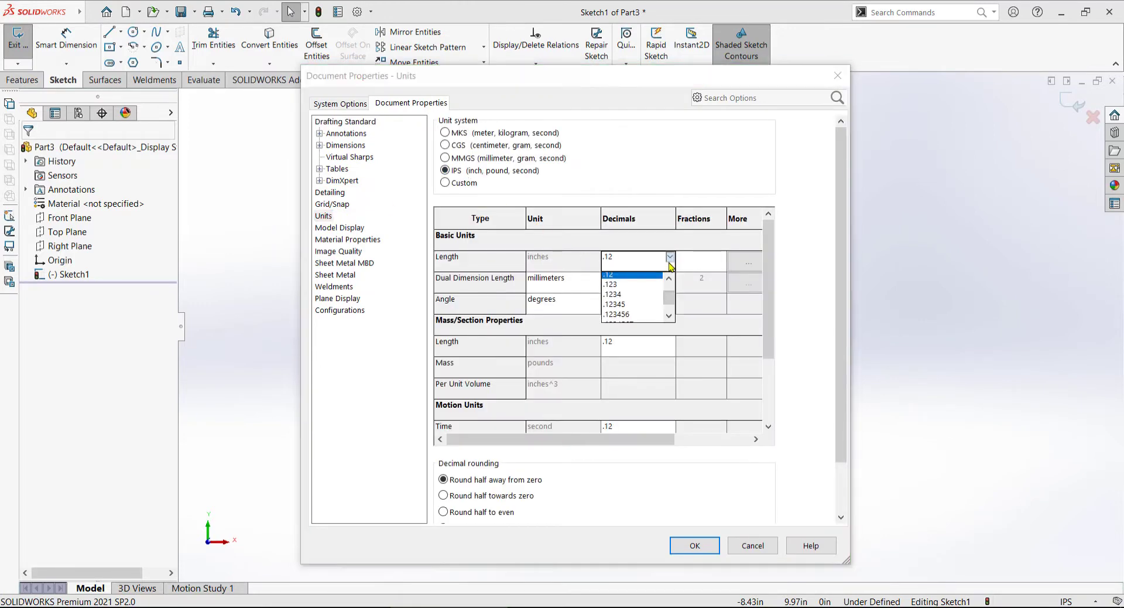
{"action": "left_click", "coordinate": [633, 292]}
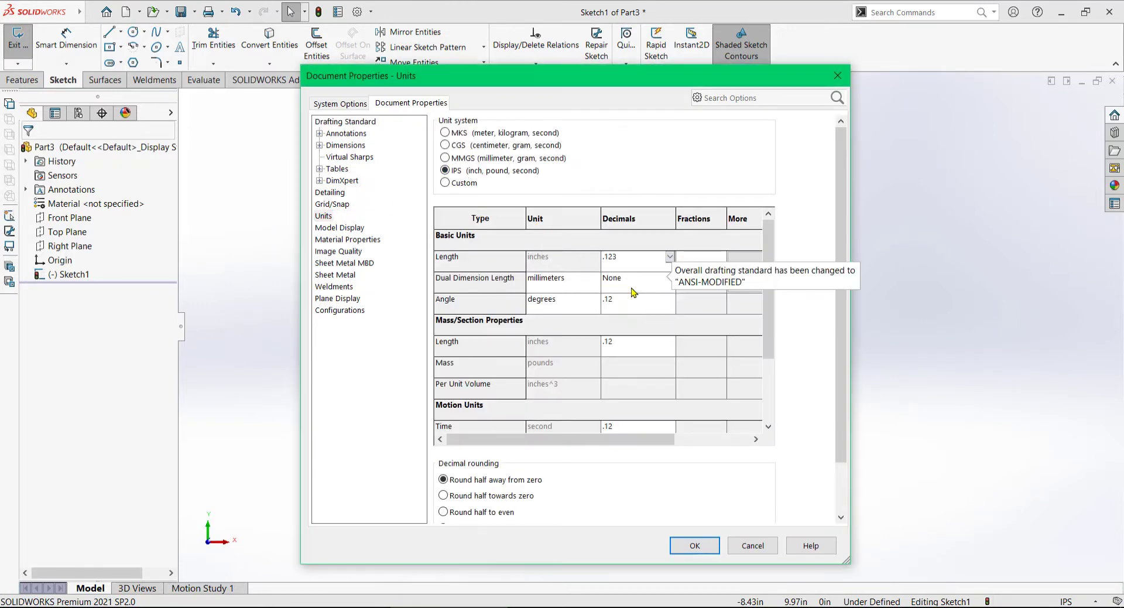
{"action": "left_click", "coordinate": [638, 346]}
{"action": "left_click", "coordinate": [622, 373]}
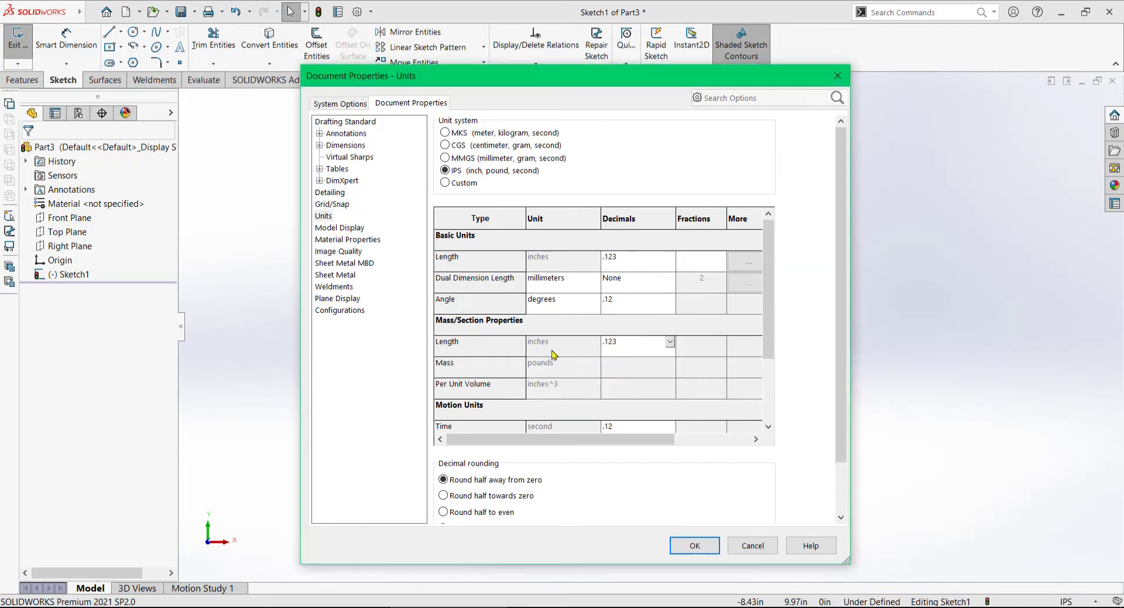
{"action": "left_click", "coordinate": [688, 545]}
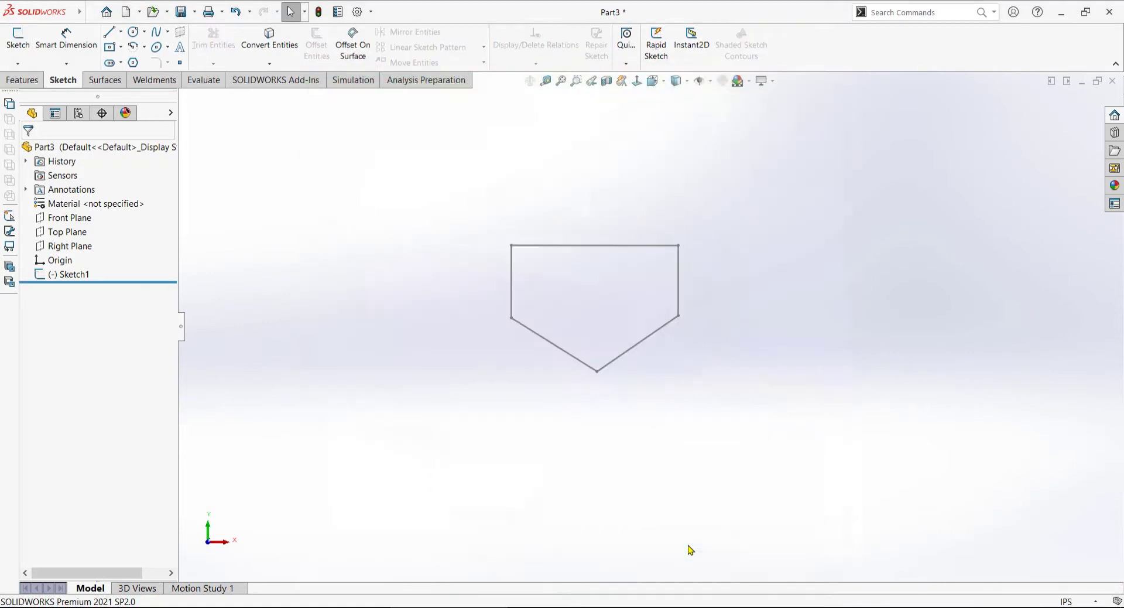
Step: Reopen Sketch1 for editing and move the outline's width dimension closer to its upper edge
{"action": "right_click", "coordinate": [83, 274]}
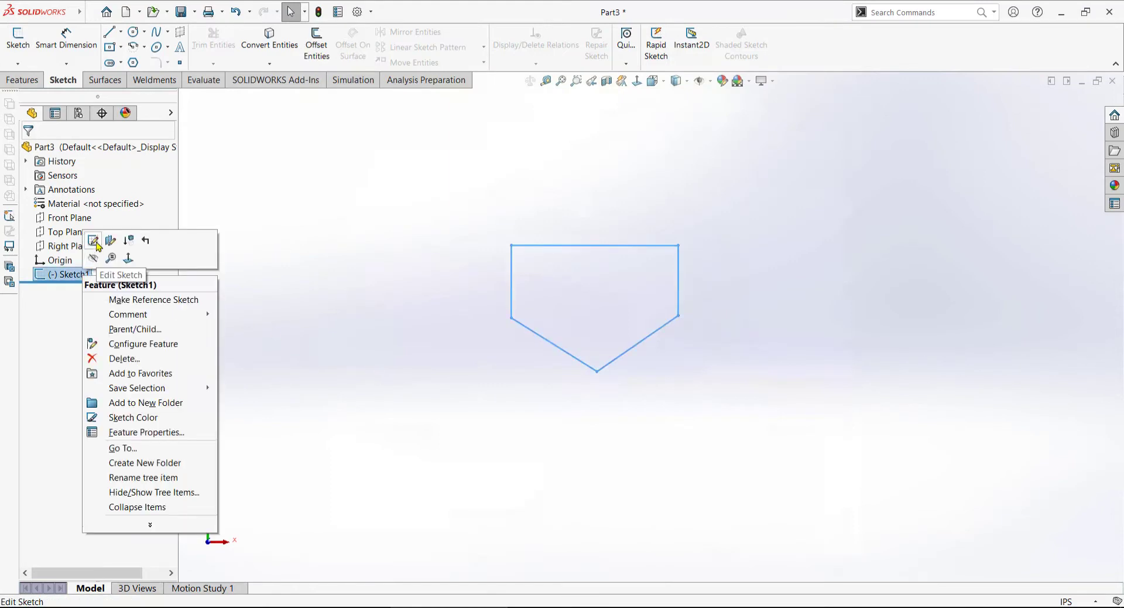
{"action": "left_click", "coordinate": [93, 240]}
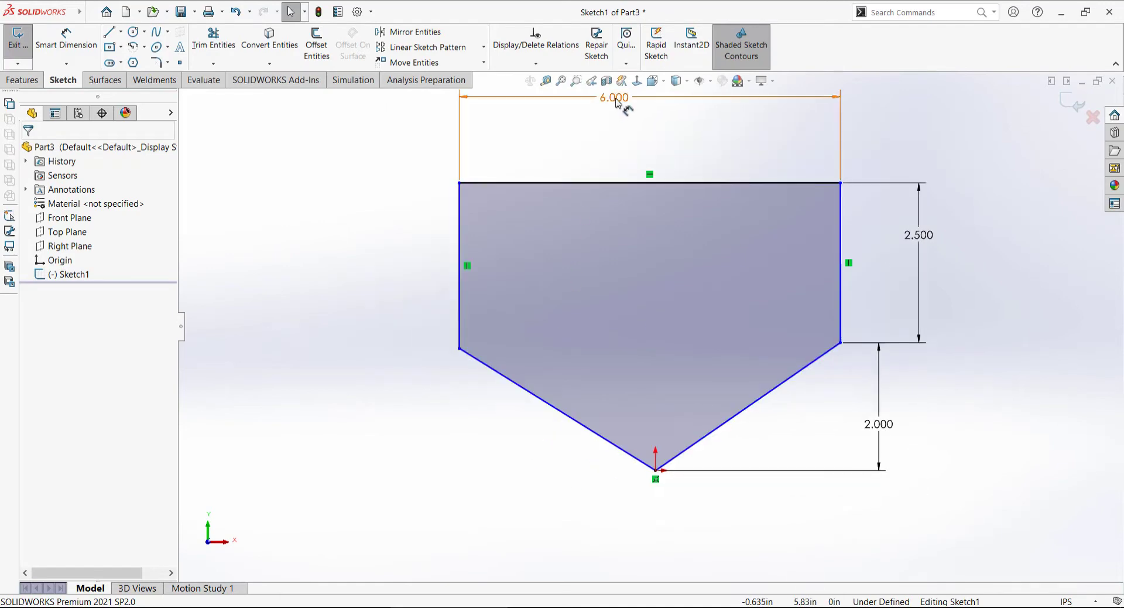
{"action": "left_click_drag", "start_coordinate": [667, 154], "coordinate": [665, 146]}
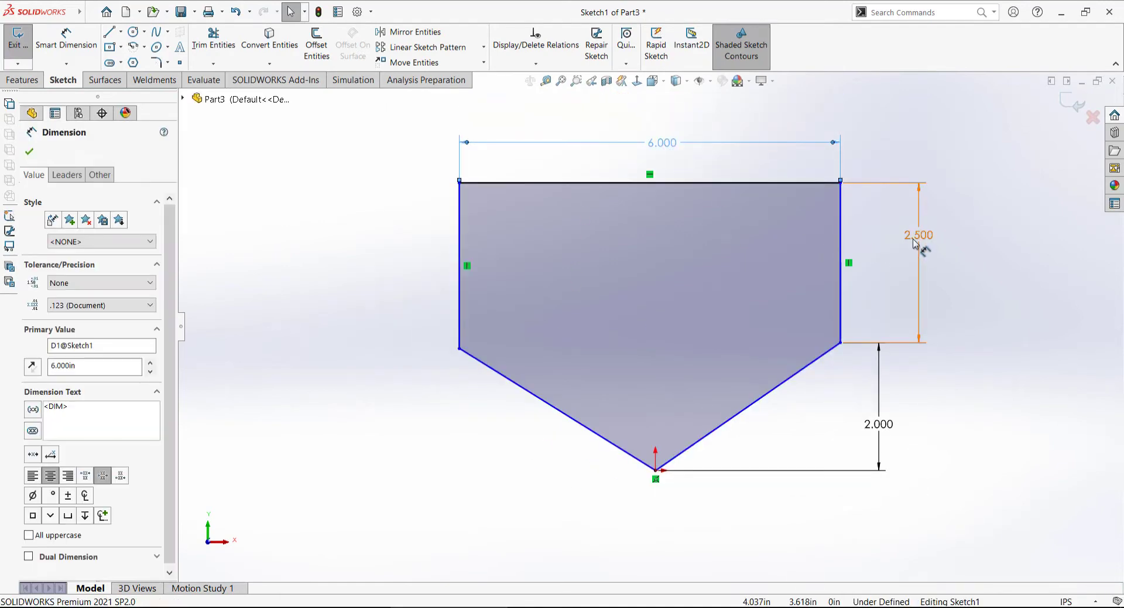
Step: Move the right side's length dimension closer to the outline and make the two vertical sides equal in length
{"action": "left_click_drag", "start_coordinate": [909, 240], "coordinate": [900, 247]}
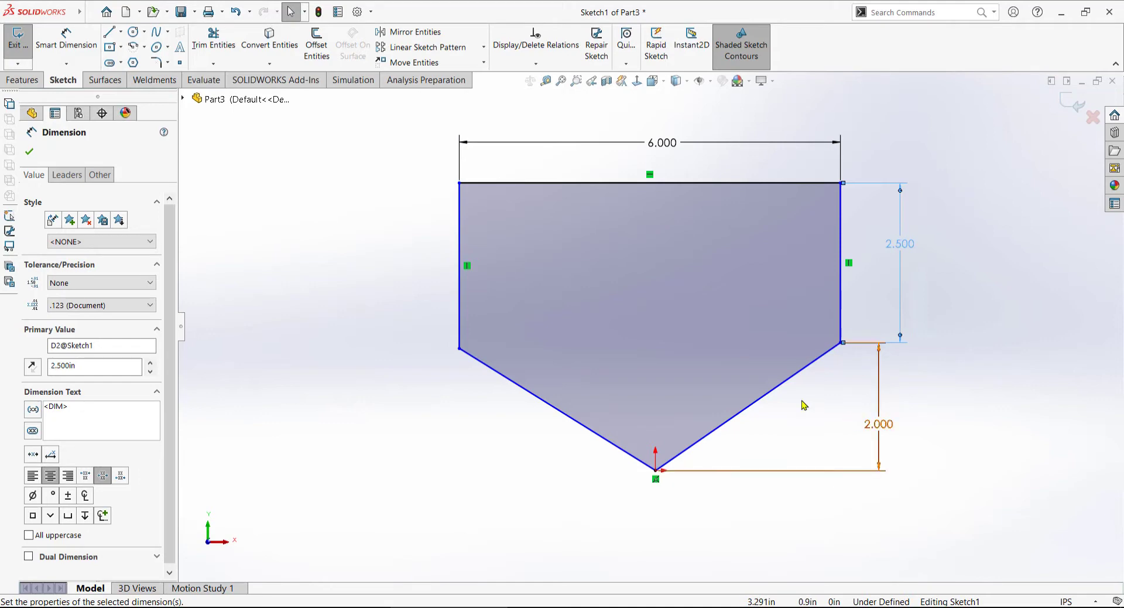
{"action": "left_click", "coordinate": [29, 153]}
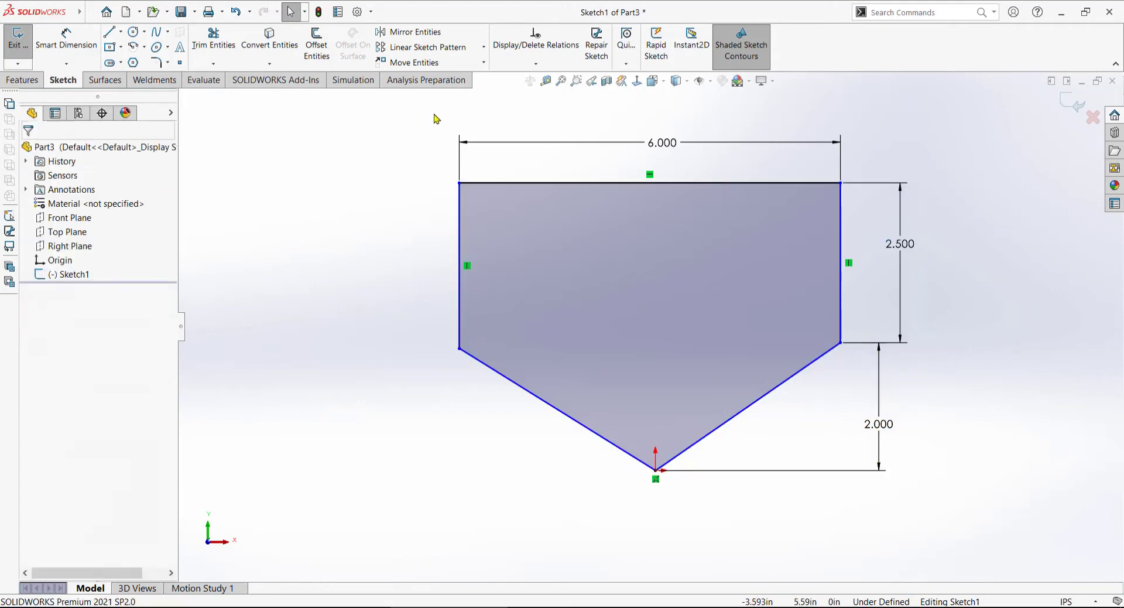
{"action": "left_click", "coordinate": [535, 64]}
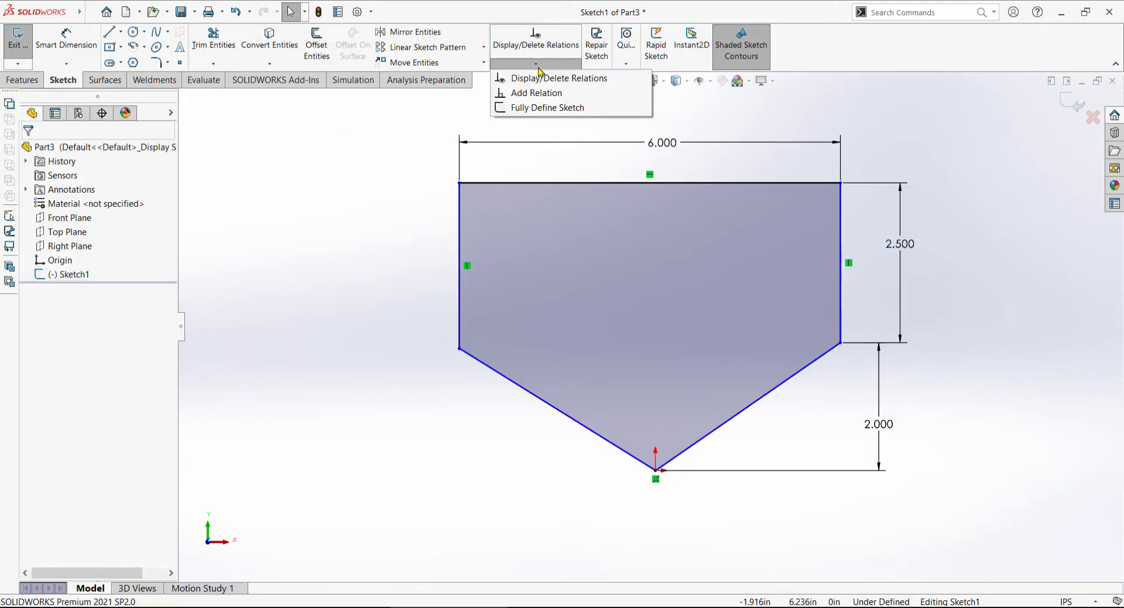
{"action": "left_click", "coordinate": [538, 95]}
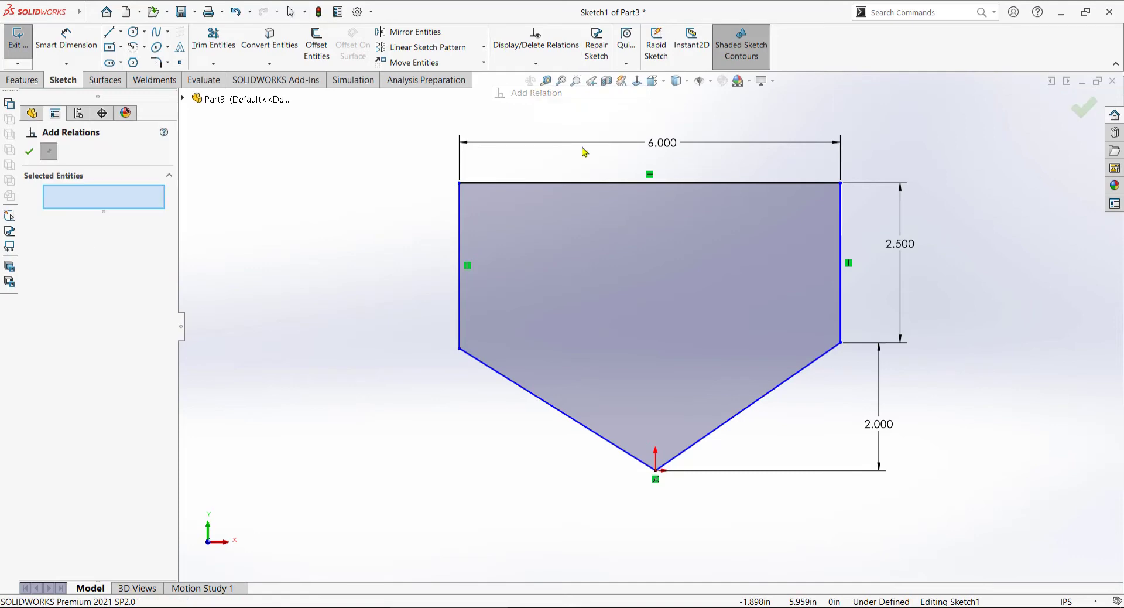
{"action": "left_click", "coordinate": [842, 233]}
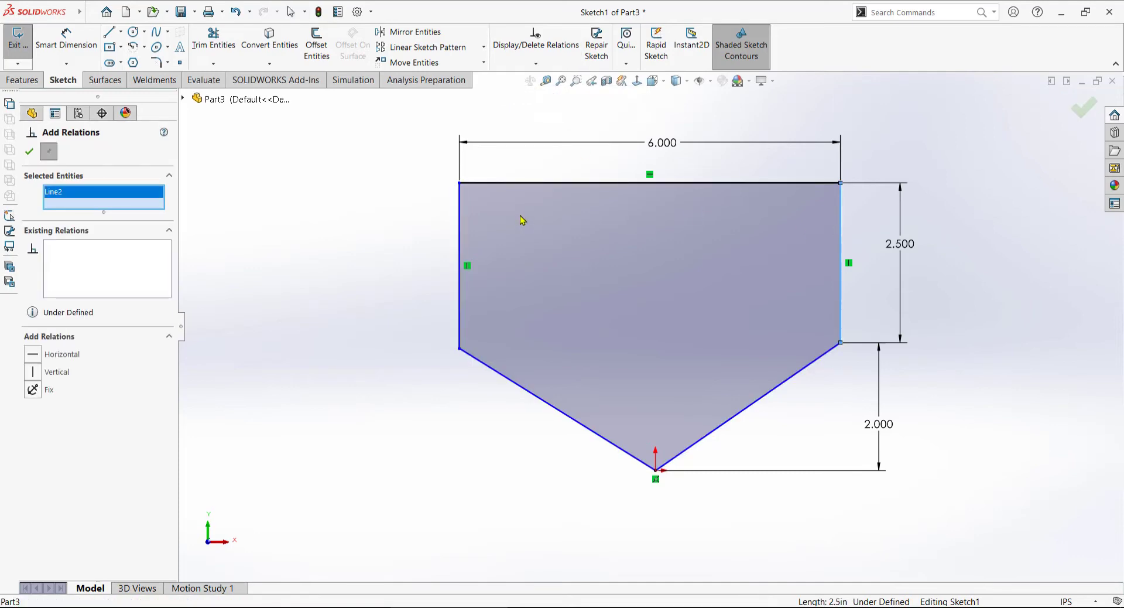
{"action": "left_click", "coordinate": [460, 223]}
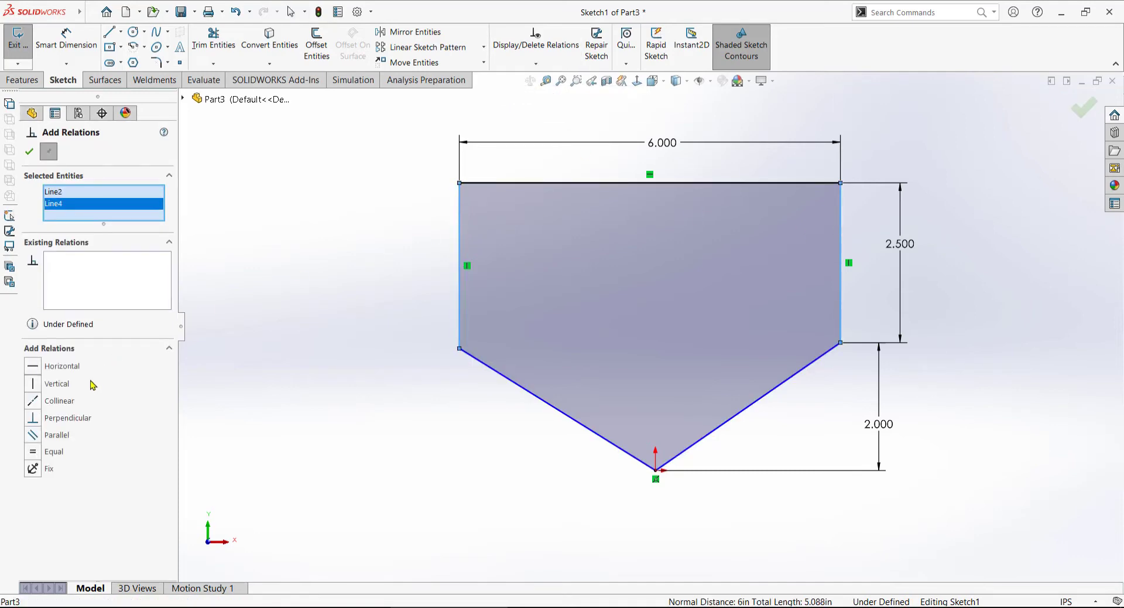
{"action": "left_click", "coordinate": [33, 452]}
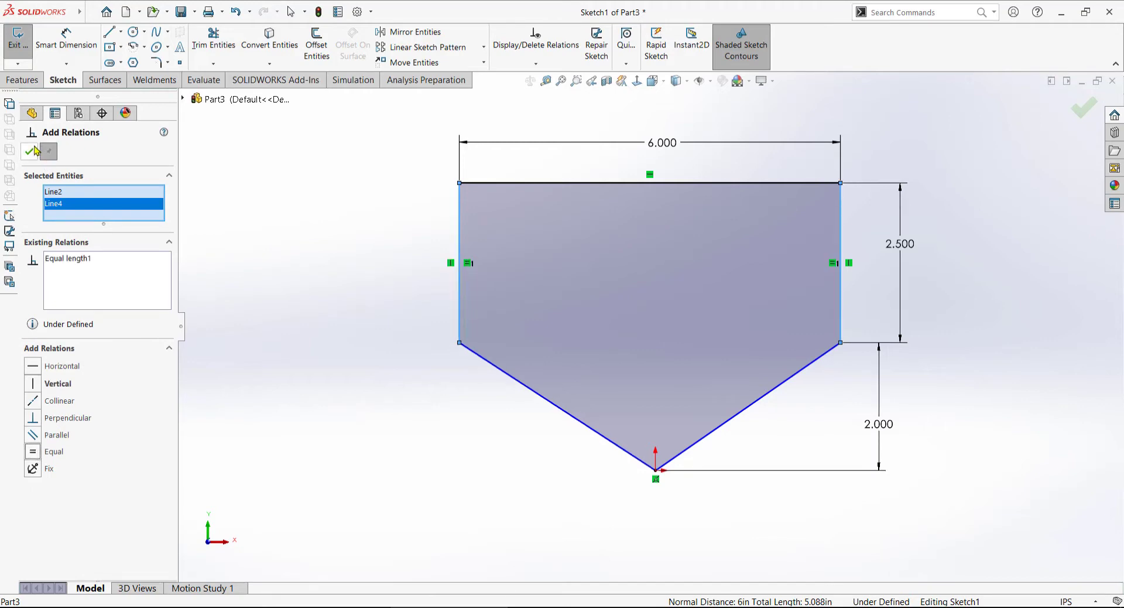
{"action": "left_click", "coordinate": [29, 151]}
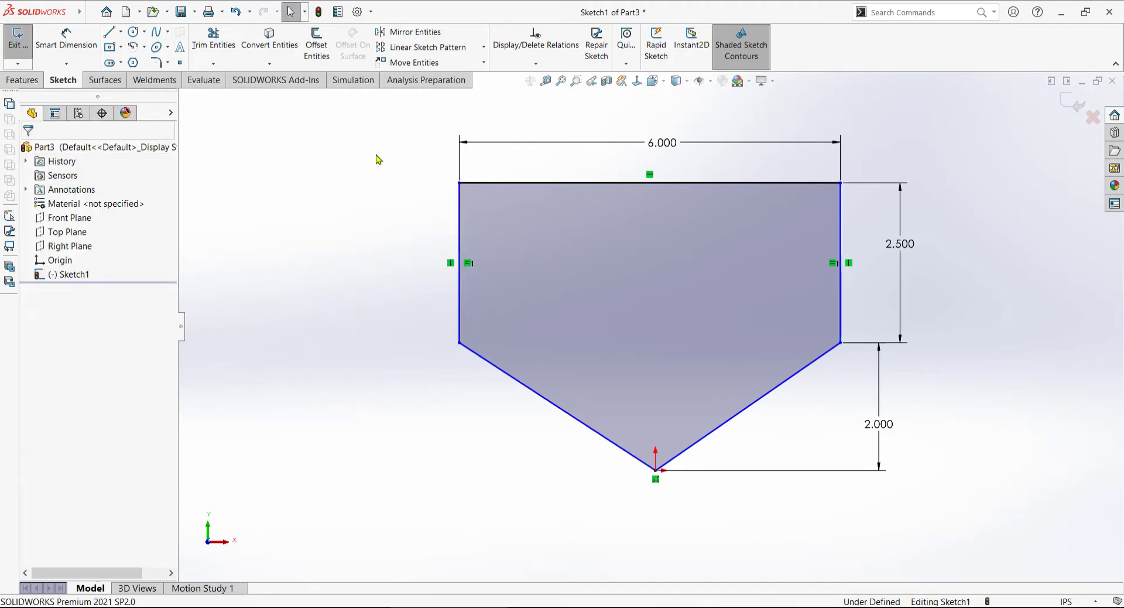
Step: Add an Equal relation between the outline's two slanted lower edges
{"action": "left_click", "coordinate": [536, 64]}
{"action": "left_click", "coordinate": [546, 93]}
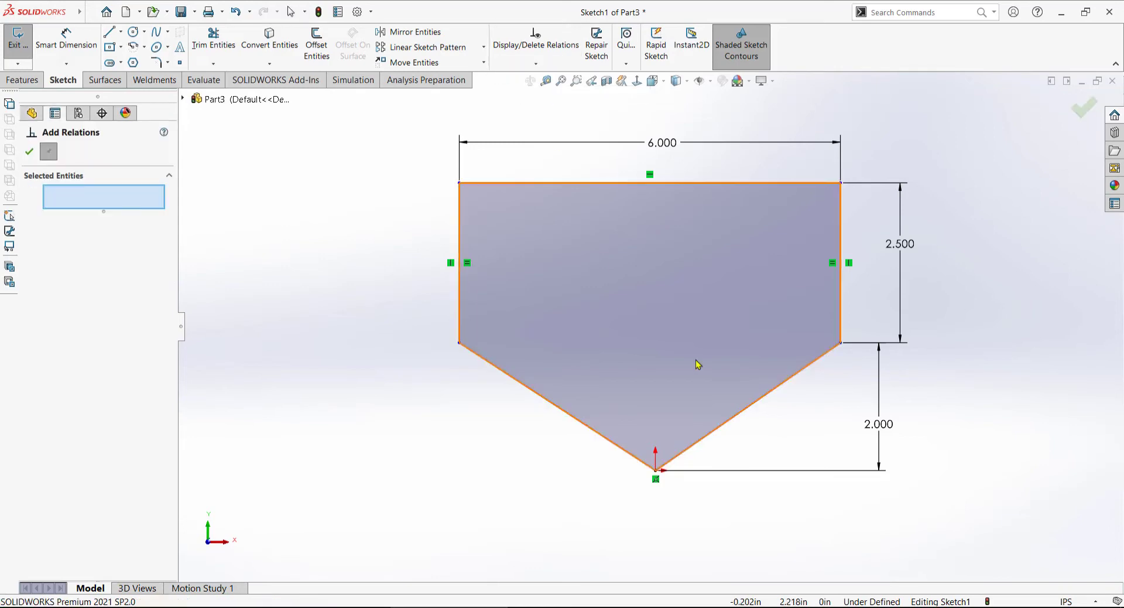
{"action": "left_click", "coordinate": [780, 392]}
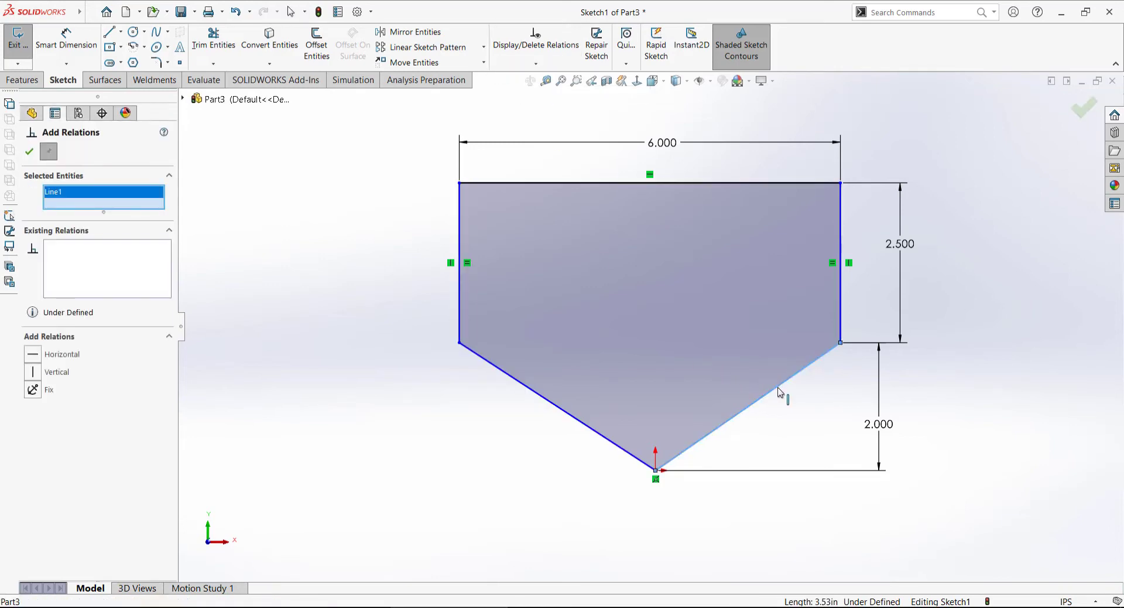
{"action": "left_click", "coordinate": [596, 431]}
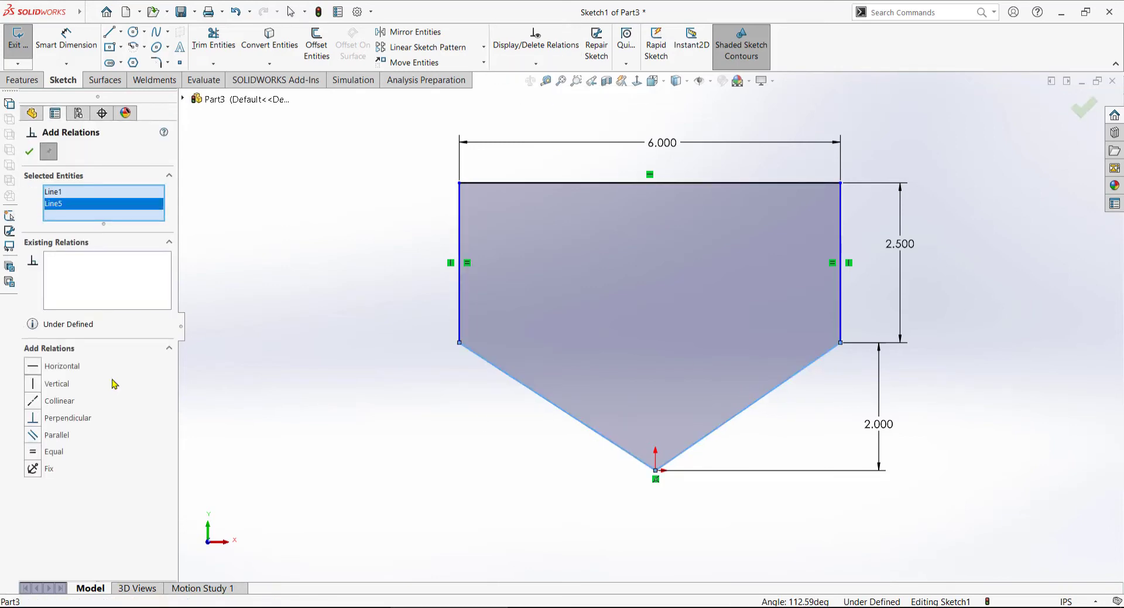
{"action": "left_click", "coordinate": [31, 455]}
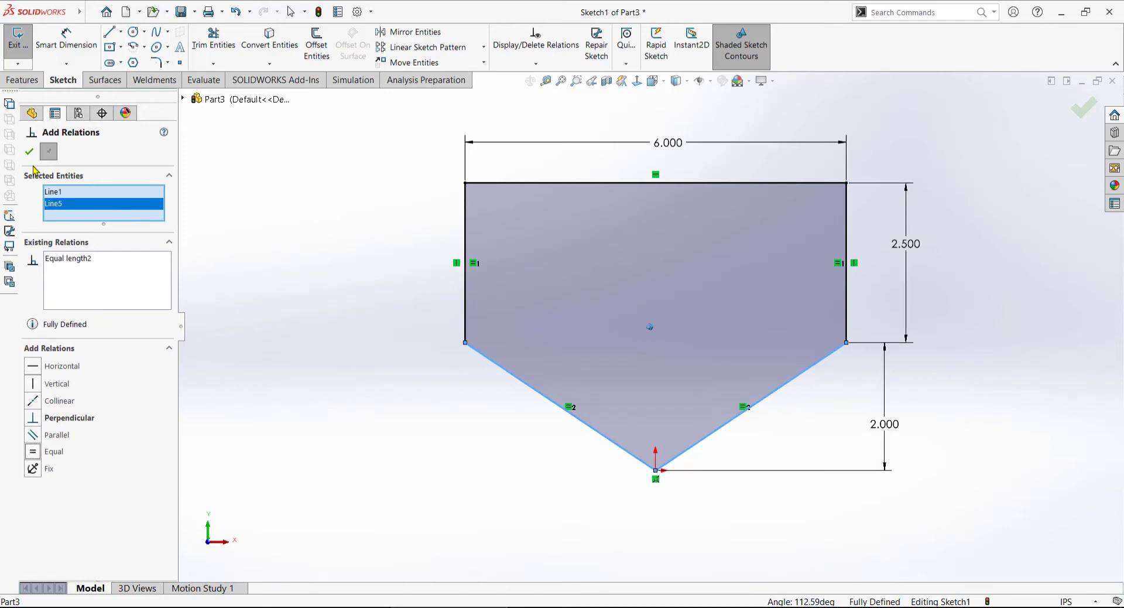
{"action": "left_click", "coordinate": [28, 151]}
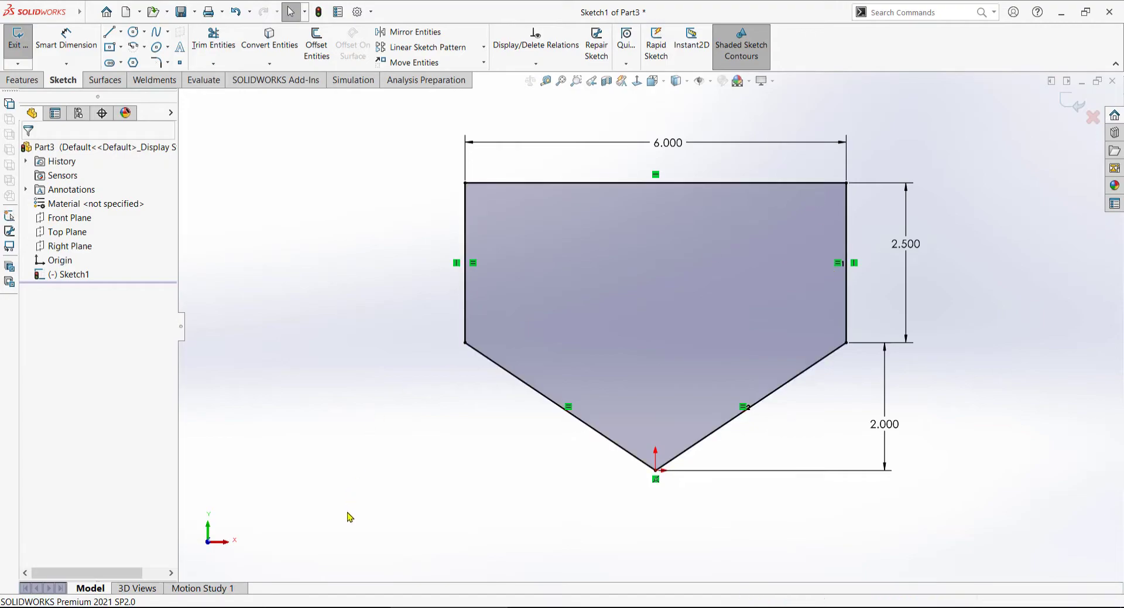
Step: Check the corner radius in CFG.pdf, return to SOLIDWORKS and select the outline's two upper corners for a 0.5 in Sketch Fillet
{"action": "key", "text": "alt+Tab"}
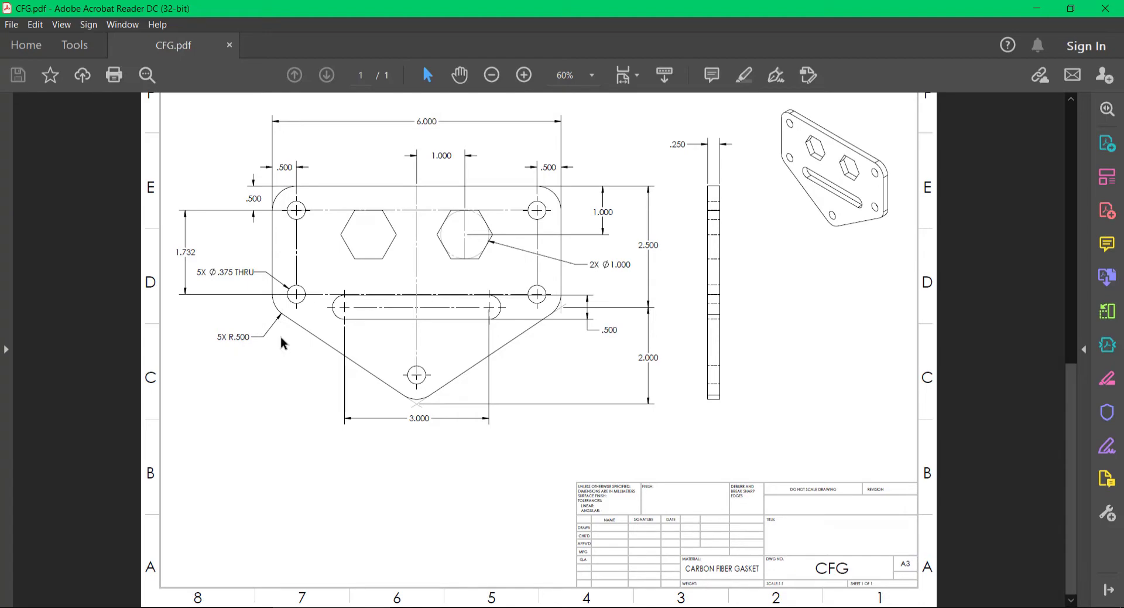
{"action": "key", "text": "alt+Tab"}
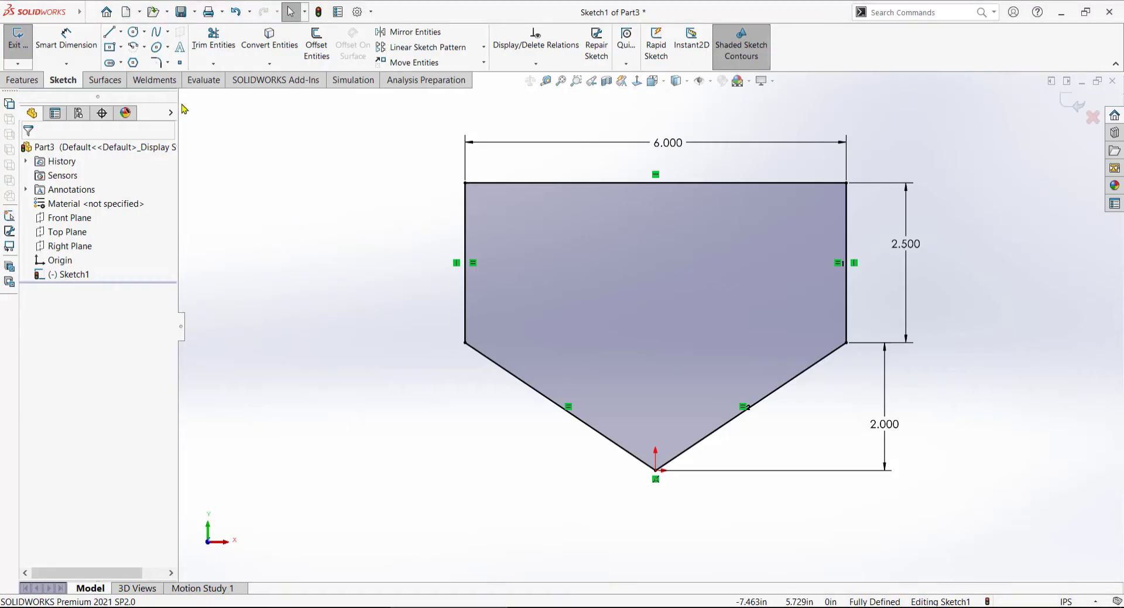
{"action": "left_click", "coordinate": [155, 62]}
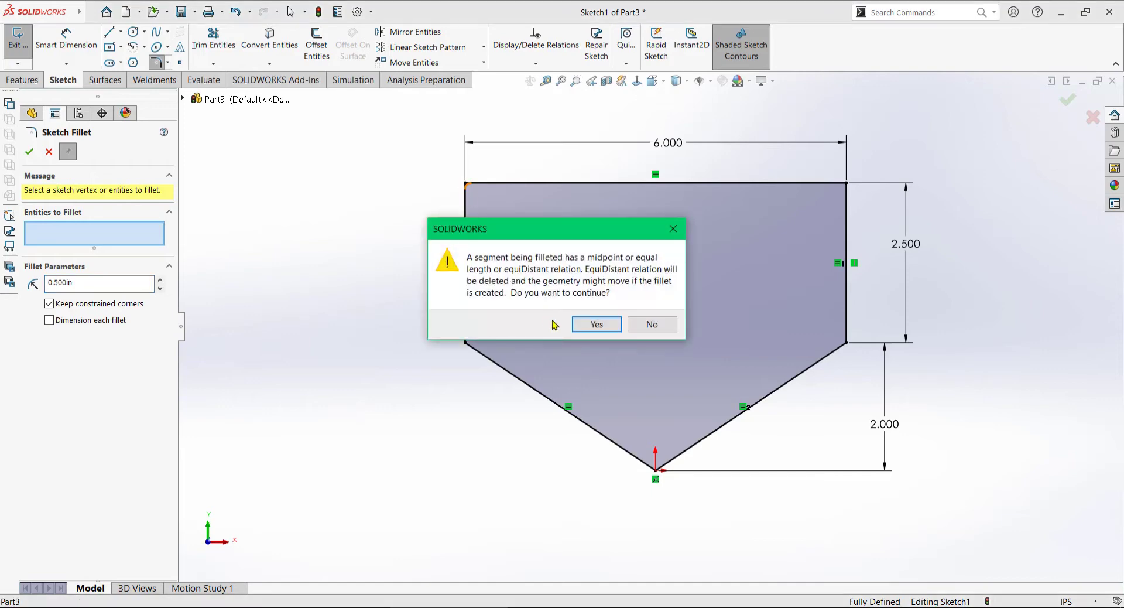
{"action": "left_click", "coordinate": [594, 323]}
{"action": "left_click", "coordinate": [823, 194]}
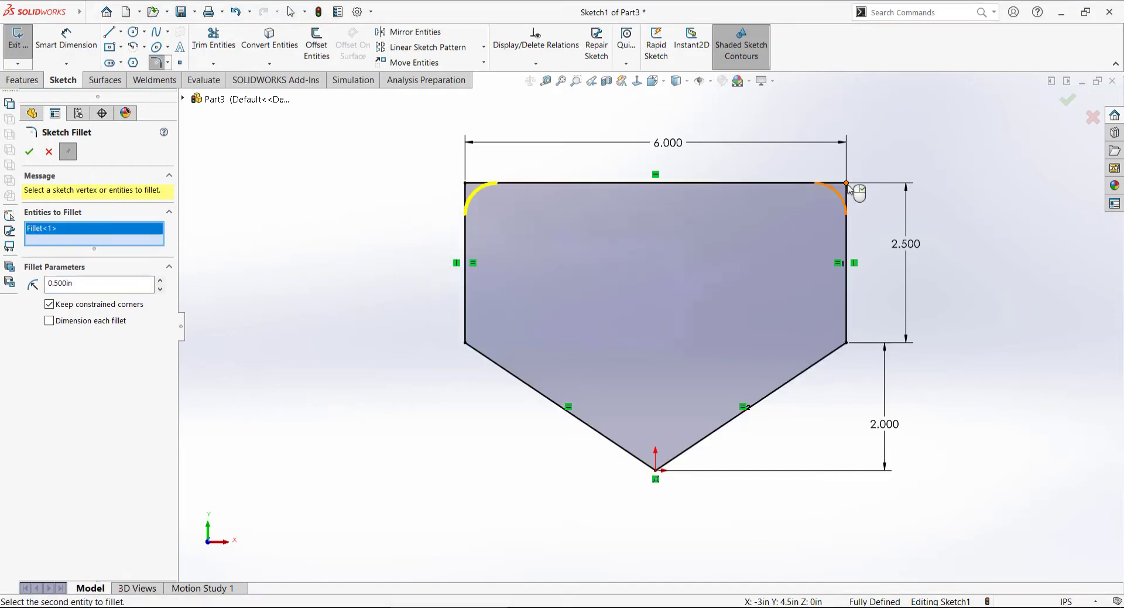
{"action": "left_click", "coordinate": [618, 326]}
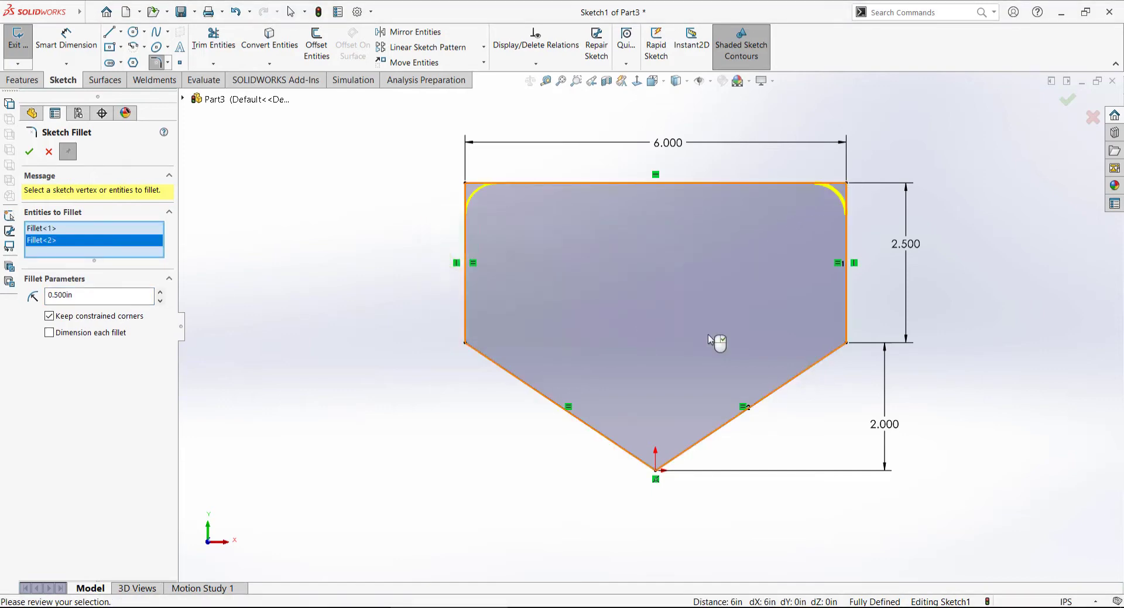
Step: Add the outline's lower right corner and the vertex at the origin to the 0.5 in sketch fillet, accepting the deletion of equal relations
{"action": "left_click", "coordinate": [847, 344]}
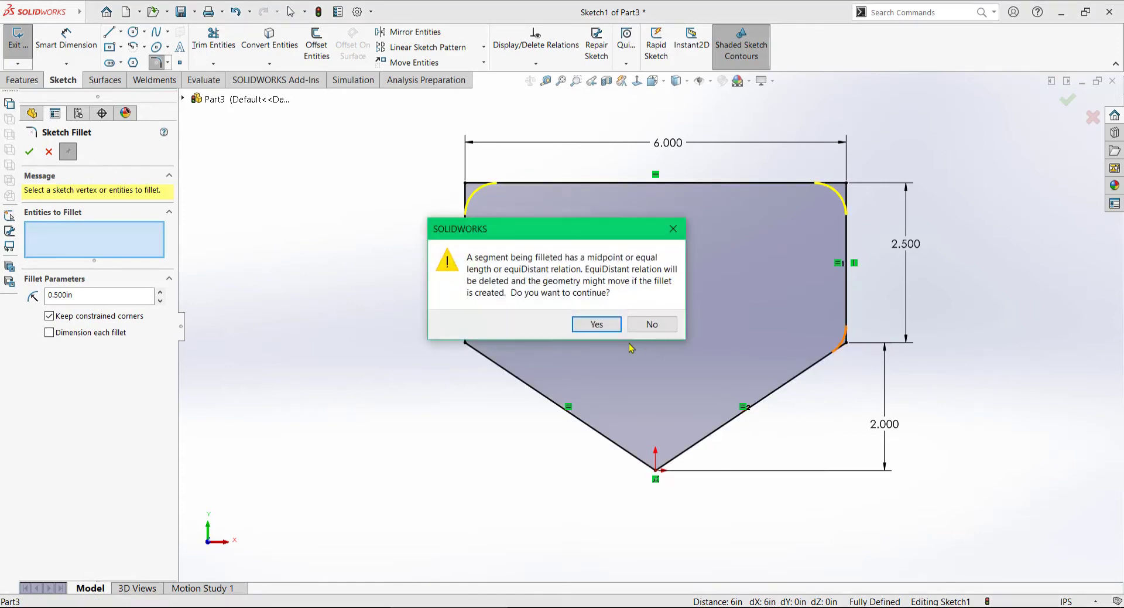
{"action": "left_click", "coordinate": [597, 324]}
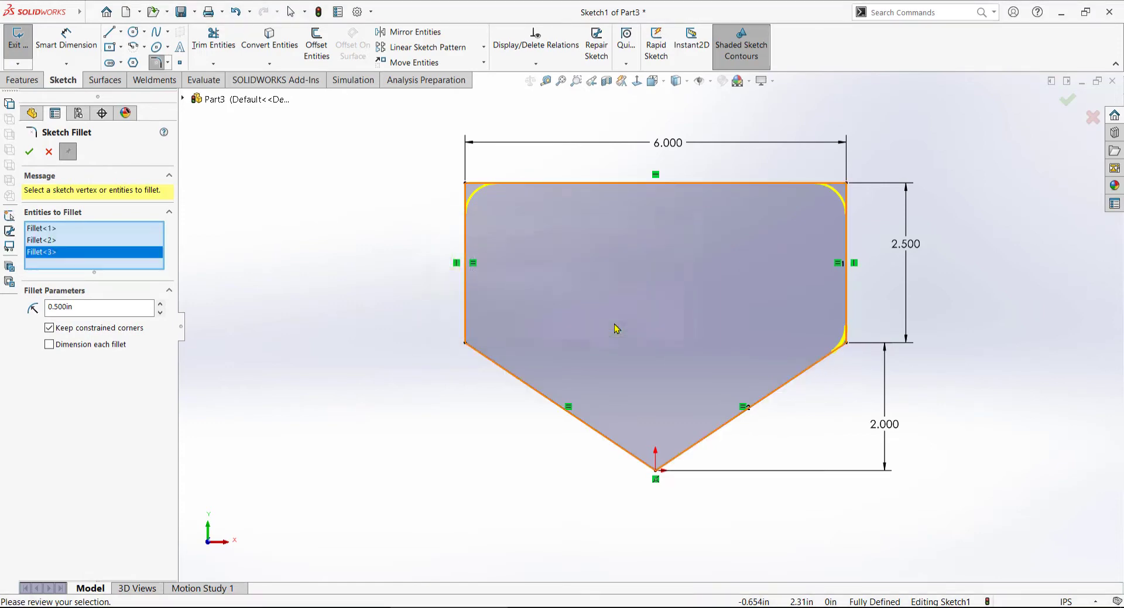
{"action": "left_click", "coordinate": [656, 471]}
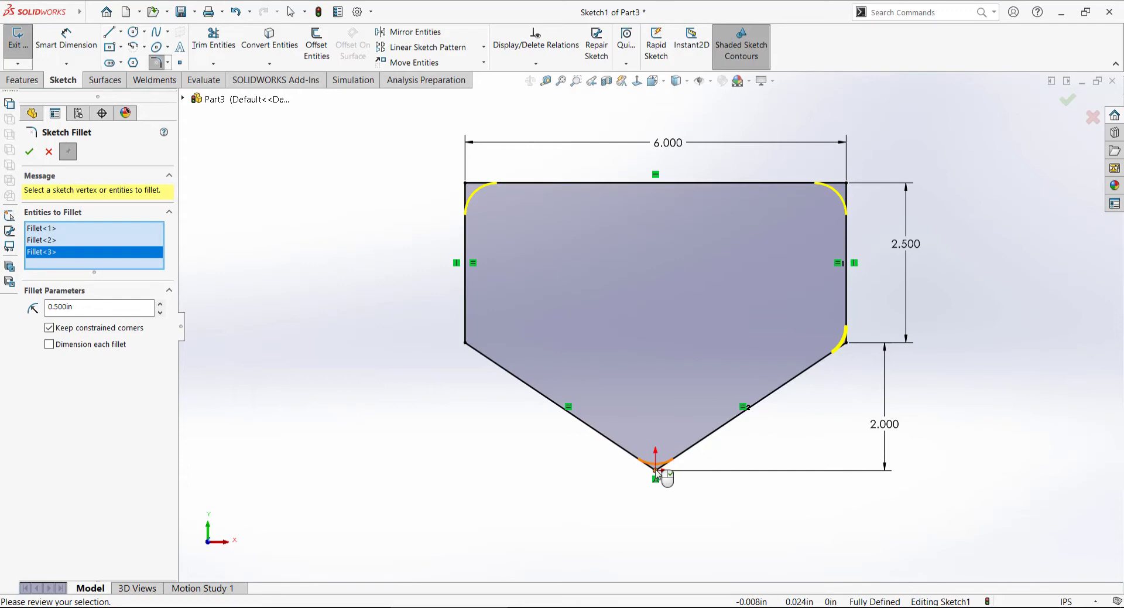
{"action": "left_click", "coordinate": [656, 471]}
{"action": "left_click", "coordinate": [598, 324]}
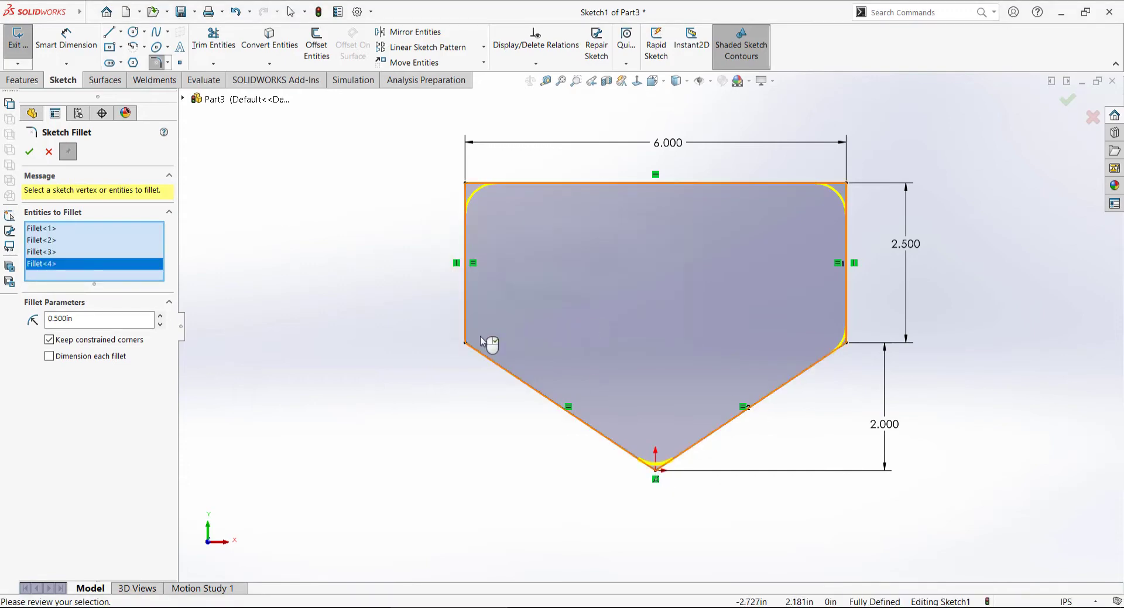
Step: Add the outline's lower left corner to the fillet selection and apply the 0.5 in radius to all five corners
{"action": "scroll", "coordinate": [662, 463], "scroll_direction": "down", "scroll_amount": 5}
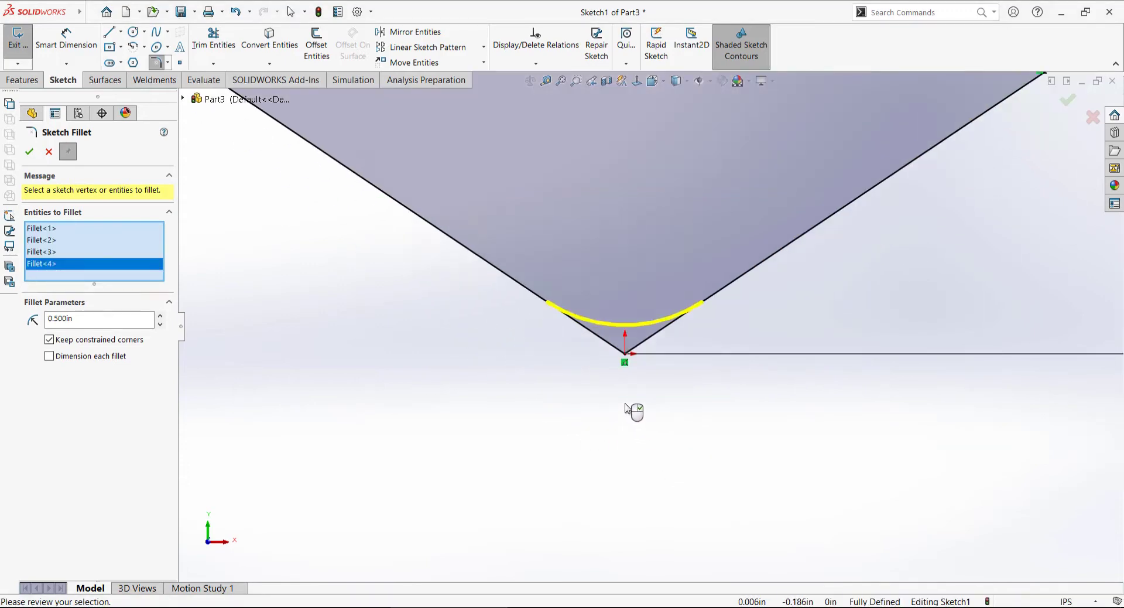
{"action": "scroll", "coordinate": [633, 404], "scroll_direction": "down", "scroll_amount": 3}
{"action": "scroll", "coordinate": [625, 261], "scroll_direction": "down", "scroll_amount": 4}
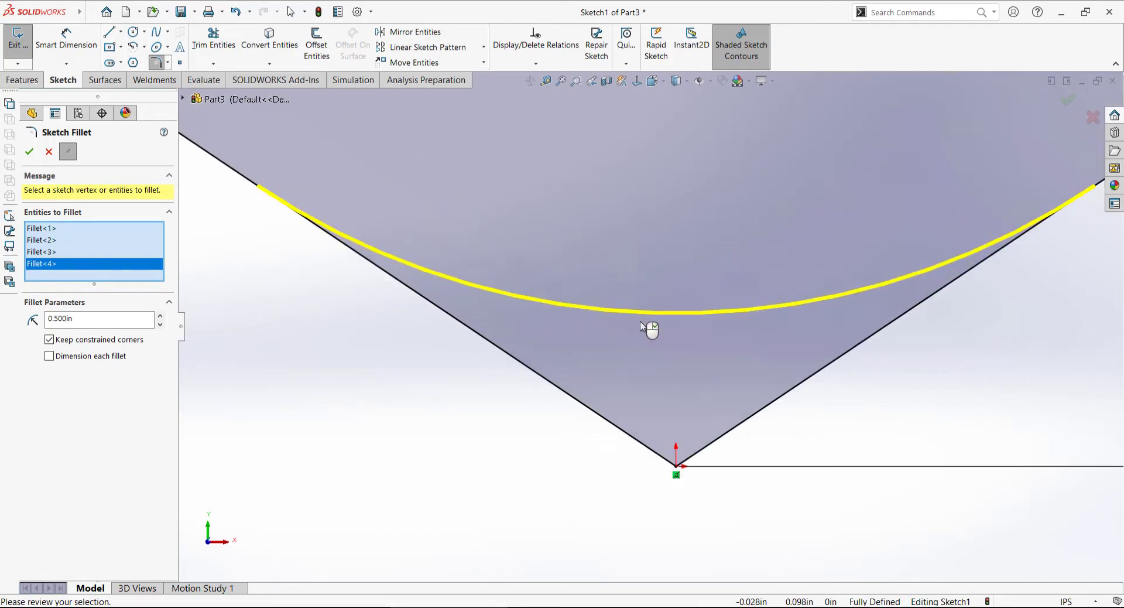
{"action": "scroll", "coordinate": [644, 328], "scroll_direction": "up", "scroll_amount": 8}
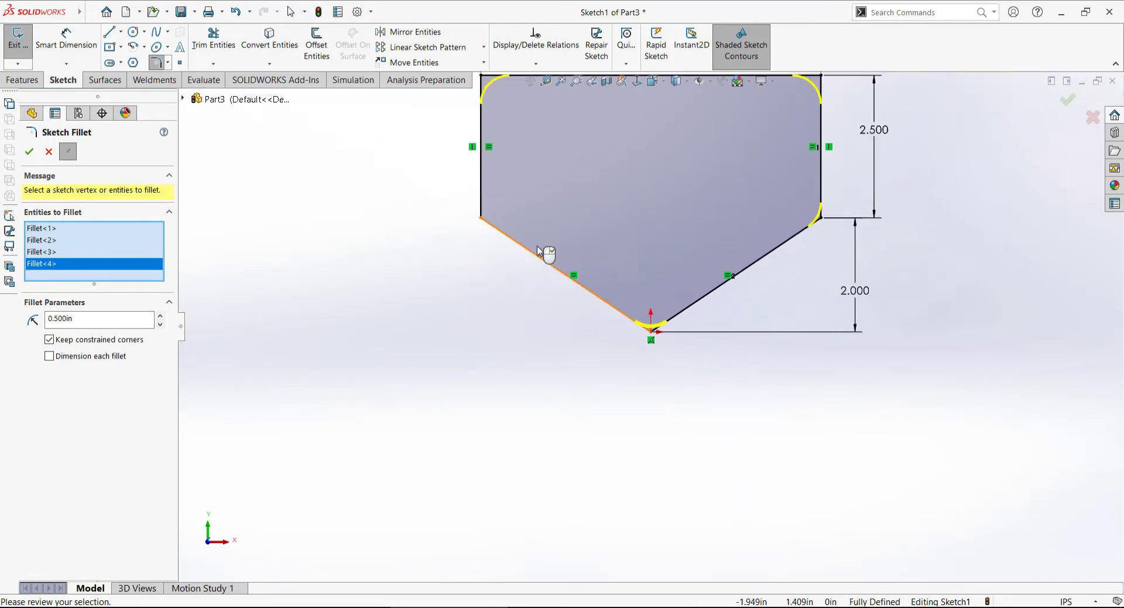
{"action": "scroll", "coordinate": [510, 238], "scroll_direction": "down", "scroll_amount": 3}
{"action": "left_click", "coordinate": [495, 245]}
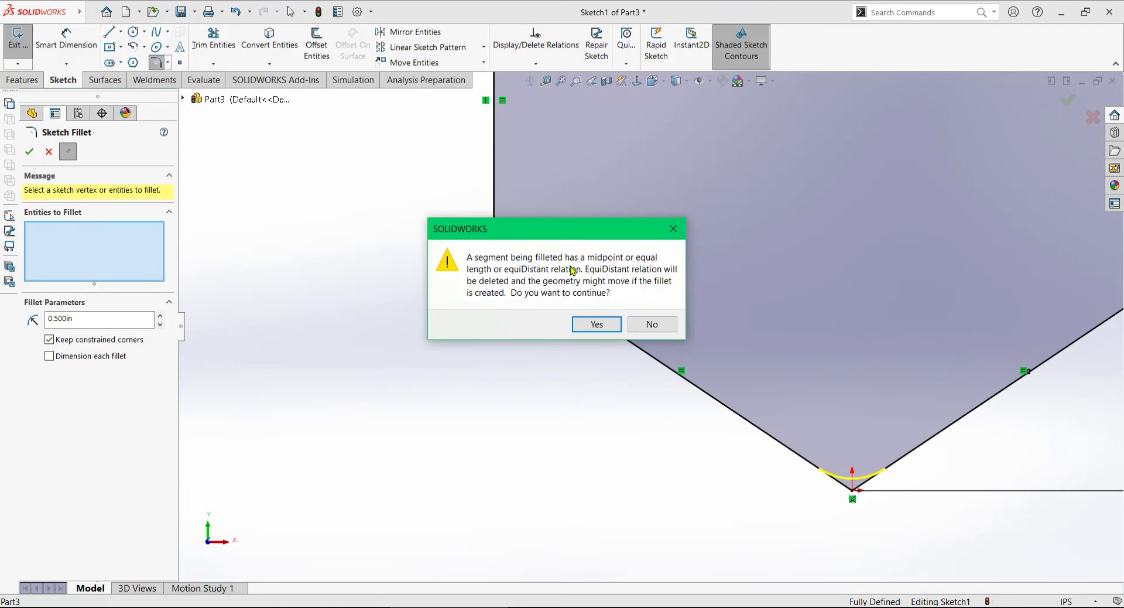
{"action": "left_click", "coordinate": [599, 329]}
{"action": "scroll", "coordinate": [536, 494], "scroll_direction": "up", "scroll_amount": 5}
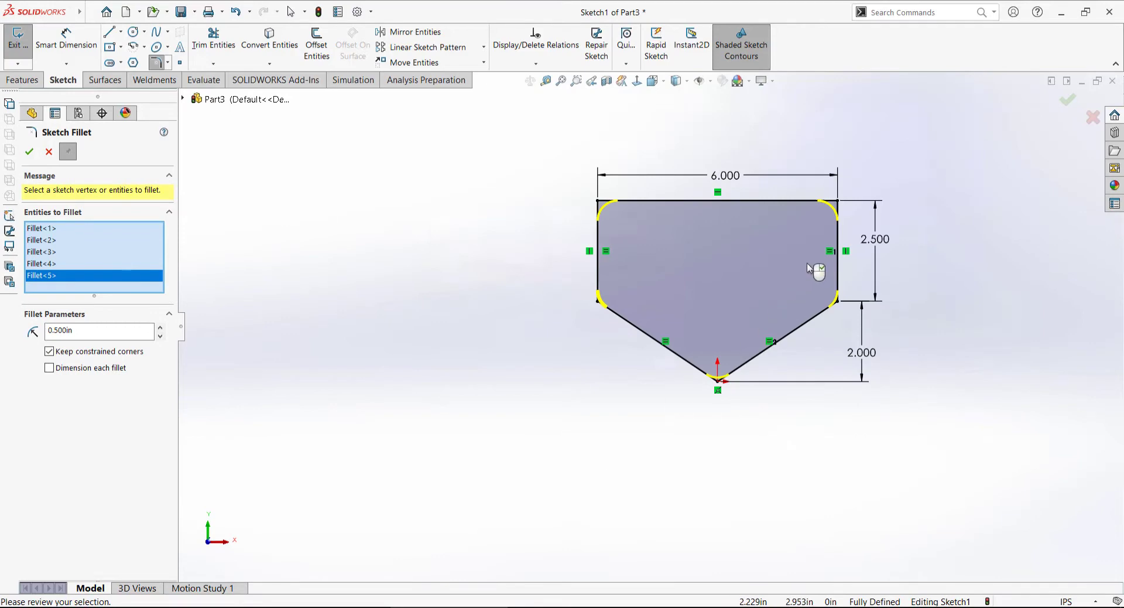
{"action": "scroll", "coordinate": [808, 268], "scroll_direction": "down", "scroll_amount": 3}
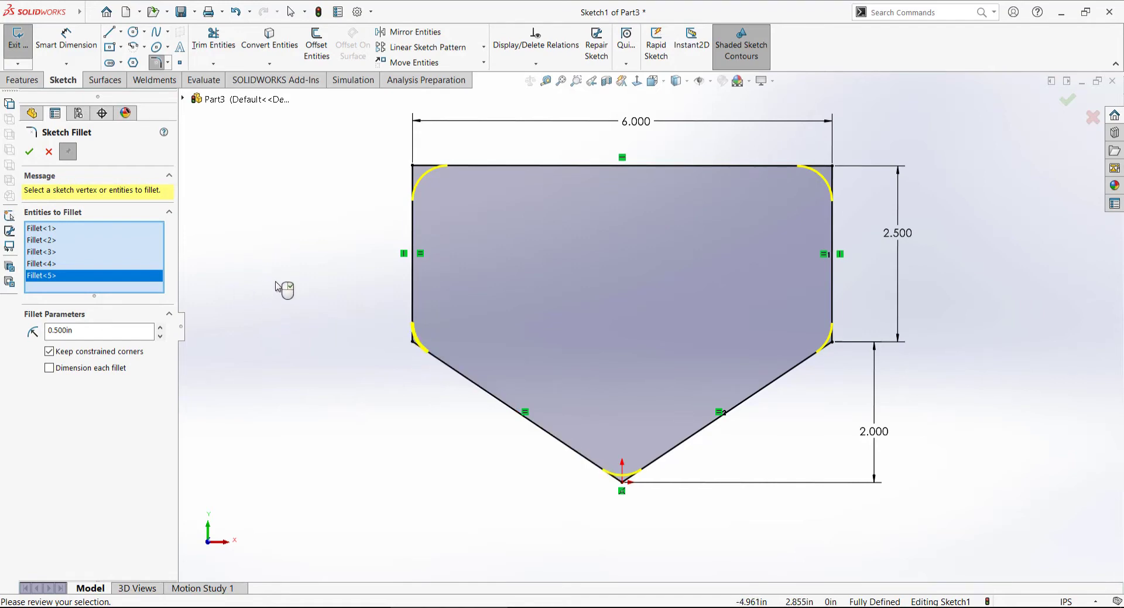
{"action": "left_click", "coordinate": [30, 151]}
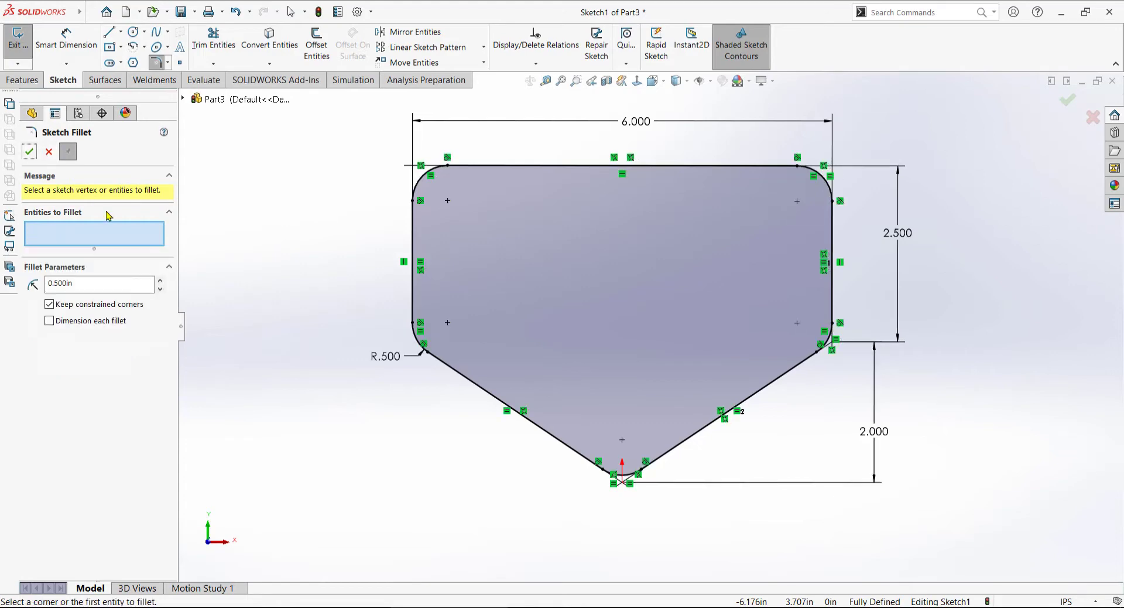
{"action": "left_click", "coordinate": [31, 153]}
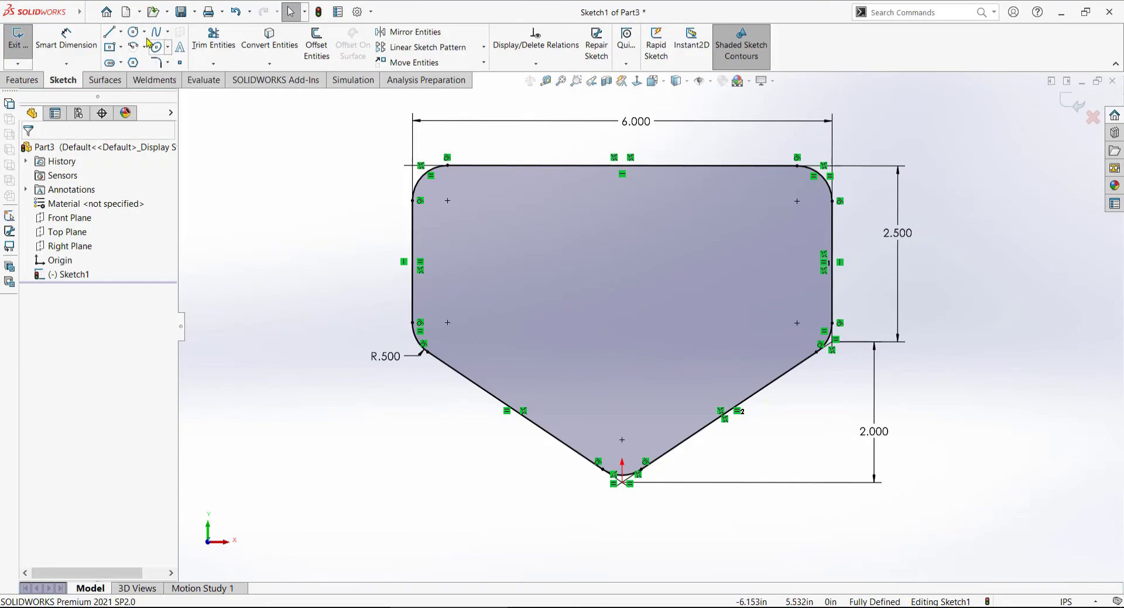
Step: Check the holes in CFG.pdf, return to SOLIDWORKS and draw circles about 0.22 and 0.29 in radius on the upper and lower right fillet centres
{"action": "left_click", "coordinate": [329, 607]}
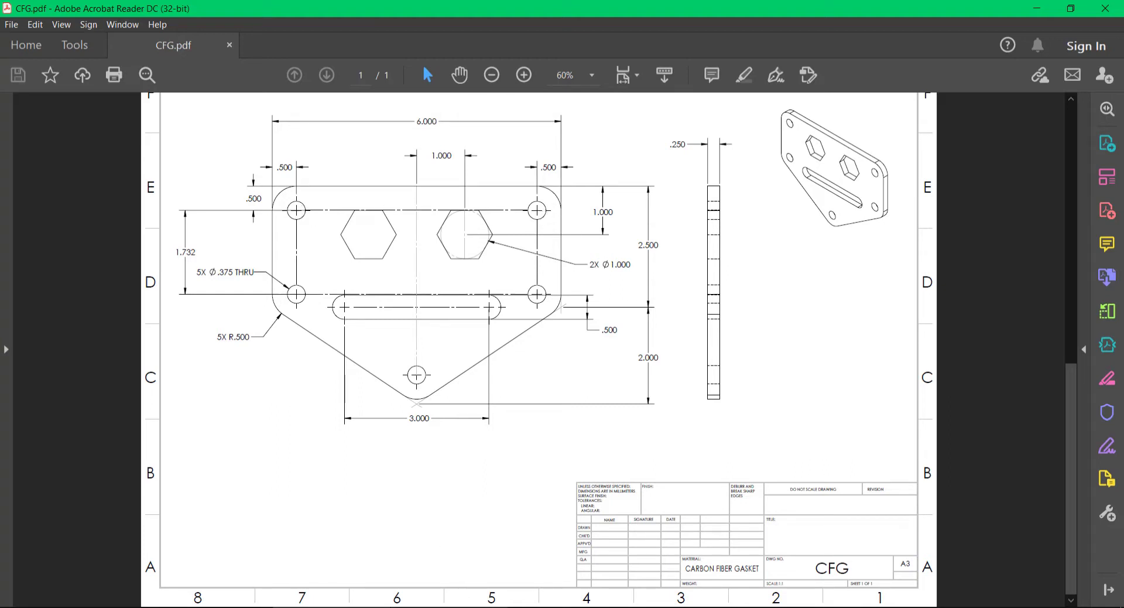
{"action": "left_click", "coordinate": [451, 607]}
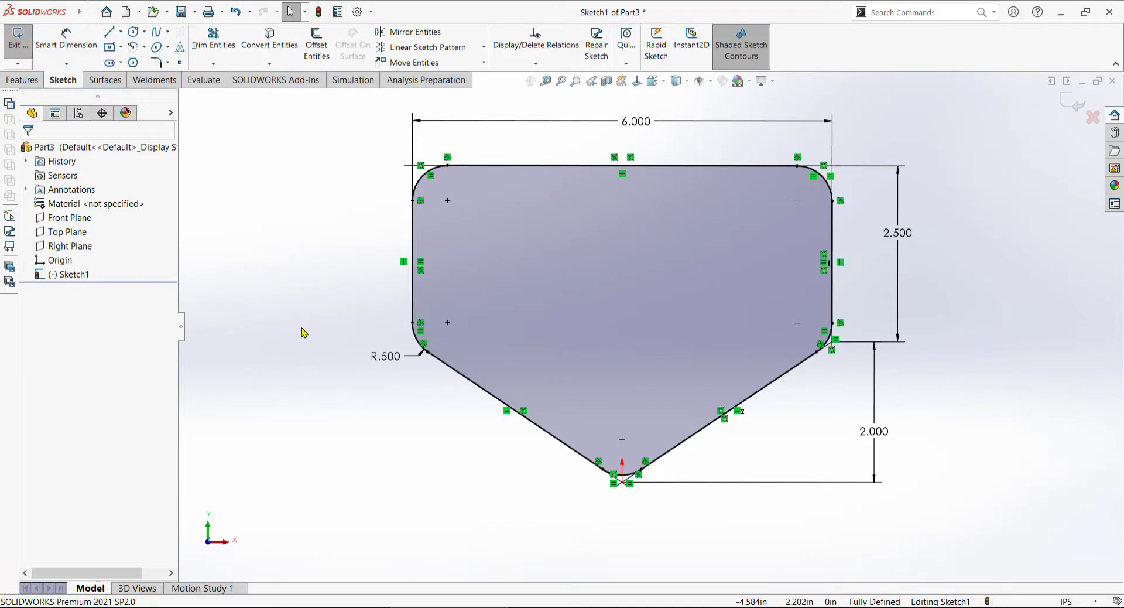
{"action": "left_click", "coordinate": [133, 32]}
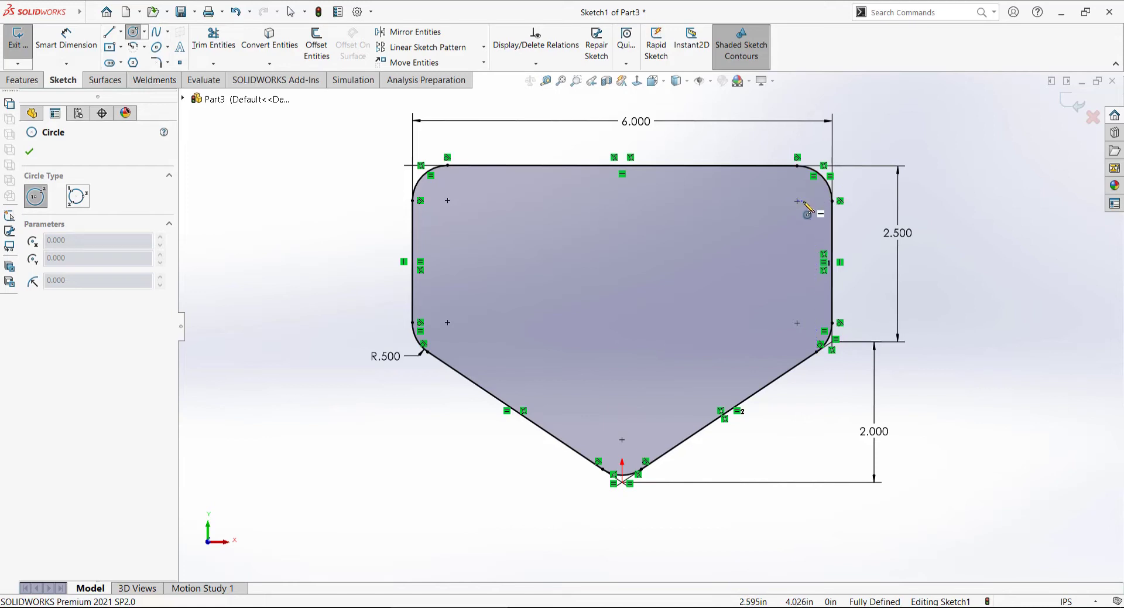
{"action": "left_click", "coordinate": [797, 201]}
{"action": "left_click", "coordinate": [808, 191]}
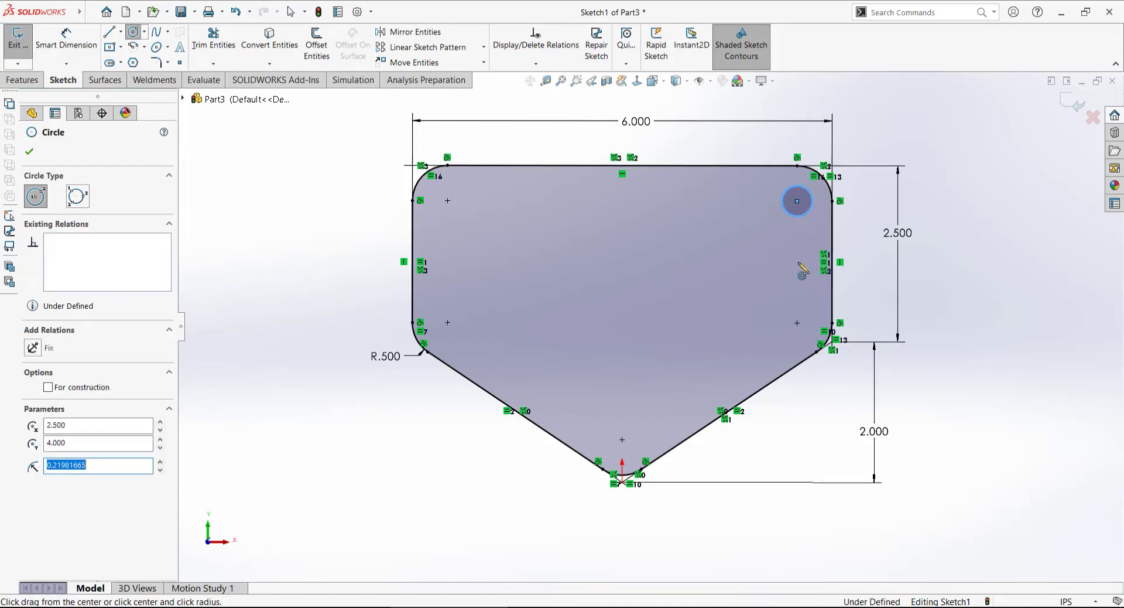
{"action": "left_click", "coordinate": [797, 322]}
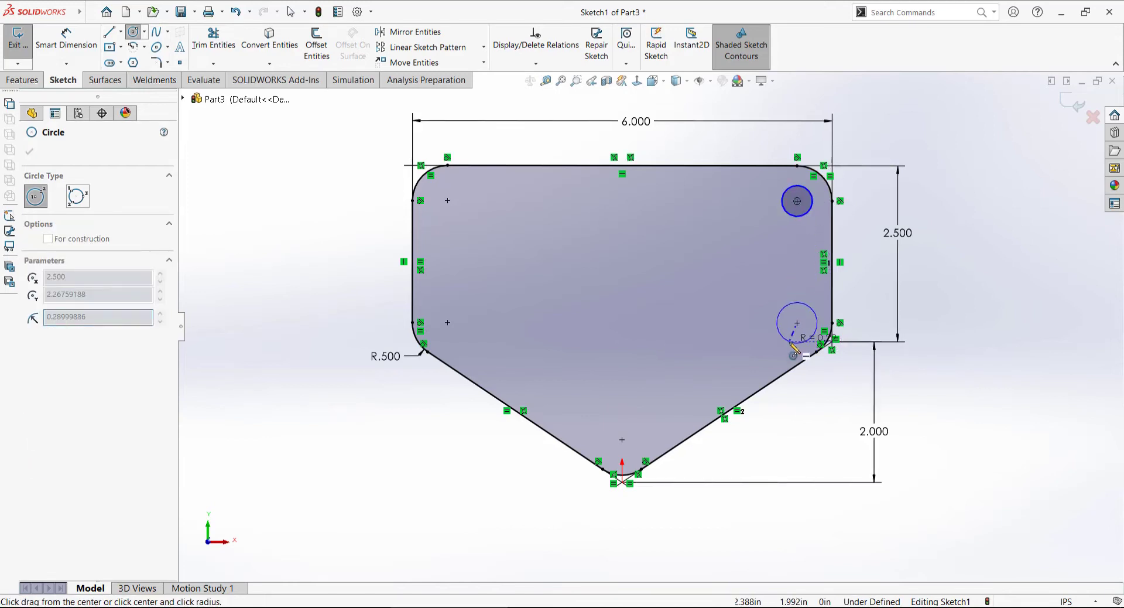
{"action": "left_click", "coordinate": [806, 341]}
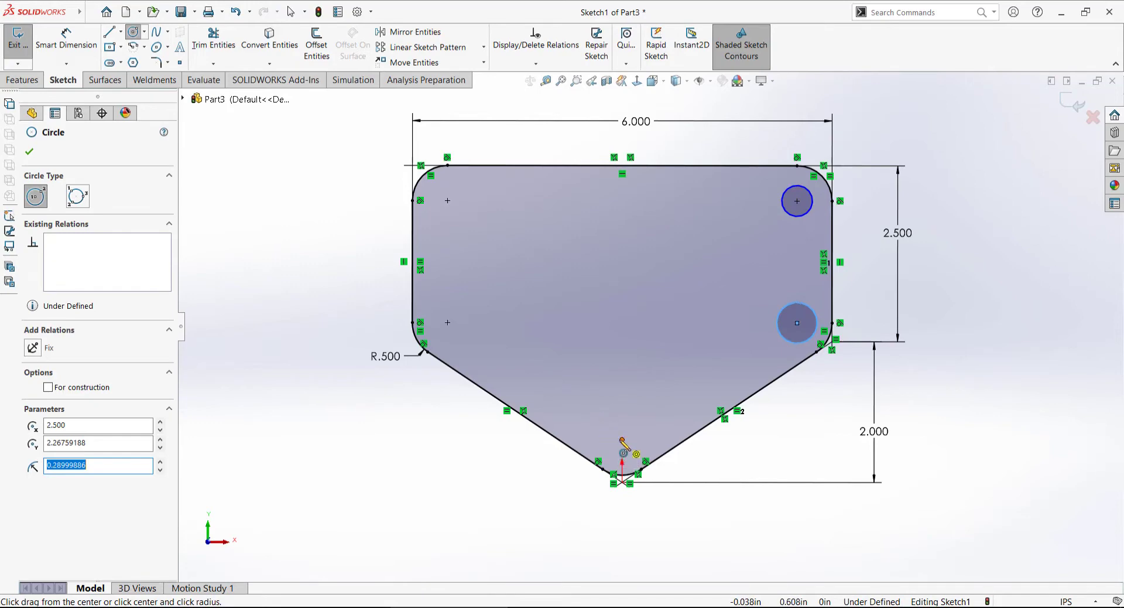
Step: Draw circles centred on the bottom, lower left and upper left fillet centres, with radii of about 0.27, 0.32 and 0.37 in
{"action": "left_click", "coordinate": [622, 440]}
{"action": "left_click", "coordinate": [640, 433]}
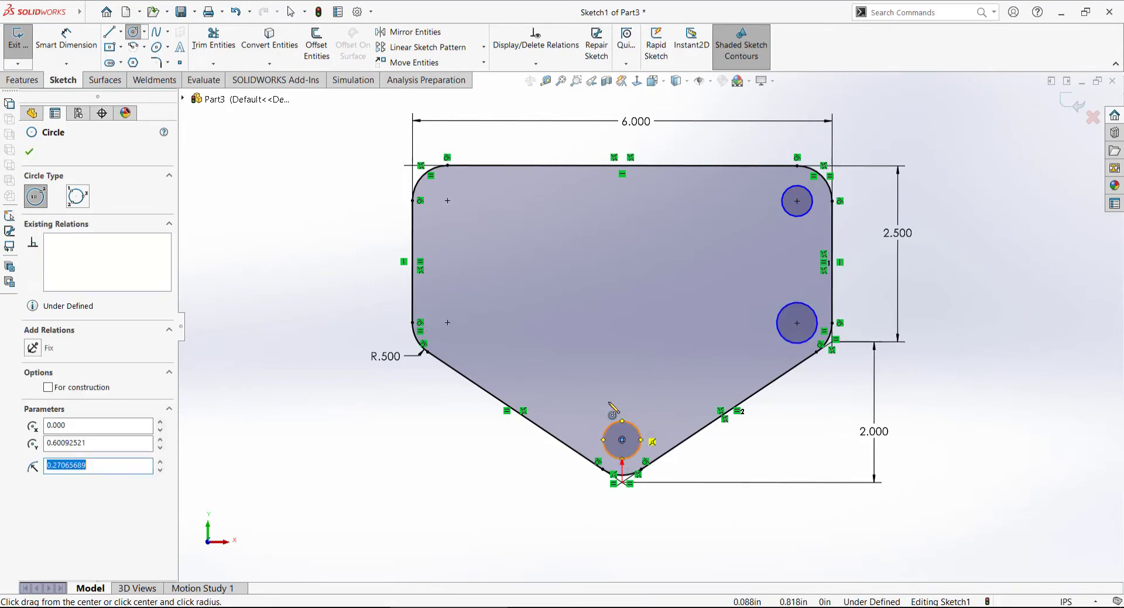
{"action": "left_click", "coordinate": [447, 322]}
{"action": "left_click", "coordinate": [467, 335]}
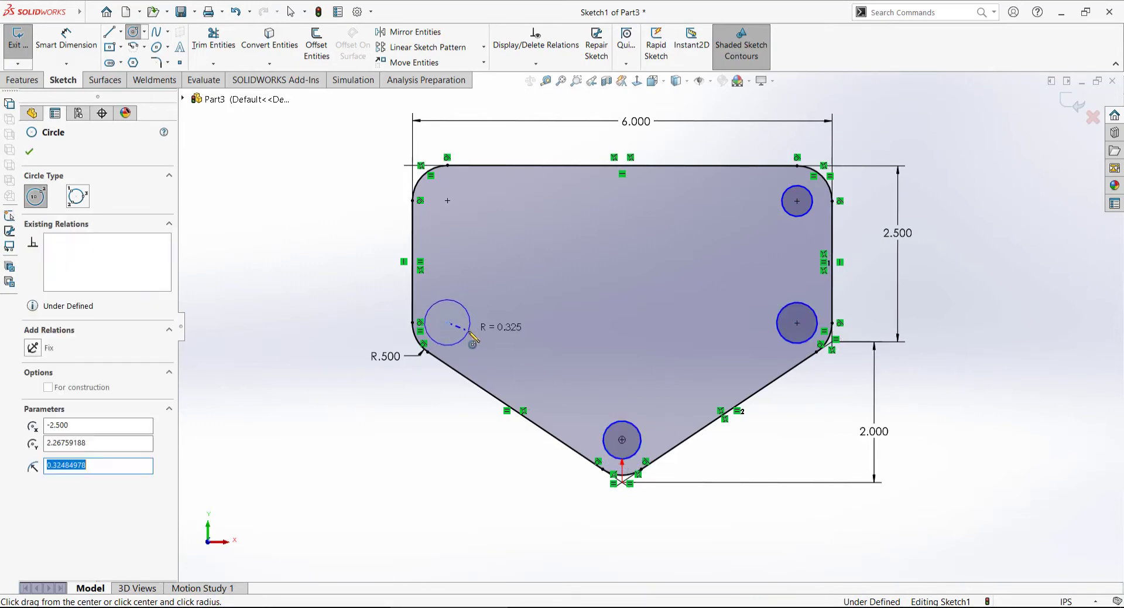
{"action": "left_click", "coordinate": [448, 200]}
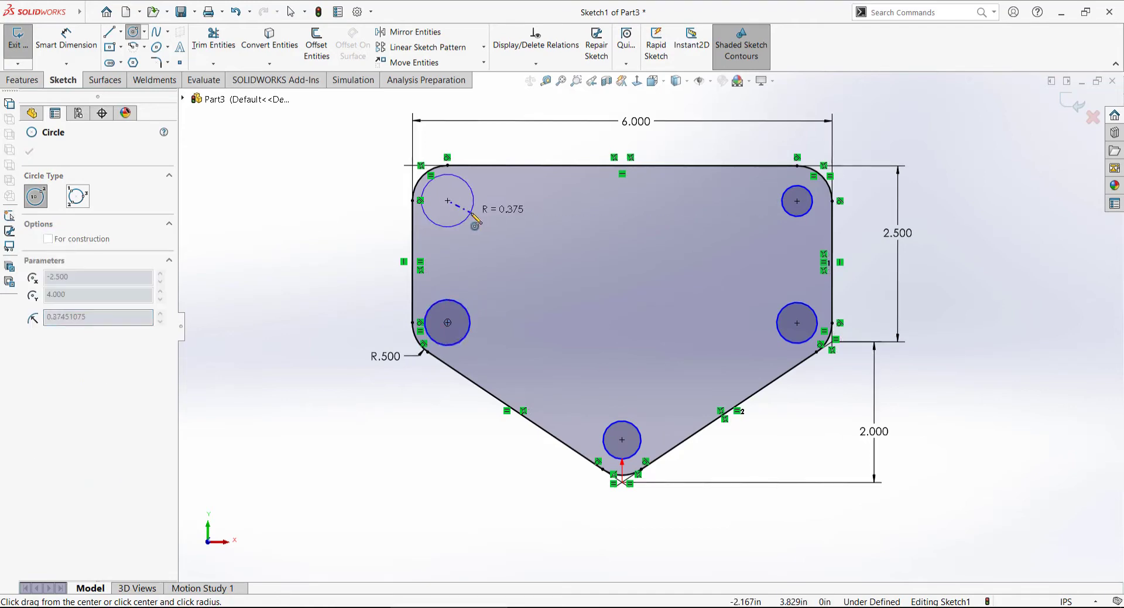
{"action": "left_click", "coordinate": [469, 215]}
{"action": "left_click", "coordinate": [30, 152]}
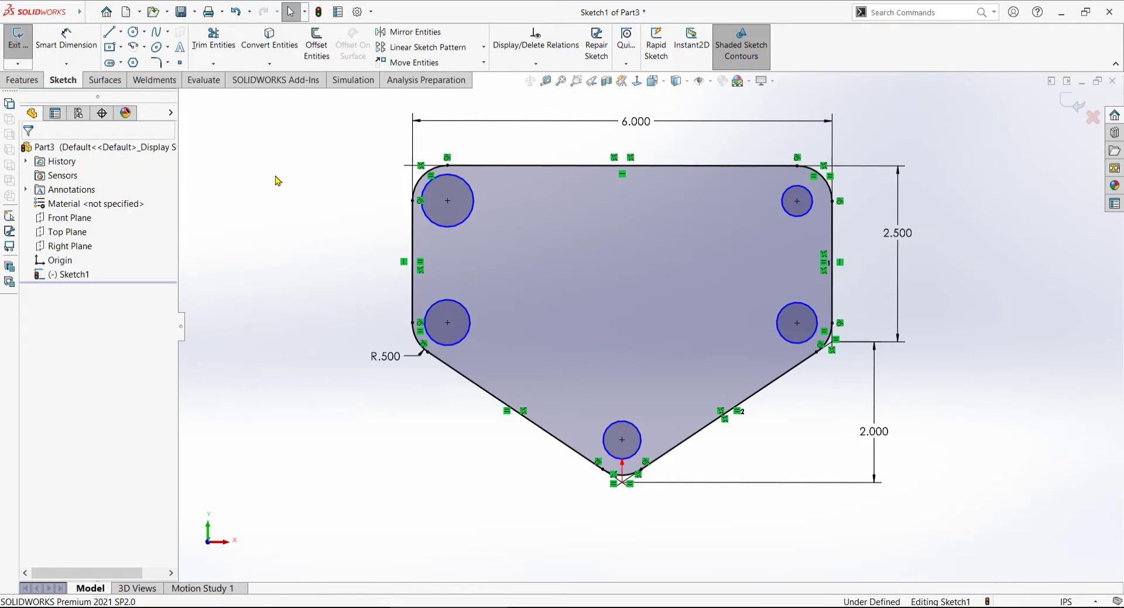
Step: Add an Equal relation between all five hole circles
{"action": "left_click", "coordinate": [536, 64]}
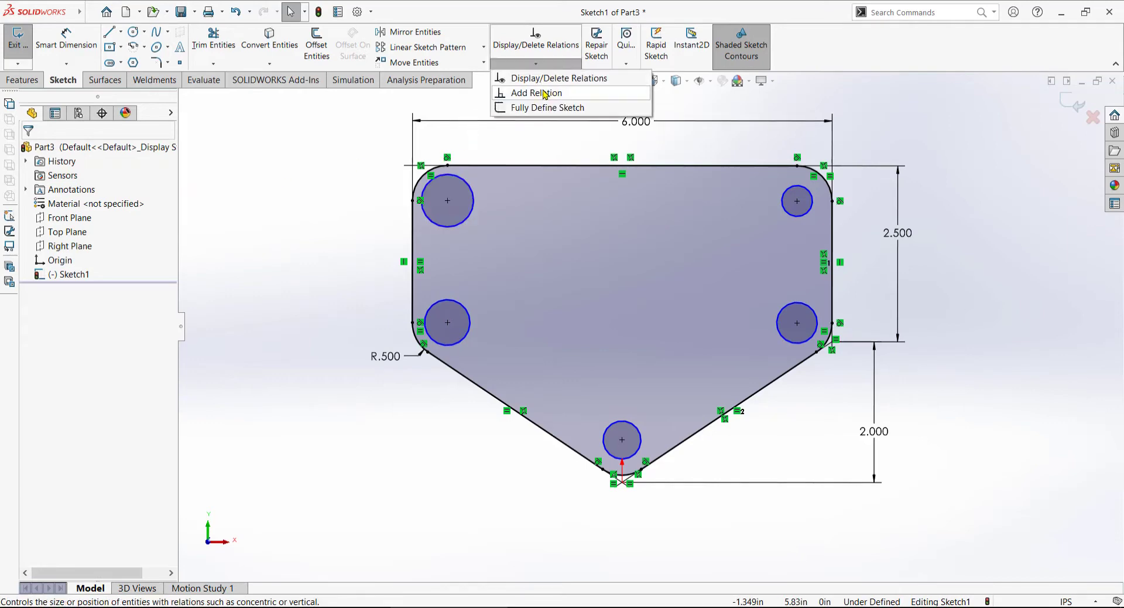
{"action": "left_click", "coordinate": [544, 94]}
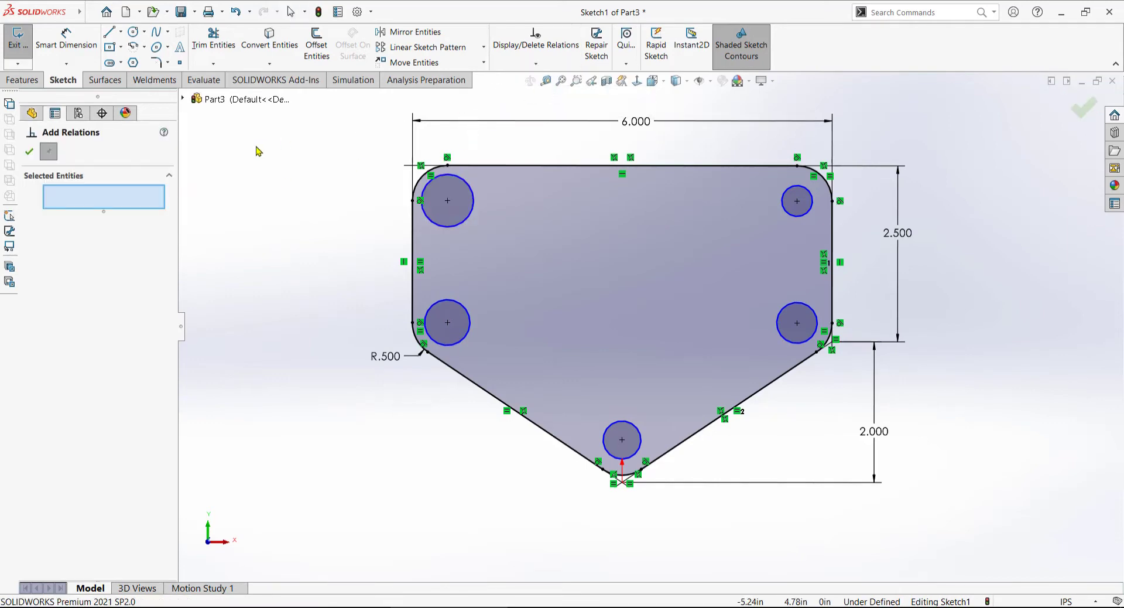
{"action": "left_click", "coordinate": [794, 216]}
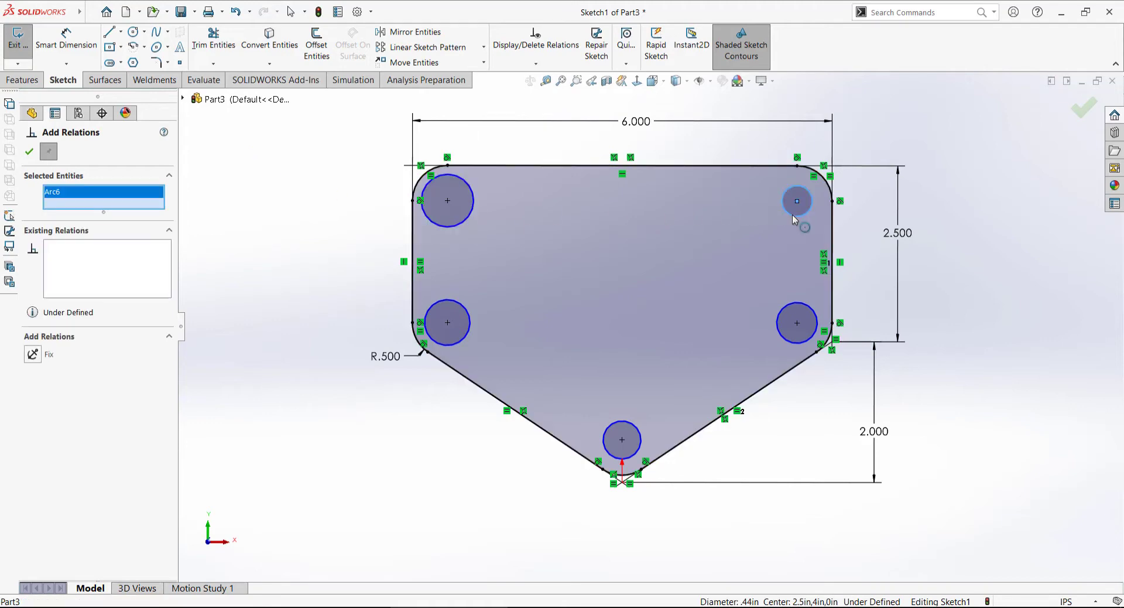
{"action": "left_click", "coordinate": [785, 306]}
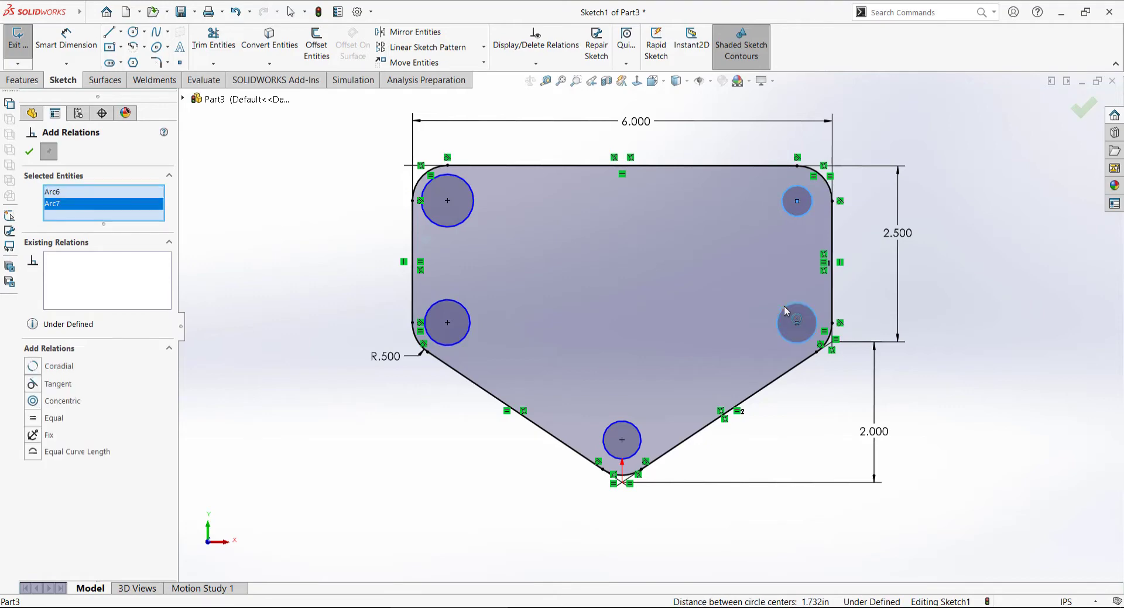
{"action": "left_click", "coordinate": [634, 424]}
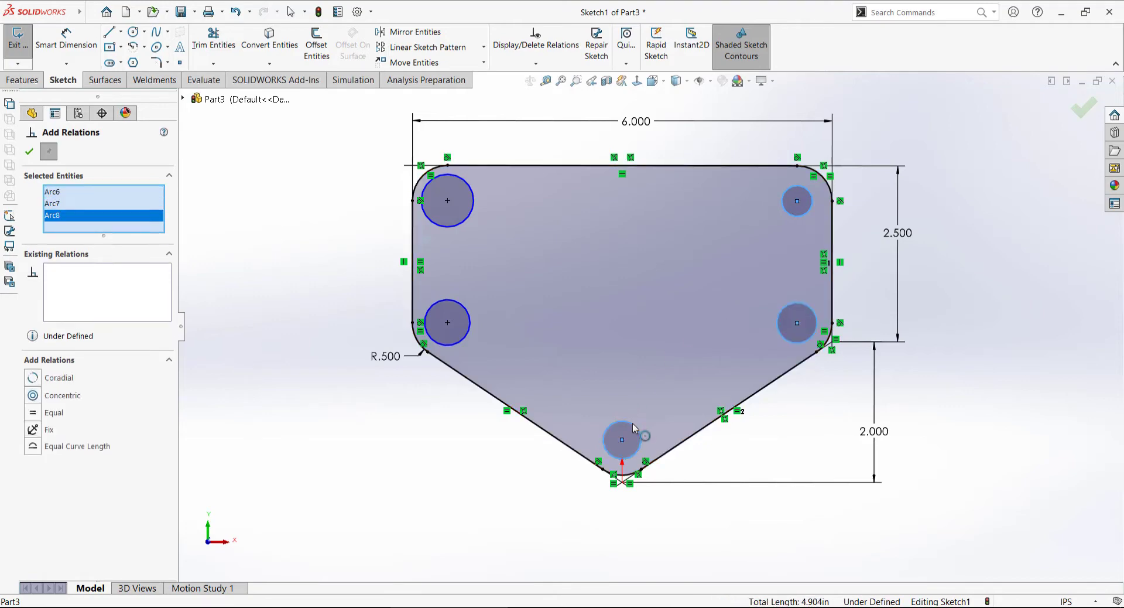
{"action": "left_click", "coordinate": [470, 328]}
{"action": "left_click", "coordinate": [469, 222]}
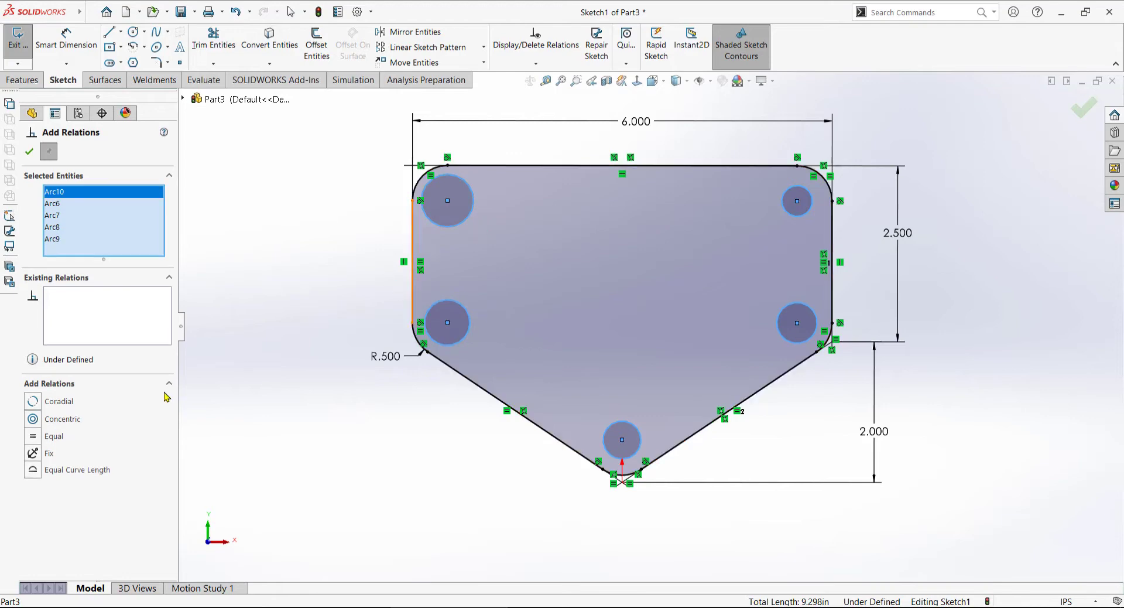
{"action": "left_click", "coordinate": [41, 438]}
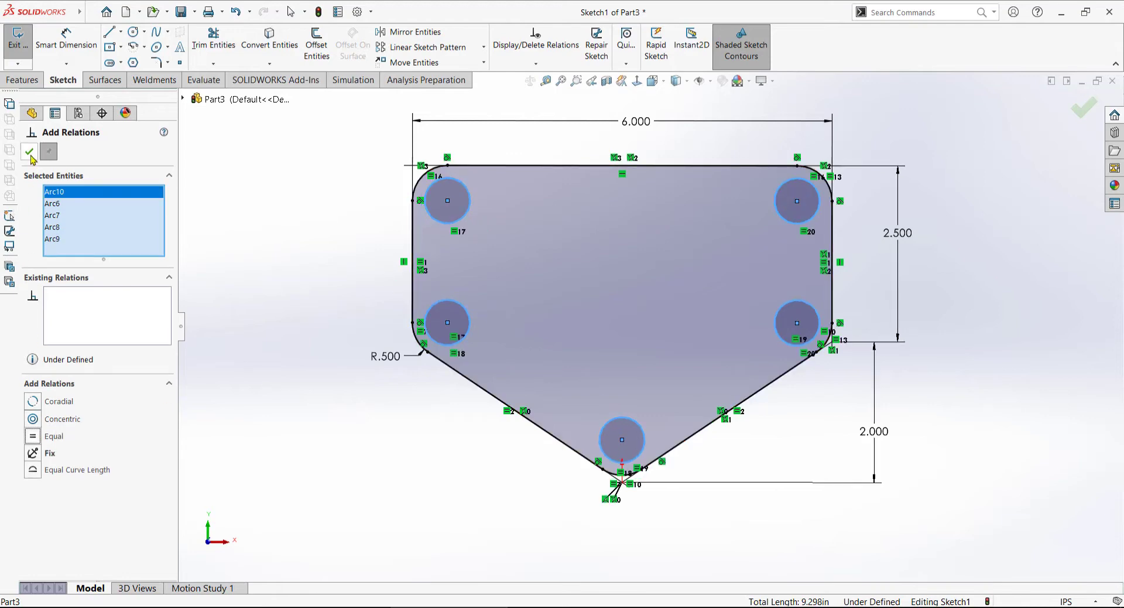
{"action": "left_click", "coordinate": [30, 152]}
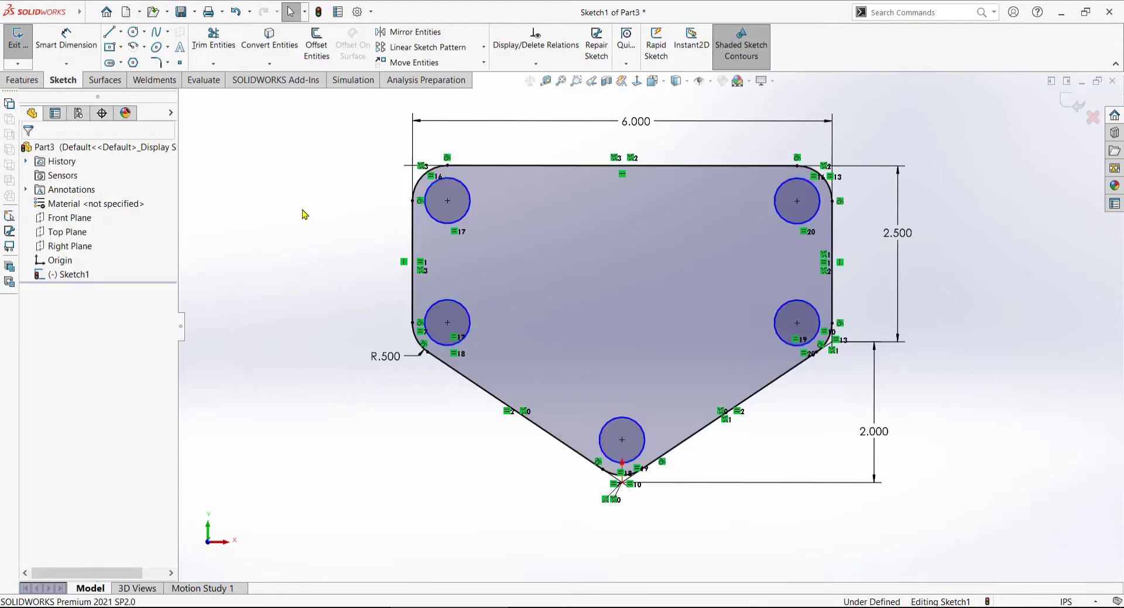
Step: Dimension the upper right hole's diameter as .375 in, checking the hole callout in CFG.pdf
{"action": "left_click", "coordinate": [65, 41]}
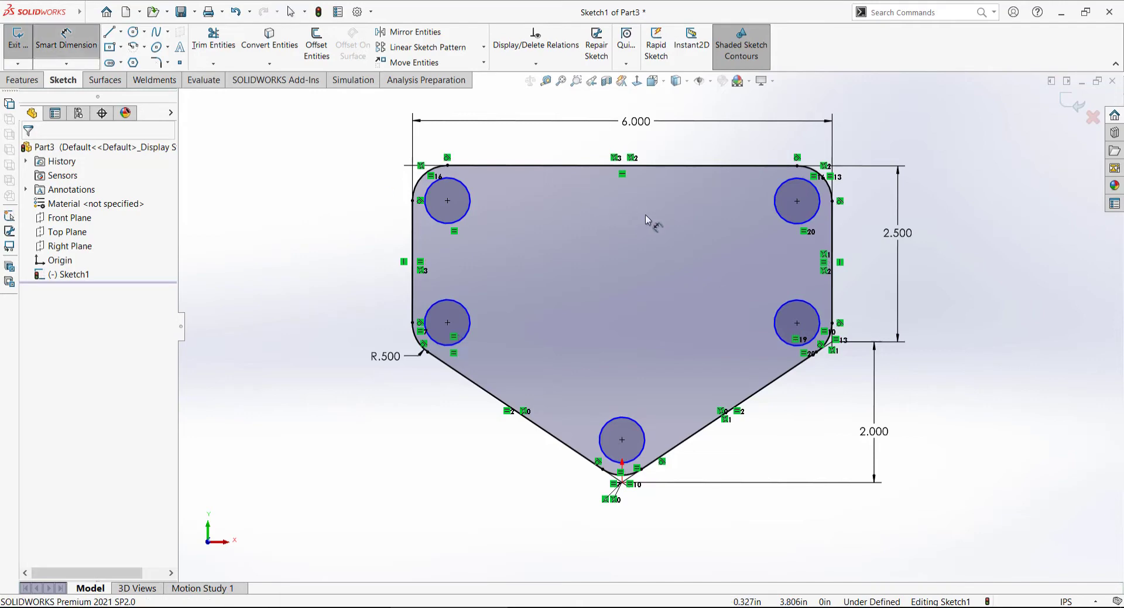
{"action": "left_click", "coordinate": [821, 200]}
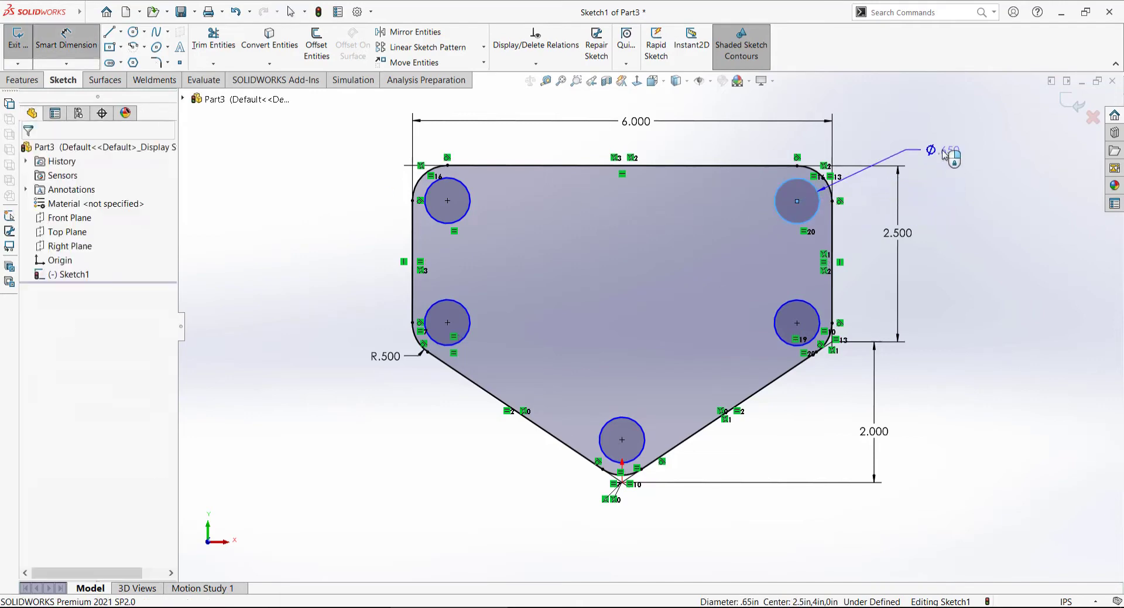
{"action": "left_click", "coordinate": [944, 154]}
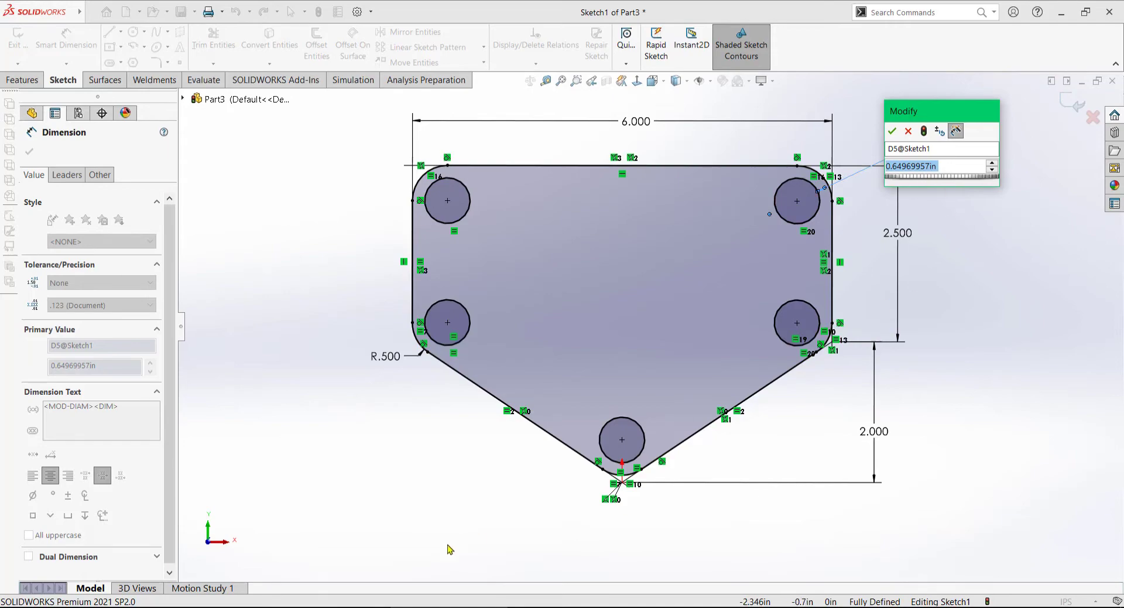
{"action": "key", "text": "alt+Tab"}
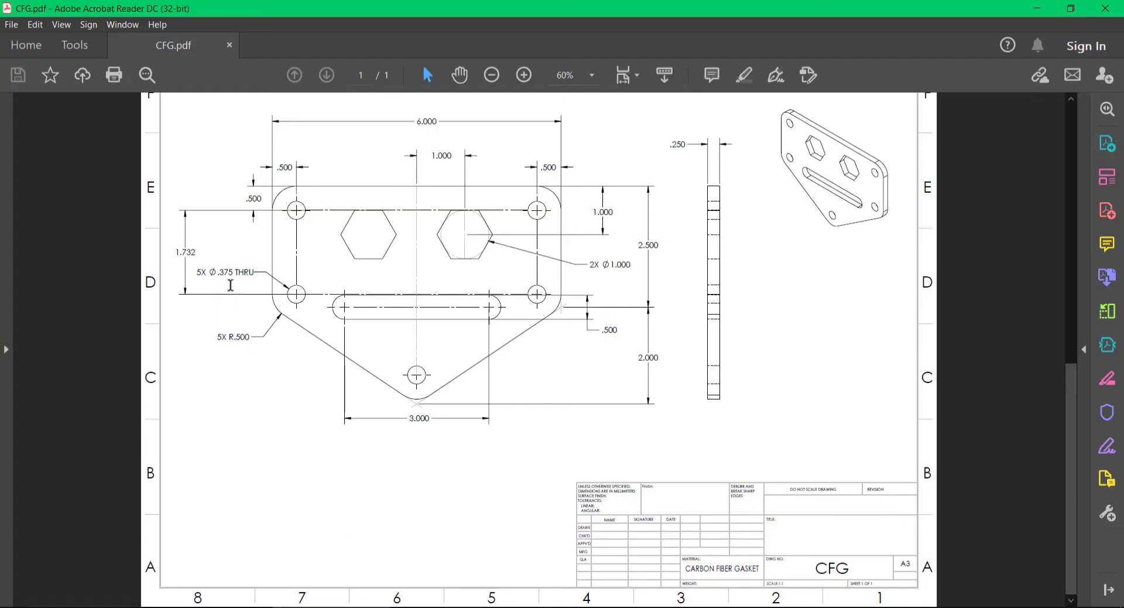
{"action": "key", "text": "alt+Tab"}
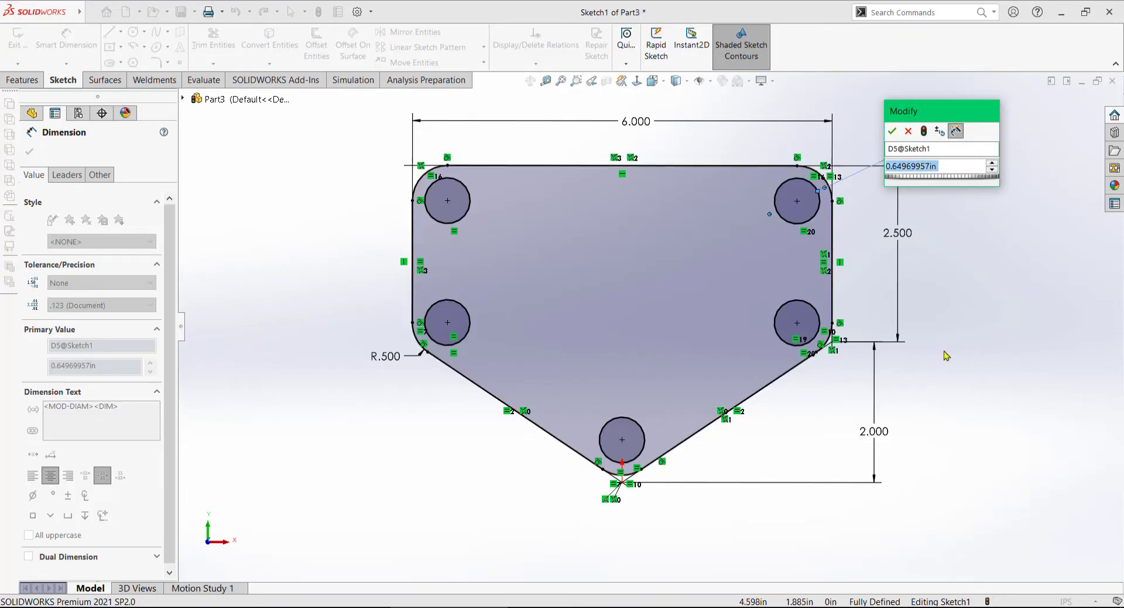
{"action": "type", "text": ".65"}
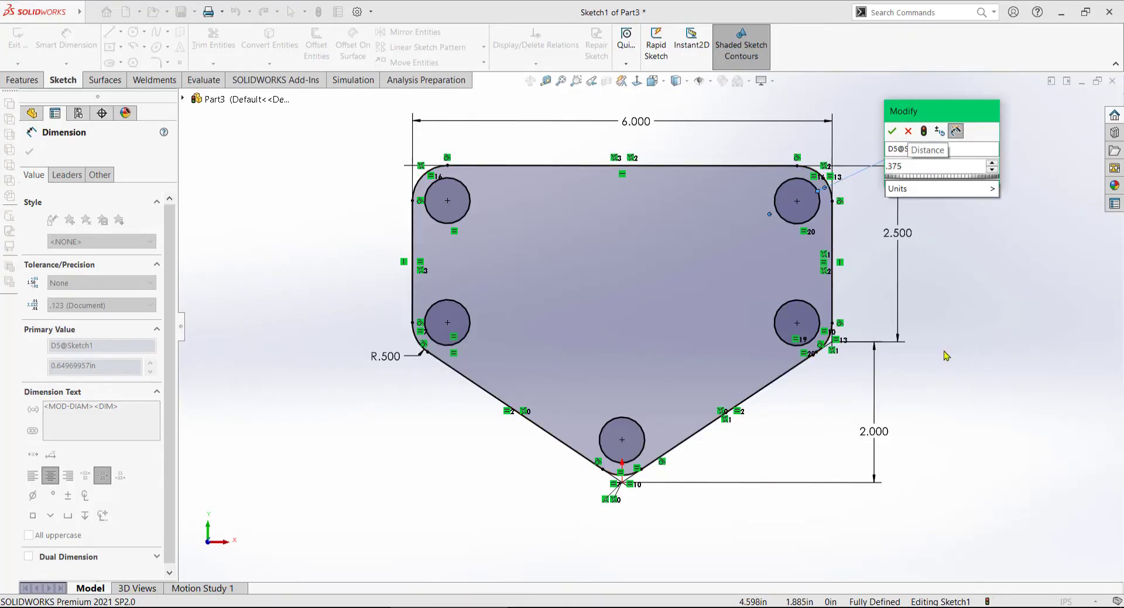
{"action": "key", "text": "Return"}
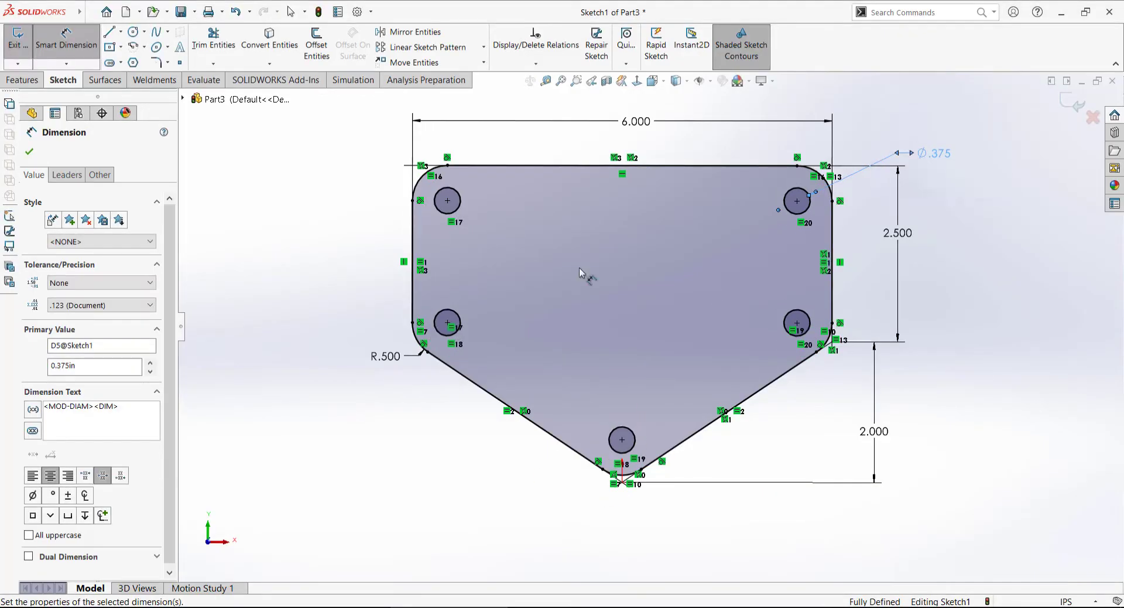
{"action": "left_click", "coordinate": [30, 153]}
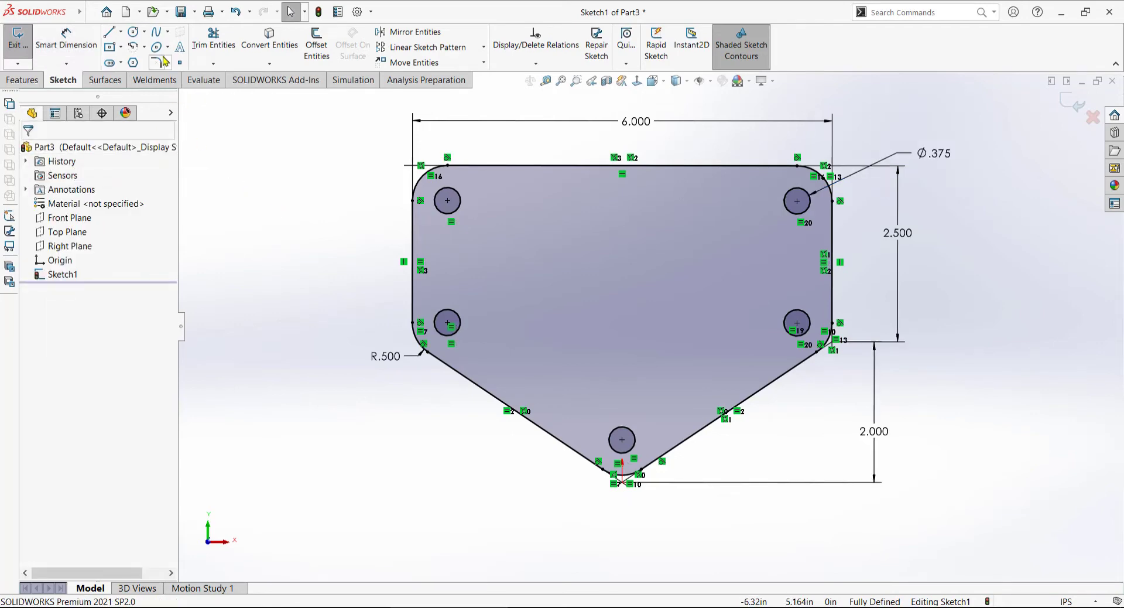
Step: Draw a vertical centerline from the midpoint of the outline's upper edge to the origin
{"action": "left_click", "coordinate": [121, 33]}
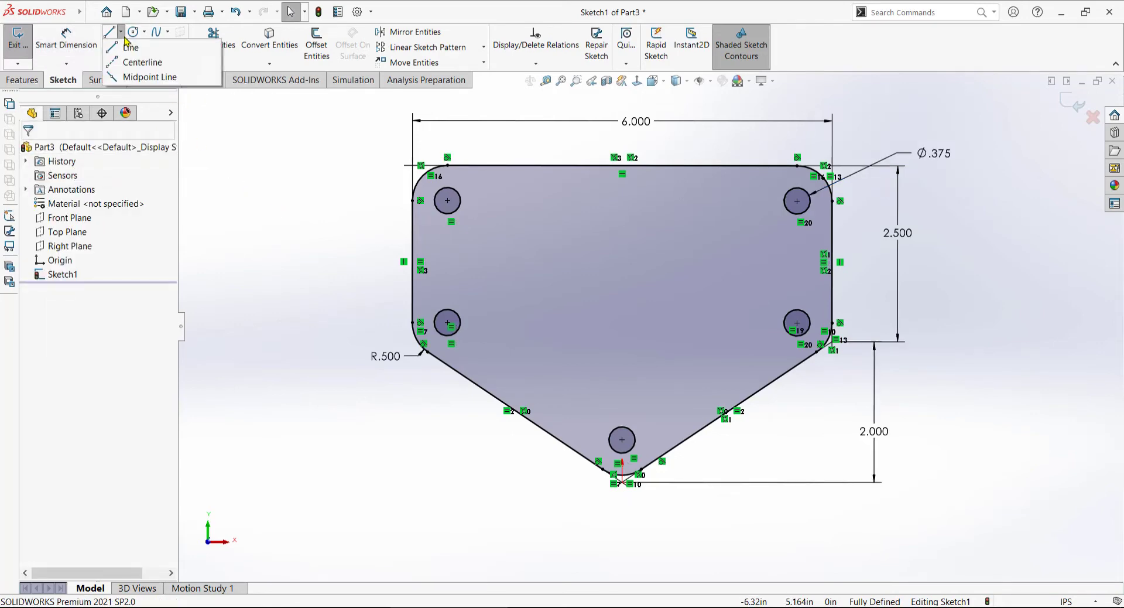
{"action": "left_click", "coordinate": [149, 63]}
{"action": "left_click", "coordinate": [622, 439]}
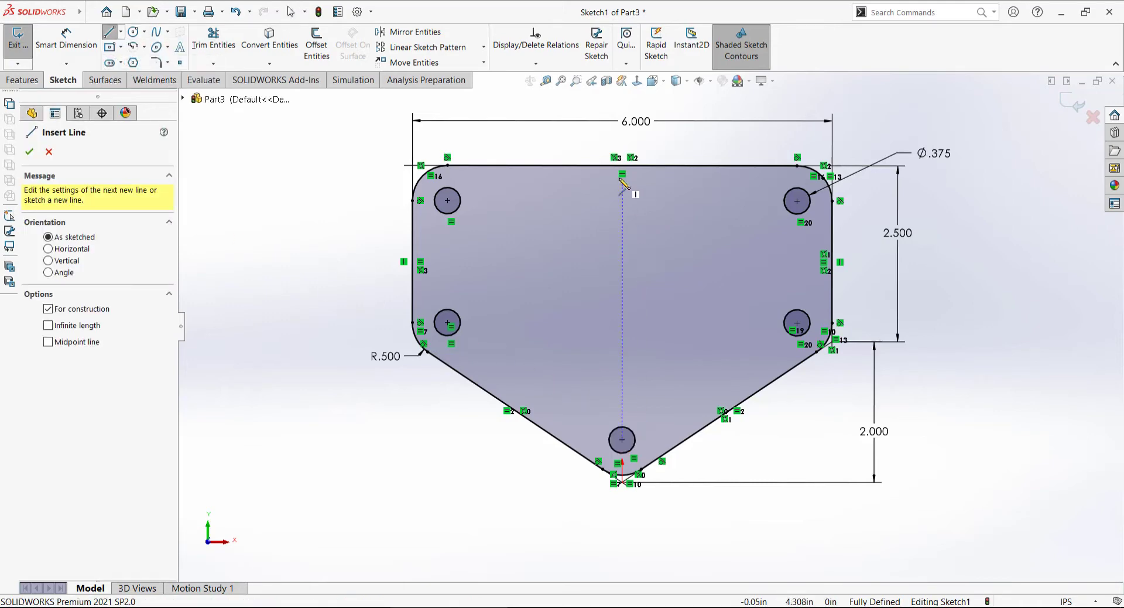
{"action": "left_click", "coordinate": [622, 165]}
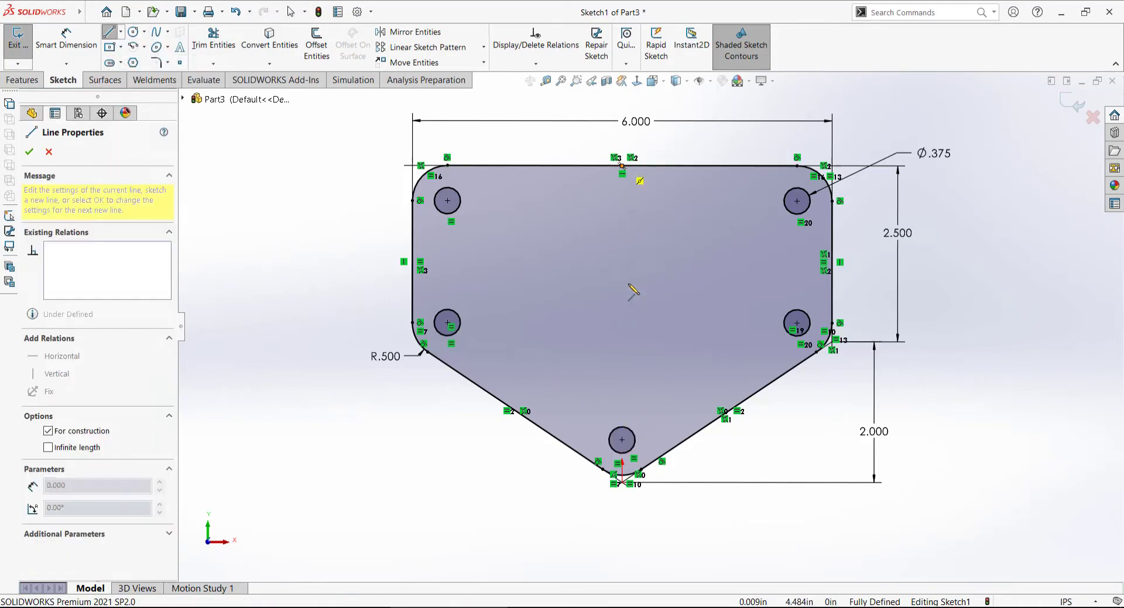
{"action": "left_click", "coordinate": [622, 482]}
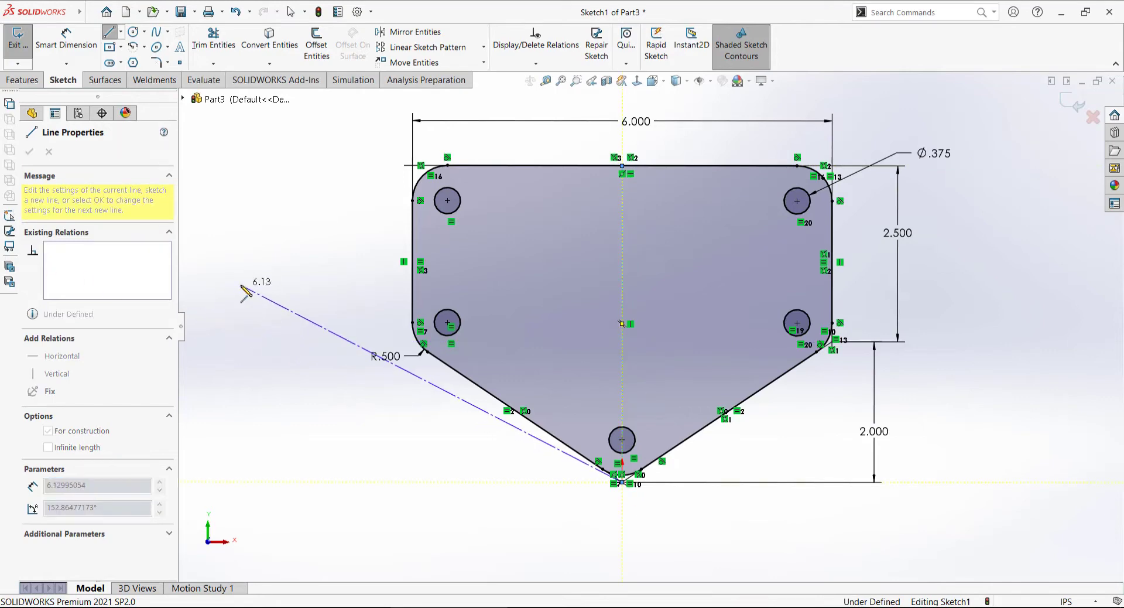
{"action": "key", "text": "Escape"}
{"action": "key", "text": "Escape"}
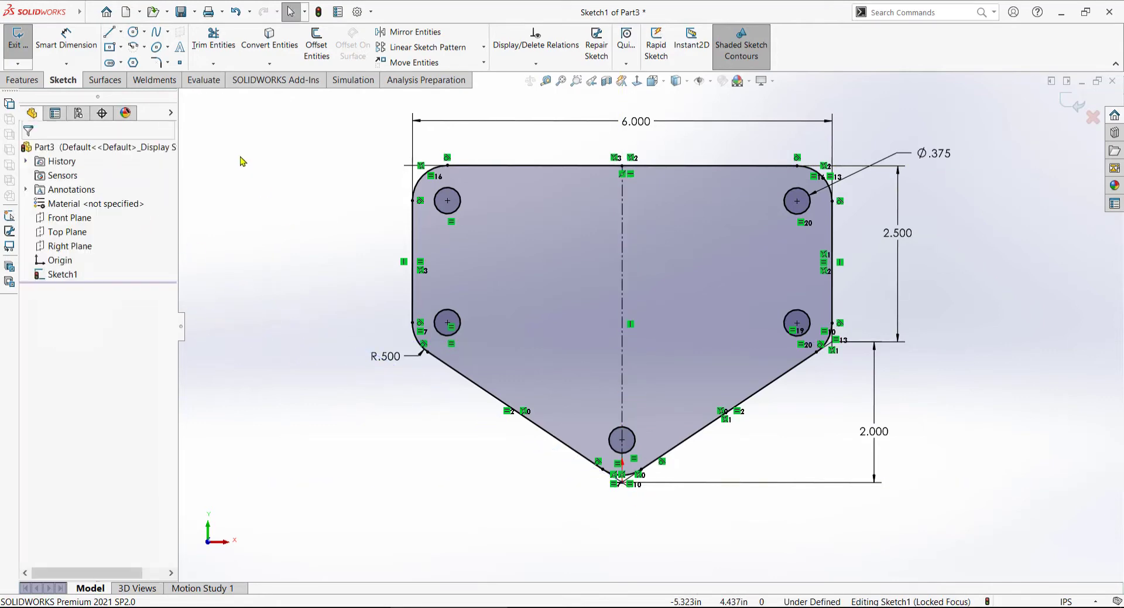
Step: Sketch a six-sided polygon with an inscribed circle about 0.91 in in diameter, centred about 1.2 in right of the centerline in the outline's upper half
{"action": "left_click", "coordinate": [133, 63]}
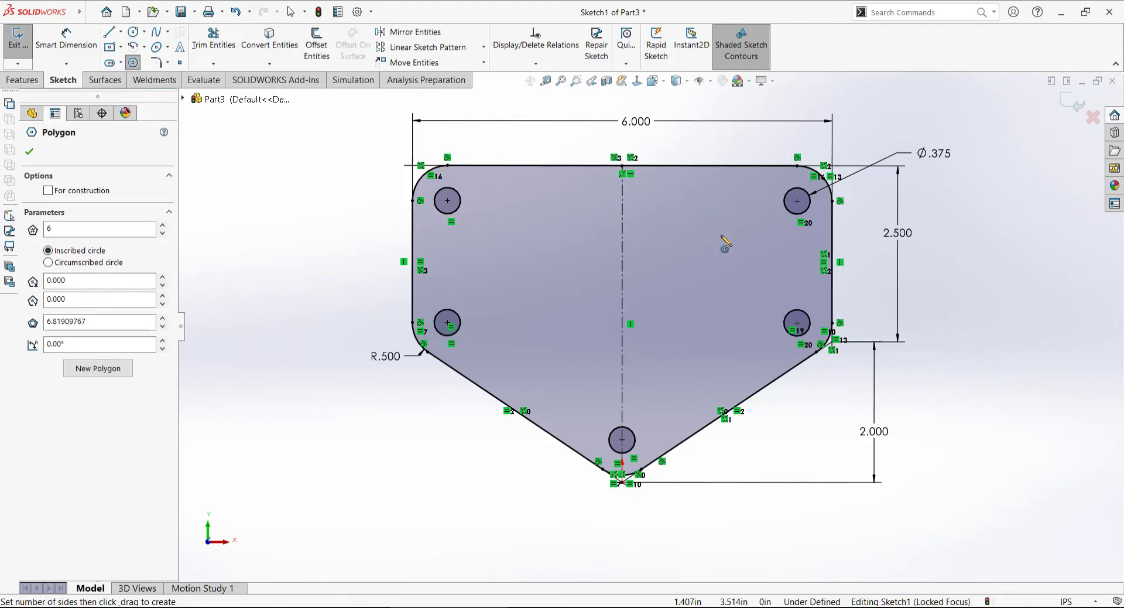
{"action": "left_click", "coordinate": [707, 235]}
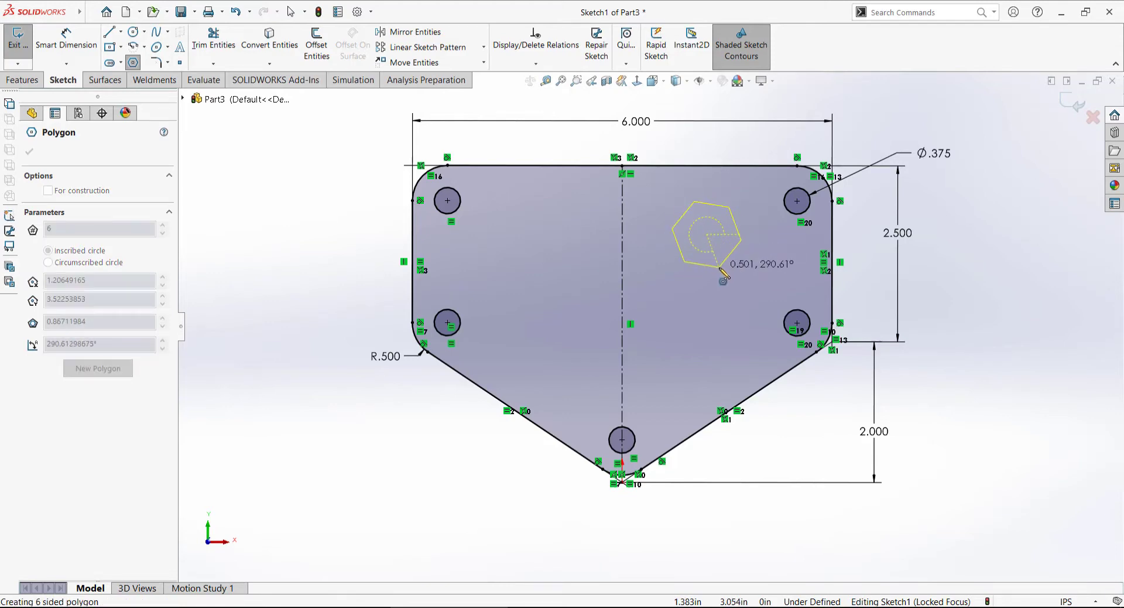
{"action": "left_click", "coordinate": [731, 268]}
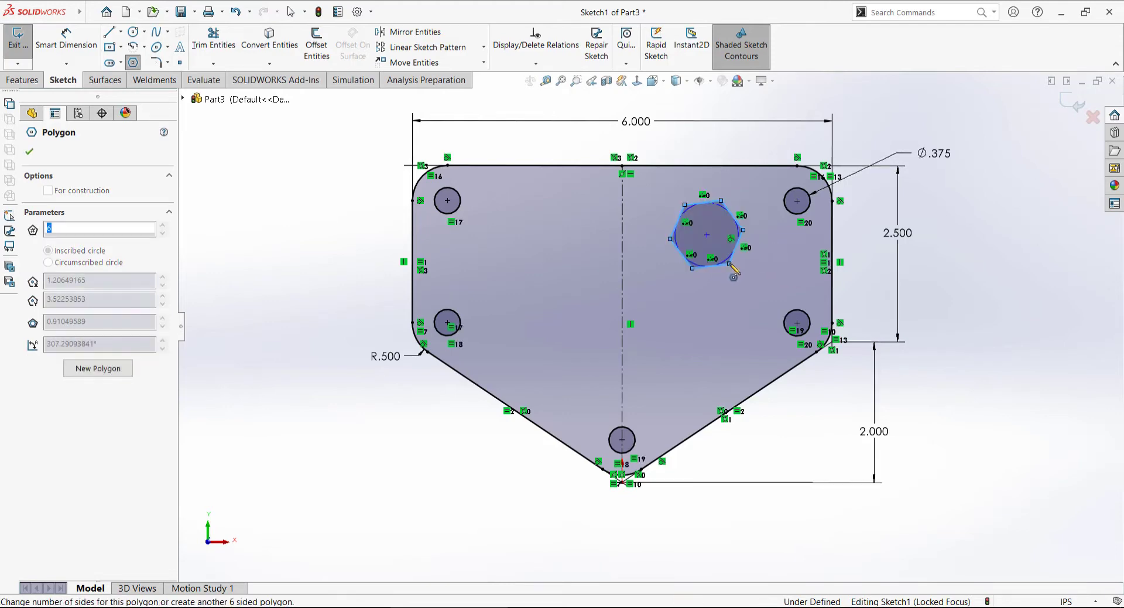
{"action": "left_click", "coordinate": [29, 151]}
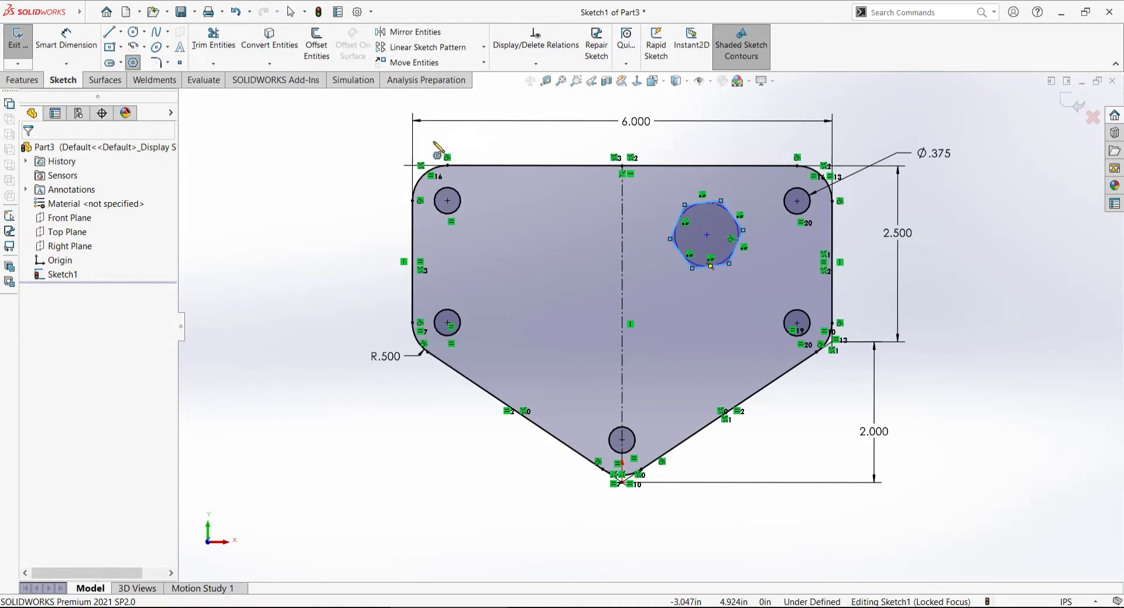
Step: Add a Horizontal relation to the lower side of the hexagon
{"action": "key", "text": "Escape"}
{"action": "left_click", "coordinate": [536, 62]}
{"action": "left_click", "coordinate": [527, 95]}
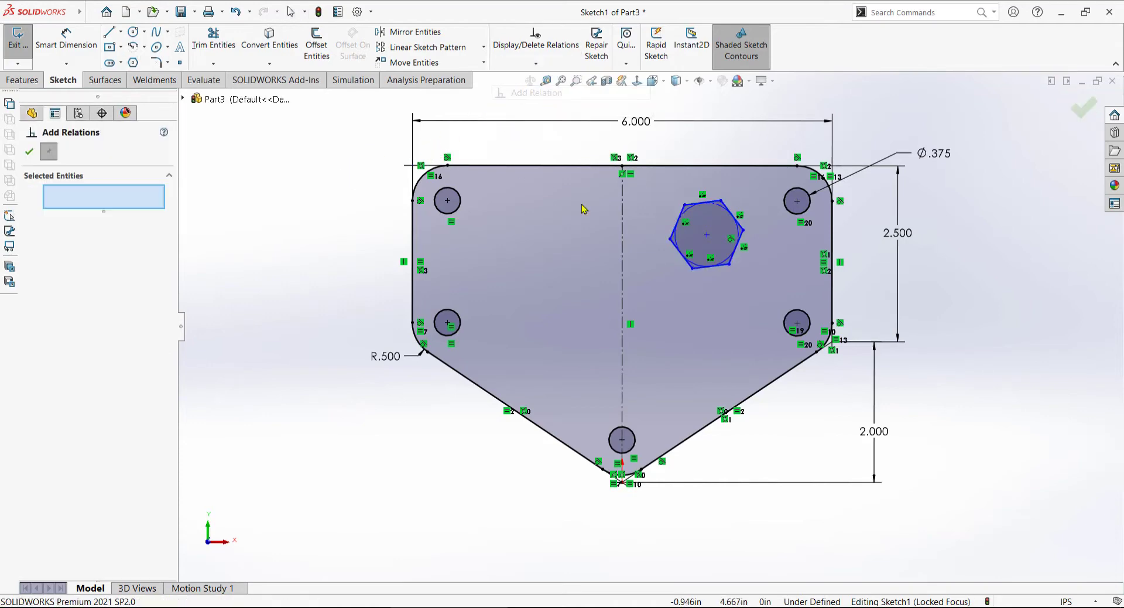
{"action": "left_click", "coordinate": [714, 266]}
{"action": "left_click", "coordinate": [35, 354]}
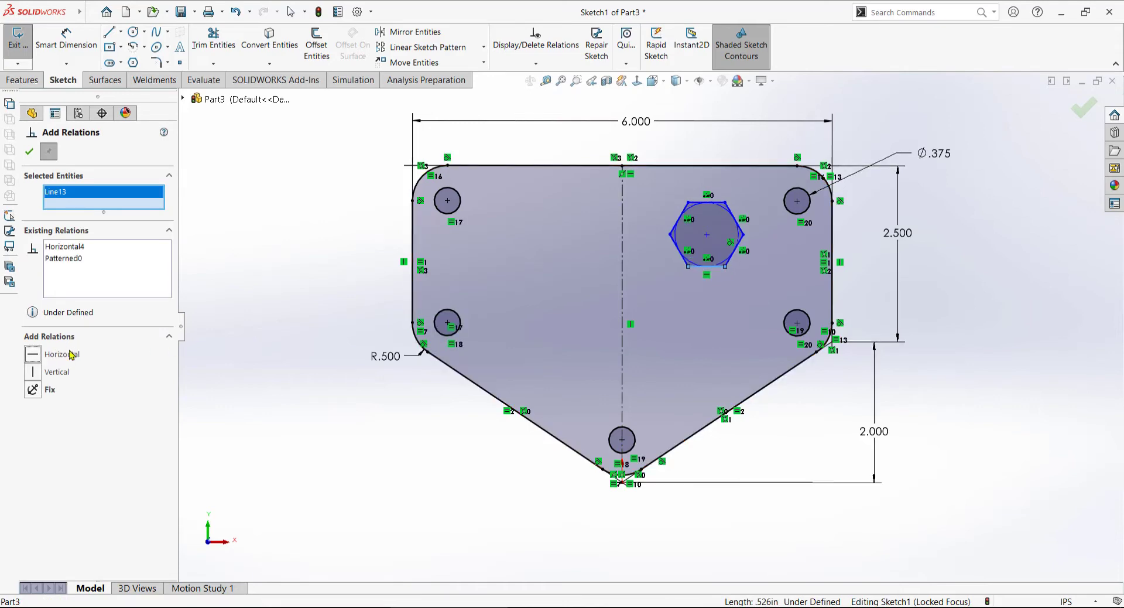
{"action": "left_click", "coordinate": [29, 151]}
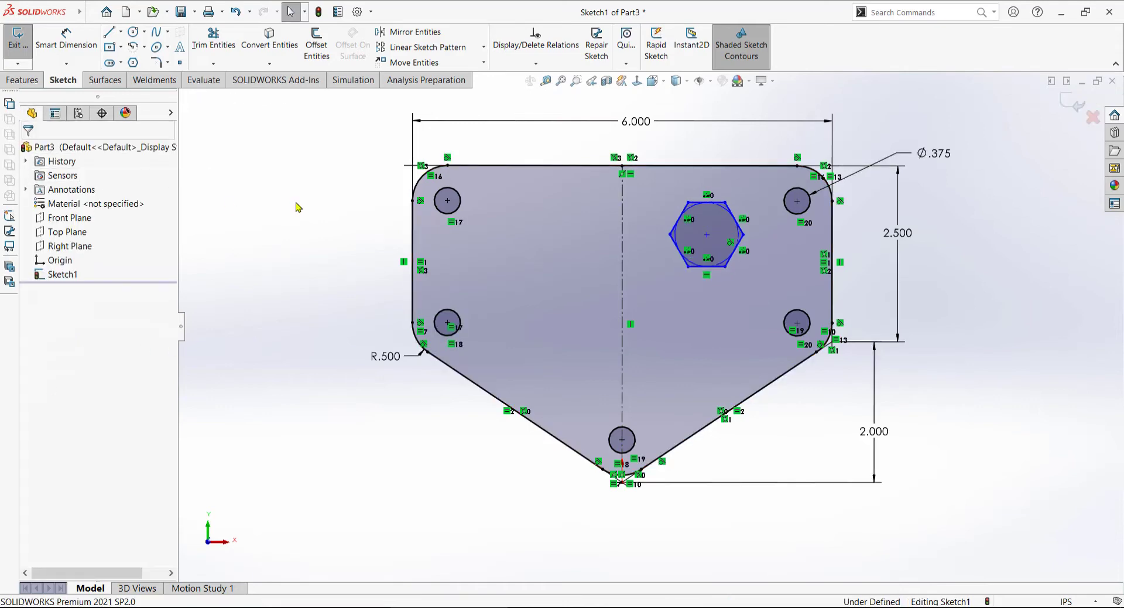
Step: Dimension the vertical distance from the outline's upper edge to the hexagon's centre as 1 in
{"action": "left_click", "coordinate": [81, 40]}
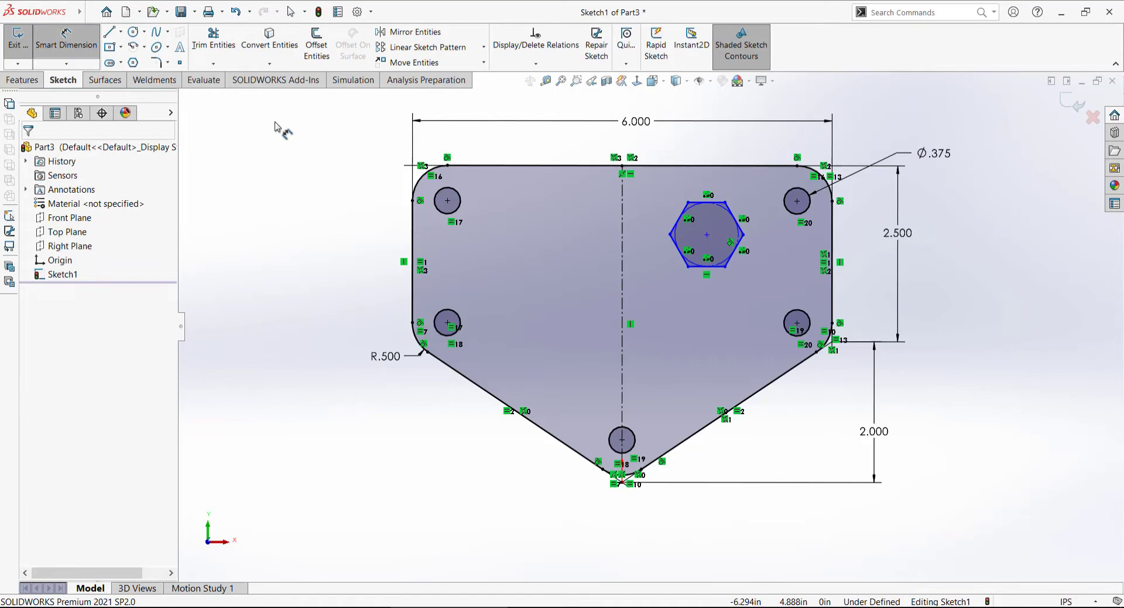
{"action": "left_click", "coordinate": [722, 167]}
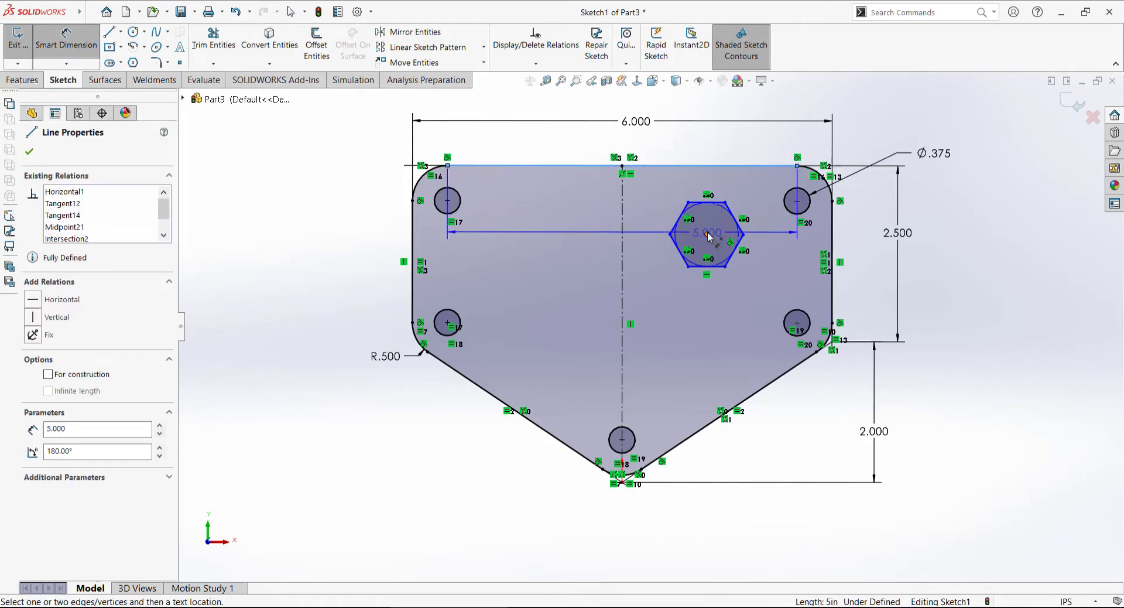
{"action": "left_click", "coordinate": [708, 234]}
{"action": "left_click", "coordinate": [726, 184]}
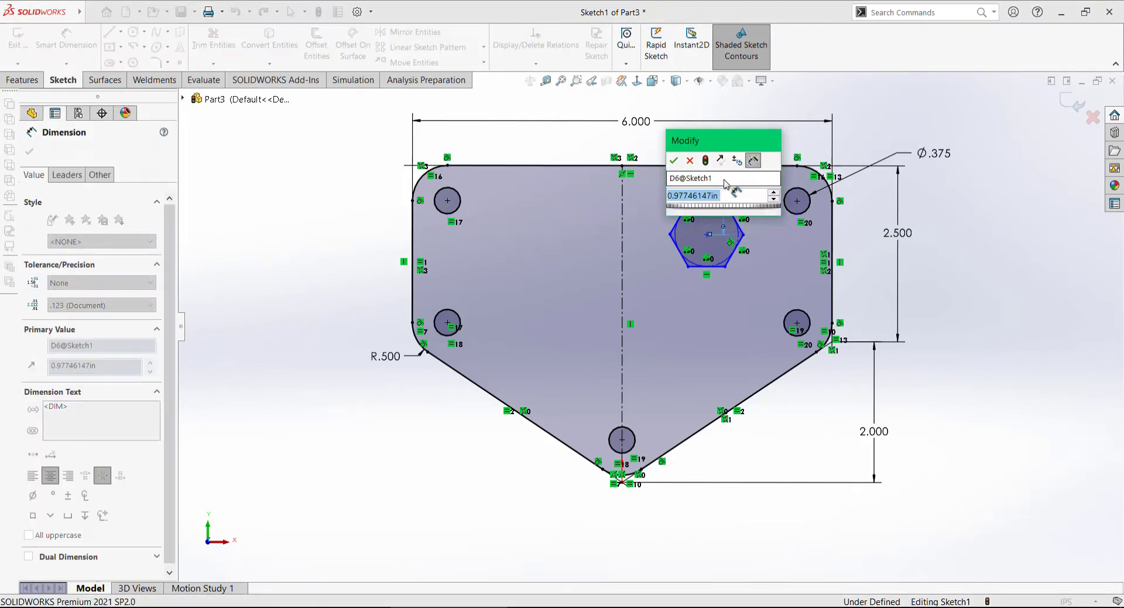
{"action": "type", "text": "1"}
{"action": "key", "text": "Return"}
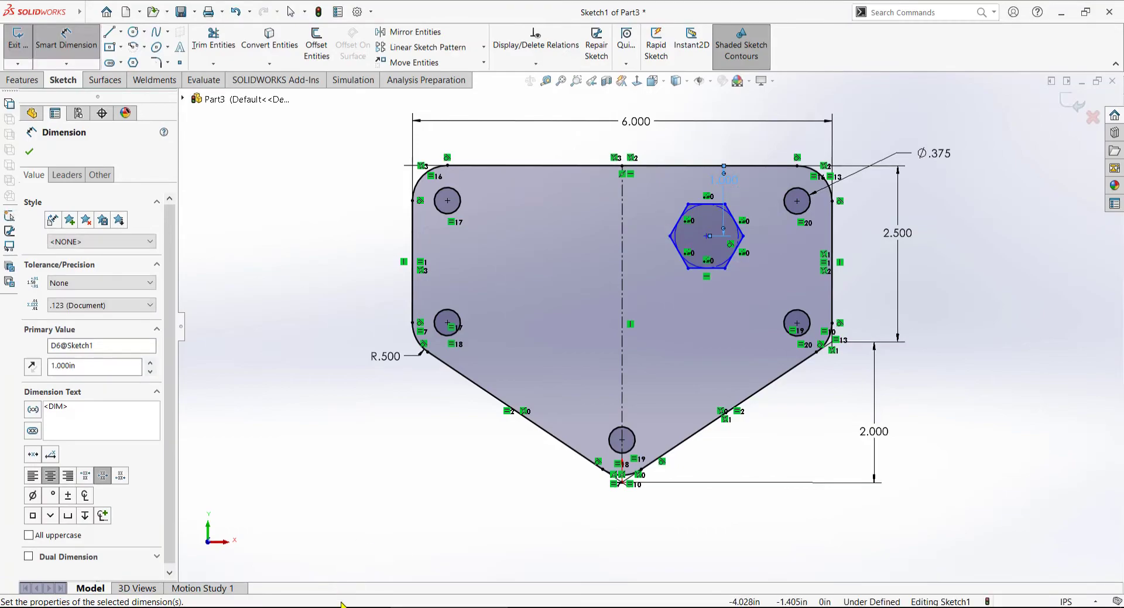
Step: Dimension the hexagon's centre 1 in from the vertical centerline, checking the hexagon dimensions in CFG.pdf
{"action": "key", "text": "alt+Tab"}
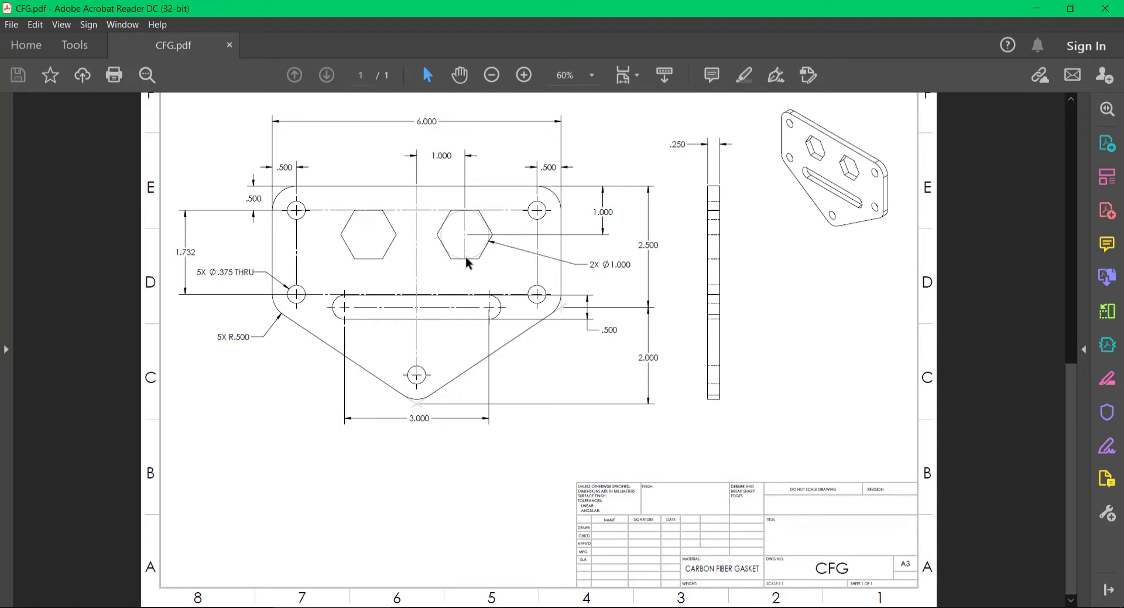
{"action": "key", "text": "alt+Tab"}
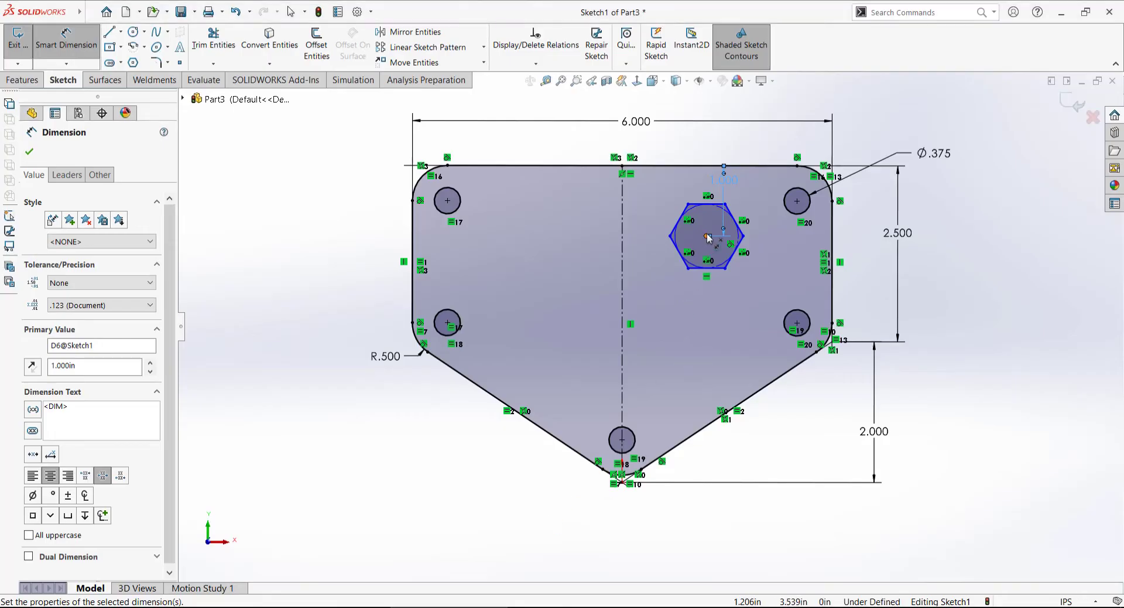
{"action": "left_click", "coordinate": [708, 235]}
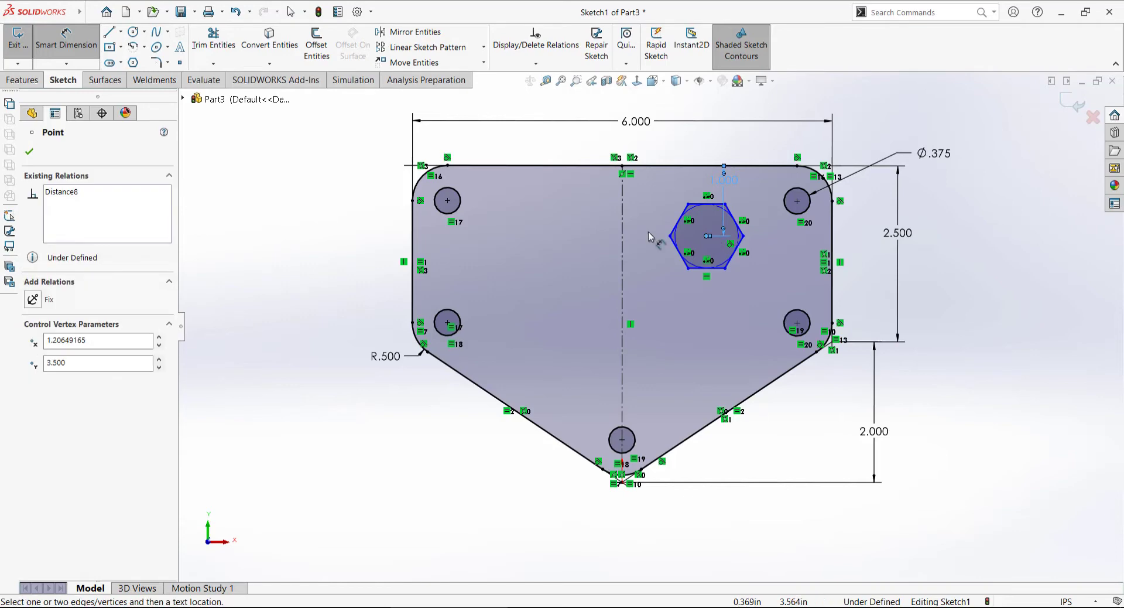
{"action": "left_click", "coordinate": [626, 231]}
{"action": "left_click", "coordinate": [677, 147]}
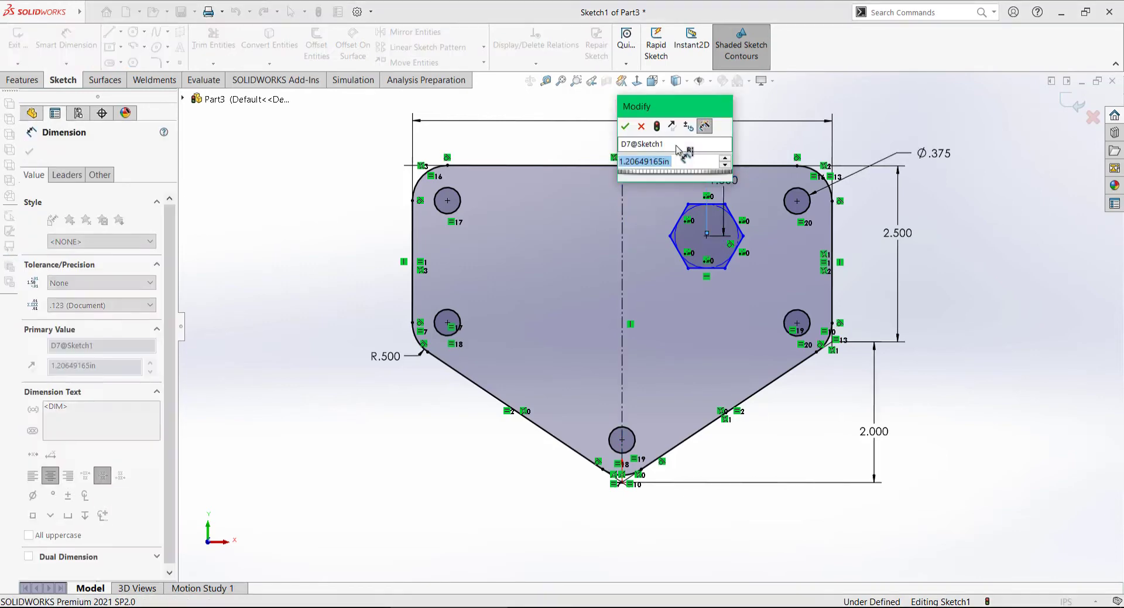
{"action": "type", "text": "1"}
{"action": "key", "text": "Return"}
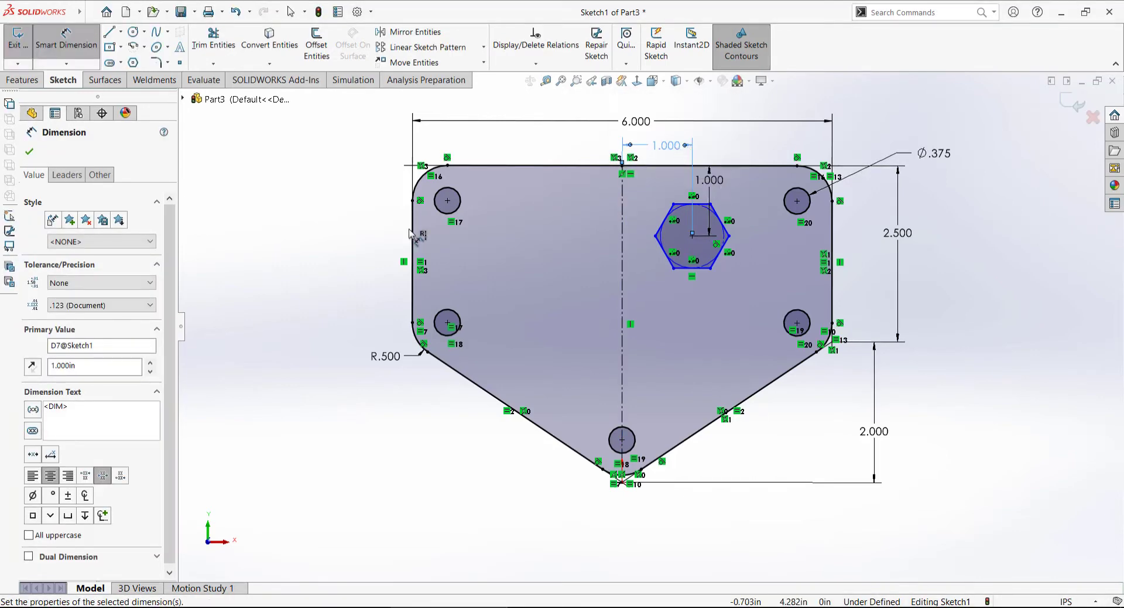
Step: Dimension the diameter of the hexagon's inscribed construction circle as 1 in
{"action": "left_click", "coordinate": [713, 267]}
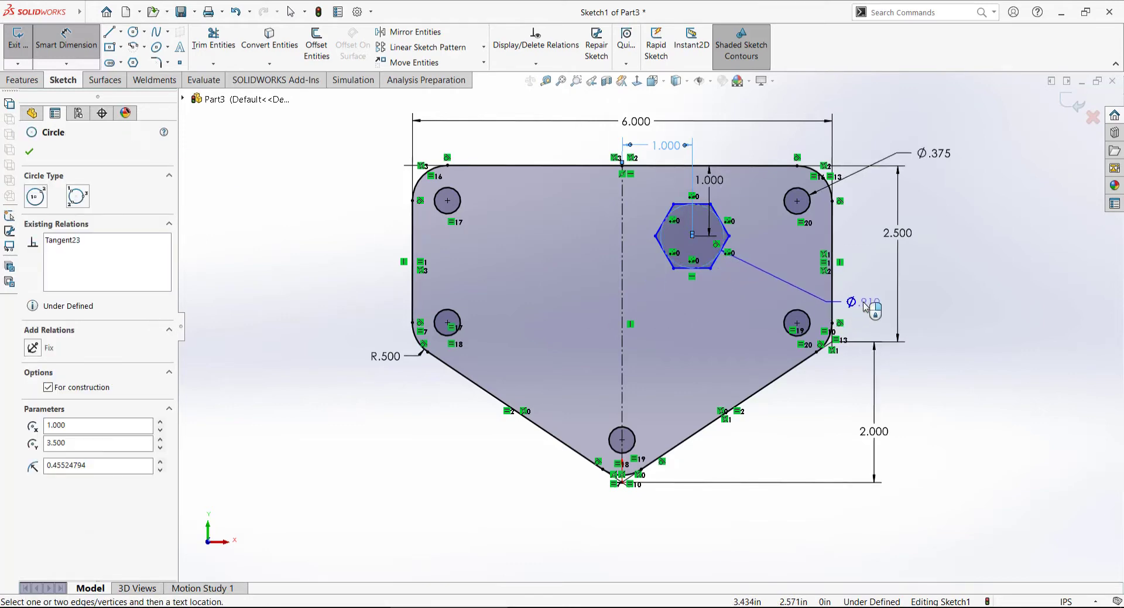
{"action": "left_click", "coordinate": [865, 306]}
{"action": "type", "text": "1"}
{"action": "key", "text": "Return"}
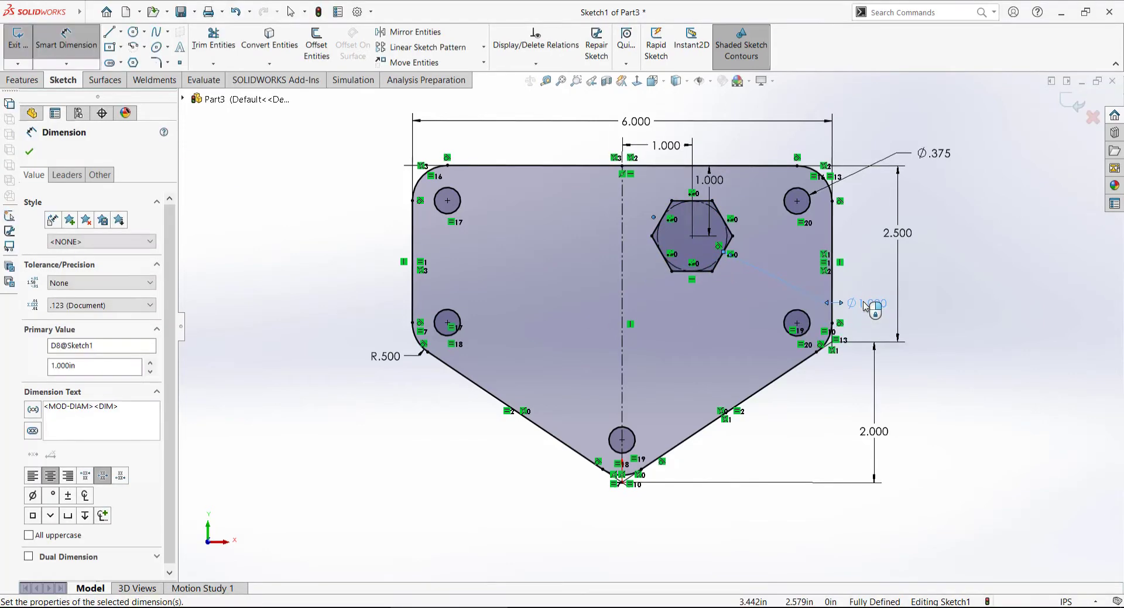
{"action": "left_click", "coordinate": [28, 151]}
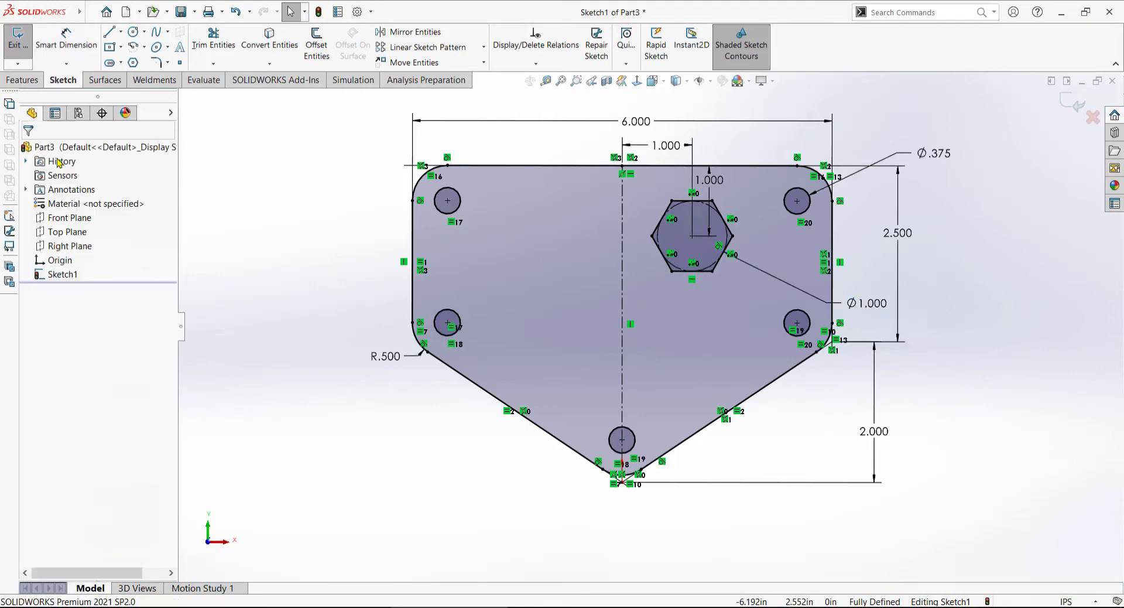
Step: Mirror the six sides of the hexagon about the vertical centerline, with the outline chain cleared from the selection
{"action": "scroll", "coordinate": [744, 240], "scroll_direction": "down", "scroll_amount": 5}
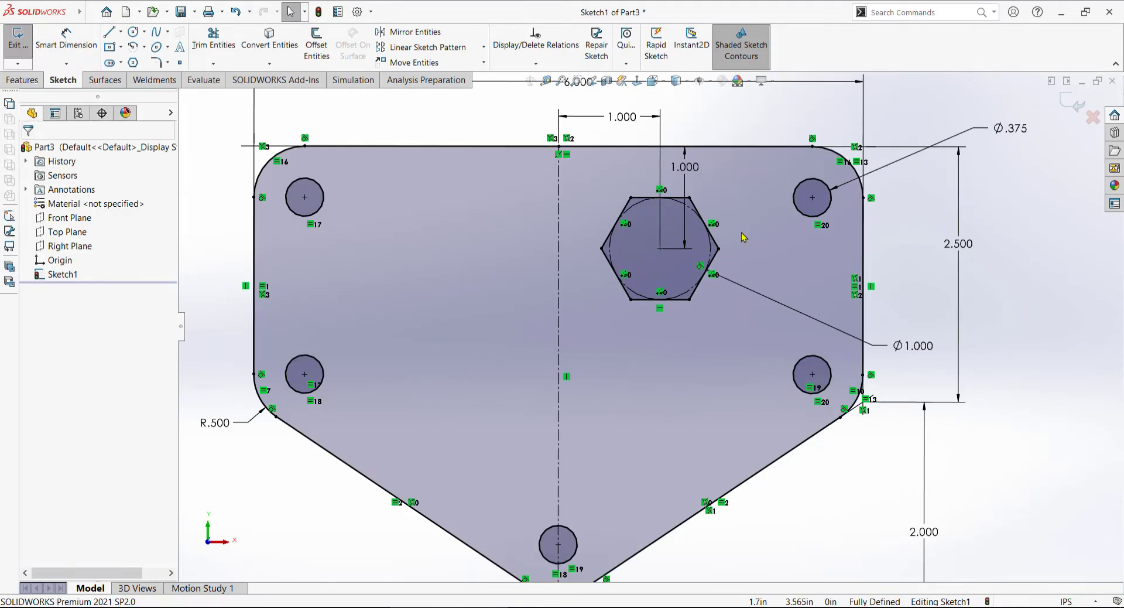
{"action": "scroll", "coordinate": [744, 237], "scroll_direction": "down", "scroll_amount": 2}
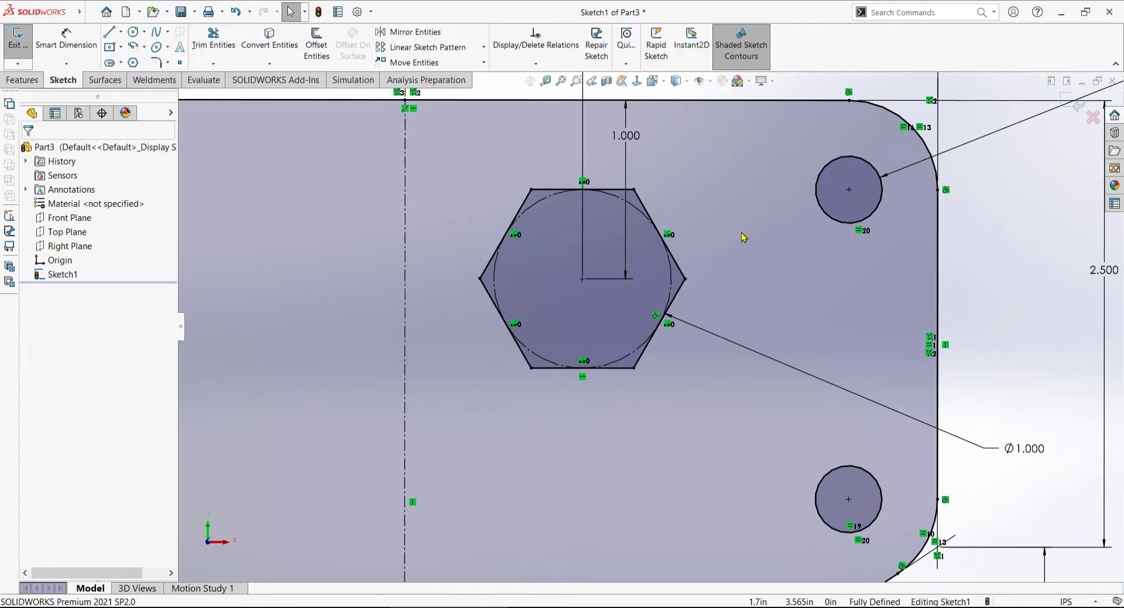
{"action": "key", "text": "f"}
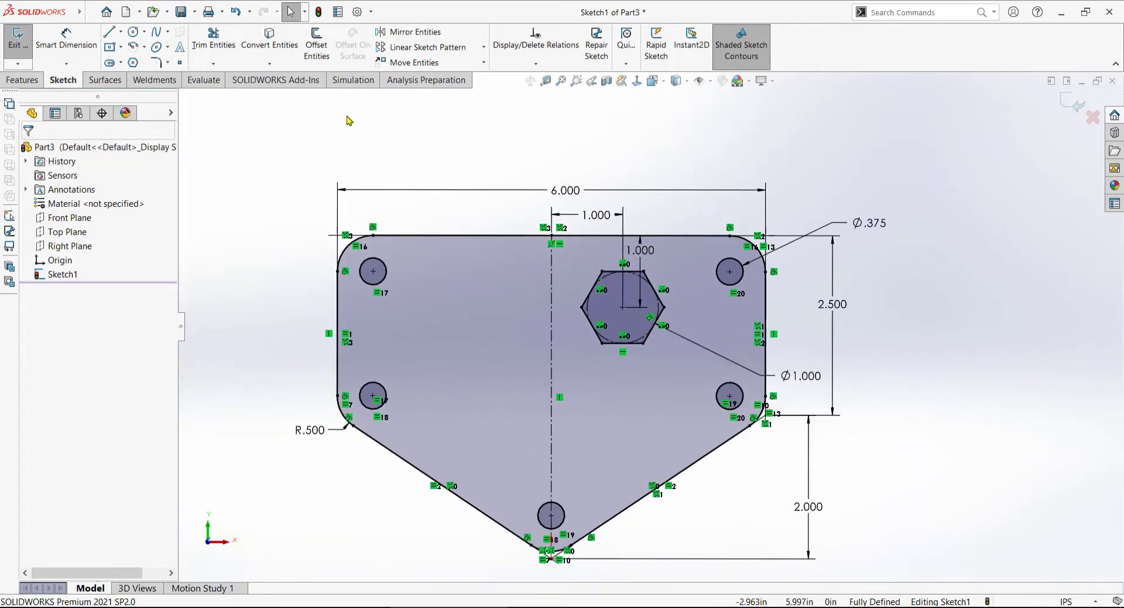
{"action": "left_click", "coordinate": [413, 32]}
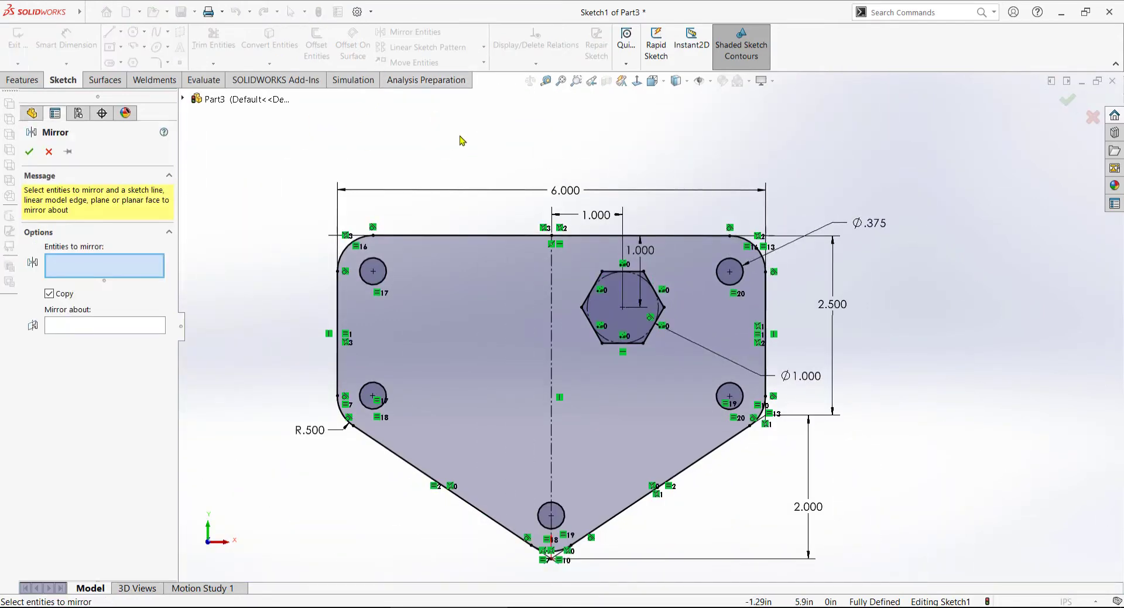
{"action": "left_click", "coordinate": [573, 265]}
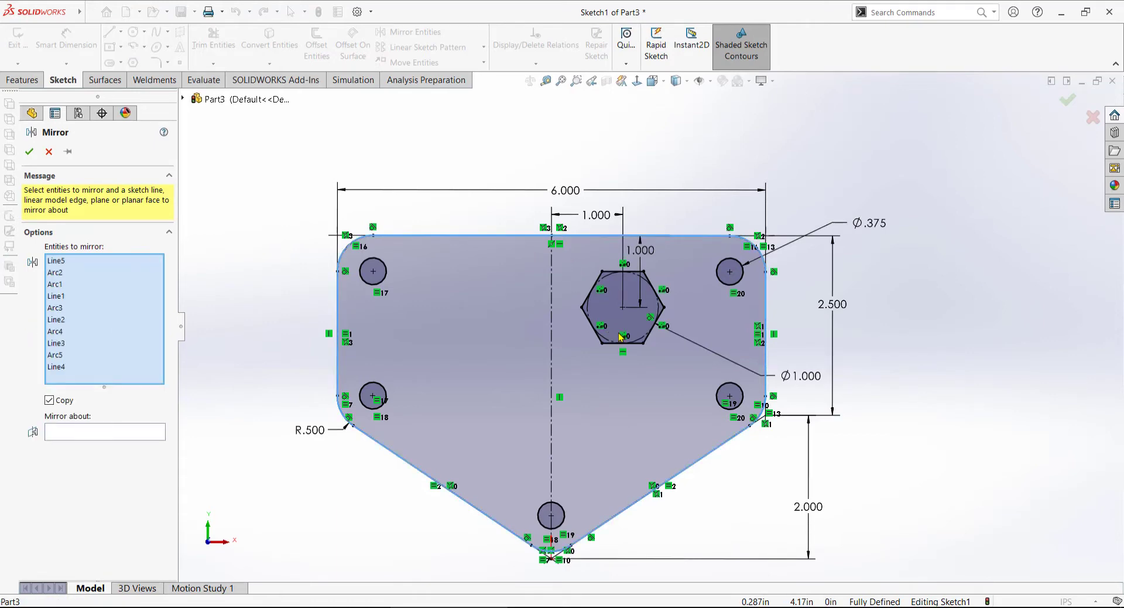
{"action": "right_click", "coordinate": [117, 284]}
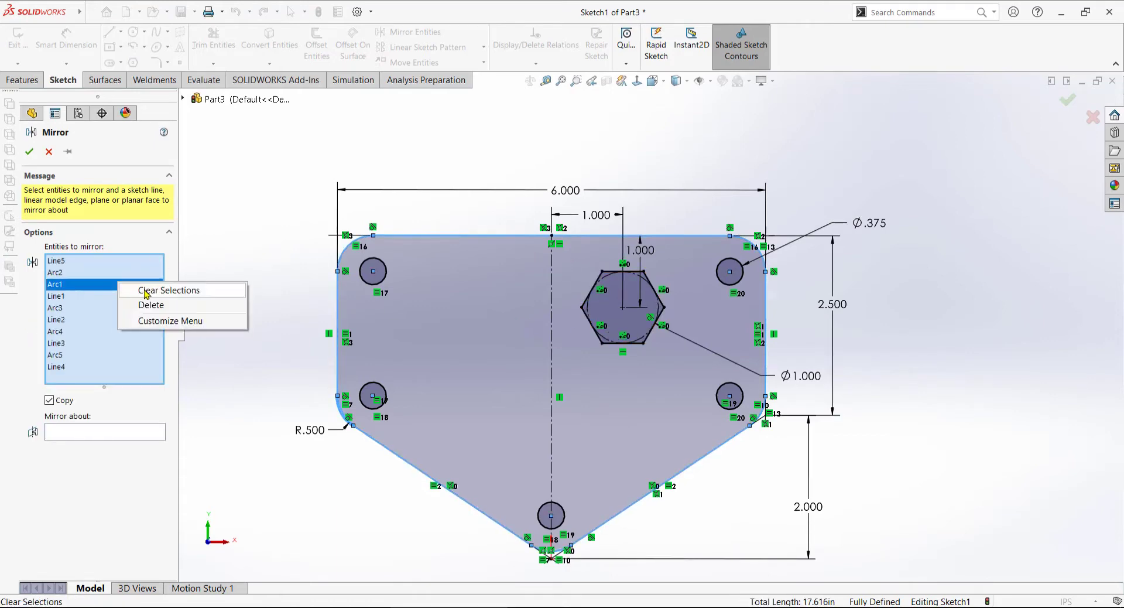
{"action": "left_click", "coordinate": [146, 294]}
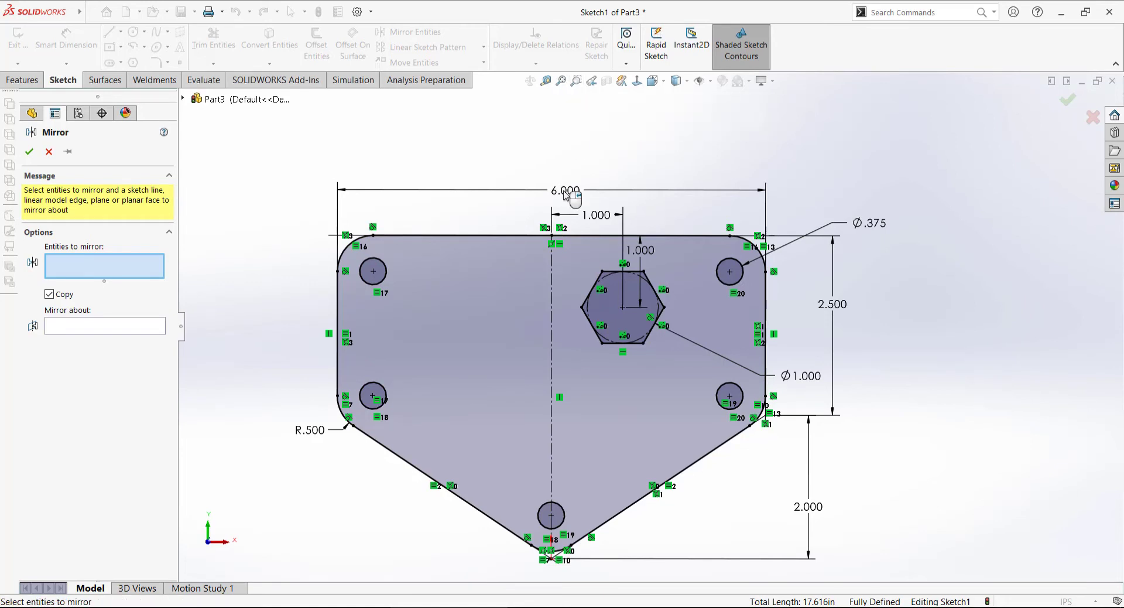
{"action": "left_click", "coordinate": [637, 273]}
{"action": "left_click", "coordinate": [657, 294]}
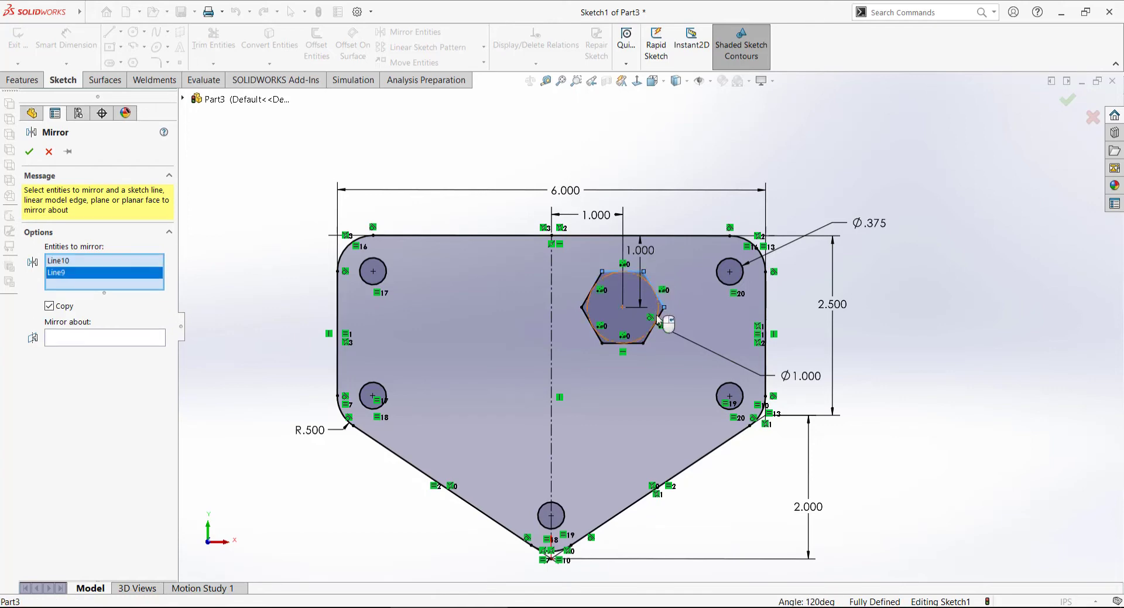
{"action": "left_click", "coordinate": [657, 321]}
{"action": "left_click", "coordinate": [638, 343]}
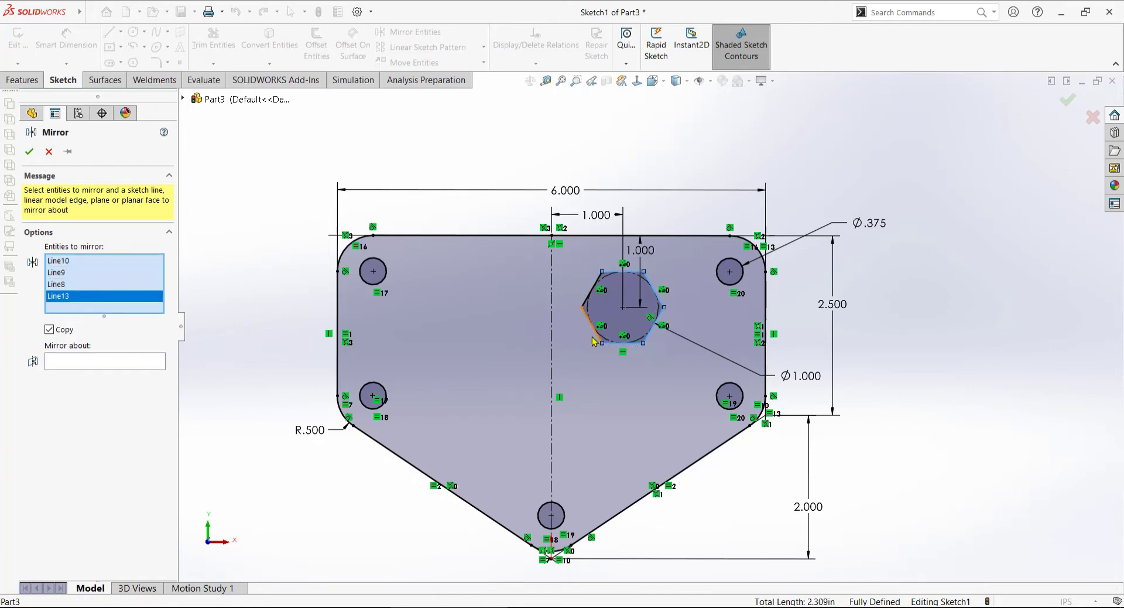
{"action": "left_click", "coordinate": [596, 335]}
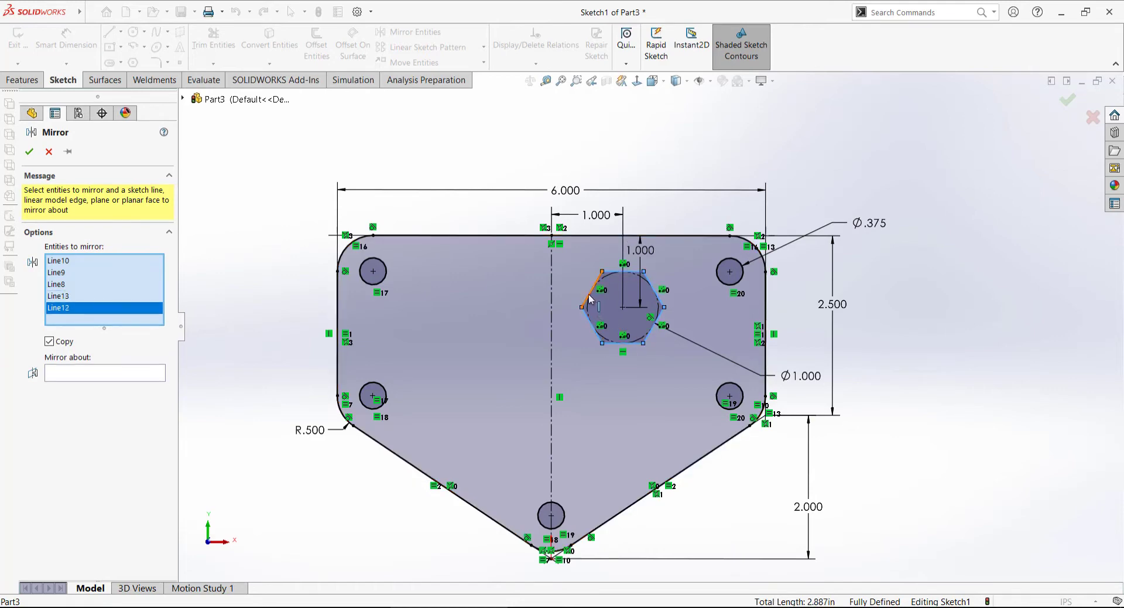
{"action": "left_click", "coordinate": [590, 300]}
{"action": "left_click", "coordinate": [126, 385]}
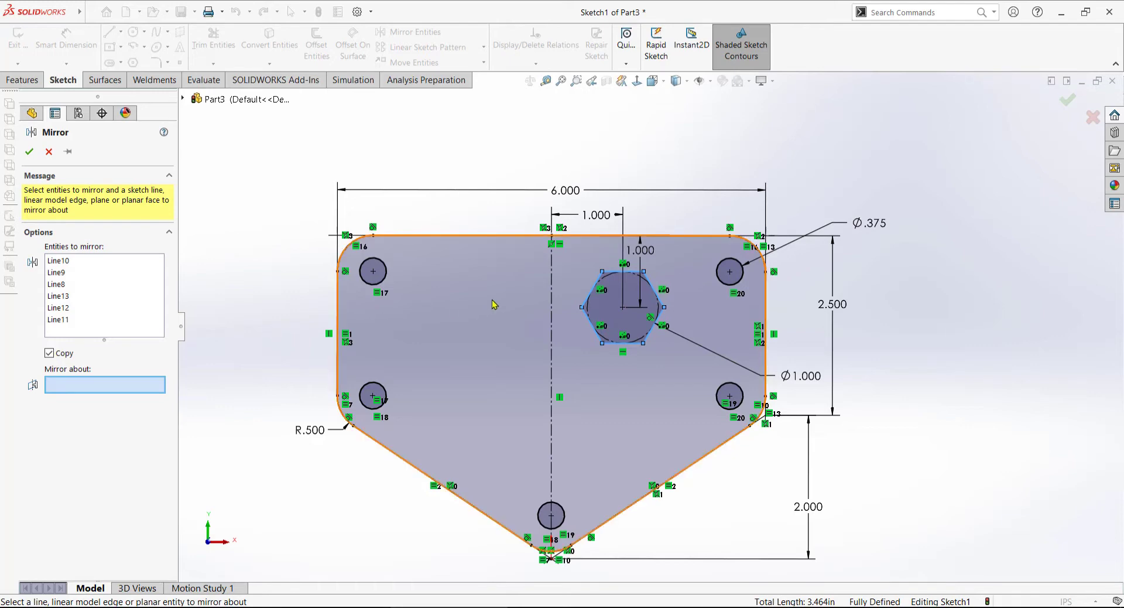
{"action": "left_click", "coordinate": [551, 287]}
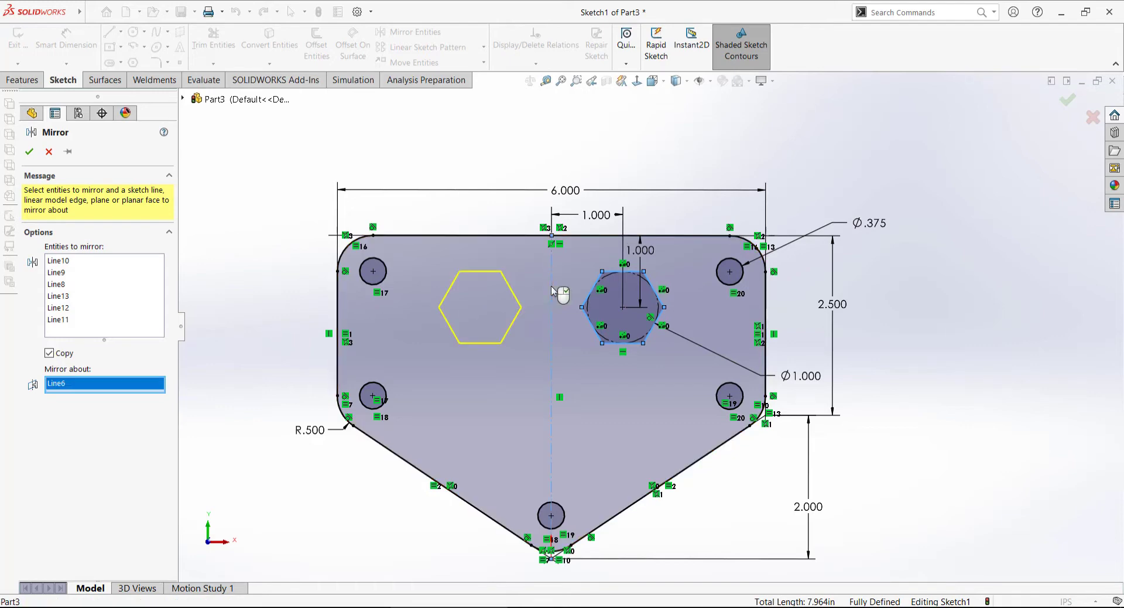
{"action": "right_click", "coordinate": [551, 291]}
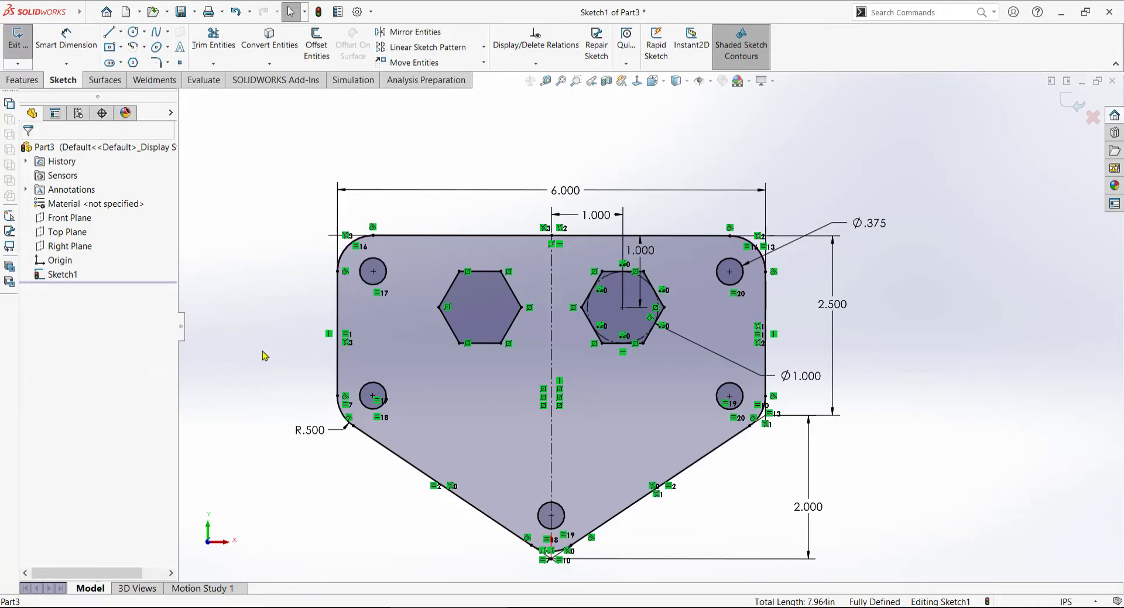
Step: Check the slot in CFG.pdf and sketch a horizontal straight slot across the centerline, between the hexagons and the lowest hole
{"action": "key", "text": "alt+Tab"}
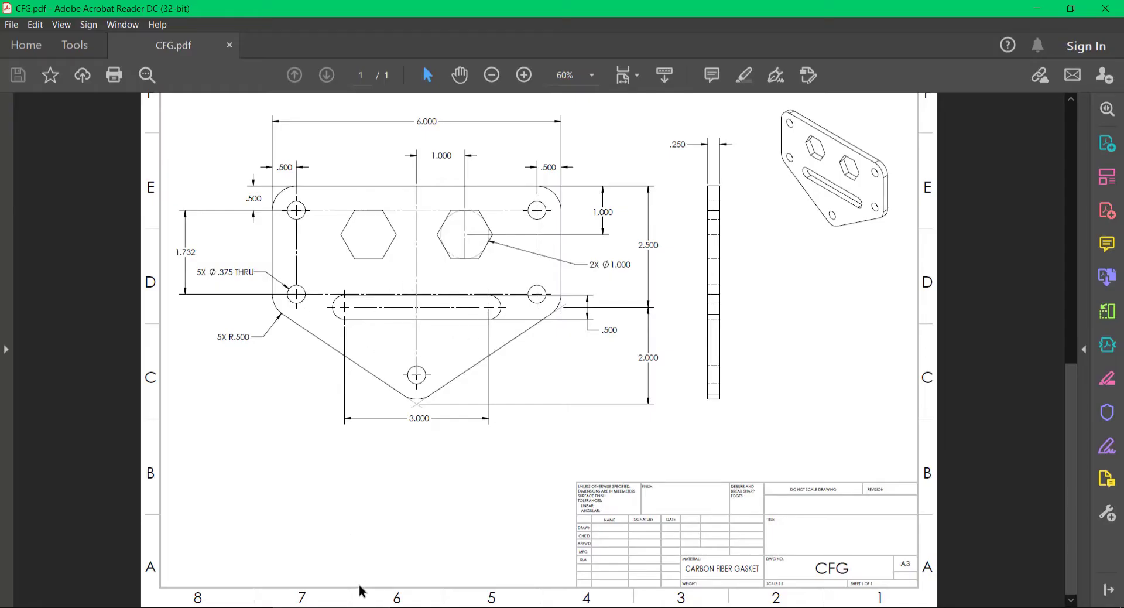
{"action": "key", "text": "alt+Tab"}
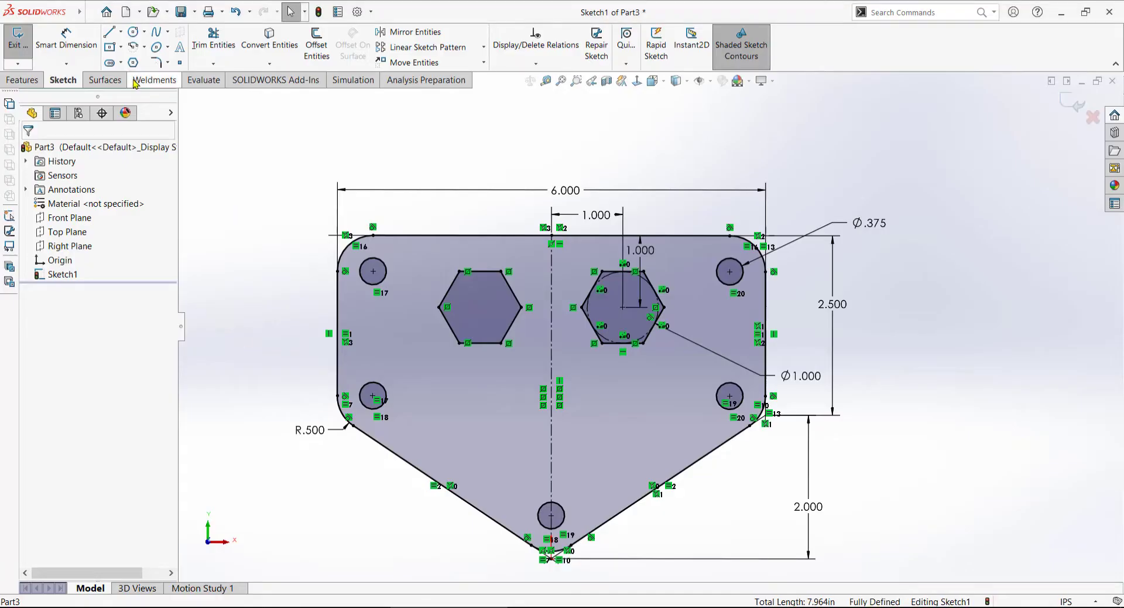
{"action": "left_click", "coordinate": [121, 63]}
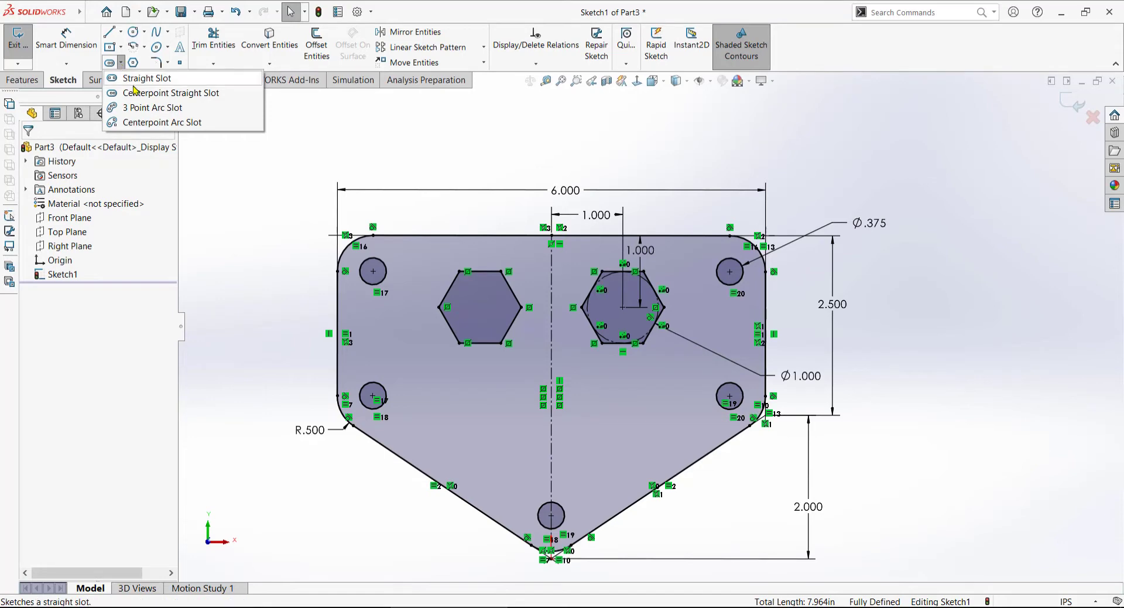
{"action": "left_click", "coordinate": [139, 79]}
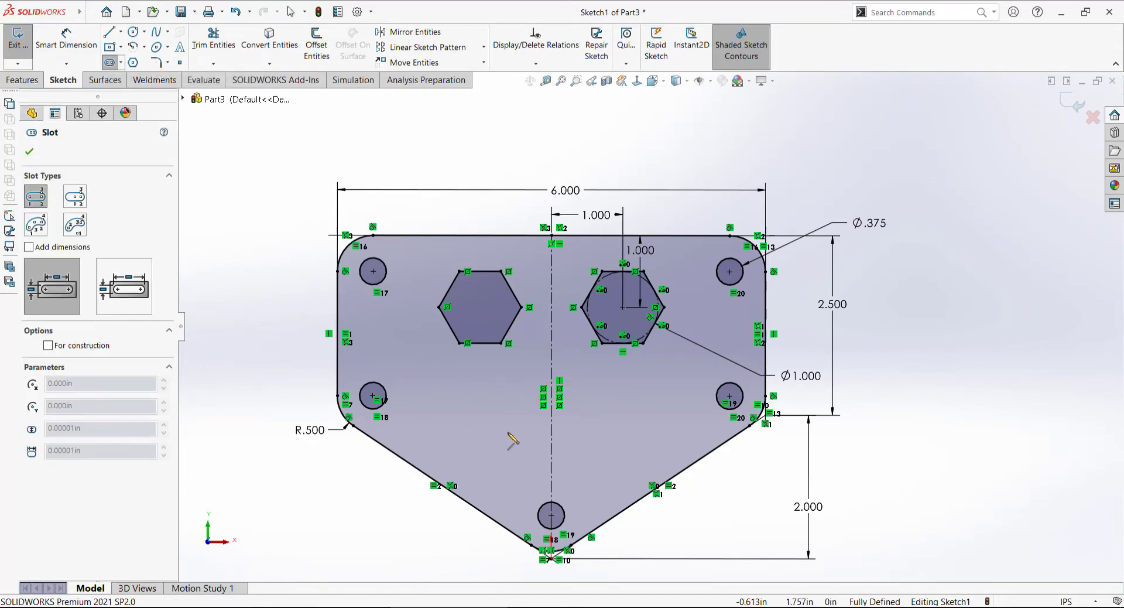
{"action": "left_click", "coordinate": [632, 432]}
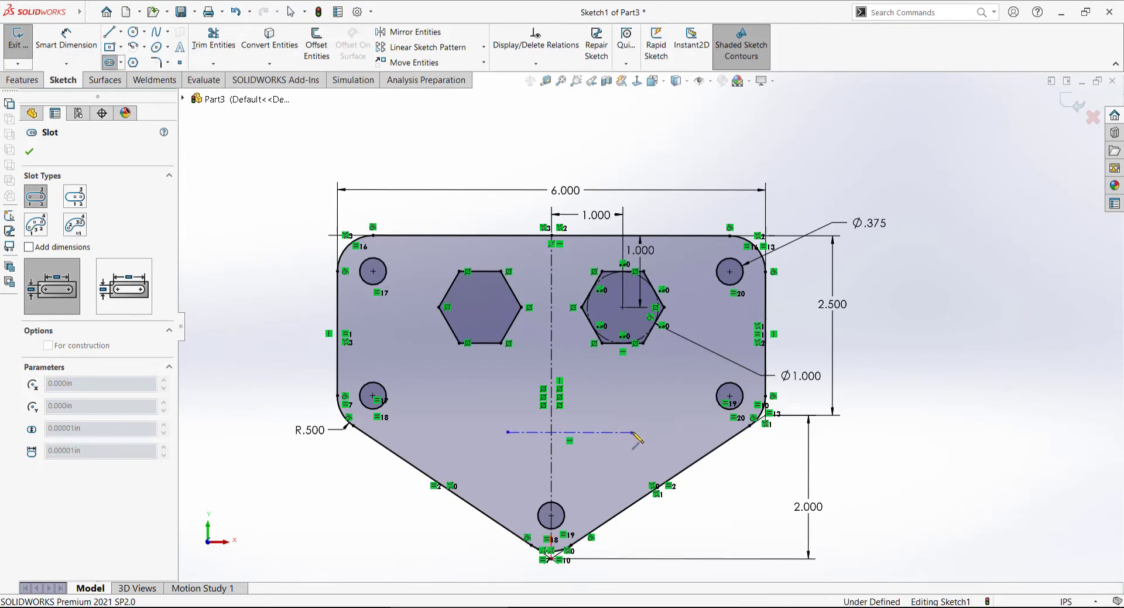
{"action": "left_click", "coordinate": [639, 418]}
{"action": "left_click", "coordinate": [29, 151]}
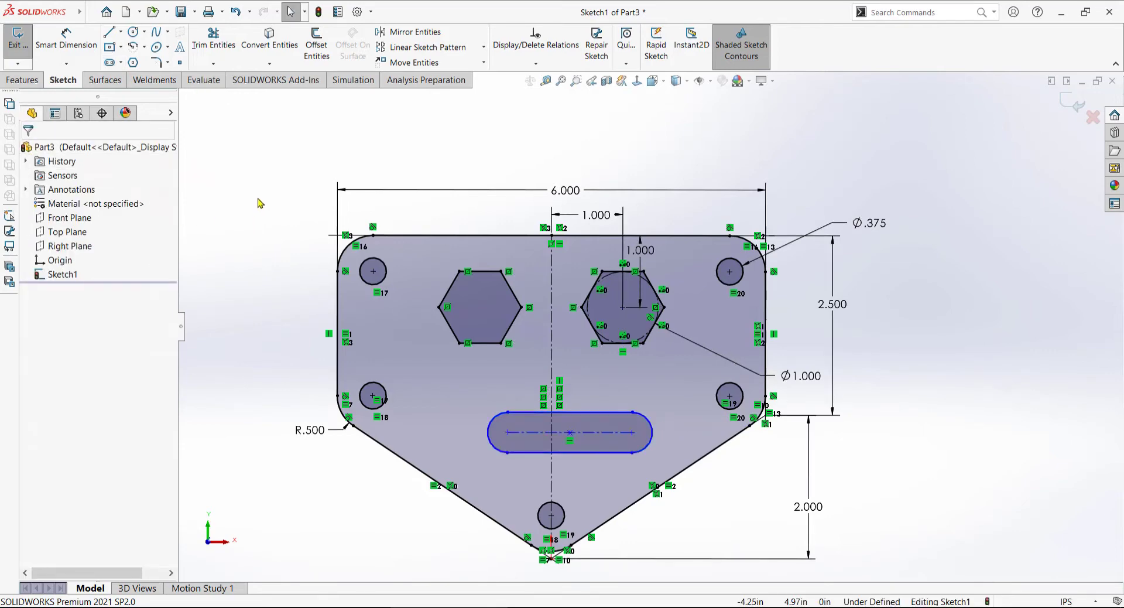
Step: Add a coincident relation between the slot's centre point and the vertical centerline, undoing a midpoint relation tried first
{"action": "left_click", "coordinate": [536, 63]}
{"action": "left_click", "coordinate": [533, 92]}
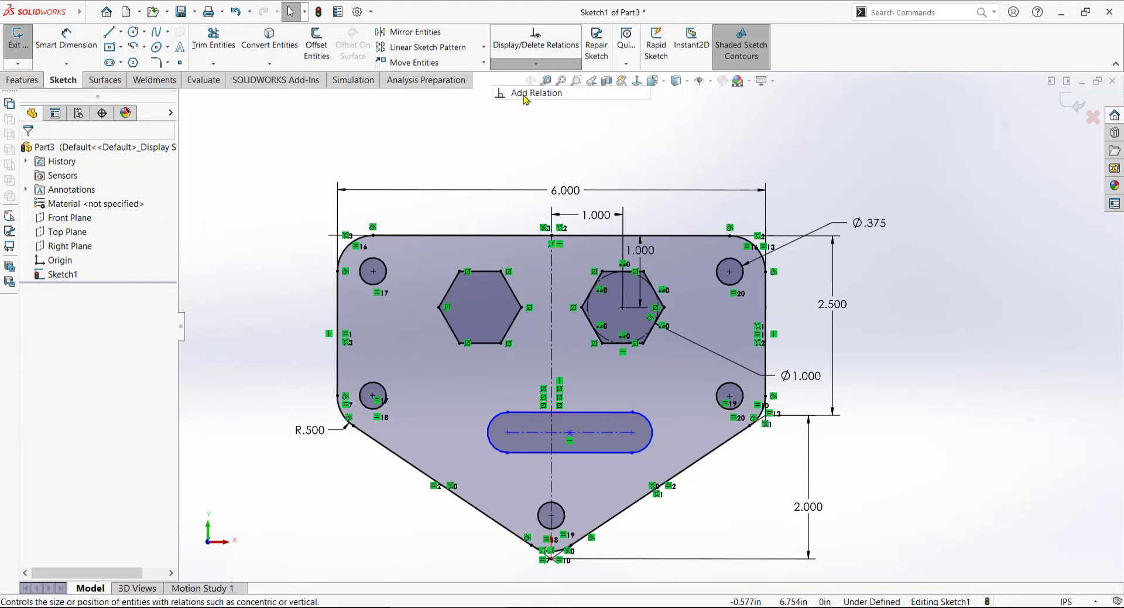
{"action": "left_click", "coordinate": [571, 433]}
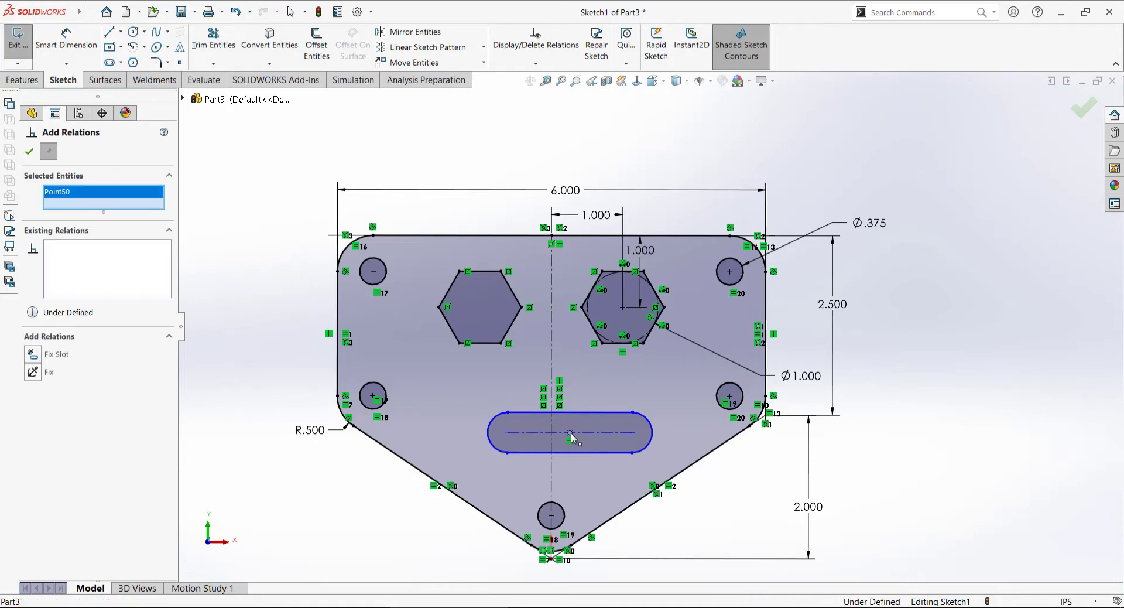
{"action": "left_click", "coordinate": [551, 350]}
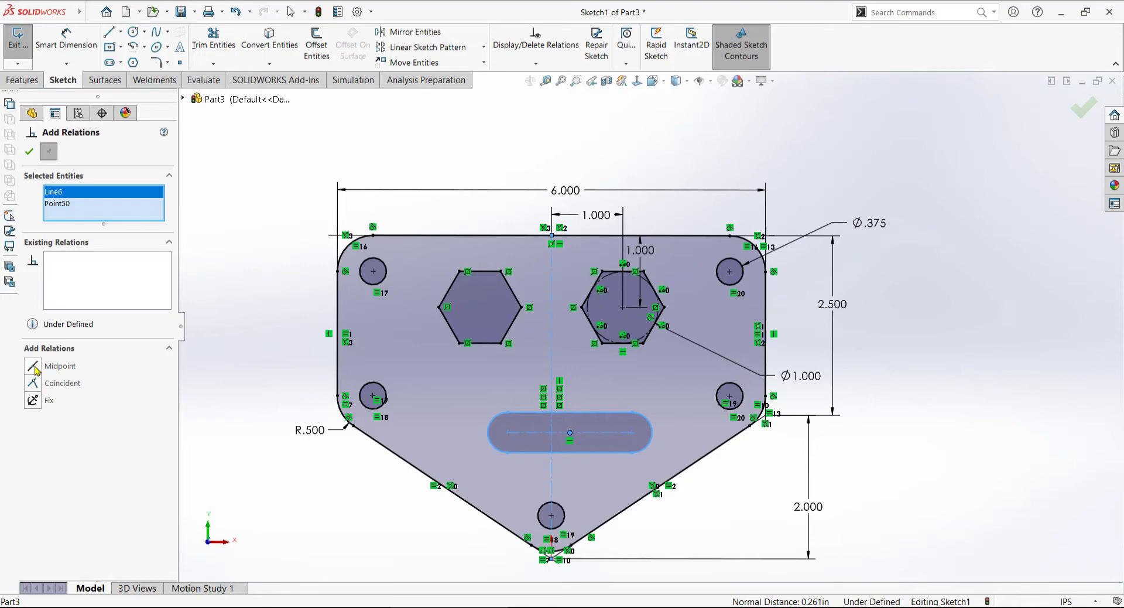
{"action": "left_click", "coordinate": [33, 366]}
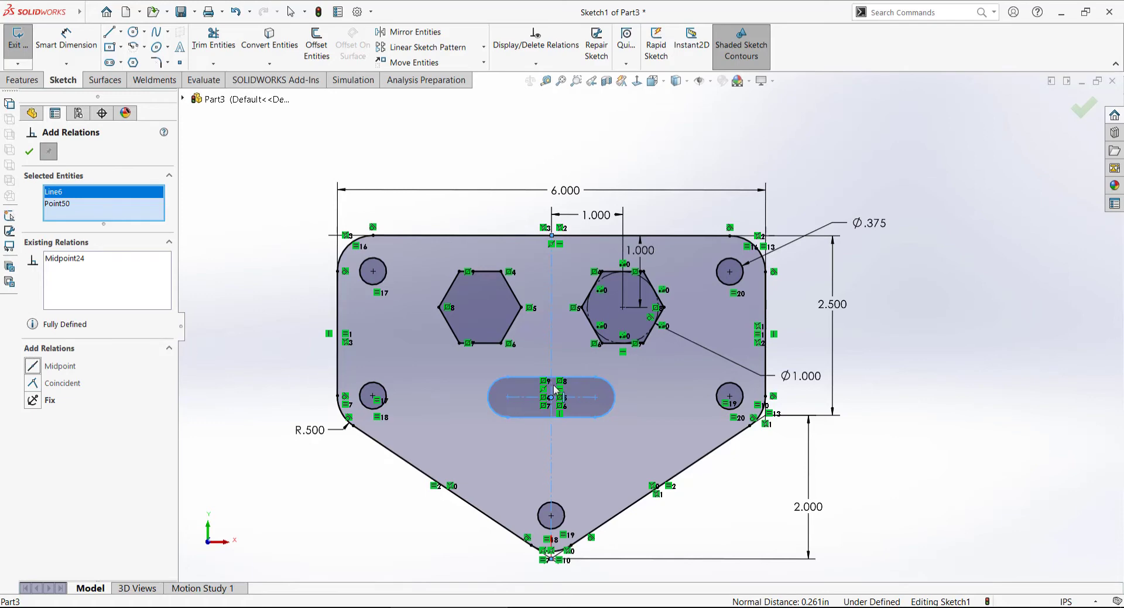
{"action": "left_click", "coordinate": [234, 13]}
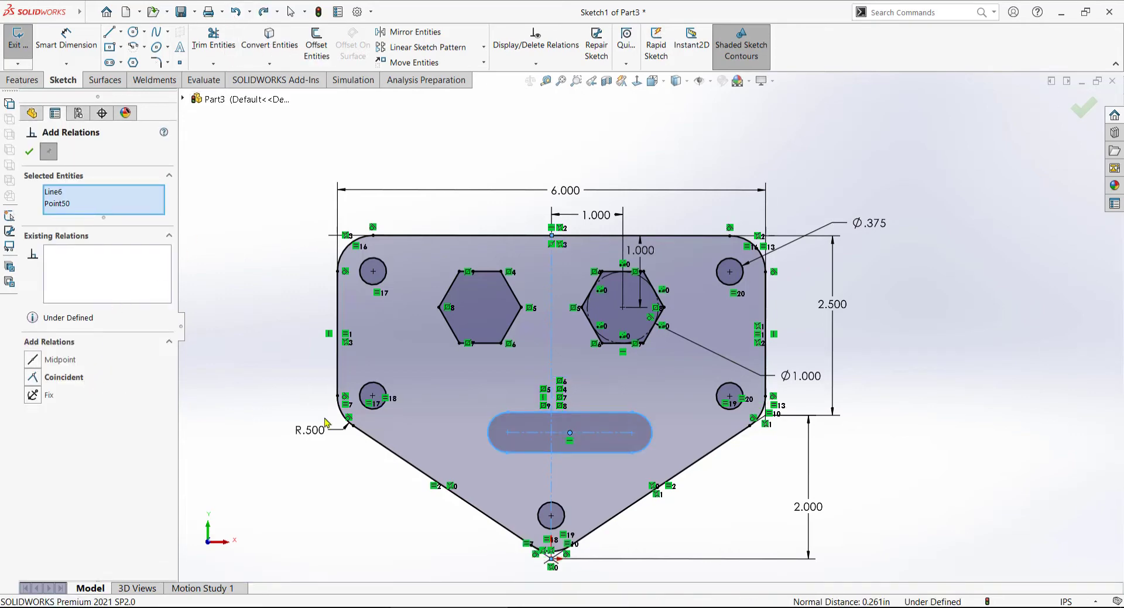
{"action": "left_click", "coordinate": [32, 376]}
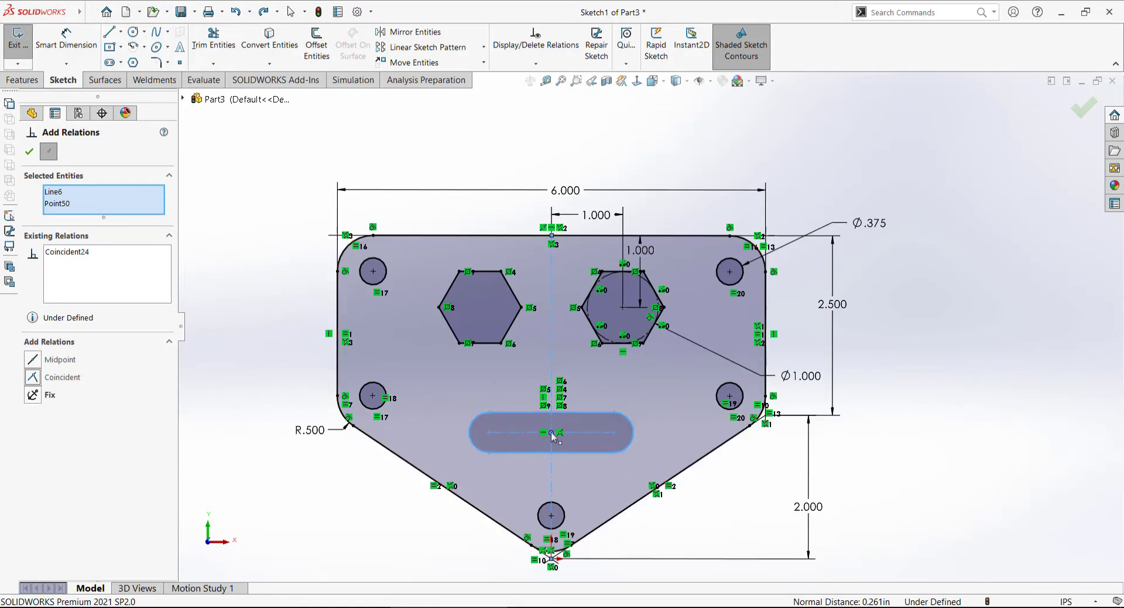
{"action": "left_click", "coordinate": [29, 151]}
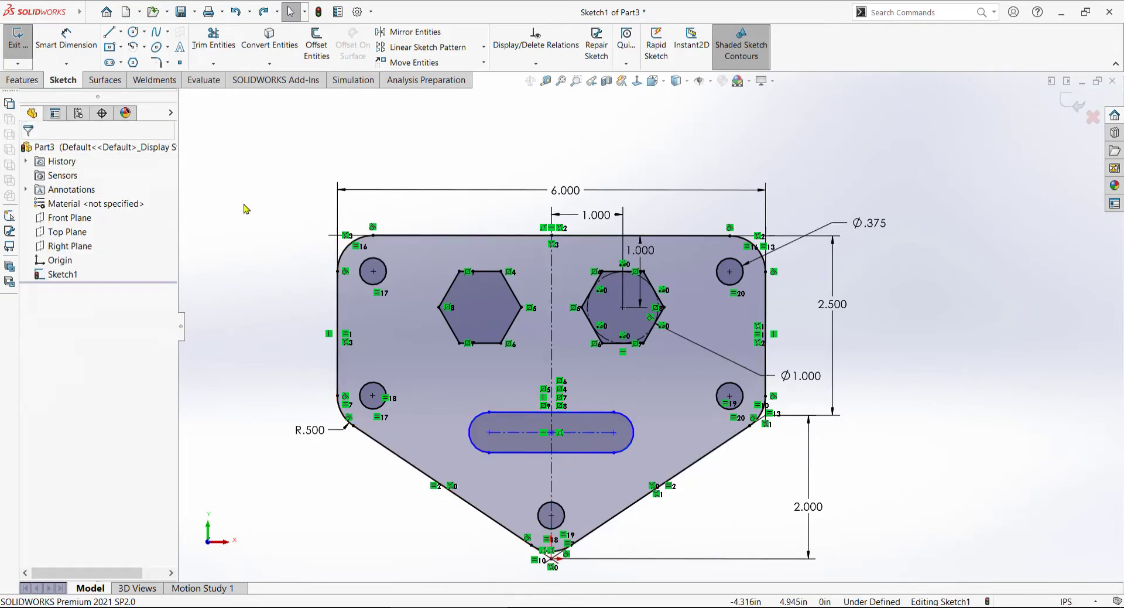
Step: Check the slot in CFG.pdf and dimension its centre axis 2 in above the outline's lowest vertex
{"action": "key", "text": "alt+Tab"}
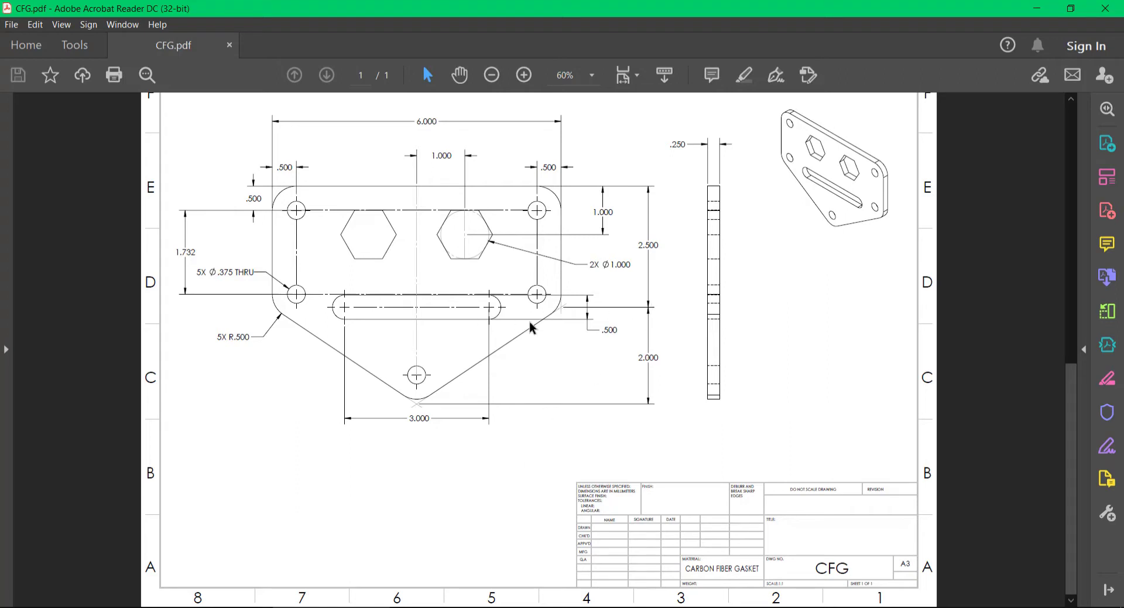
{"action": "mouse_move", "coordinate": [449, 607]}
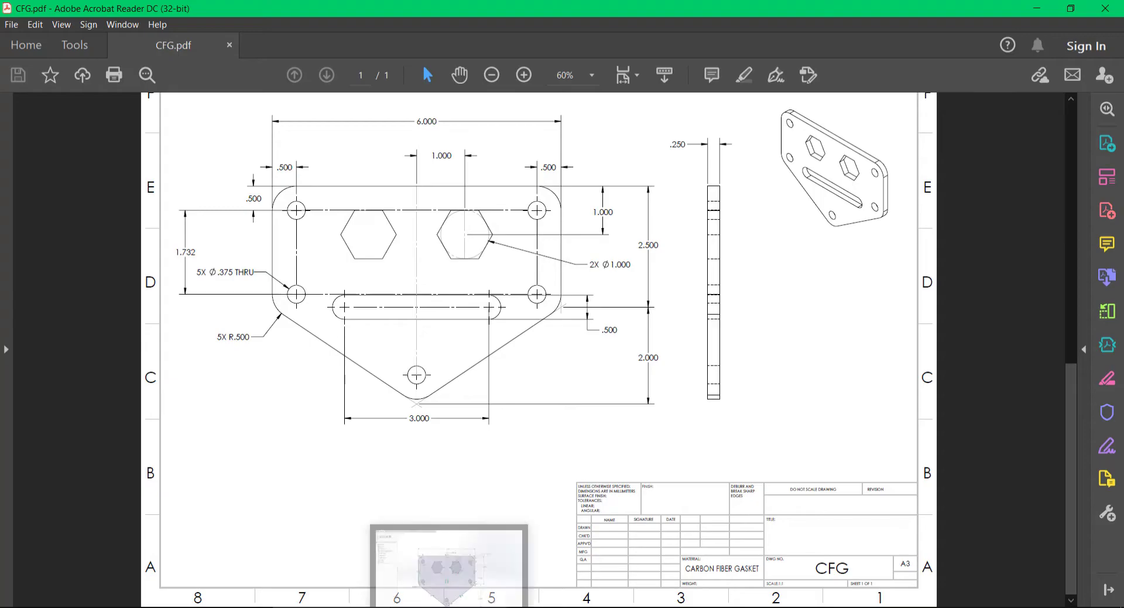
{"action": "left_click", "coordinate": [448, 565]}
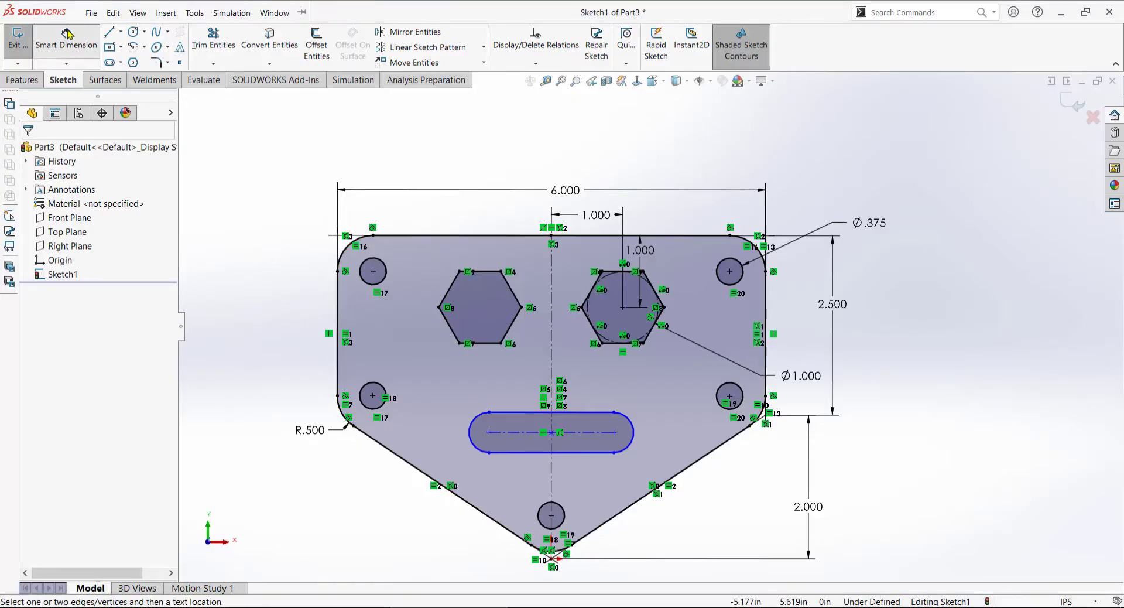
{"action": "left_click", "coordinate": [584, 432]}
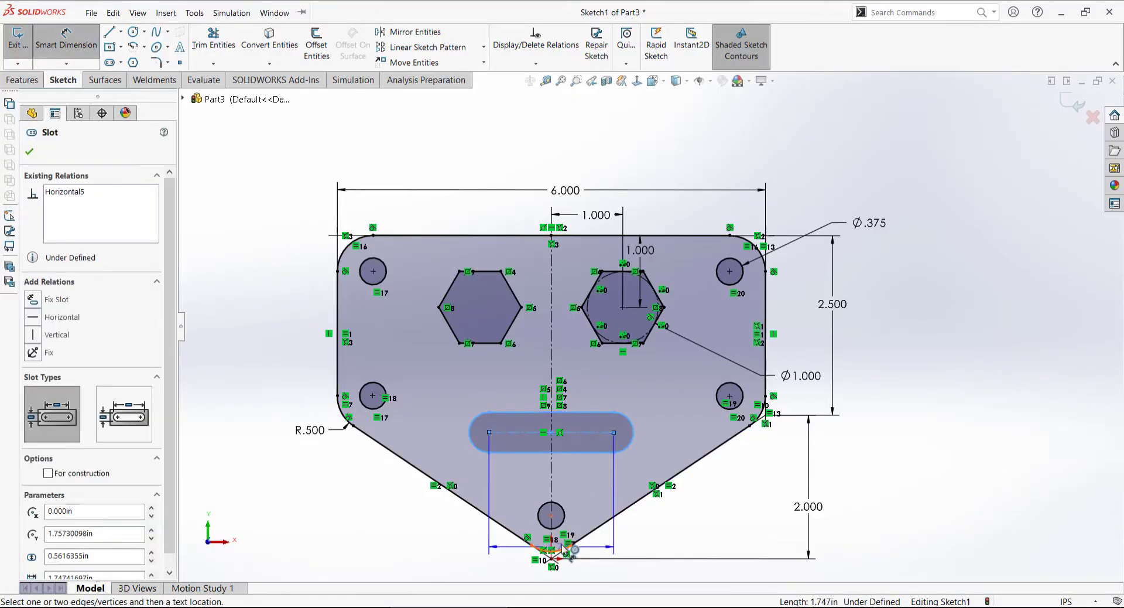
{"action": "left_click", "coordinate": [555, 564]}
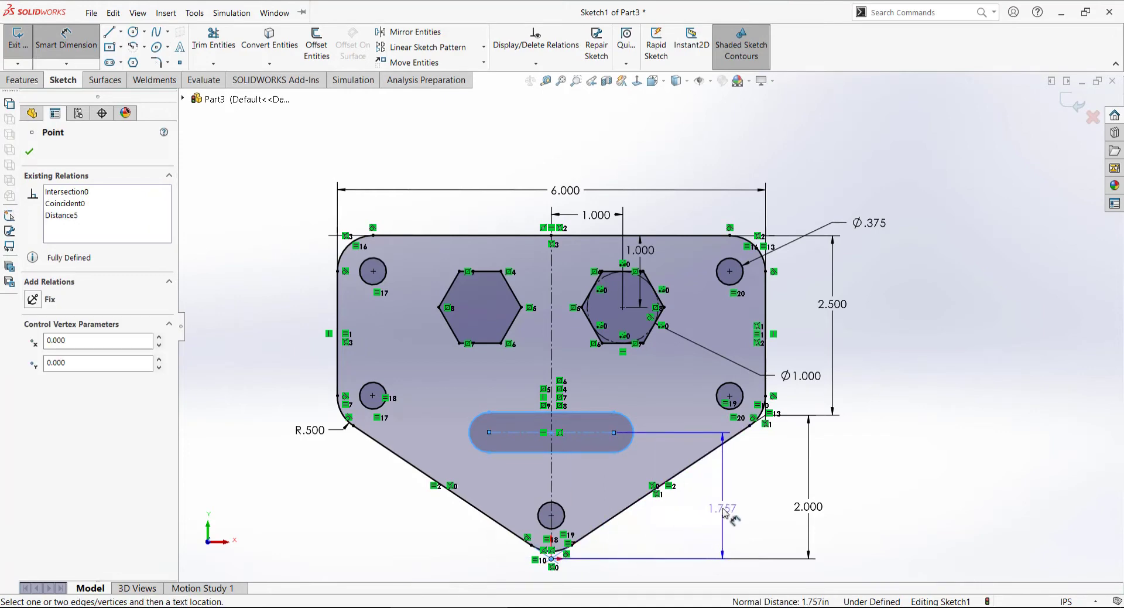
{"action": "left_click", "coordinate": [726, 513]}
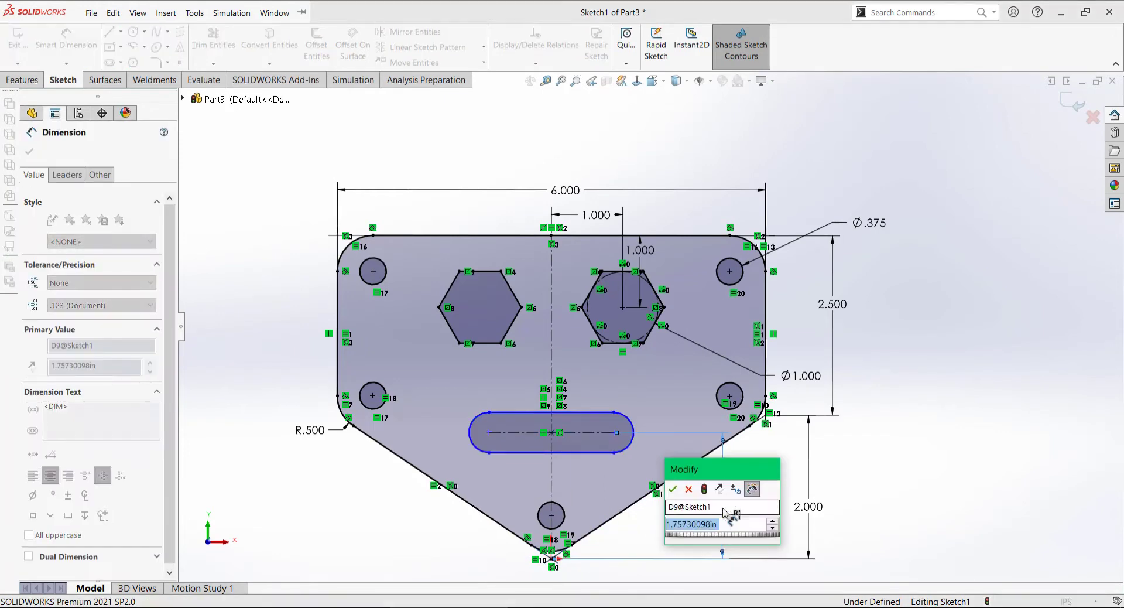
{"action": "type", "text": "2"}
{"action": "key", "text": "Return"}
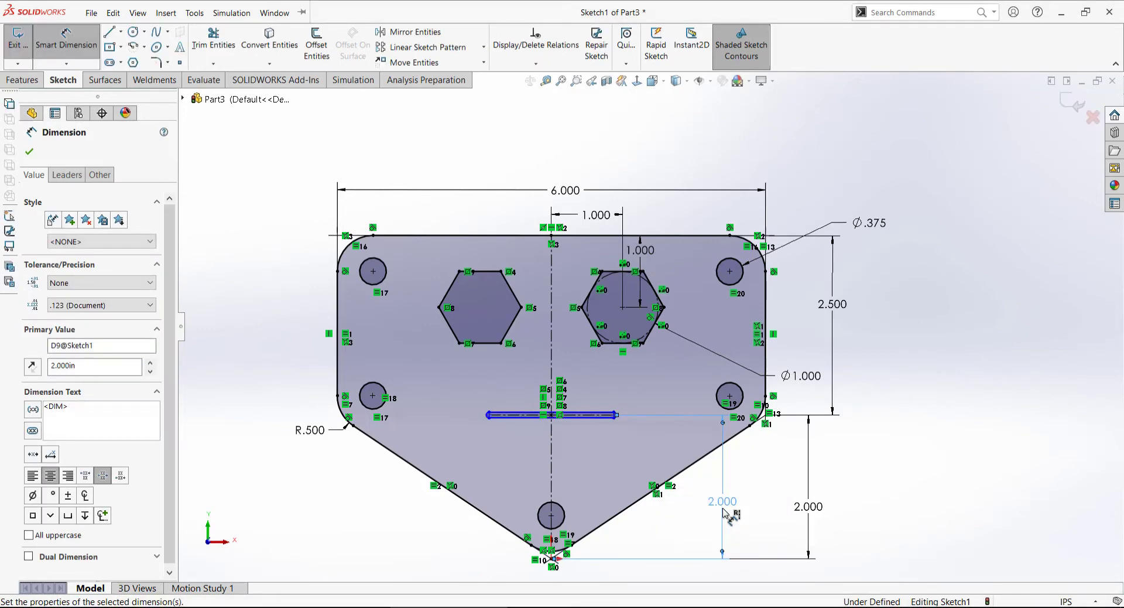
{"action": "left_click", "coordinate": [30, 152]}
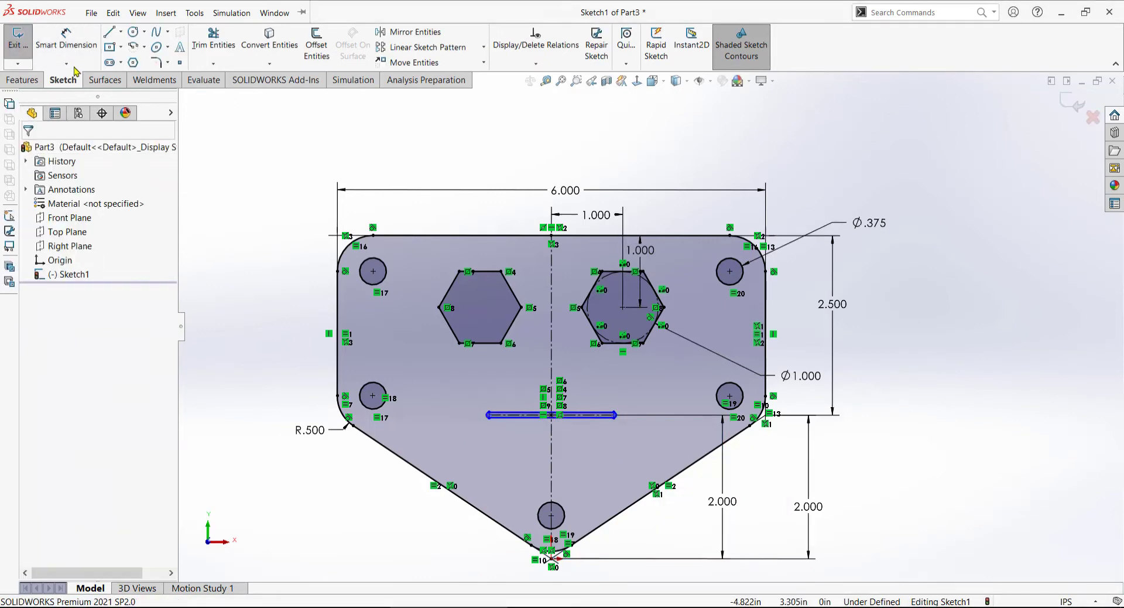
Step: Dimension the radius of the slot's end arc as 0.5 in
{"action": "left_click", "coordinate": [69, 57]}
{"action": "scroll", "coordinate": [484, 415], "scroll_direction": "down", "scroll_amount": 5}
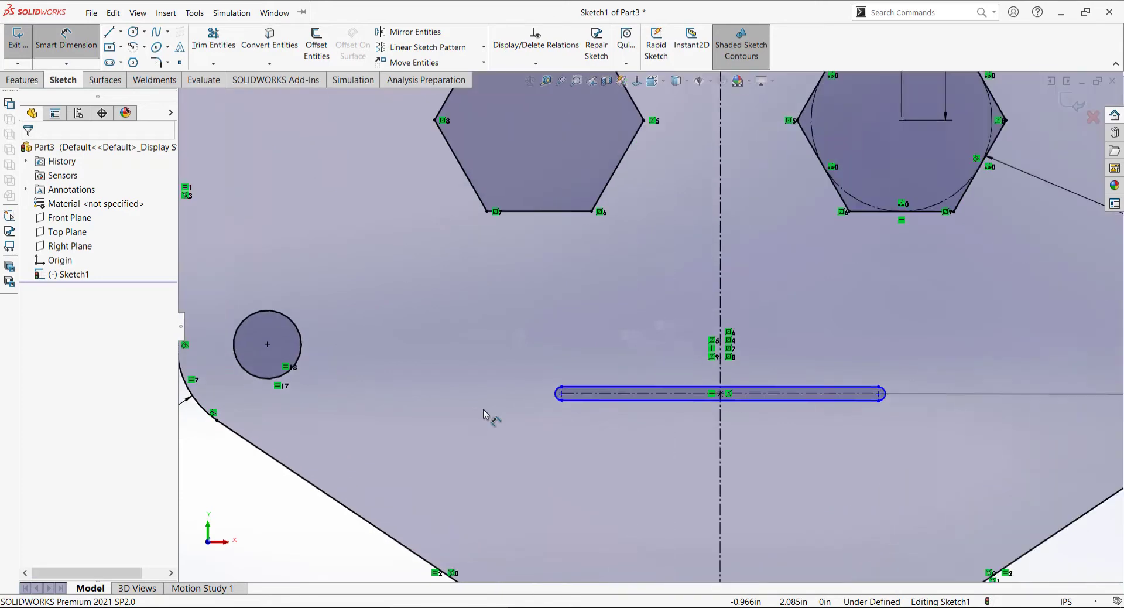
{"action": "left_click", "coordinate": [563, 389]}
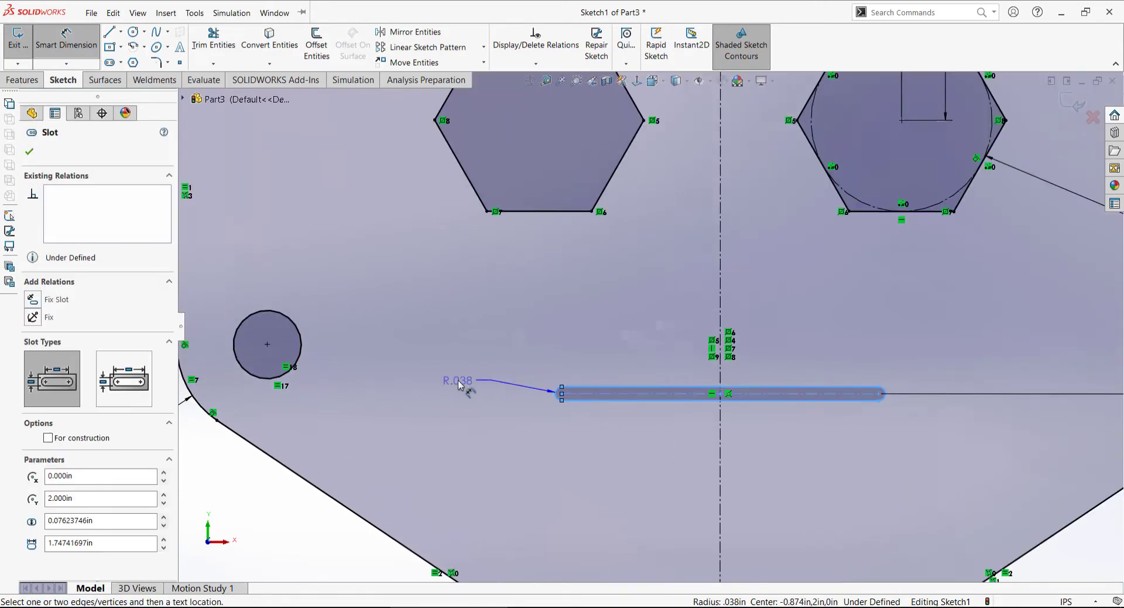
{"action": "left_click", "coordinate": [460, 385]}
{"action": "type", "text": ".5"}
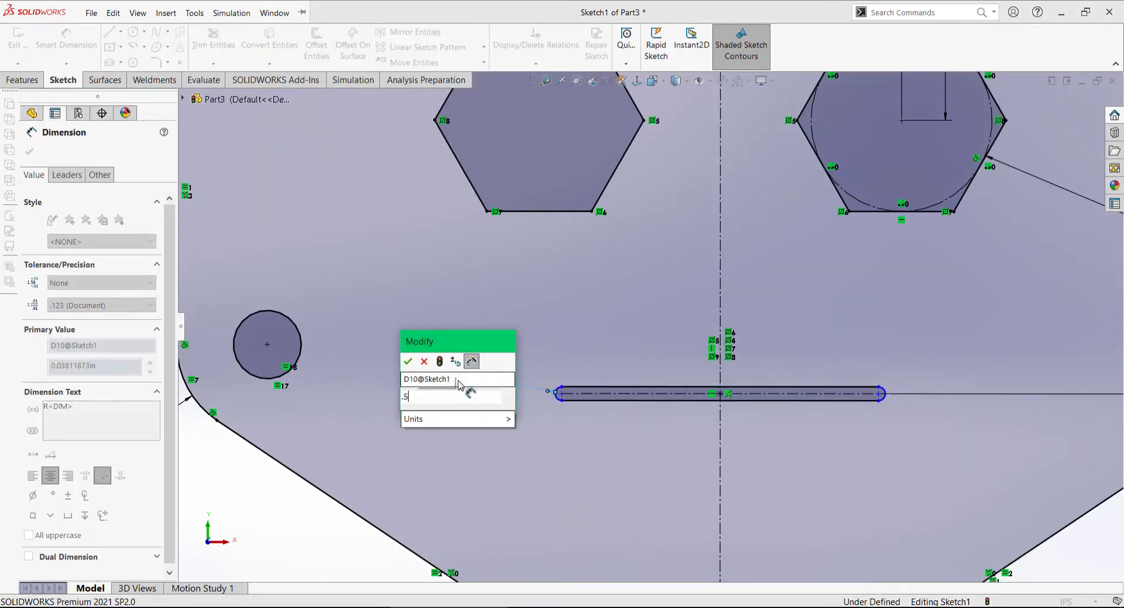
{"action": "key", "text": "Return"}
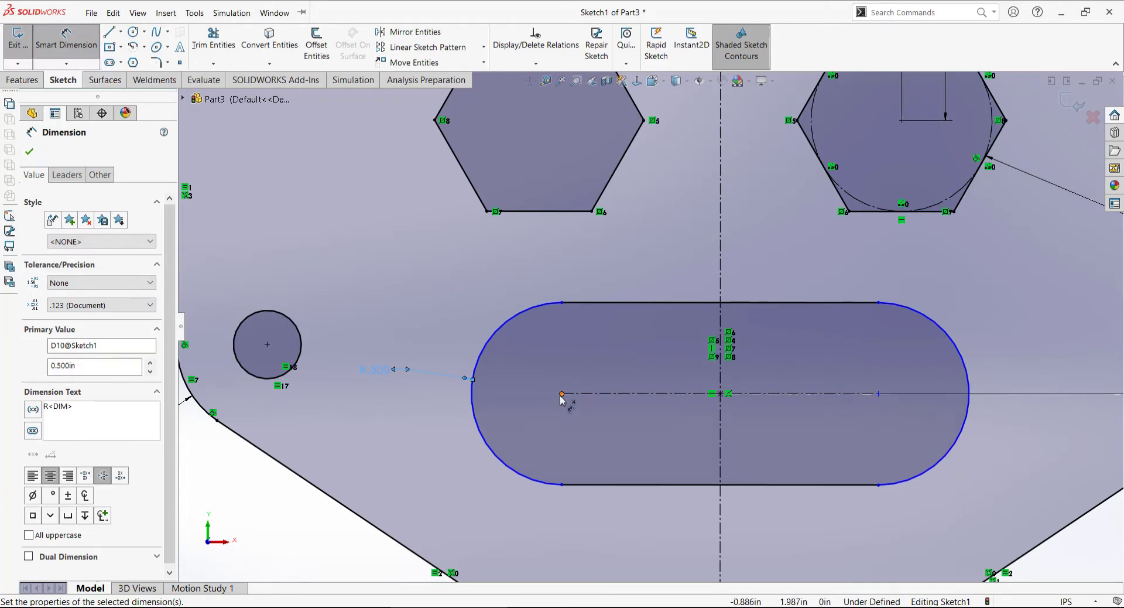
Step: Dimension the slot's centre-to-centre length as 3 in
{"action": "left_click", "coordinate": [582, 396]}
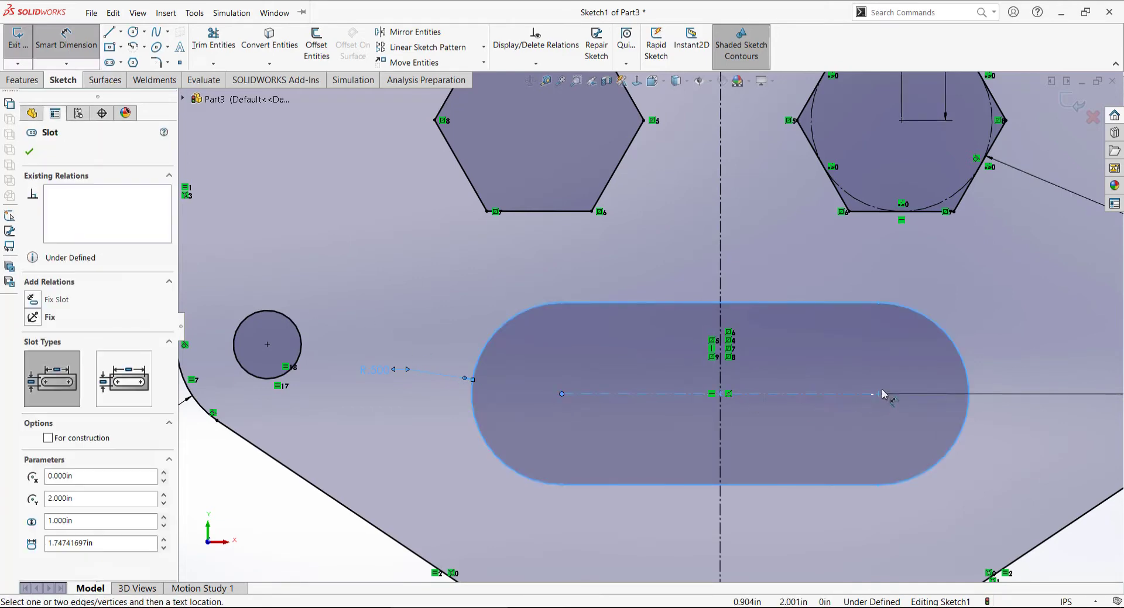
{"action": "key", "text": "Escape"}
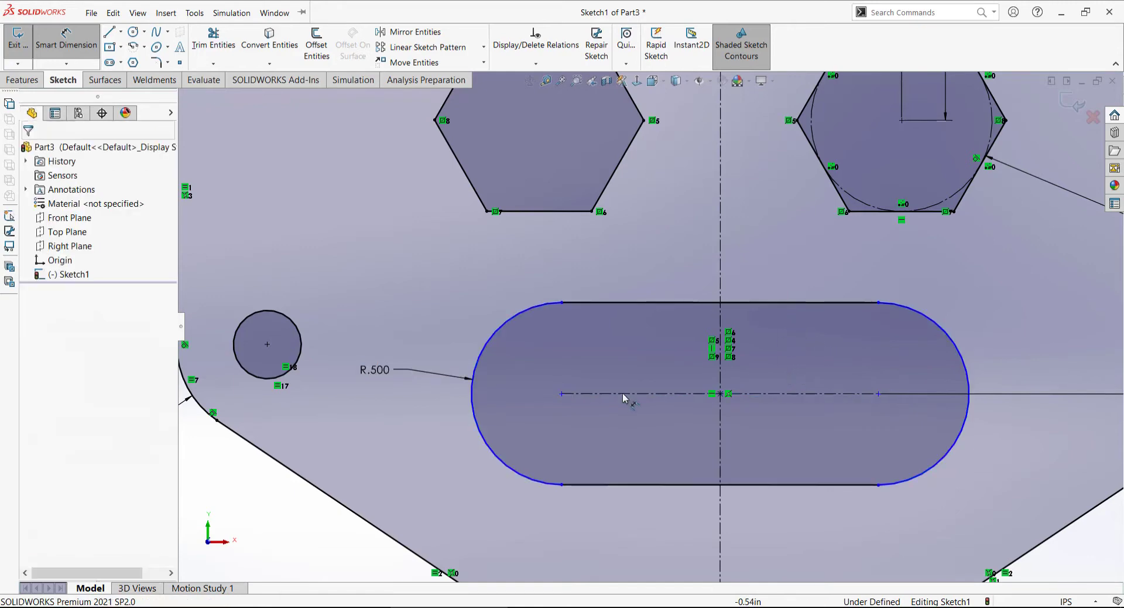
{"action": "left_click", "coordinate": [592, 395]}
{"action": "left_click", "coordinate": [881, 394]}
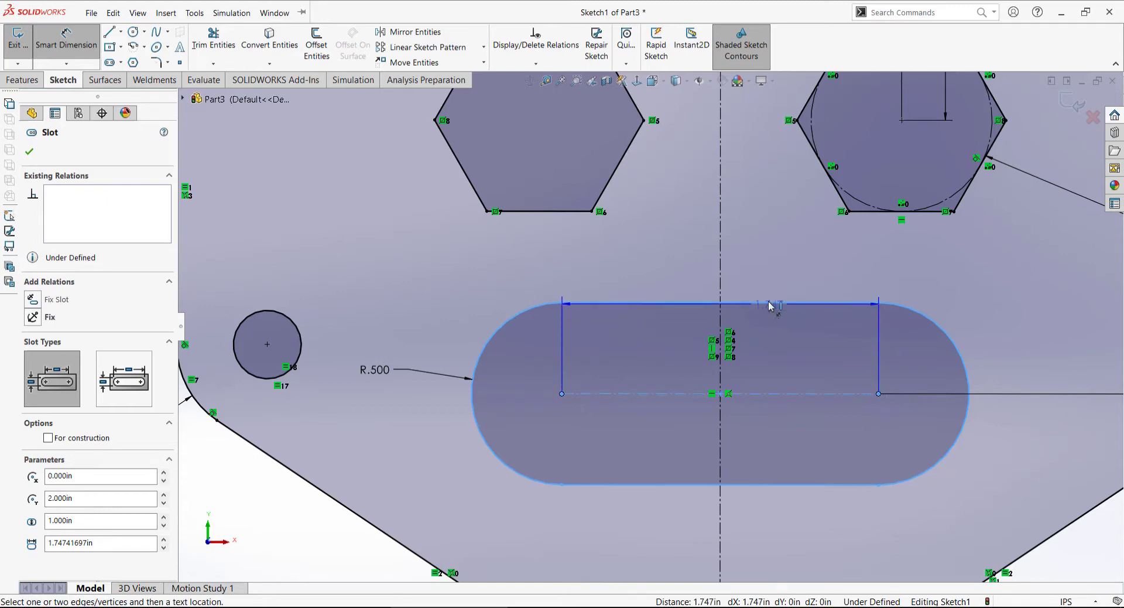
{"action": "left_click", "coordinate": [763, 279]}
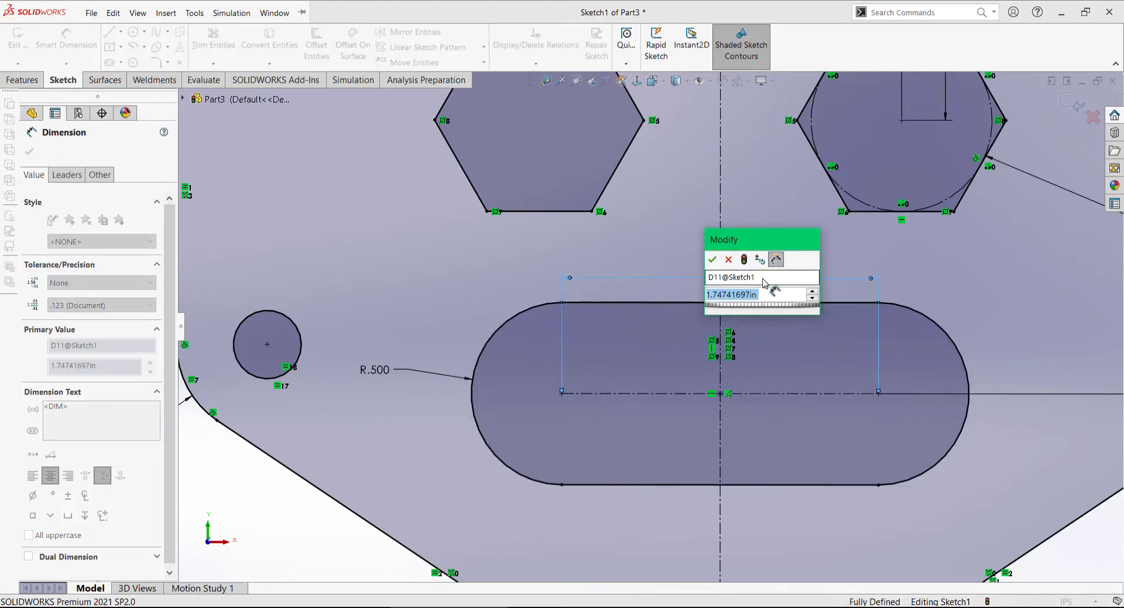
{"action": "type", "text": "3"}
{"action": "key", "text": "Return"}
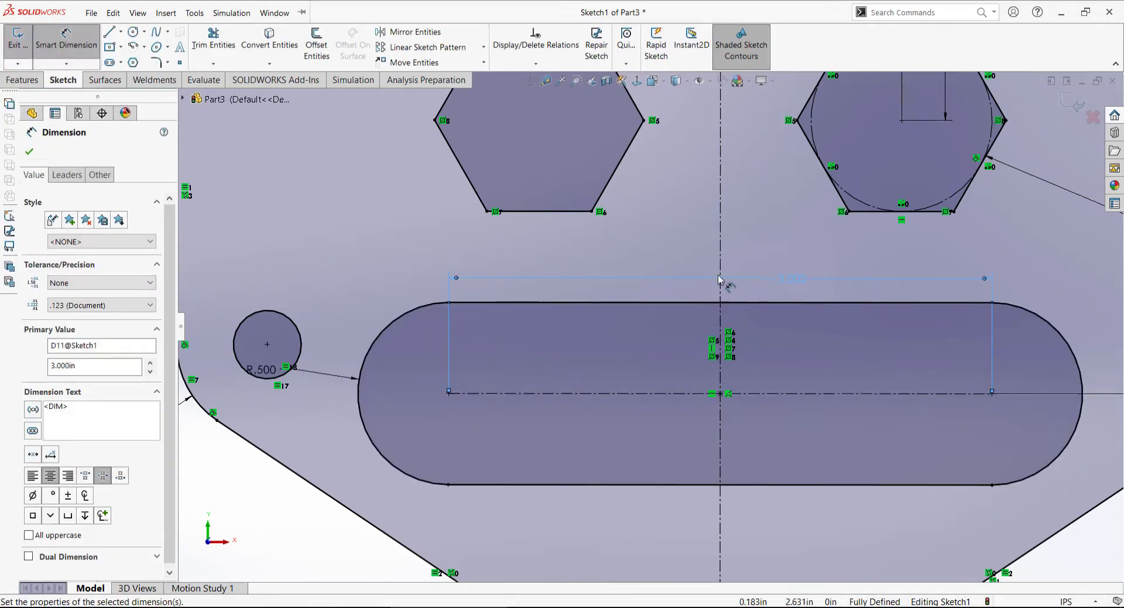
{"action": "left_click", "coordinate": [29, 151]}
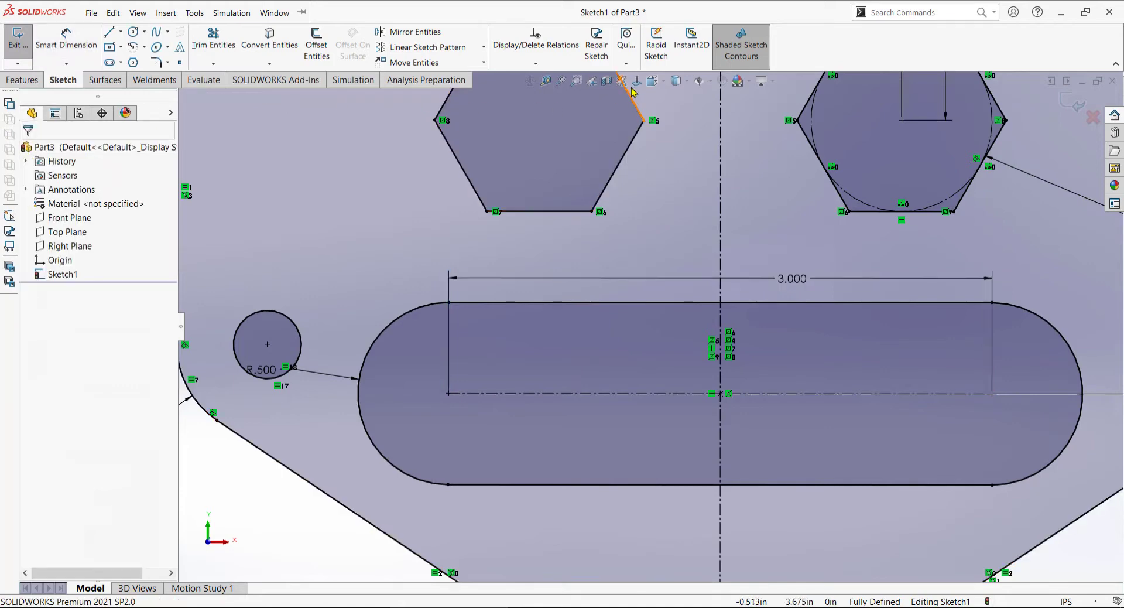
Step: Reposition the corner radius and slot radius dimensions outside the gasket outline so they no longer overlap the geometry
{"action": "key", "text": "f"}
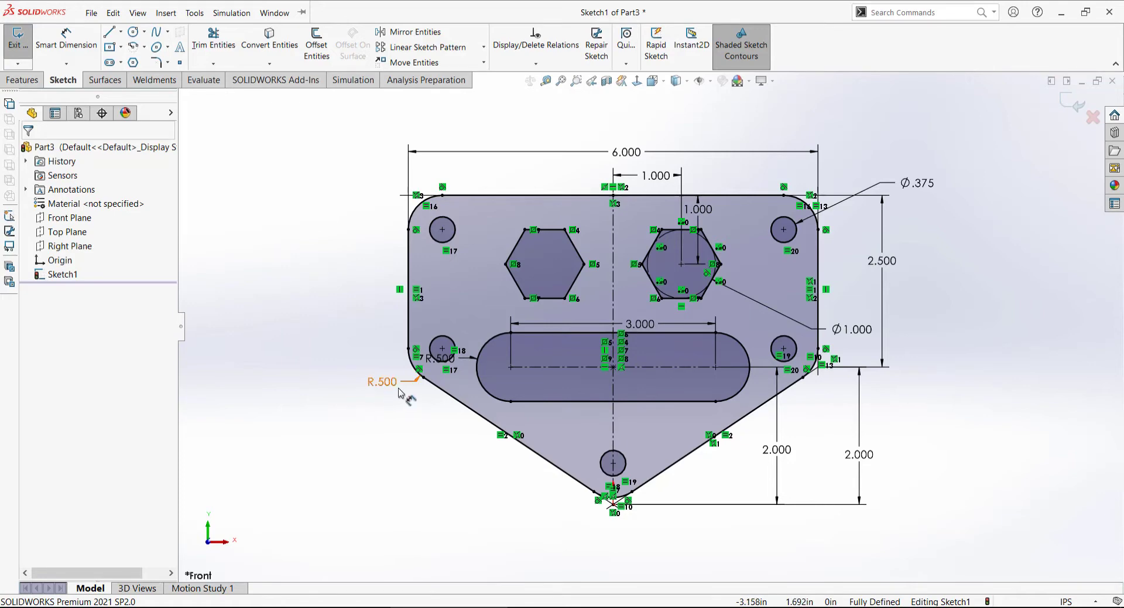
{"action": "left_click_drag", "start_coordinate": [401, 392], "coordinate": [369, 425]}
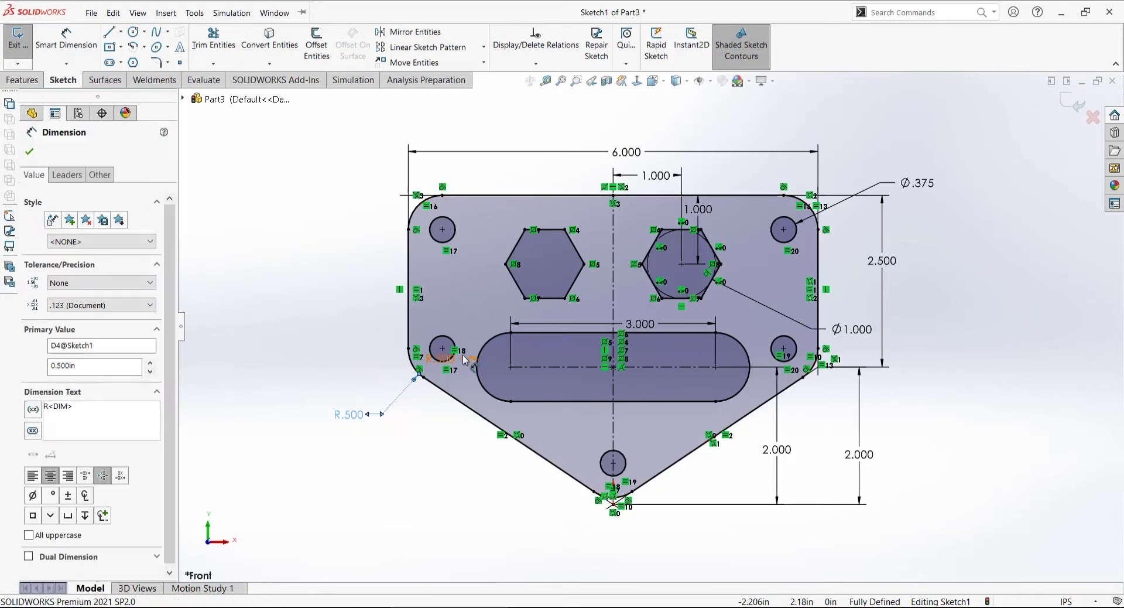
{"action": "left_click", "coordinate": [478, 370]}
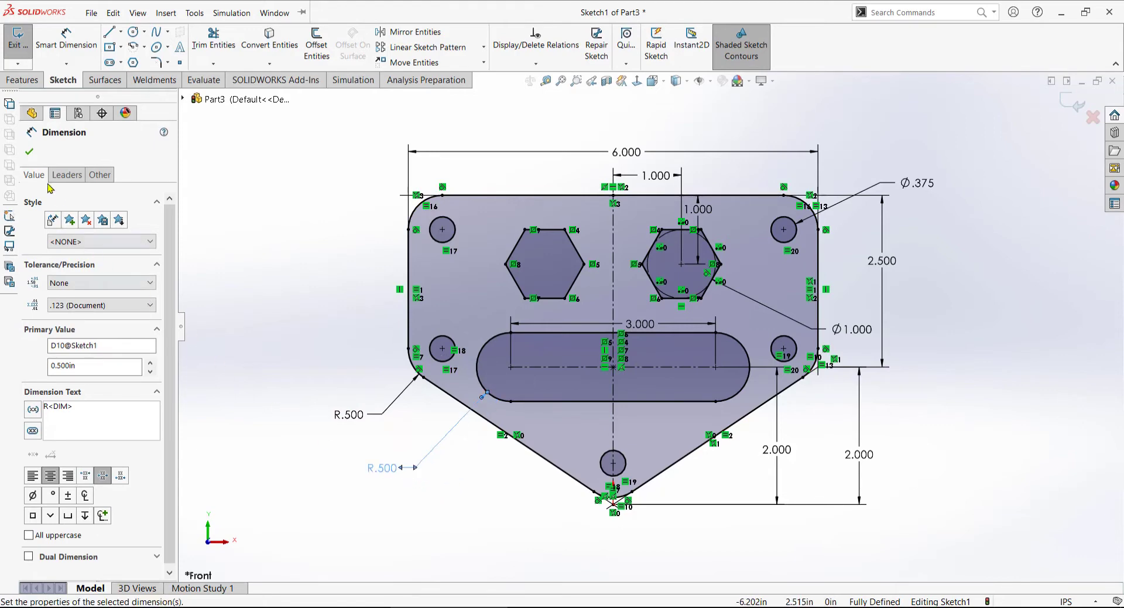
{"action": "left_click", "coordinate": [28, 151]}
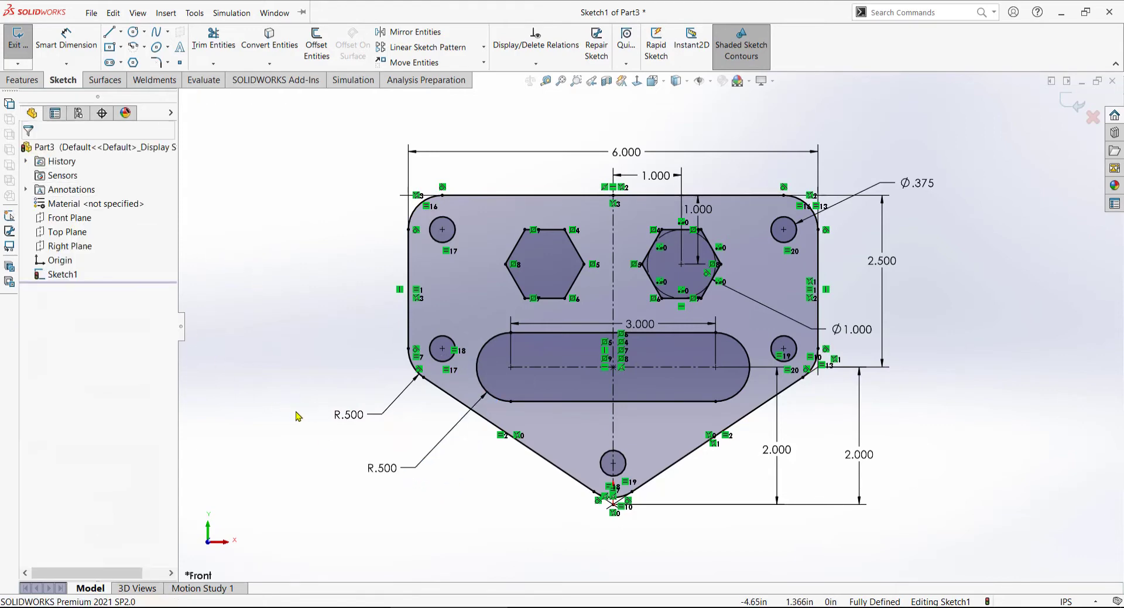
Step: Replace the slot's radius dimension with a 0.5 in width dimension between its two straight sides
{"action": "right_click", "coordinate": [415, 470]}
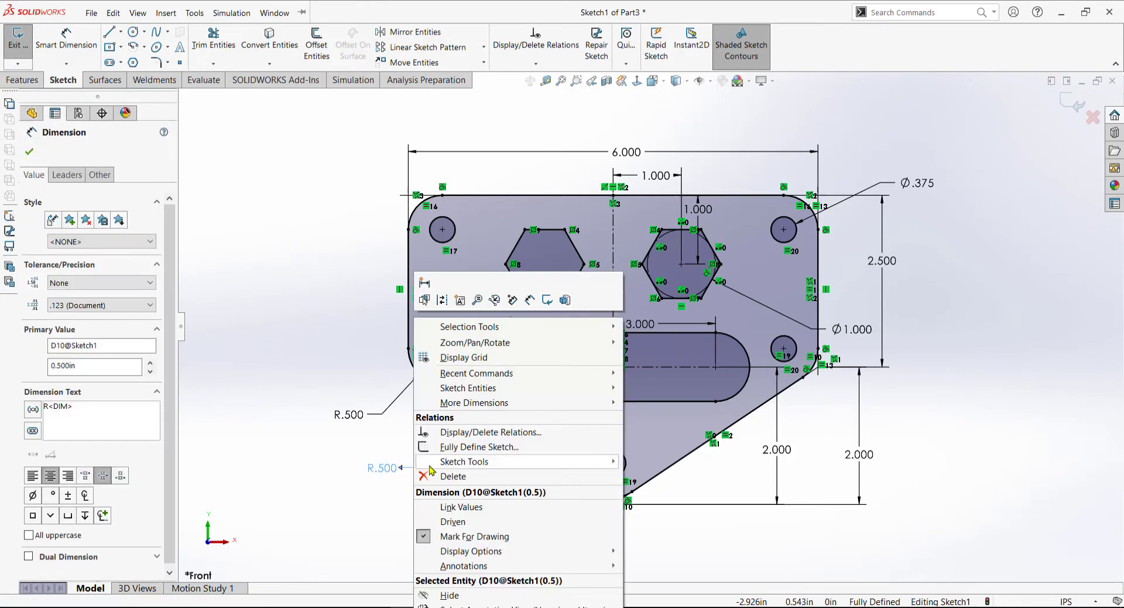
{"action": "left_click", "coordinate": [469, 477]}
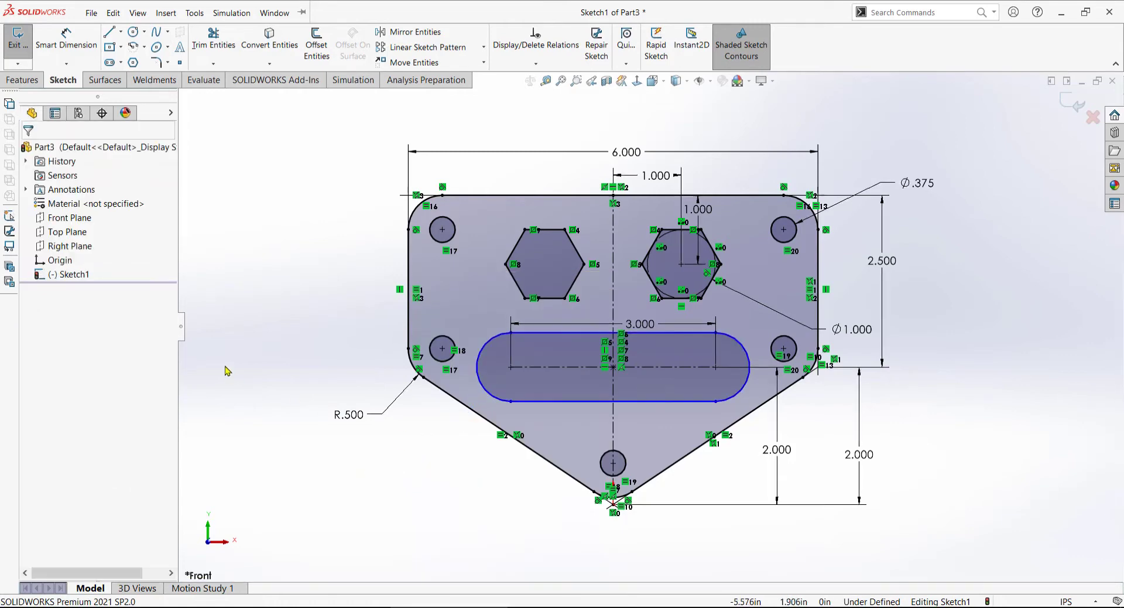
{"action": "left_click", "coordinate": [84, 46]}
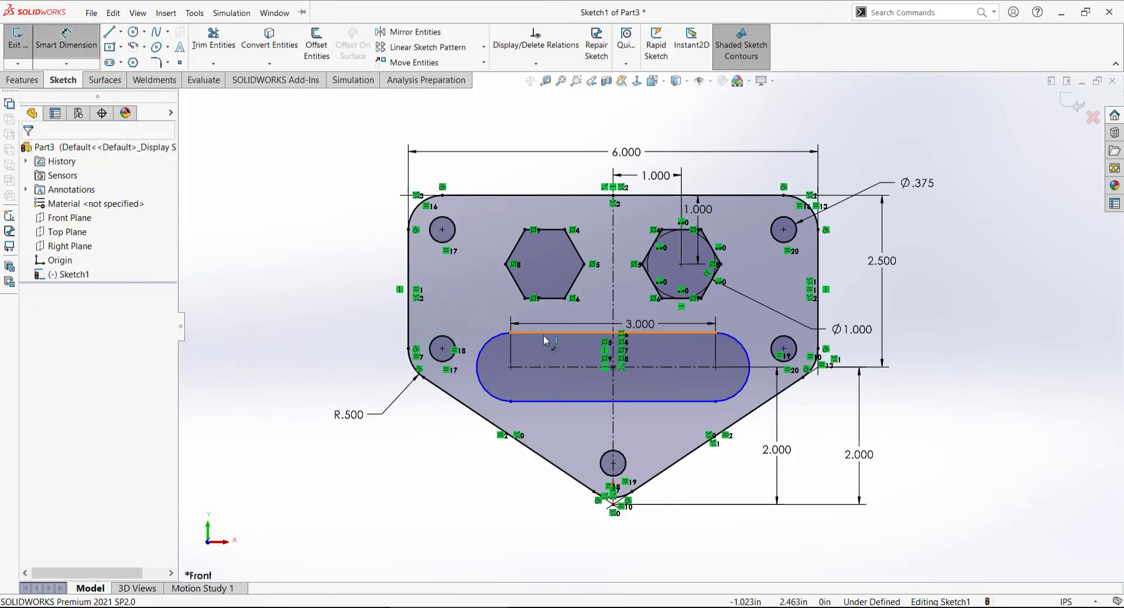
{"action": "left_click", "coordinate": [545, 334]}
{"action": "left_click", "coordinate": [563, 402]}
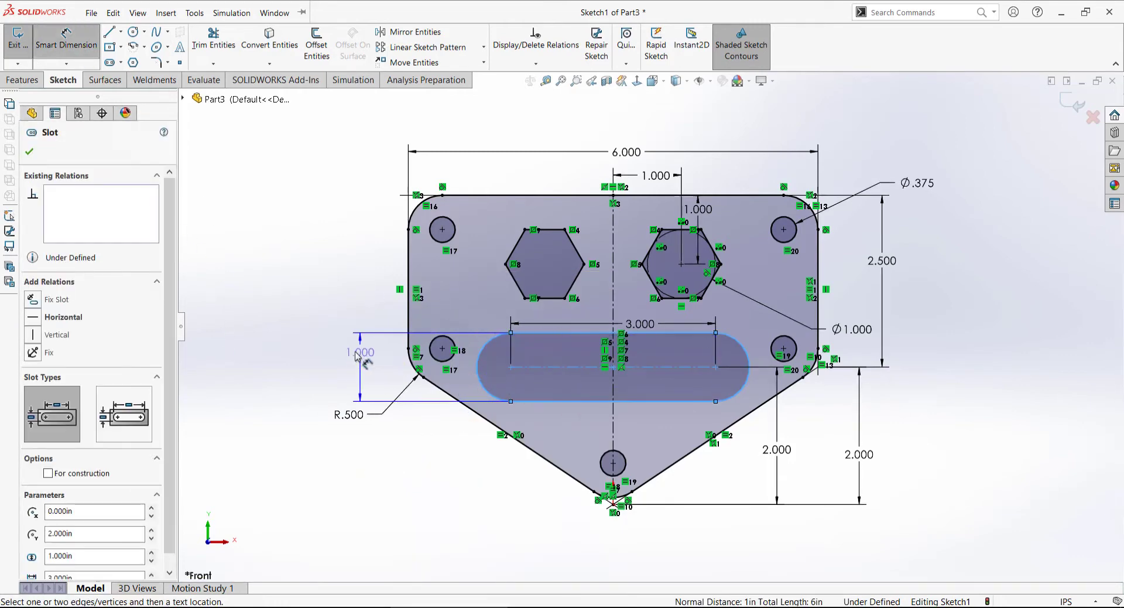
{"action": "left_click", "coordinate": [346, 355]}
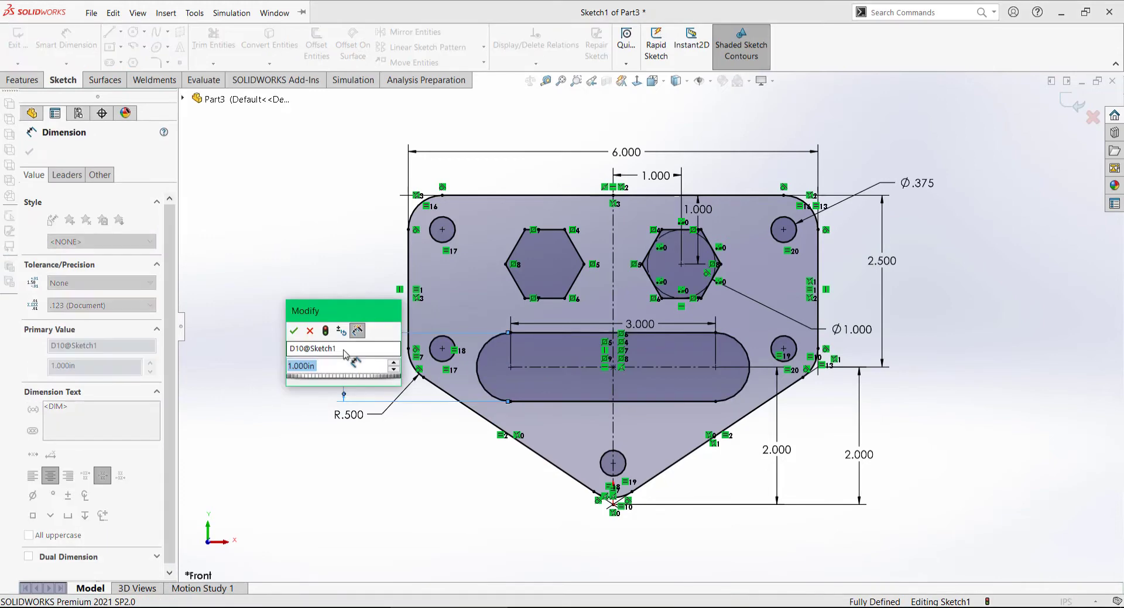
{"action": "type", "text": ".5"}
{"action": "key", "text": "Return"}
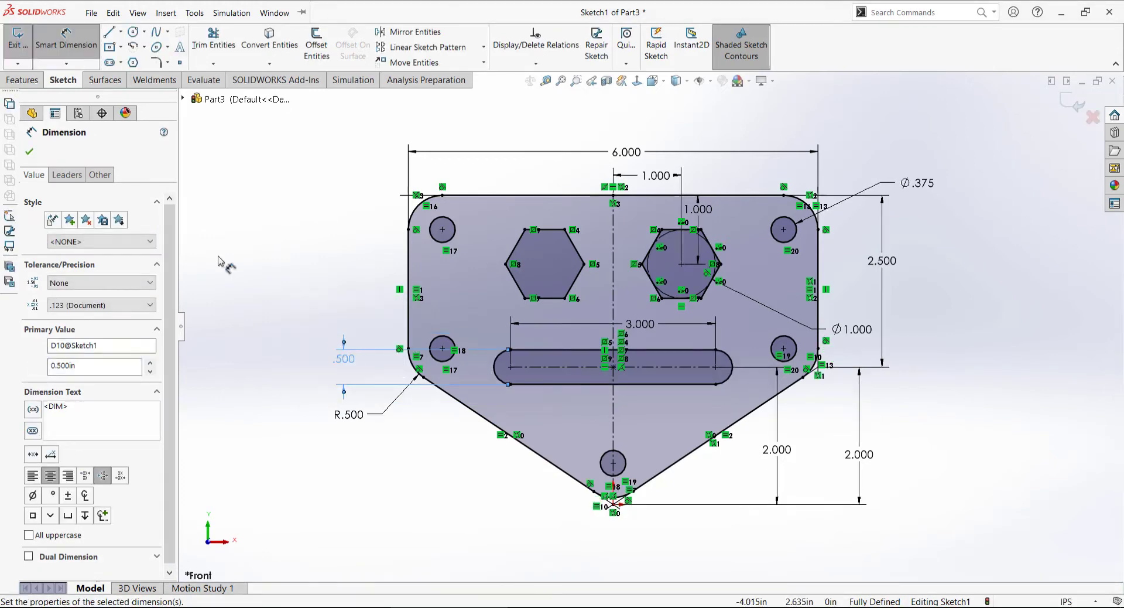
Step: Check the gasket's thickness in the CFG.pdf drawing and extrude the finished sketch as a blind boss 0.25 in deep
{"action": "left_click", "coordinate": [29, 151]}
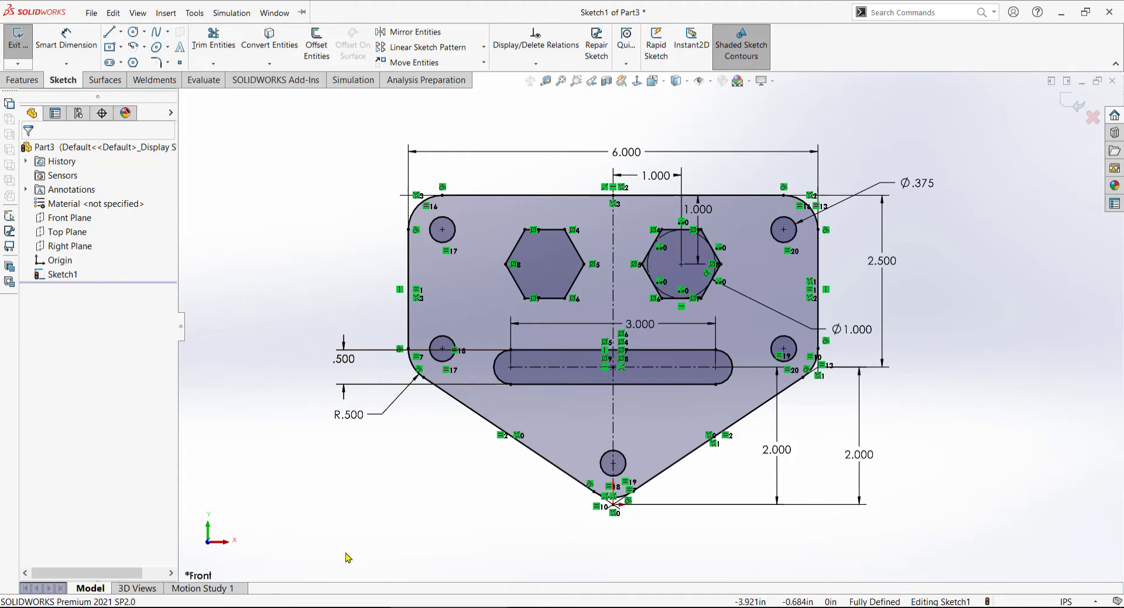
{"action": "left_click", "coordinate": [338, 607]}
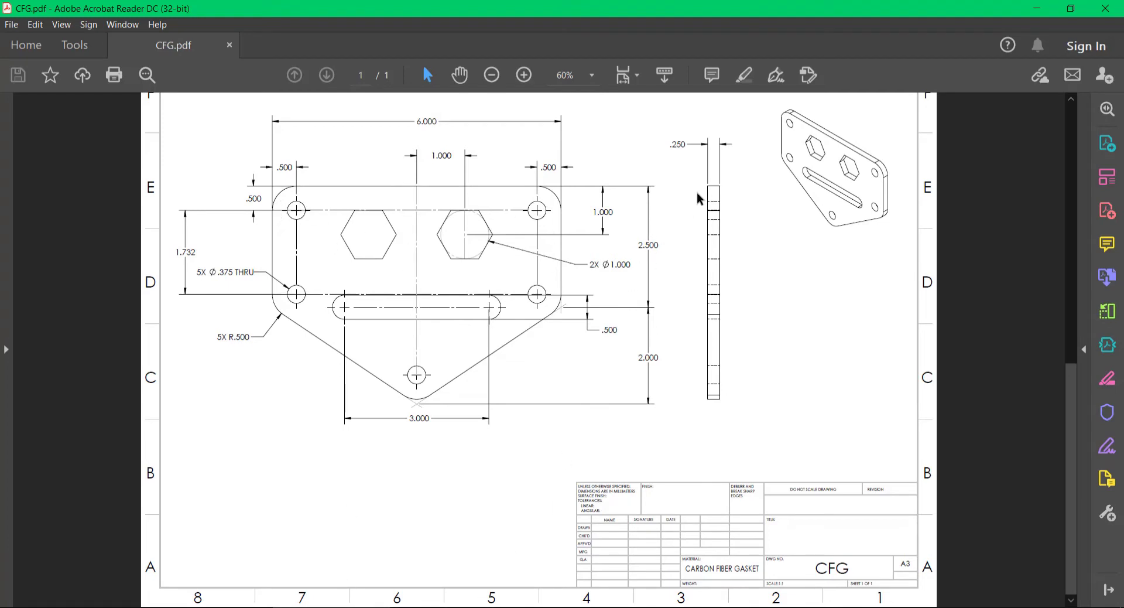
{"action": "left_click", "coordinate": [464, 607]}
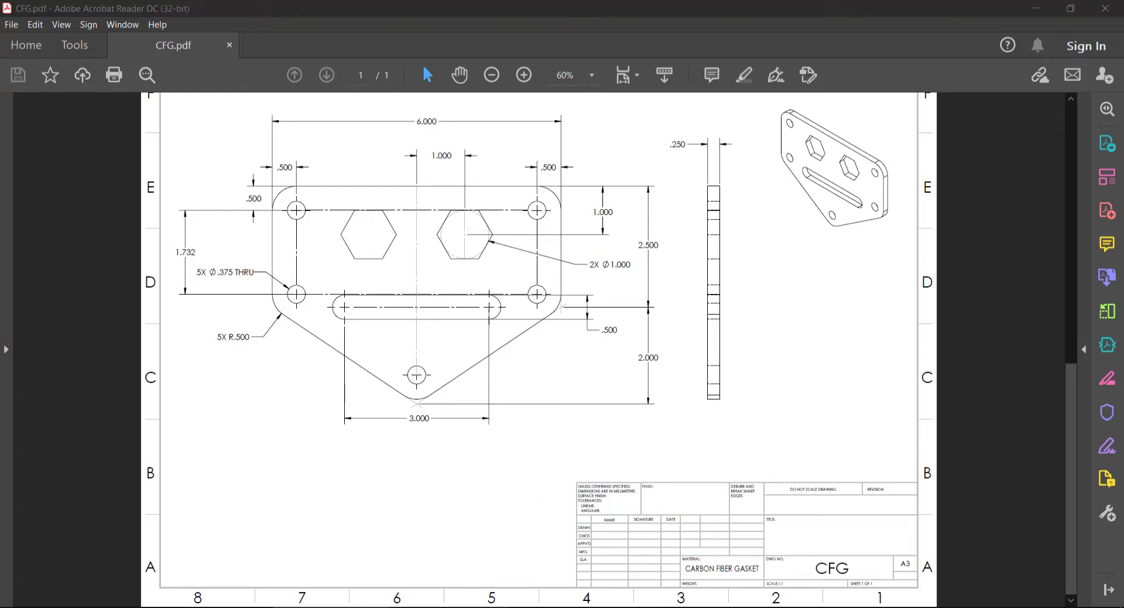
{"action": "left_click", "coordinate": [25, 81]}
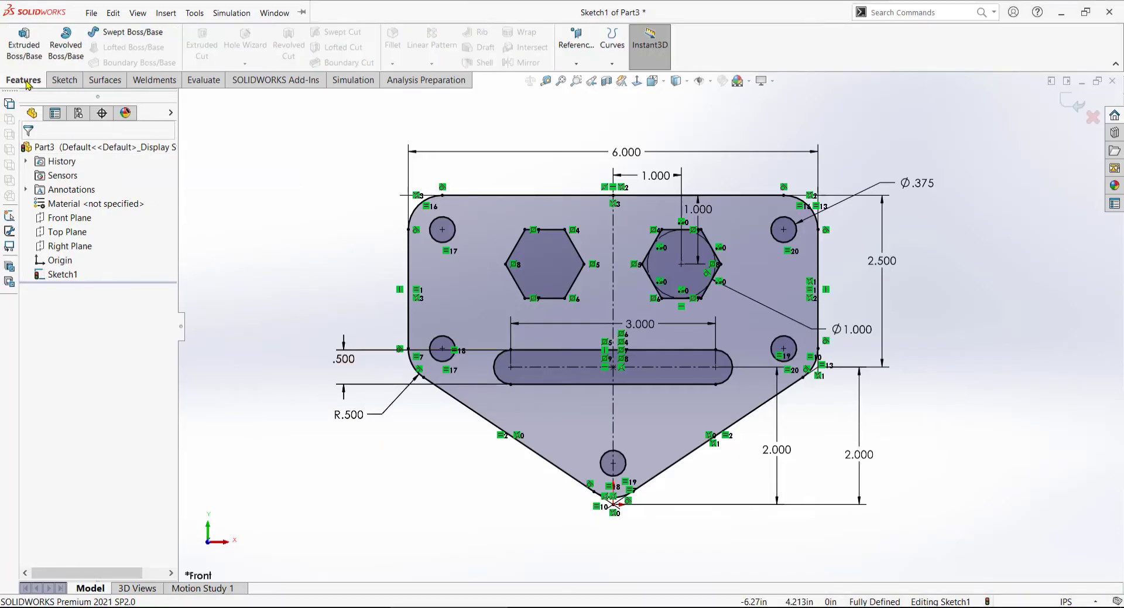
{"action": "left_click", "coordinate": [24, 44]}
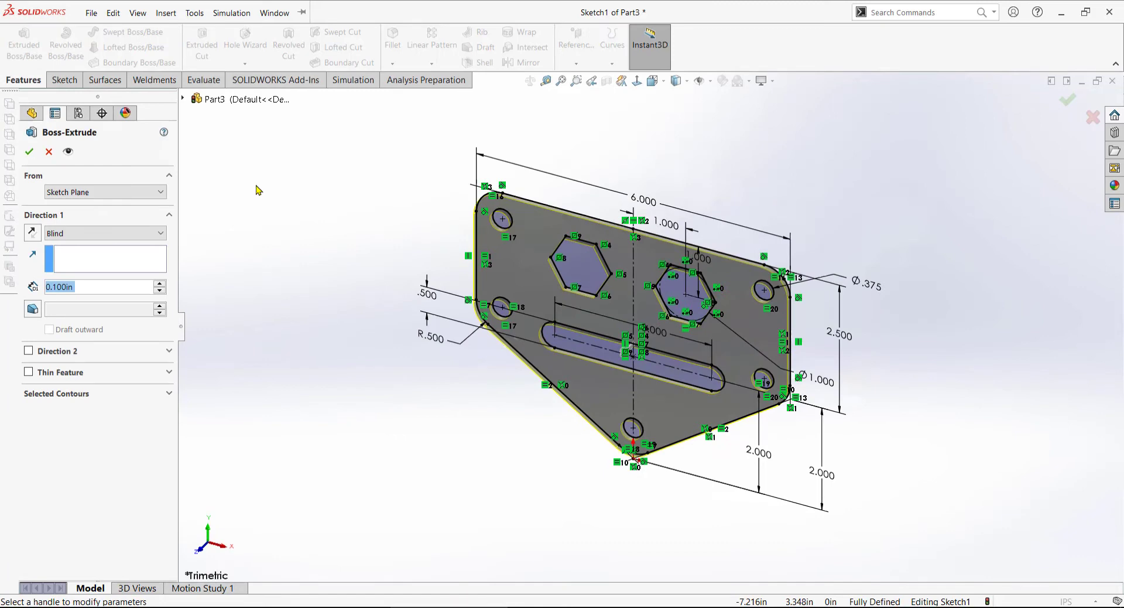
{"action": "type", "text": "0.25"}
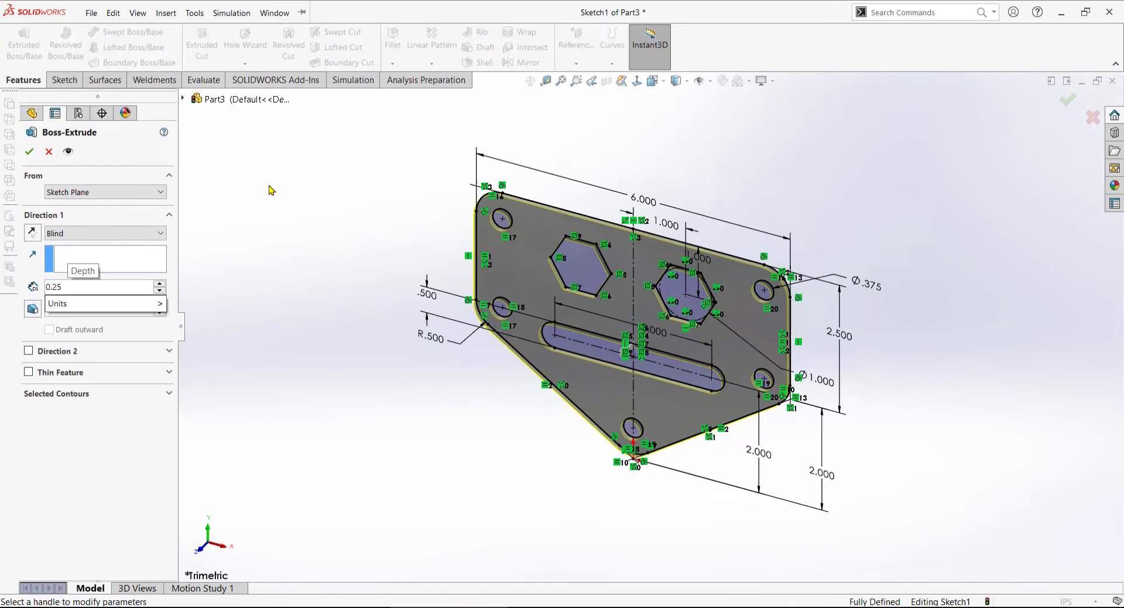
{"action": "key", "text": "Return"}
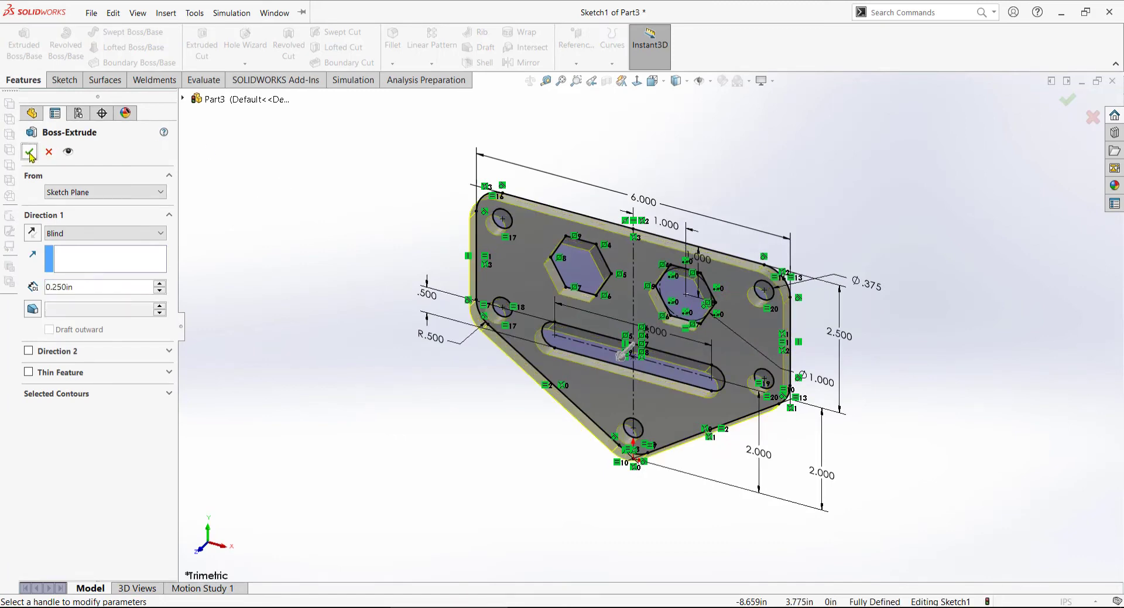
{"action": "left_click", "coordinate": [29, 153]}
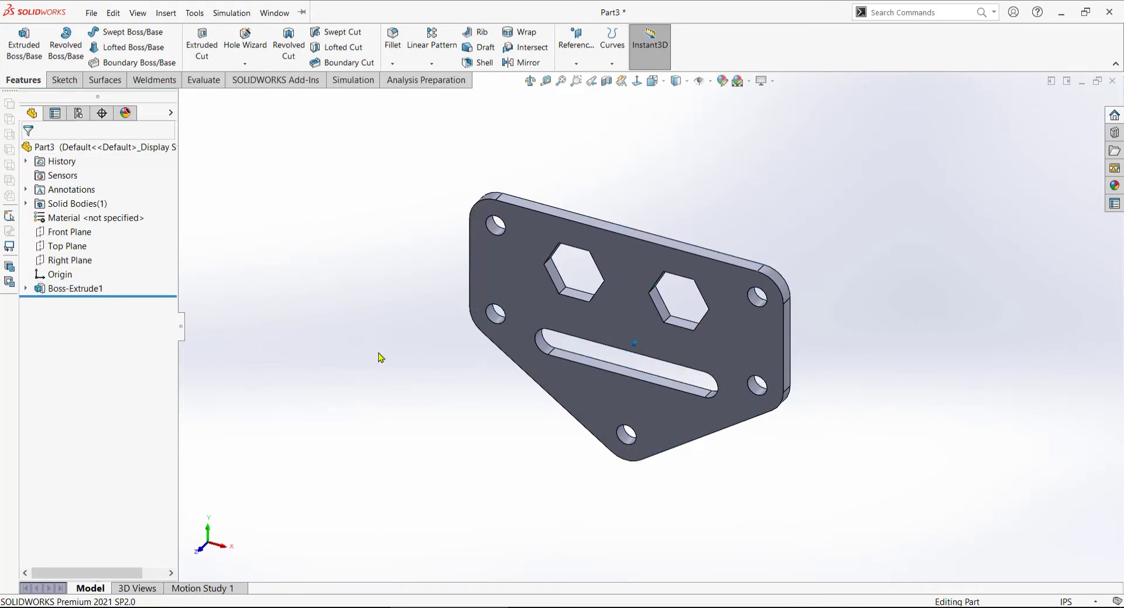
{"action": "key", "text": "ctrl+1"}
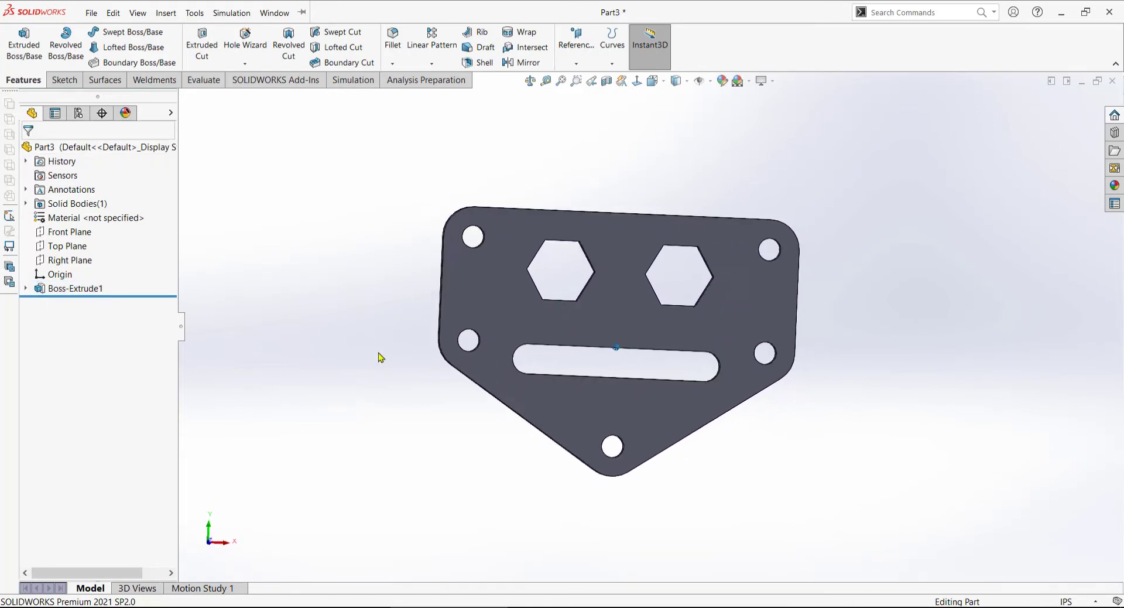
{"action": "key", "text": "Left"}
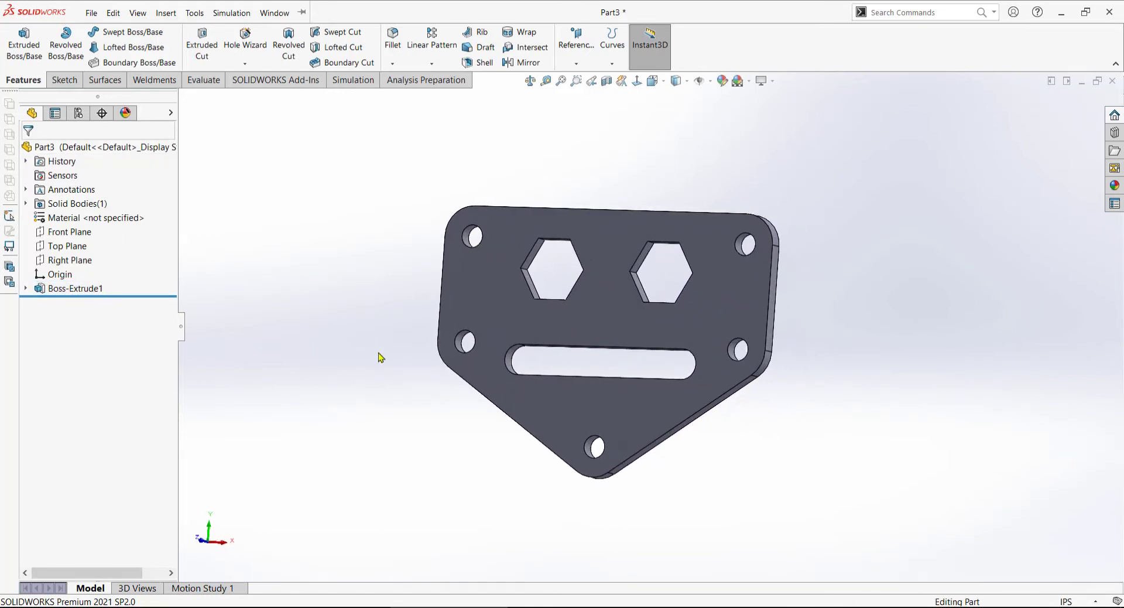
{"action": "key", "text": "ctrl+1"}
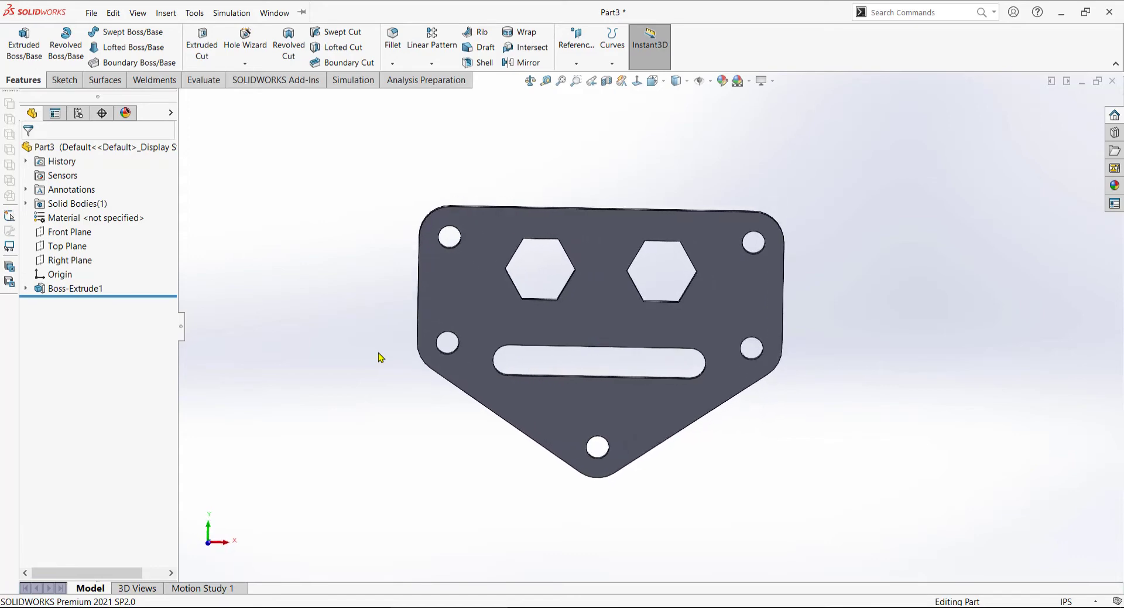
{"action": "left_click", "coordinate": [637, 82]}
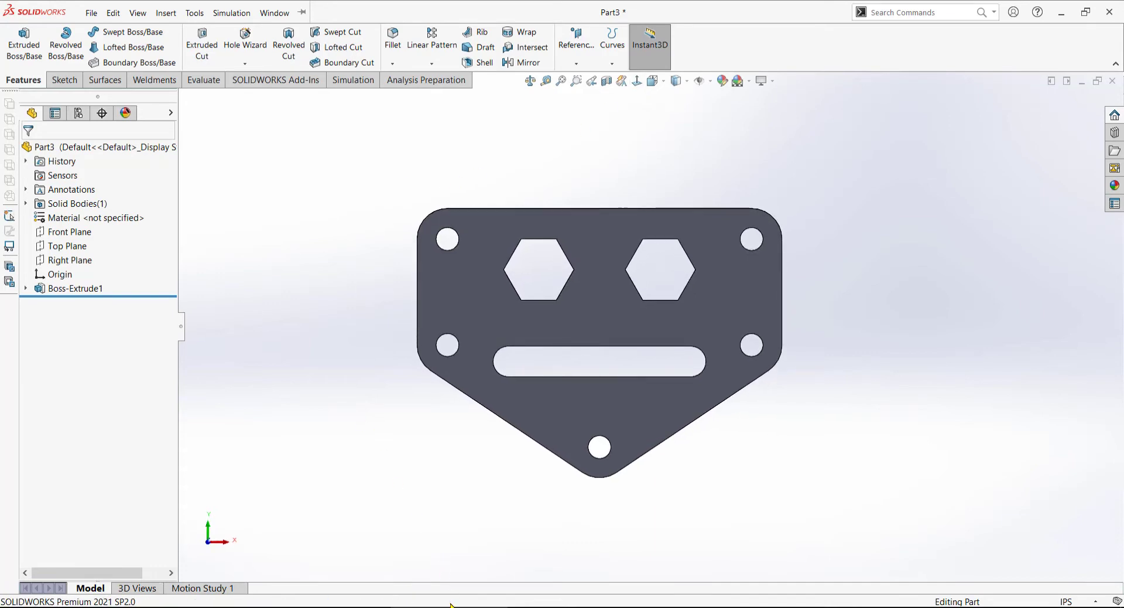
Step: Check the material note in CFG.pdf and assign Thornel VCB-20 Carbon Cloth from the Carbon Fibers category to the gasket part
{"action": "left_click", "coordinate": [351, 607]}
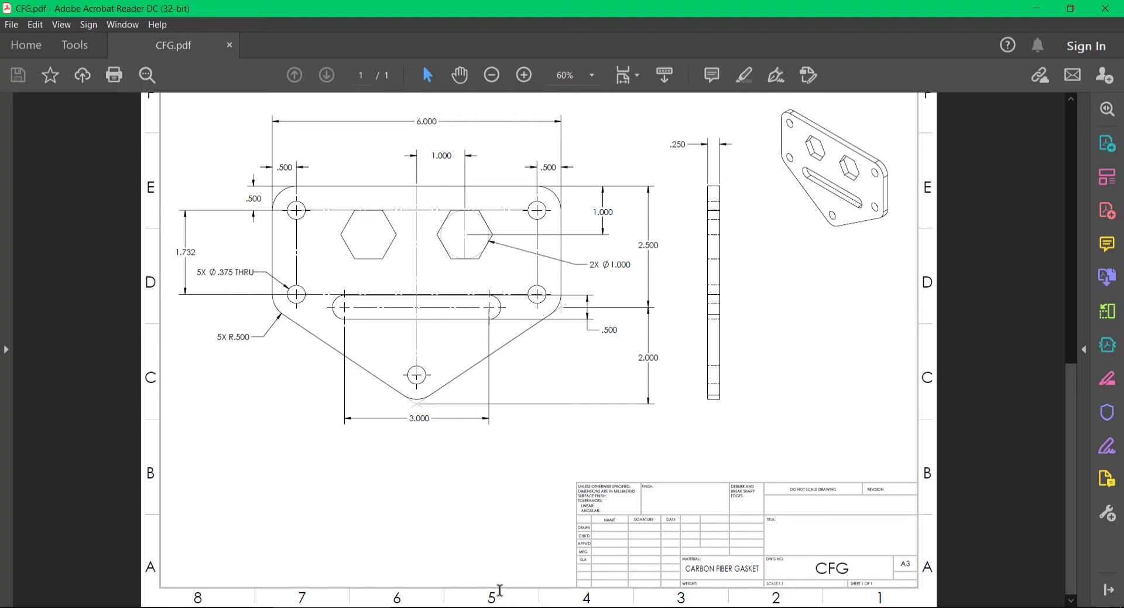
{"action": "left_click", "coordinate": [497, 607]}
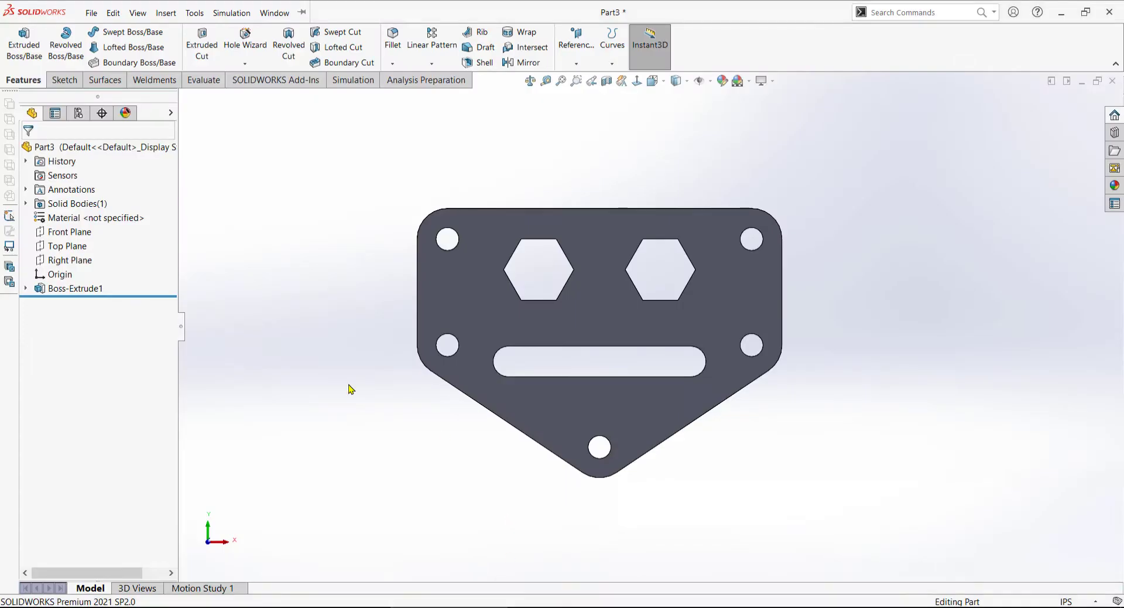
{"action": "right_click", "coordinate": [98, 225]}
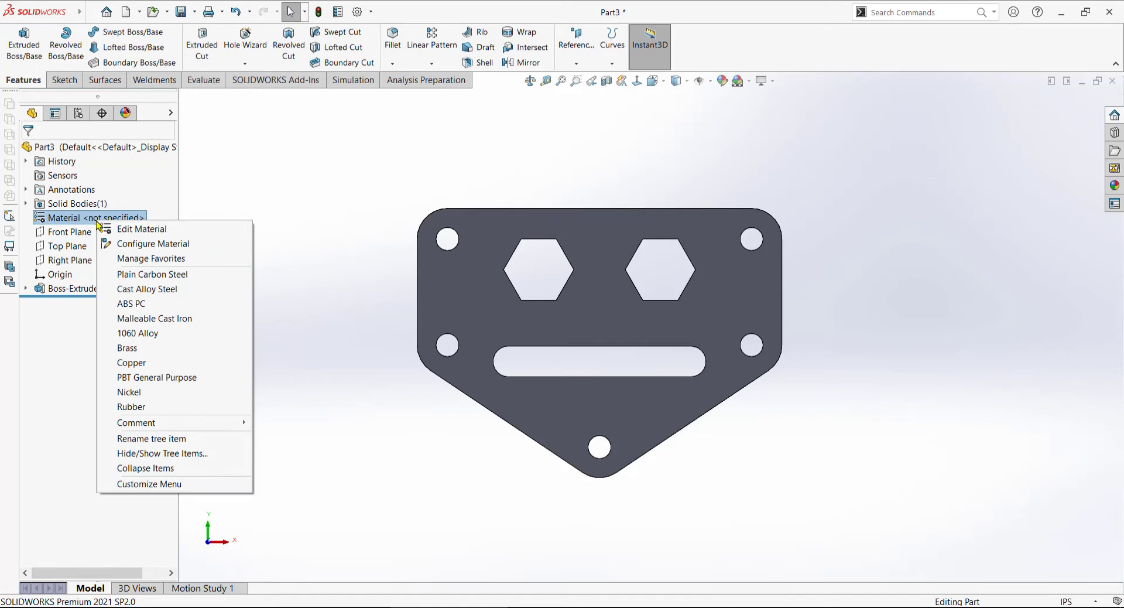
{"action": "left_click", "coordinate": [128, 230]}
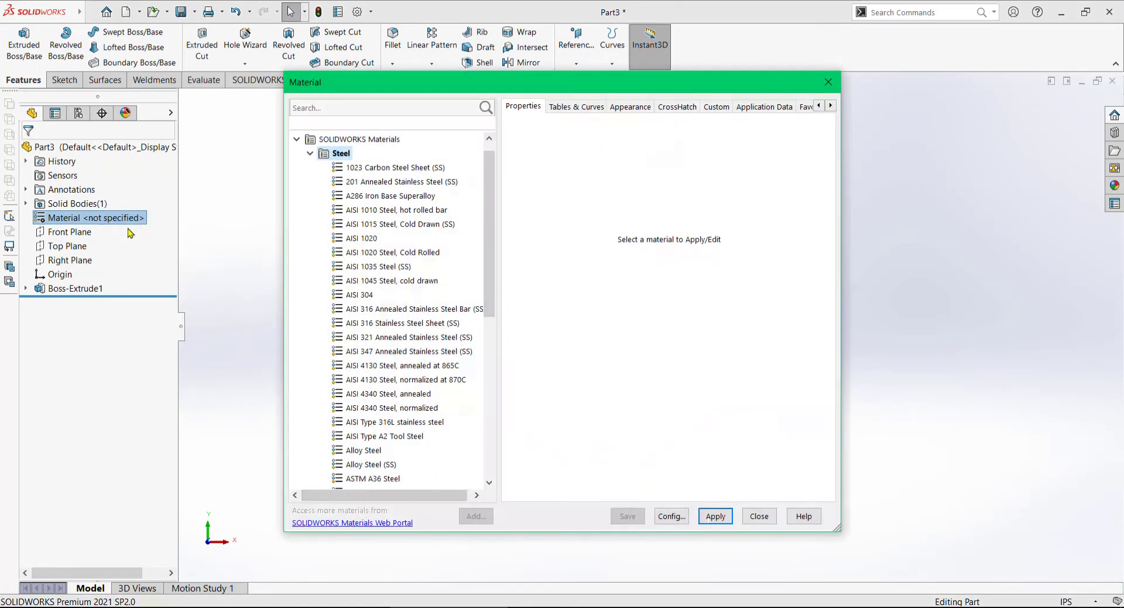
{"action": "left_click", "coordinate": [310, 153]}
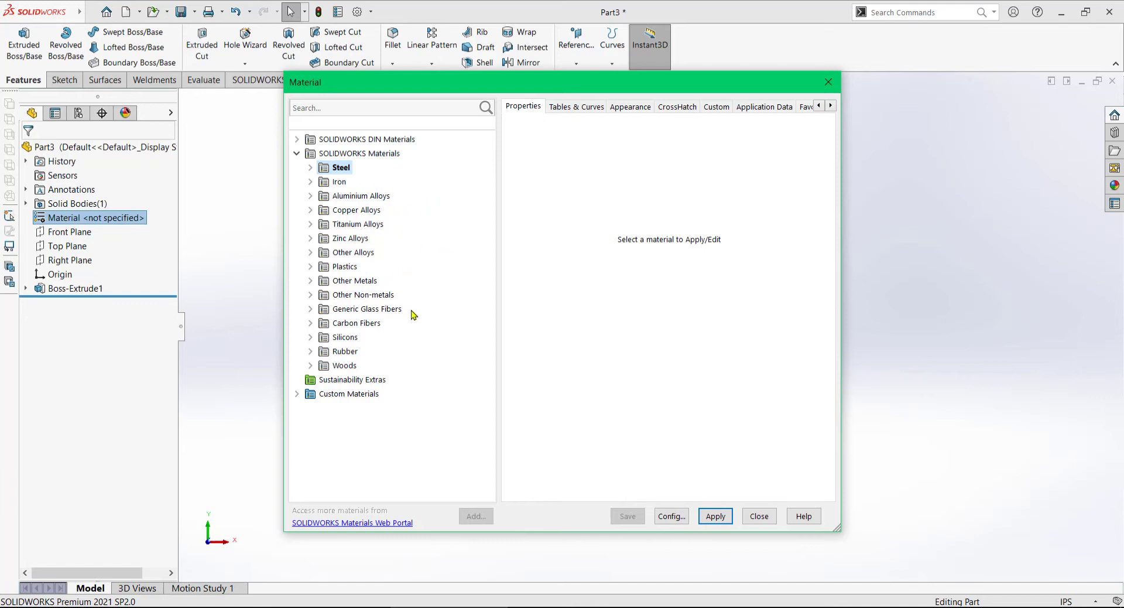
{"action": "left_click", "coordinate": [310, 322]}
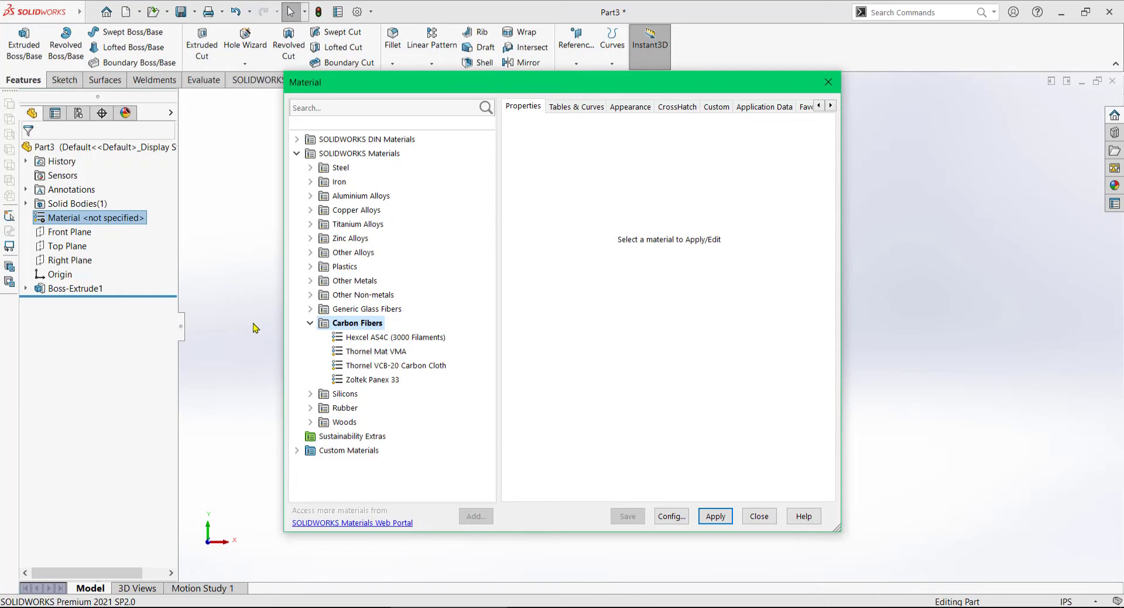
{"action": "left_click", "coordinate": [311, 309]}
{"action": "left_click", "coordinate": [311, 309]}
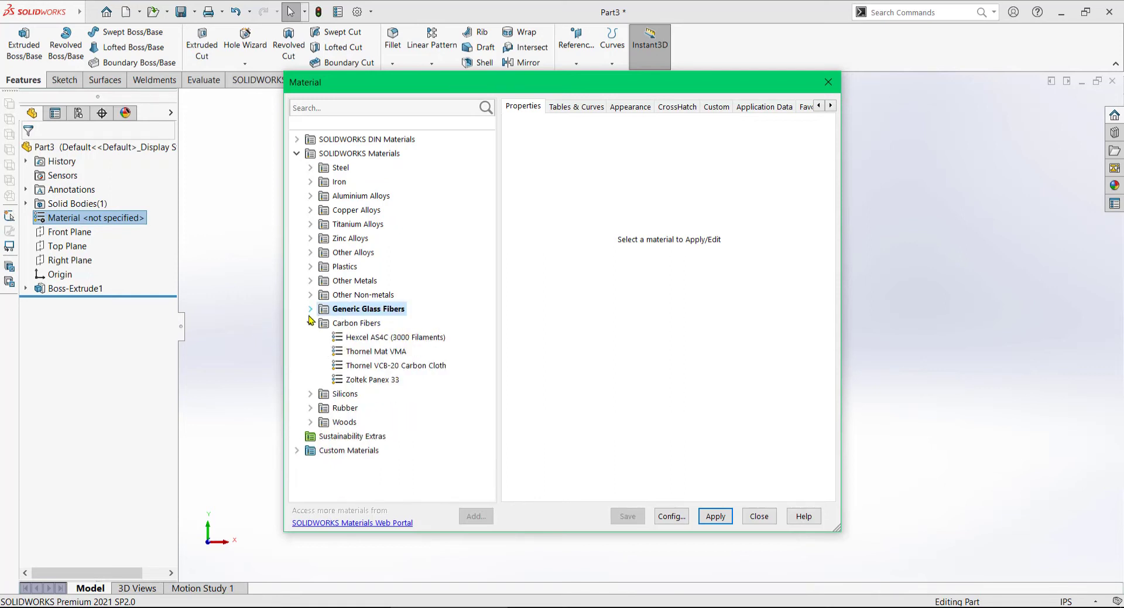
{"action": "left_click", "coordinate": [392, 367]}
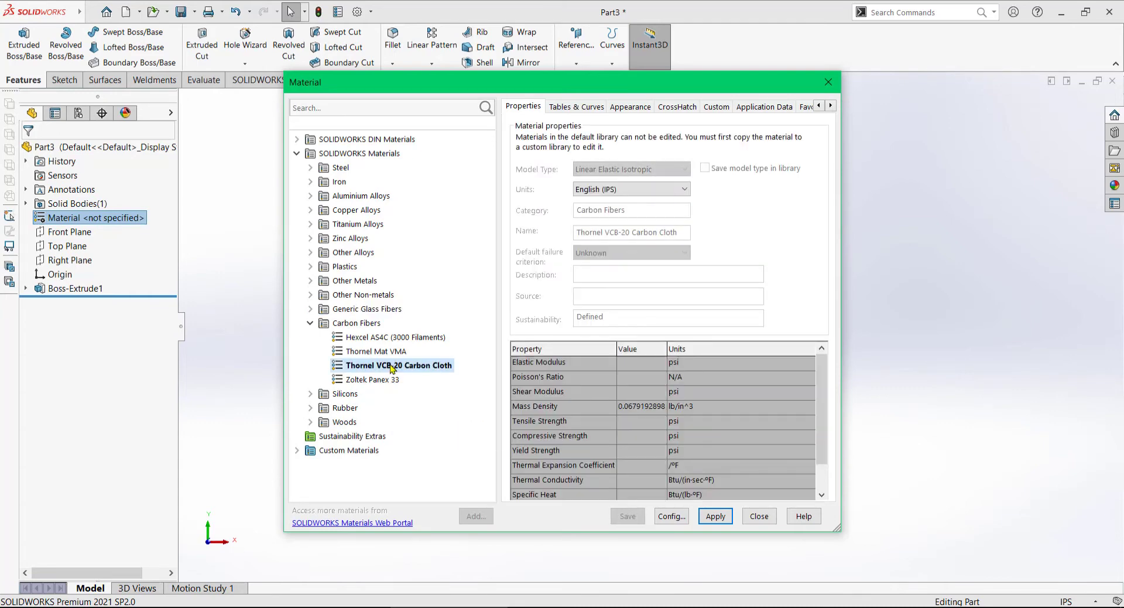
{"action": "left_click", "coordinate": [716, 516]}
{"action": "left_click", "coordinate": [828, 81]}
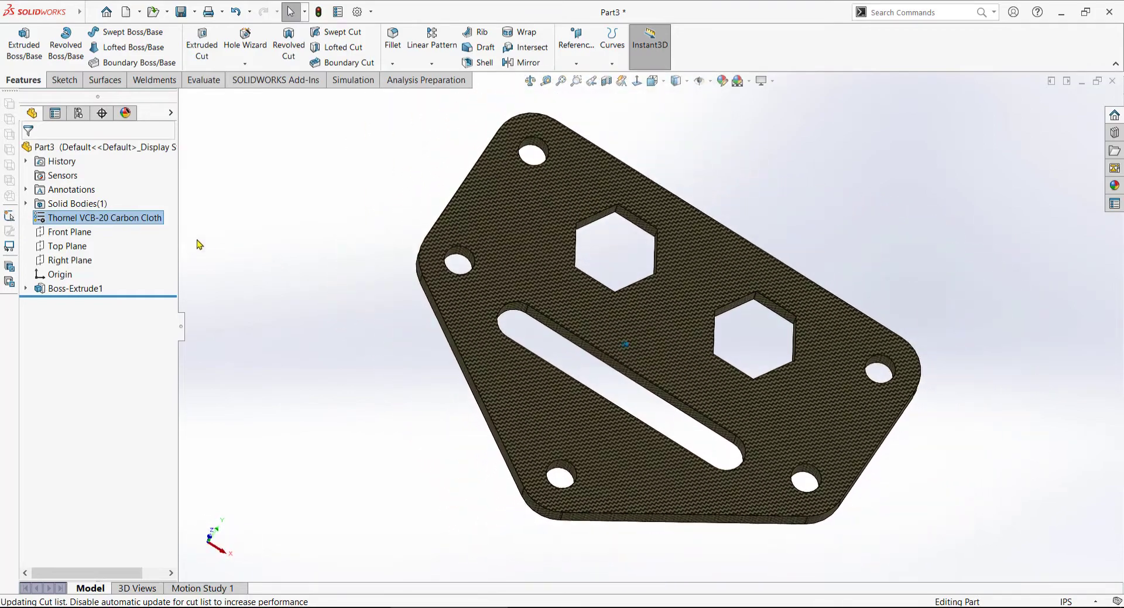
{"action": "right_click", "coordinate": [148, 221]}
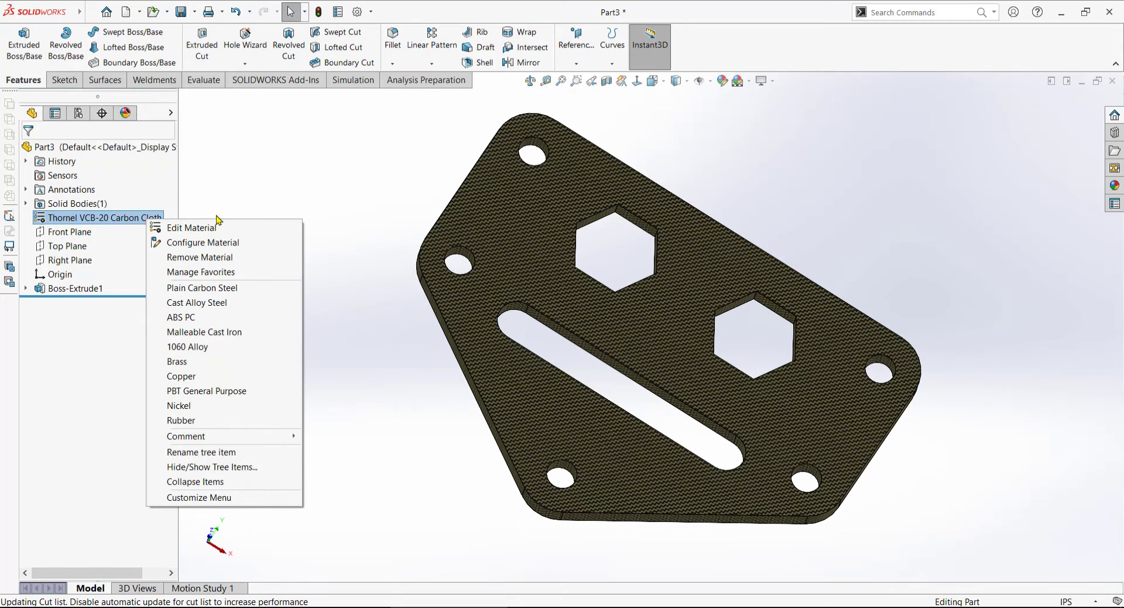
{"action": "left_click", "coordinate": [385, 211]}
{"action": "left_click", "coordinate": [710, 82]}
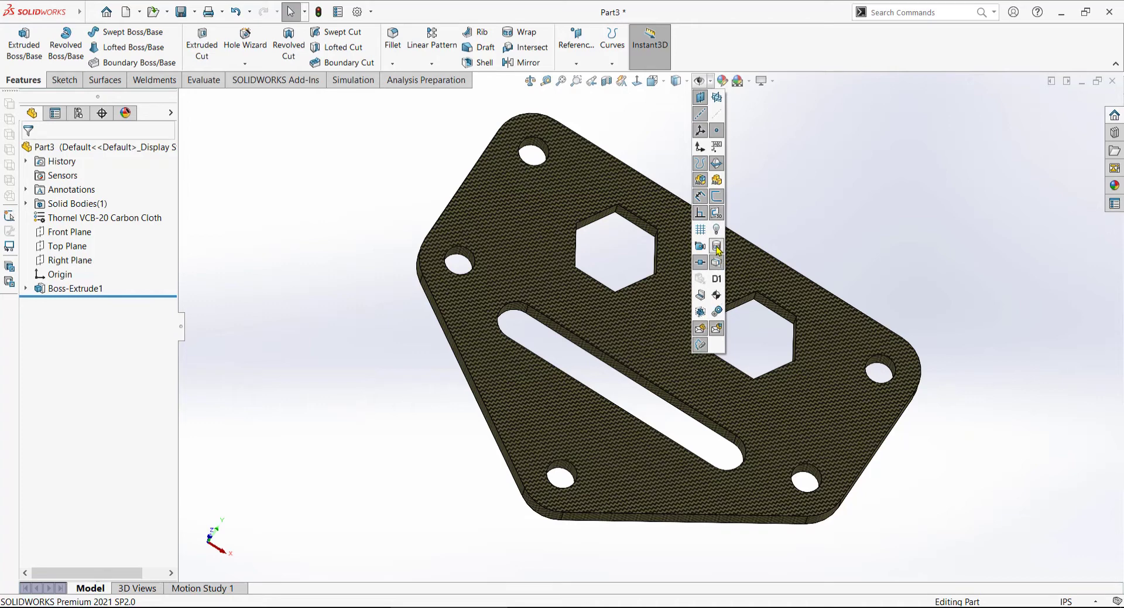
{"action": "middle_click_drag", "start_coordinate": [259, 186], "coordinate": [309, 237]}
{"action": "key", "text": "Up"}
{"action": "key", "text": "Up"}
{"action": "key", "text": "Up"}
{"action": "key", "text": "Up"}
{"action": "key", "text": "Up"}
{"action": "key", "text": "Up"}
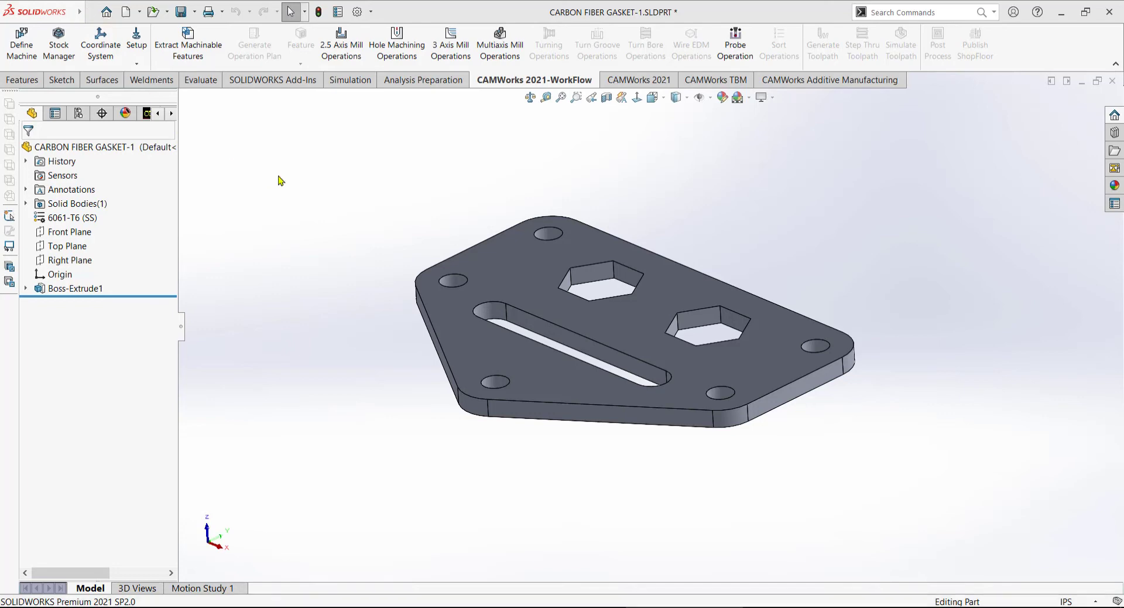
Step: Run a DFMXpress manufacturability check on the gasket using the Mill/Drill only process
{"action": "mouse_move", "coordinate": [74, 20]}
{"action": "left_click", "coordinate": [194, 13]}
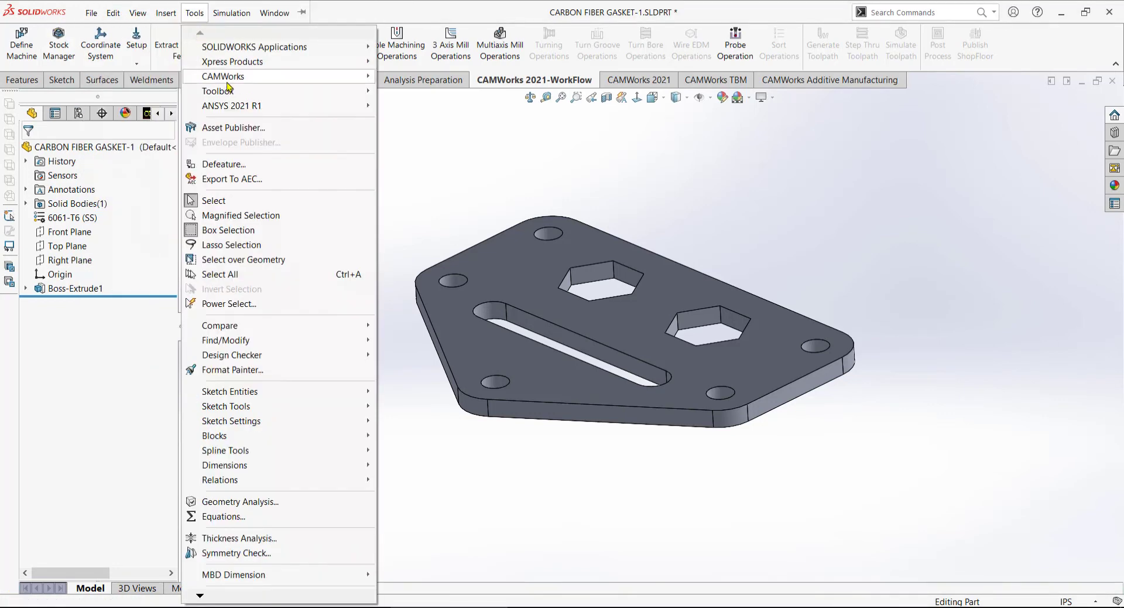
{"action": "mouse_move", "coordinate": [253, 68]}
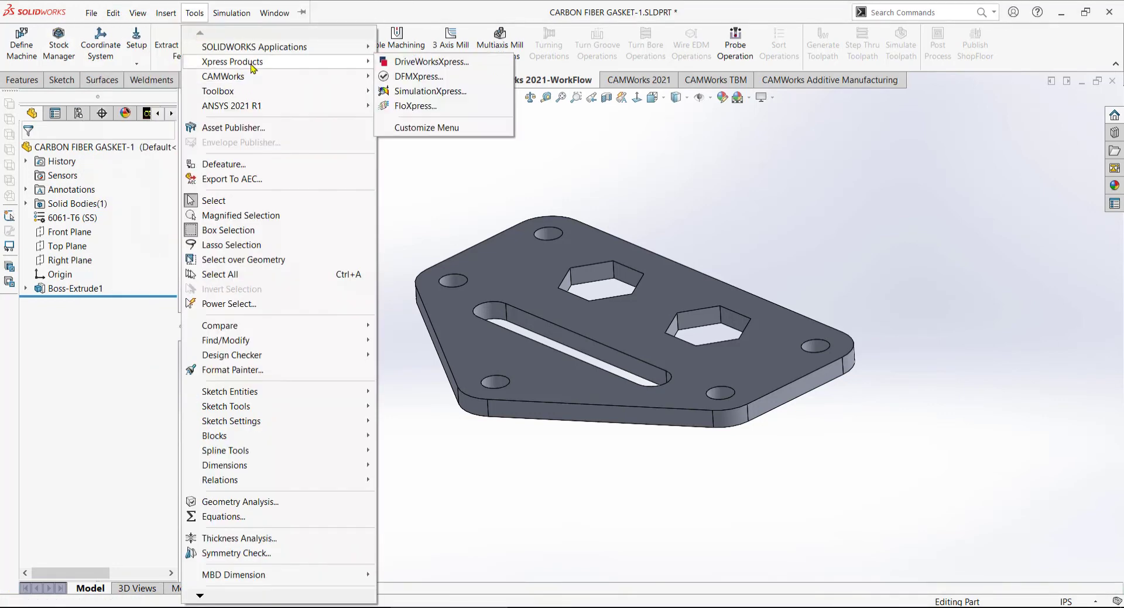
{"action": "left_click", "coordinate": [407, 77]}
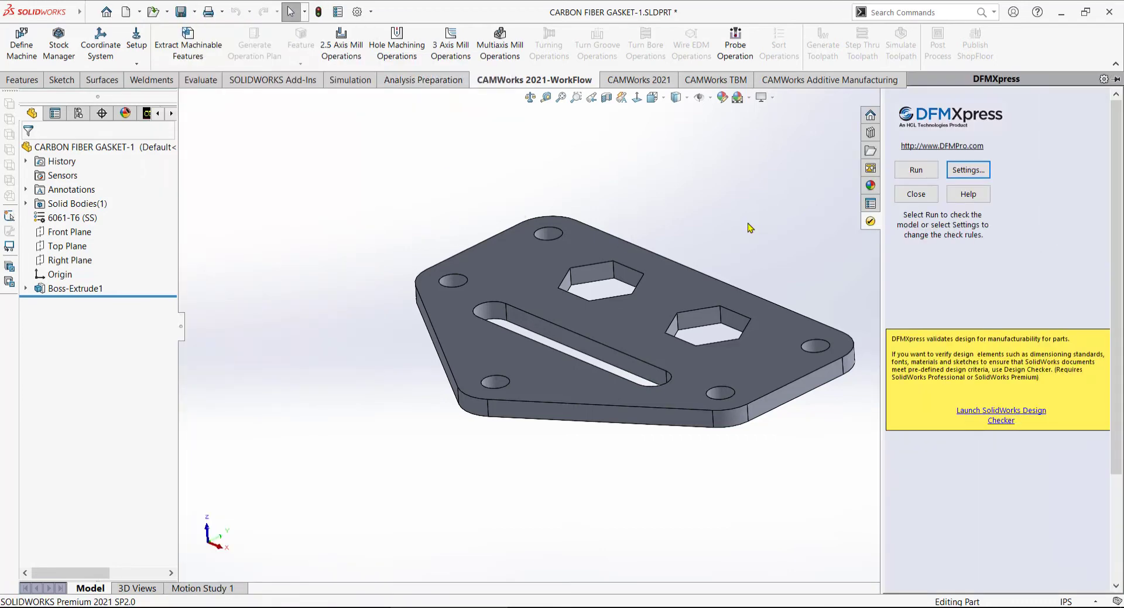
{"action": "left_click", "coordinate": [969, 170]}
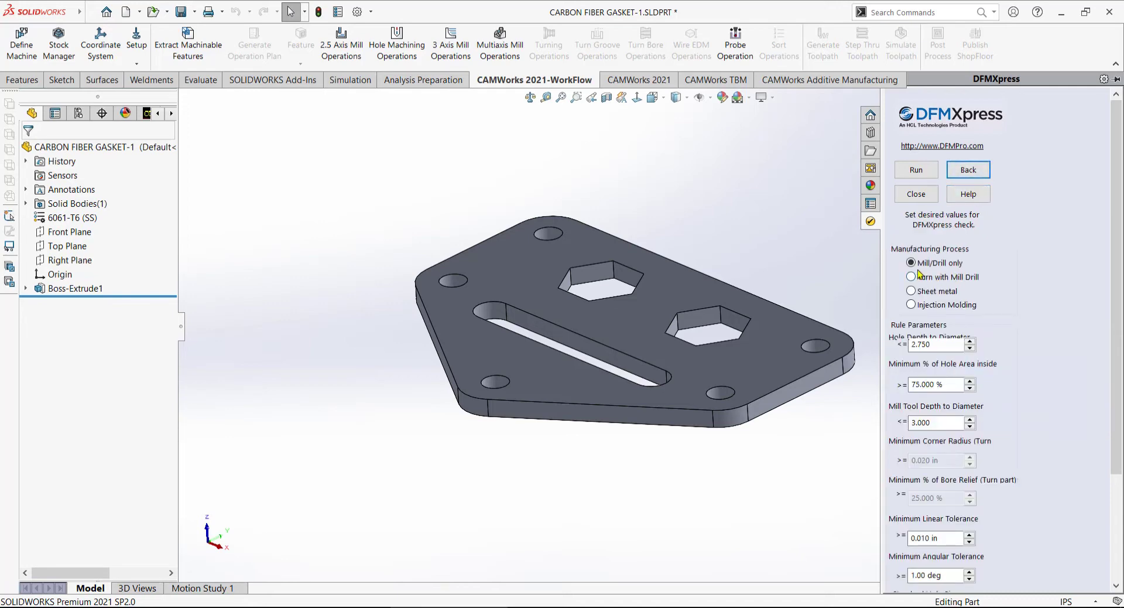
{"action": "left_click", "coordinate": [912, 171]}
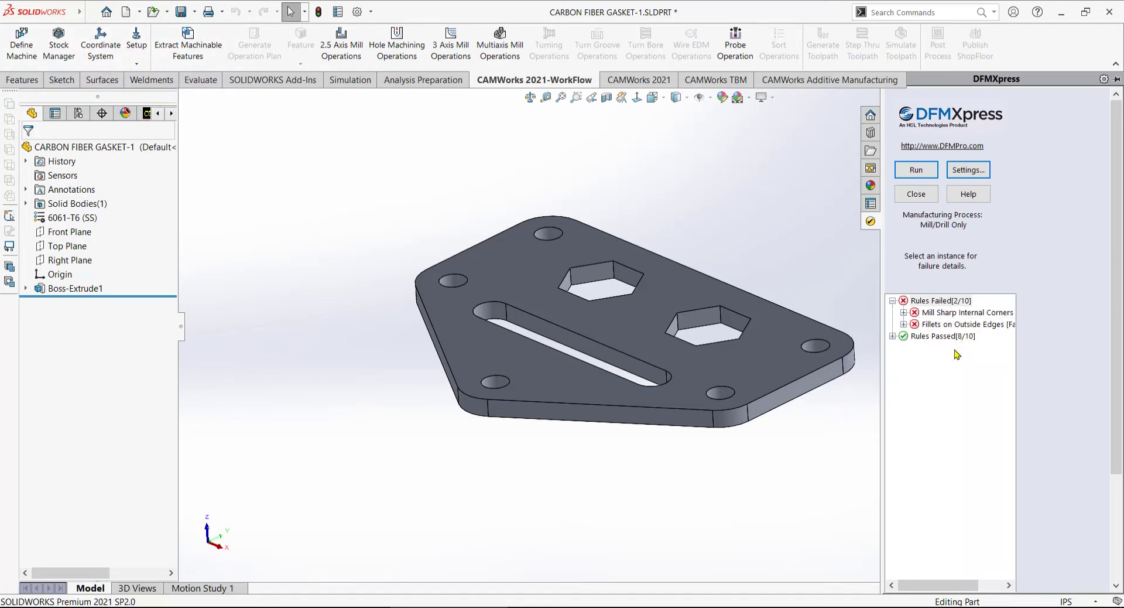
Step: Examine the Mill Sharp Internal Corners rule and locate the hexagonal cutout corners flagged by Instance[2]
{"action": "mouse_move", "coordinate": [965, 318]}
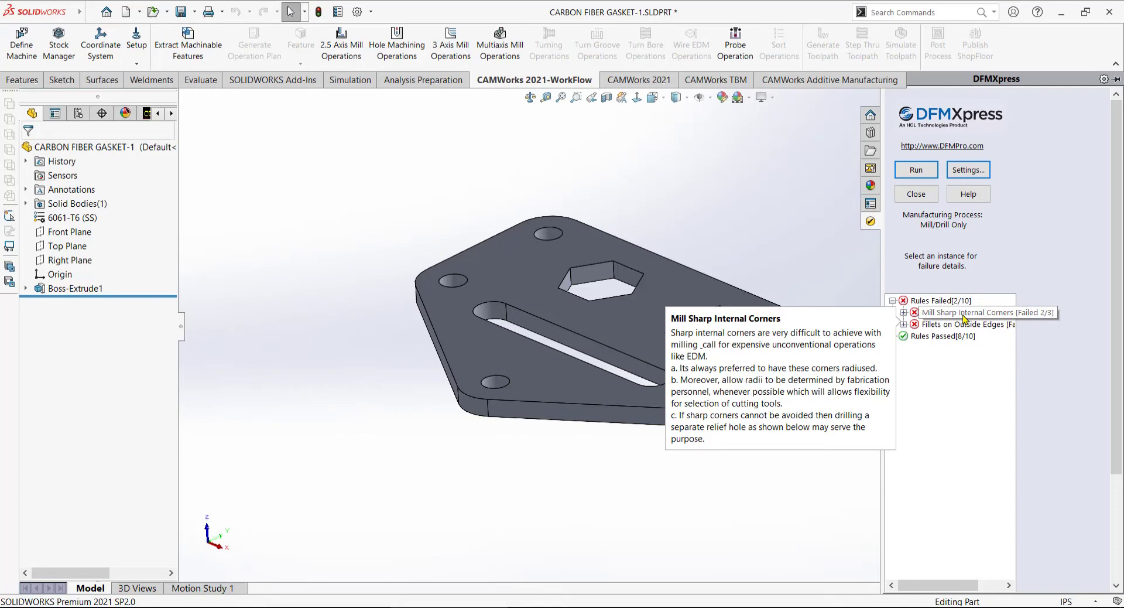
{"action": "left_click", "coordinate": [965, 314]}
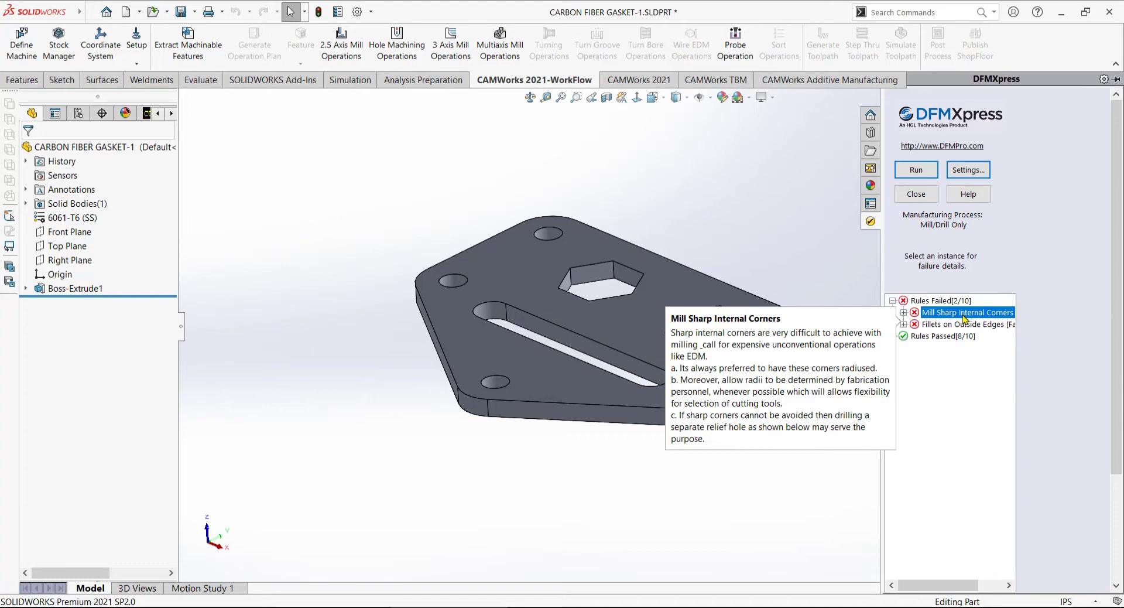
{"action": "left_click", "coordinate": [904, 312]}
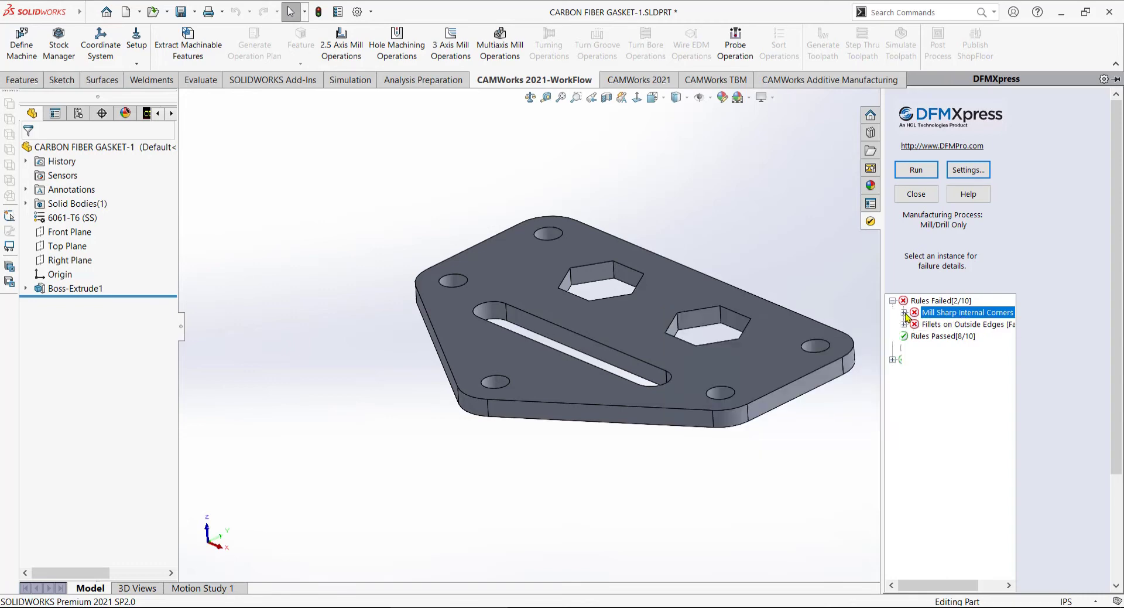
{"action": "left_click", "coordinate": [946, 337]}
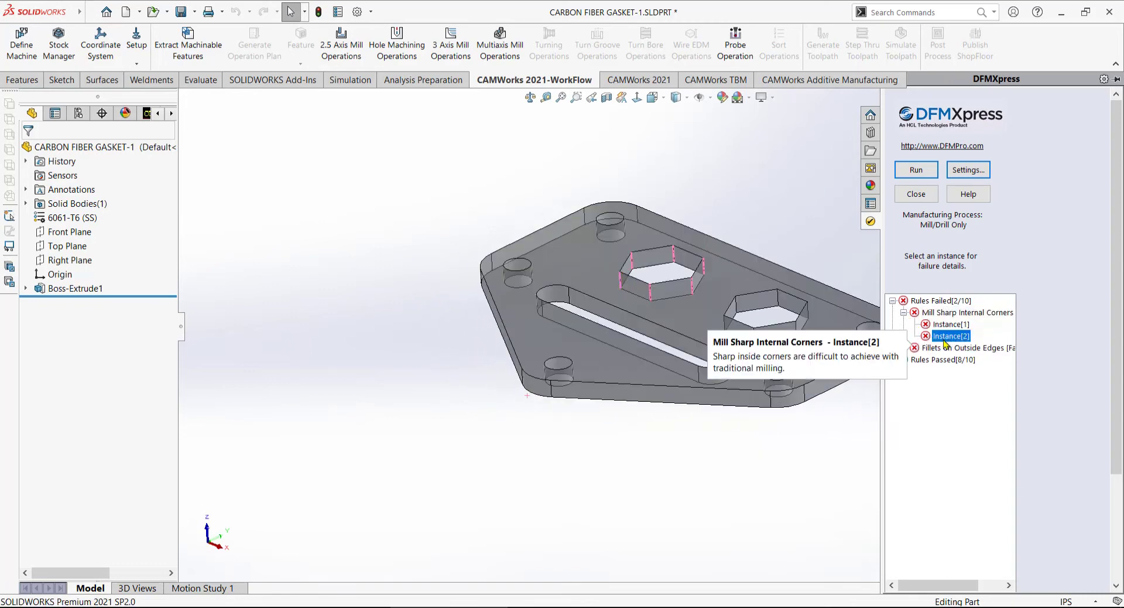
{"action": "scroll", "coordinate": [704, 272], "scroll_direction": "down", "scroll_amount": 5}
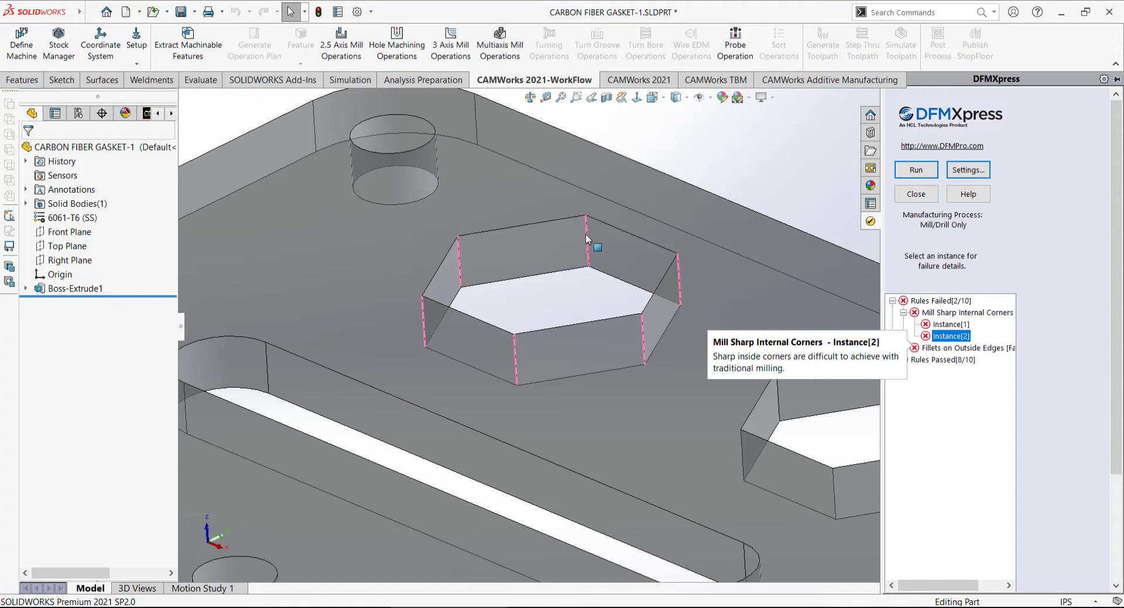
Step: Examine Instance[4] of the Fillets on Outside Edges rule and close the DFMXpress check
{"action": "left_click", "coordinate": [953, 350]}
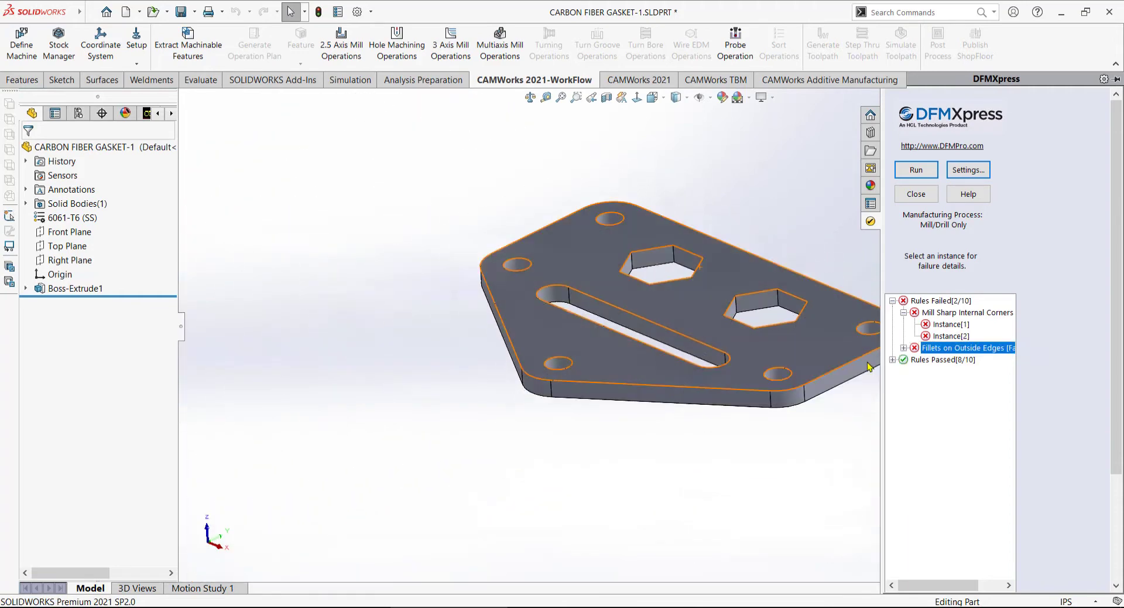
{"action": "left_click", "coordinate": [903, 348]}
{"action": "left_click", "coordinate": [949, 396]}
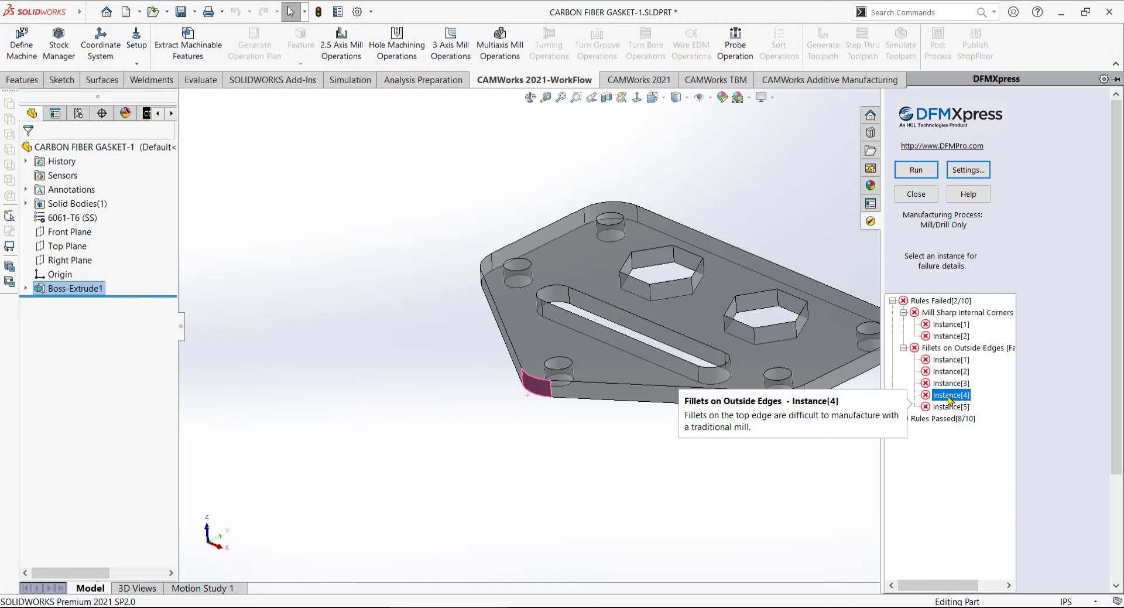
{"action": "left_click", "coordinate": [917, 199]}
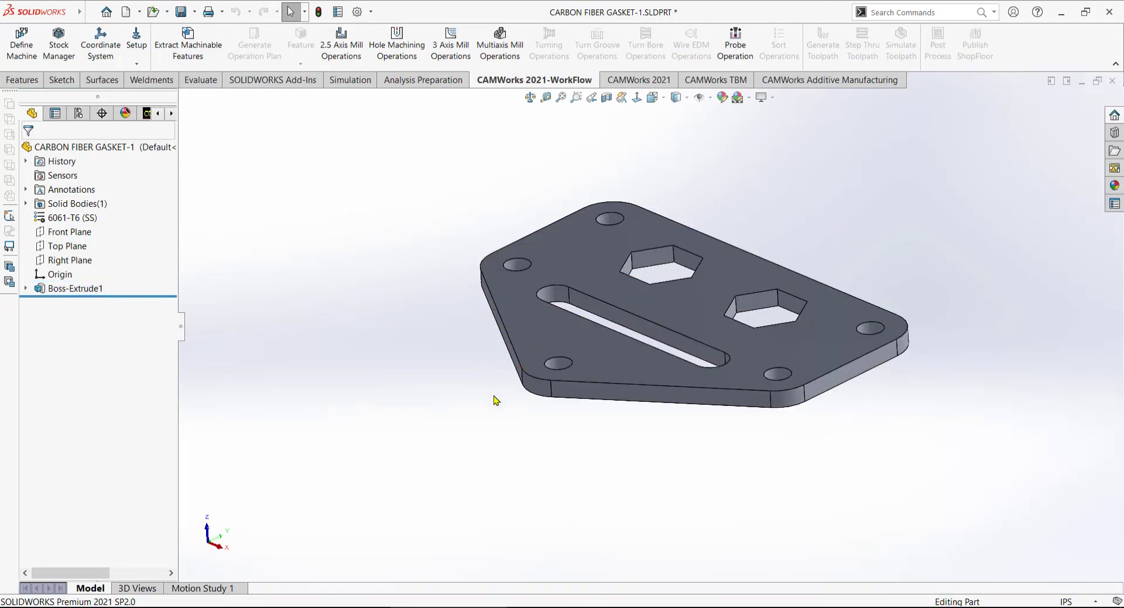
{"action": "scroll", "coordinate": [497, 403], "scroll_direction": "up", "scroll_amount": 3}
{"action": "scroll", "coordinate": [723, 373], "scroll_direction": "down", "scroll_amount": 3}
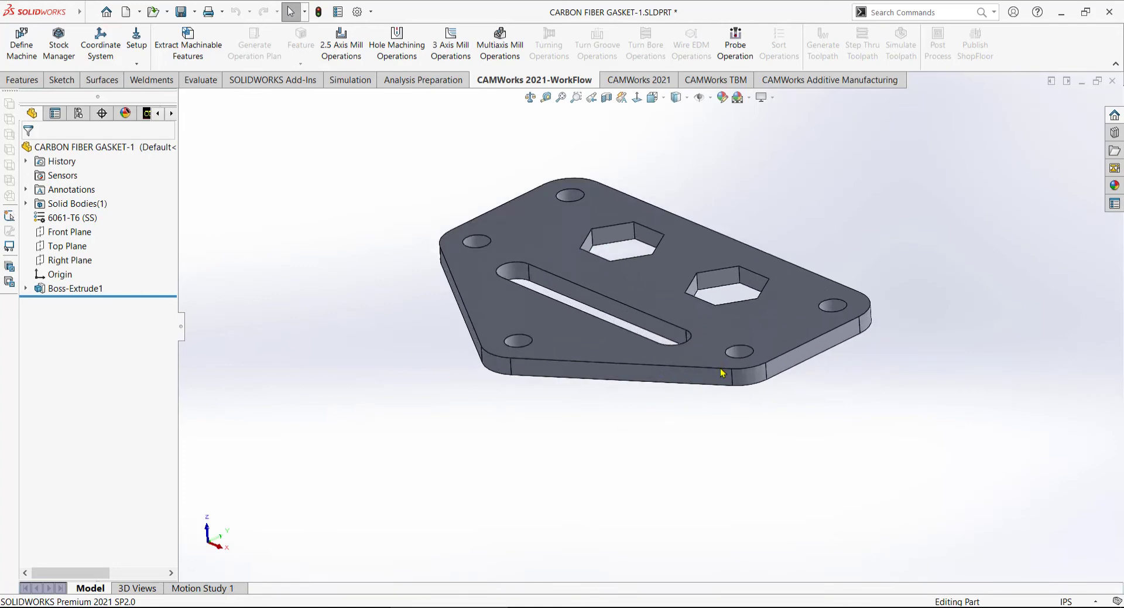
{"action": "middle_click_drag", "start_coordinate": [495, 354], "coordinate": [585, 244]}
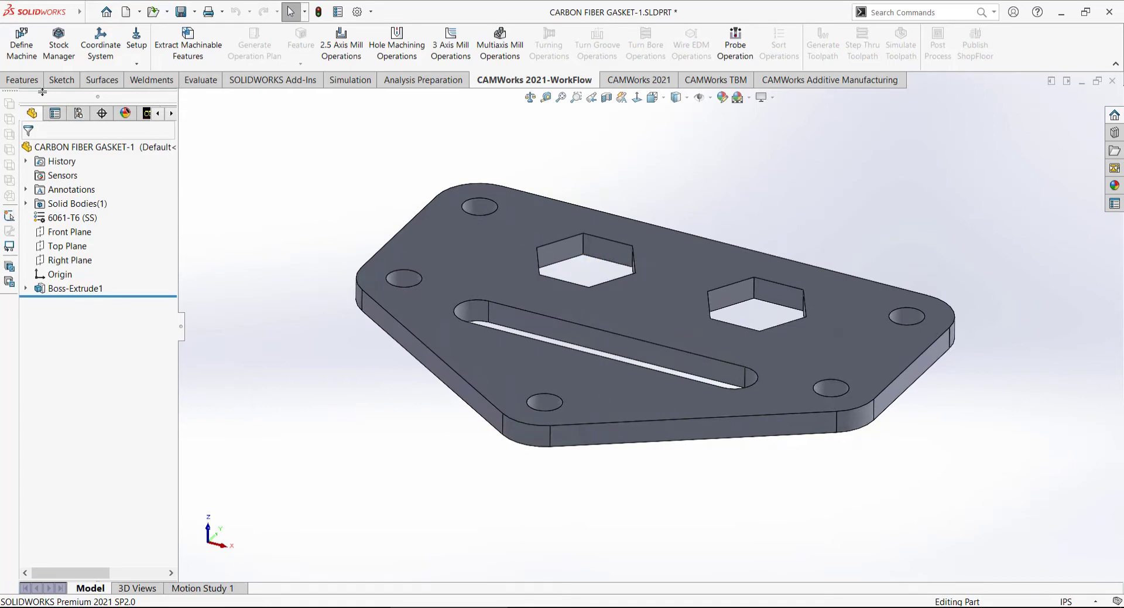
Step: Fillet all twelve vertical corner edges of the two hexagonal cutouts with a 0.125 in radius
{"action": "left_click", "coordinate": [27, 80]}
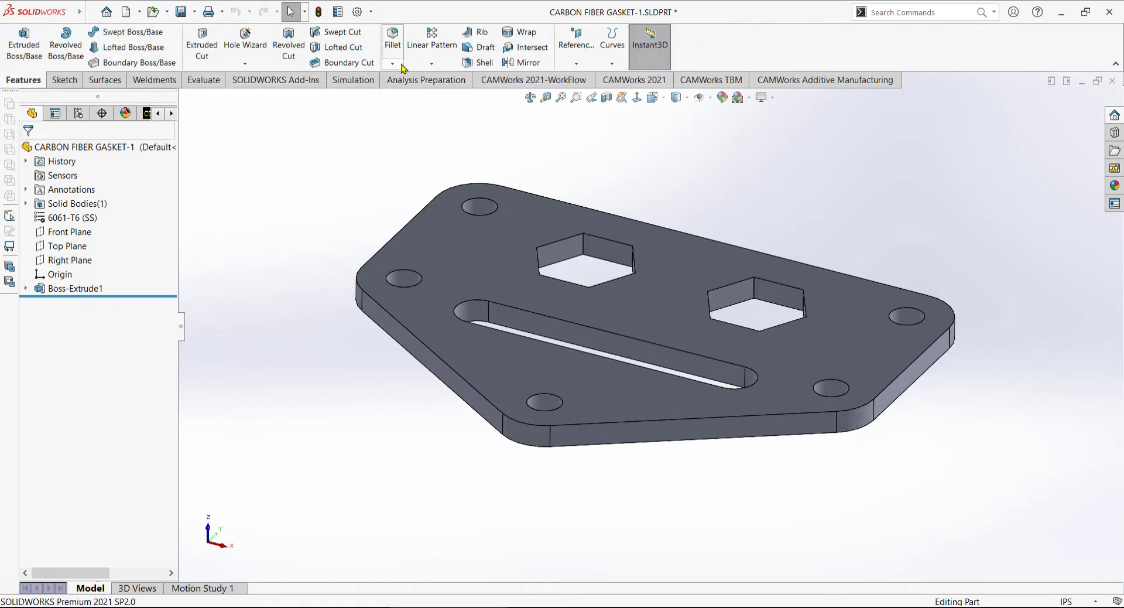
{"action": "left_click", "coordinate": [396, 57]}
{"action": "scroll", "coordinate": [575, 248], "scroll_direction": "down", "scroll_amount": 5}
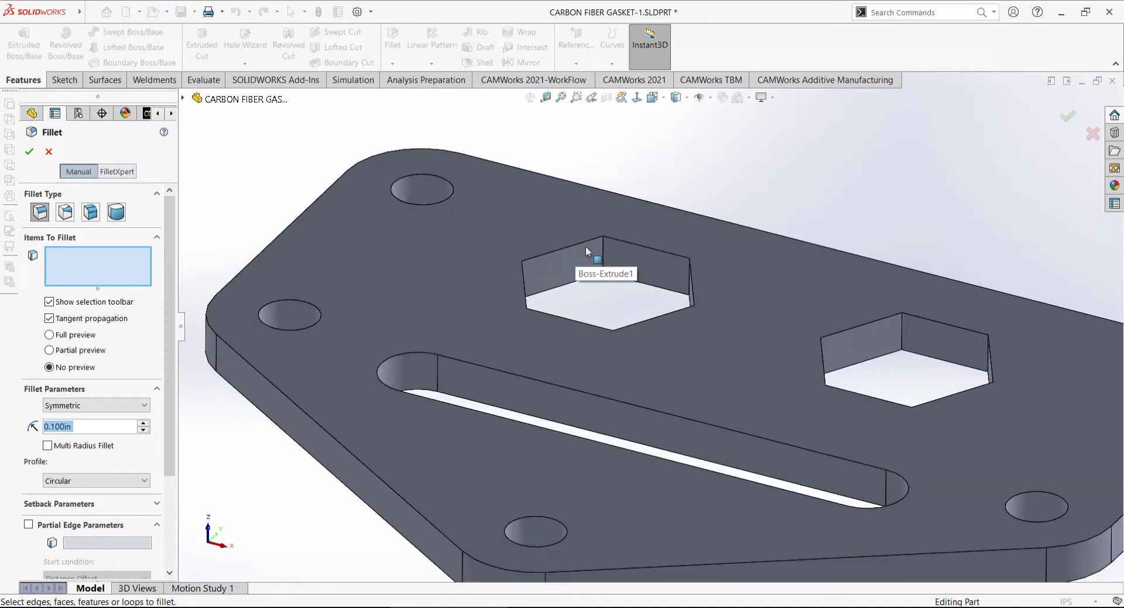
{"action": "type", "text": ".12"}
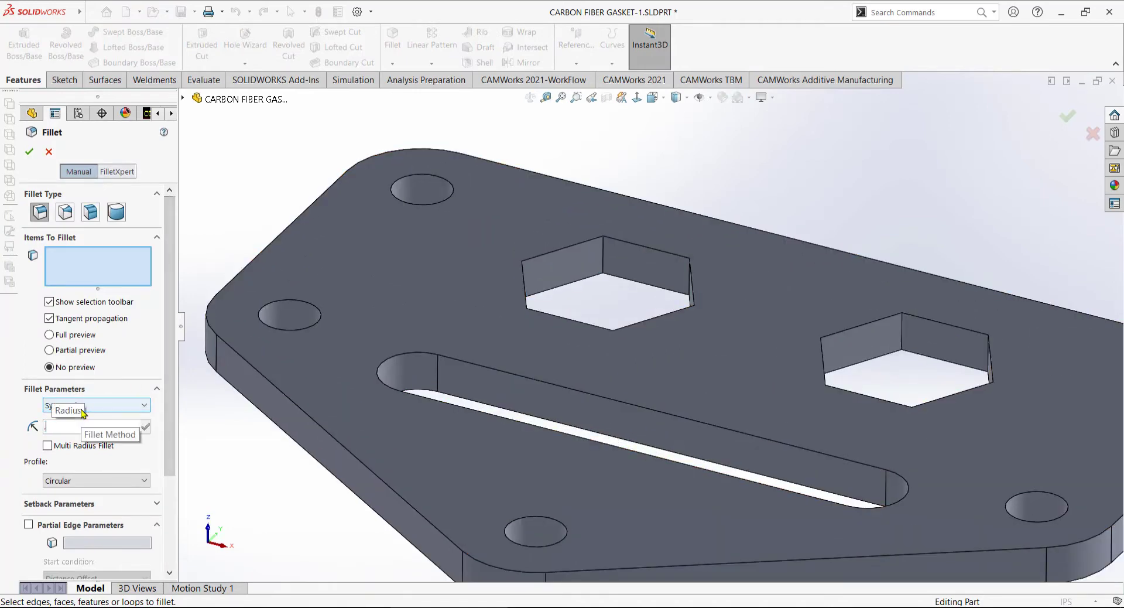
{"action": "type", "text": "5"}
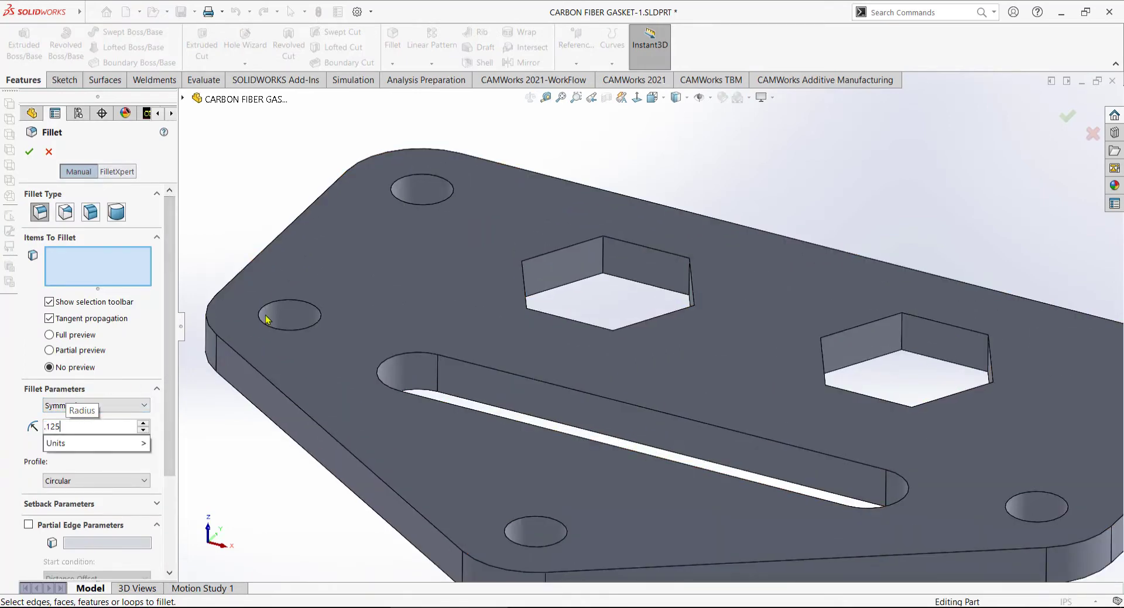
{"action": "left_click", "coordinate": [603, 260]}
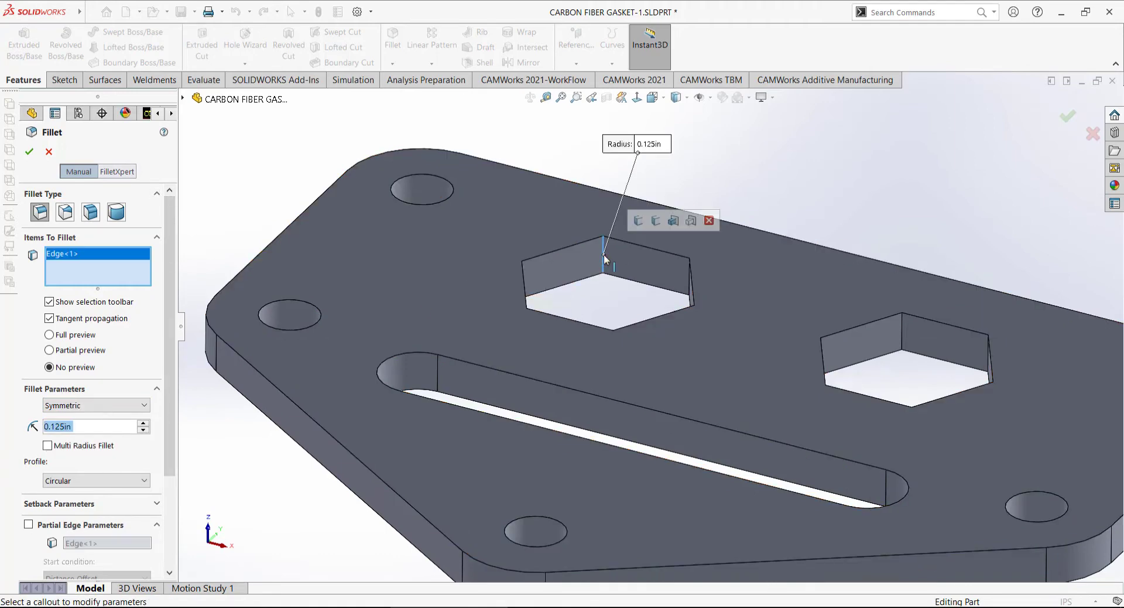
{"action": "left_click", "coordinate": [657, 225]}
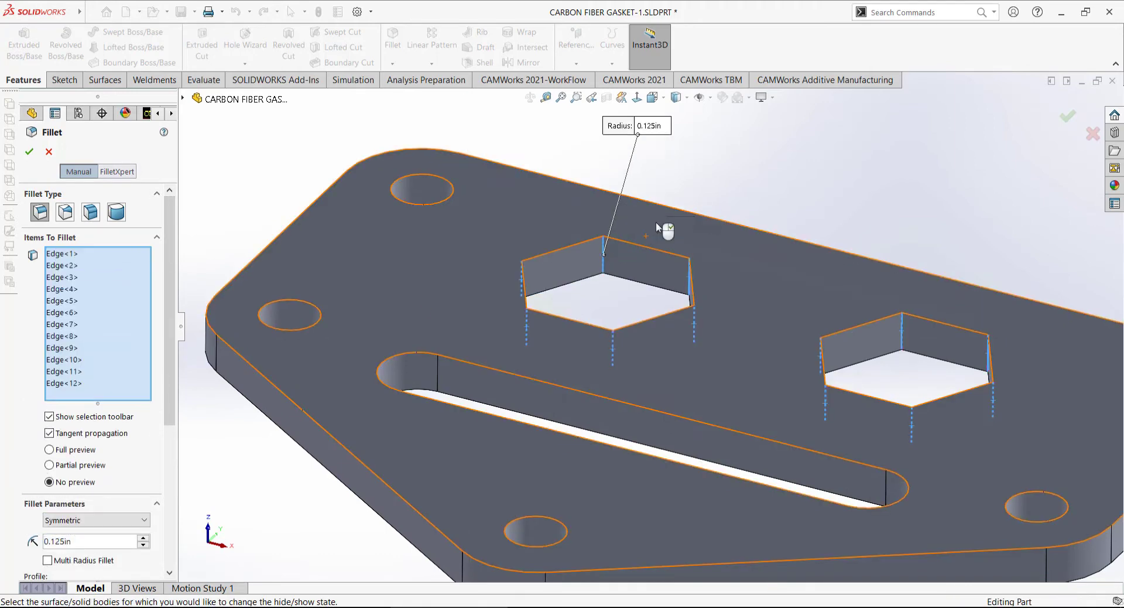
{"action": "key", "text": "Return"}
{"action": "key", "text": "f"}
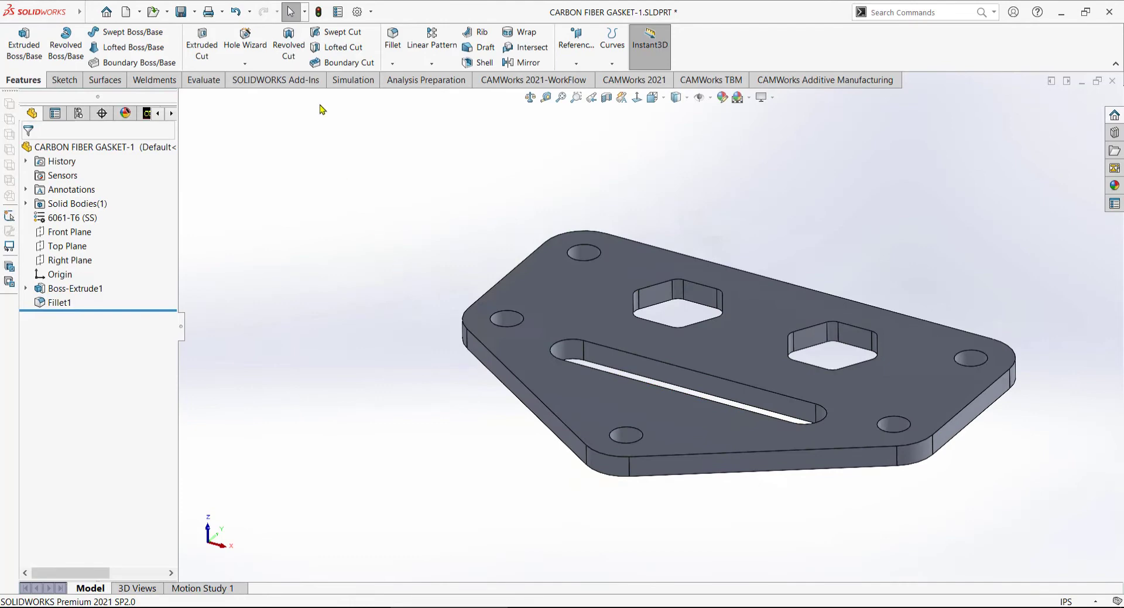
Step: Define Mill - Hass as the CAMWorks machine for the part
{"action": "middle_click_drag", "start_coordinate": [401, 248], "coordinate": [536, 215]}
{"action": "left_click", "coordinate": [519, 82]}
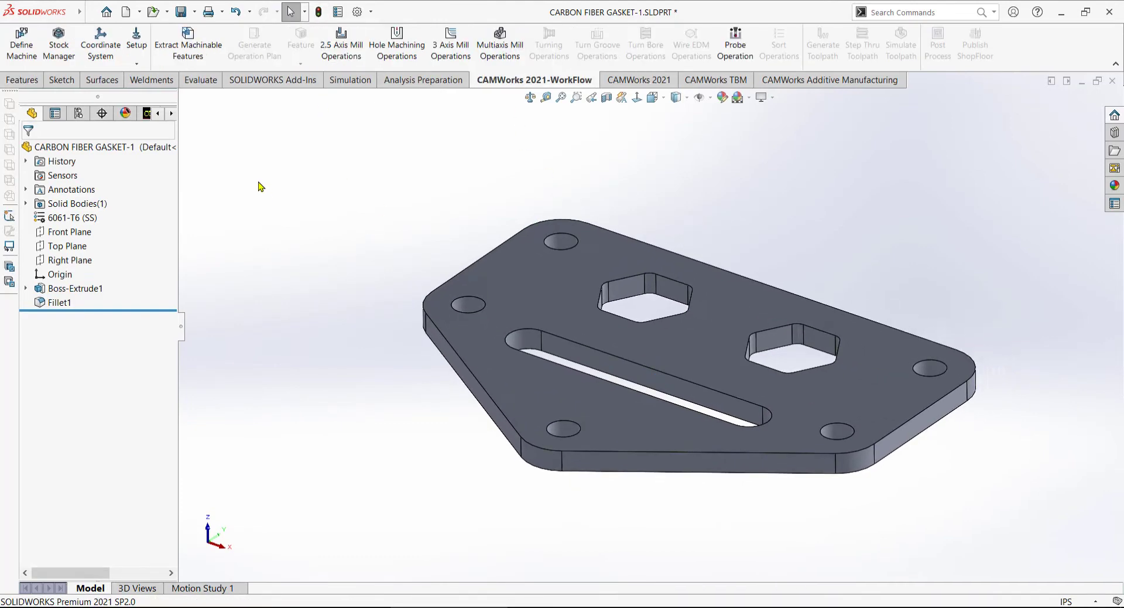
{"action": "left_click", "coordinate": [22, 39]}
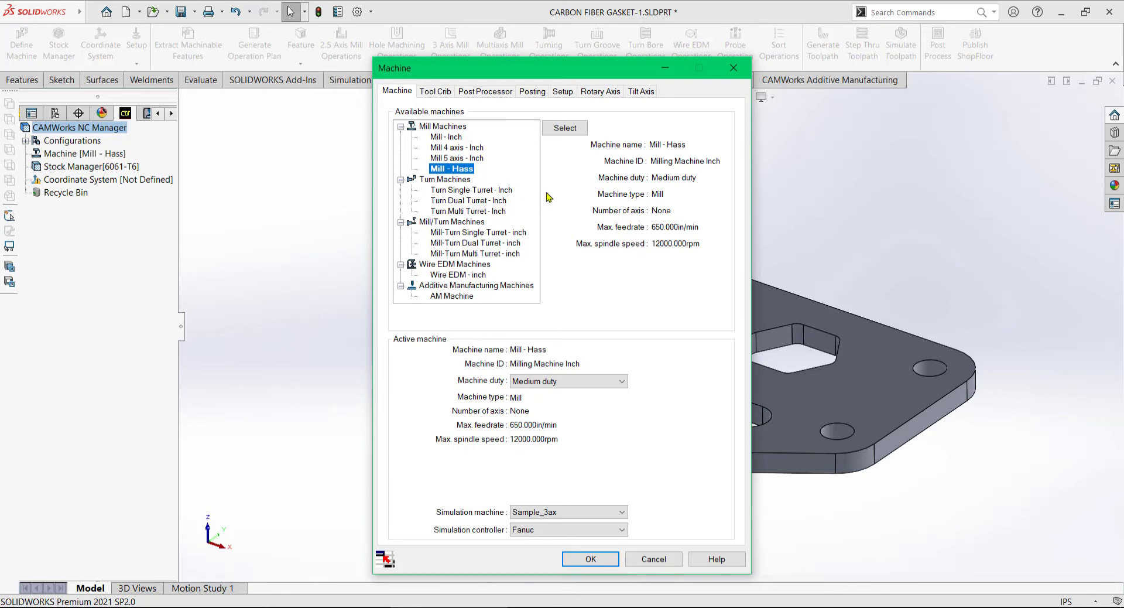
{"action": "left_click", "coordinate": [578, 128]}
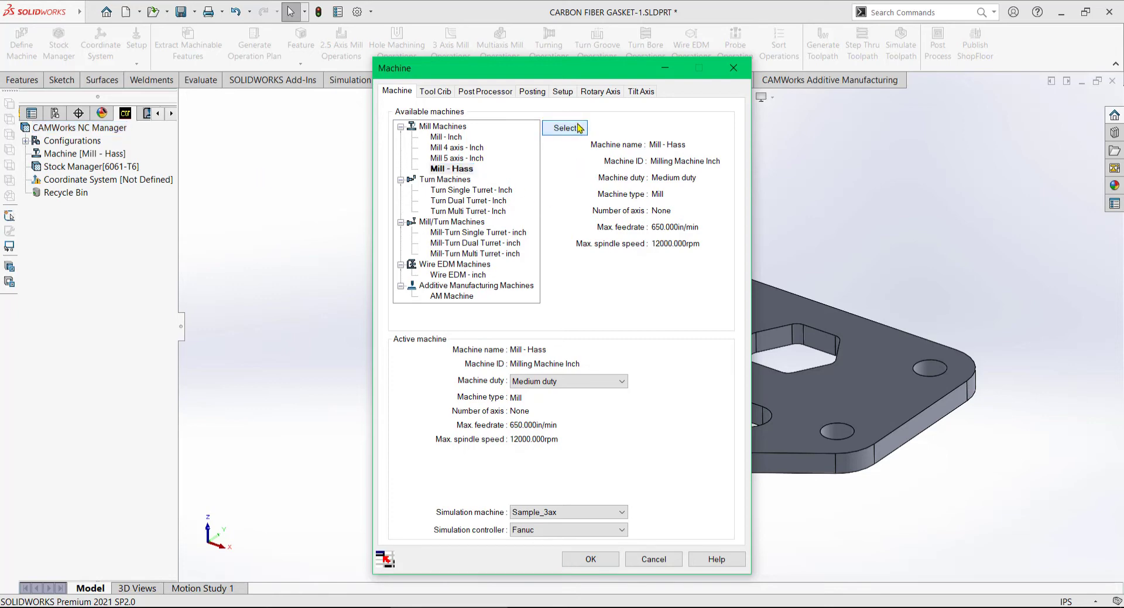
{"action": "left_click", "coordinate": [591, 559]}
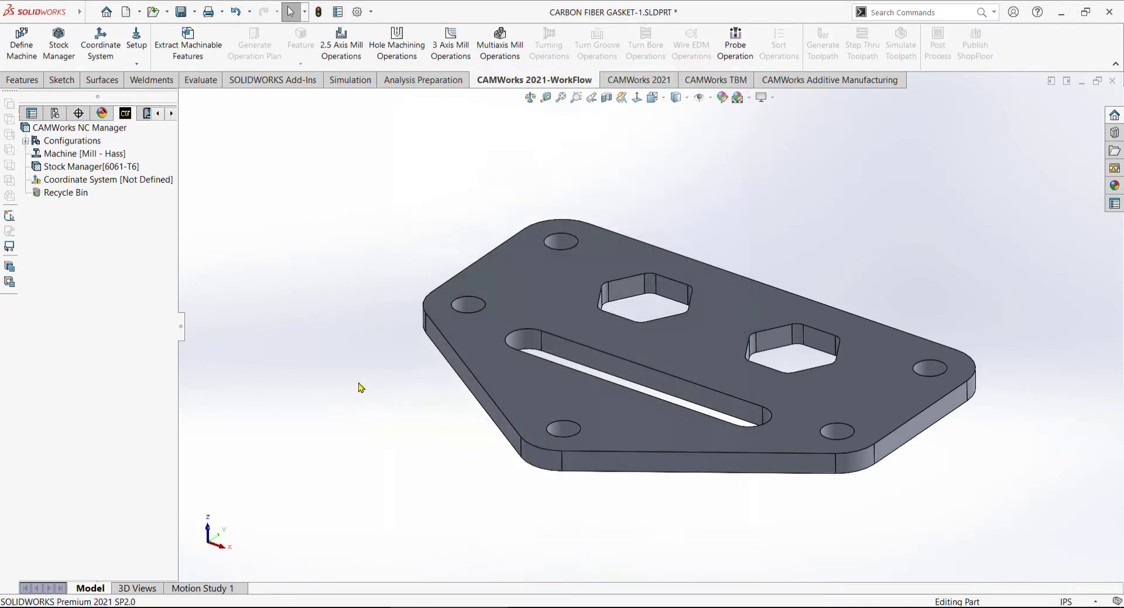
Step: Offset the stock bounding box by 0.1 in on both sides in X and Y
{"action": "left_click", "coordinate": [59, 41]}
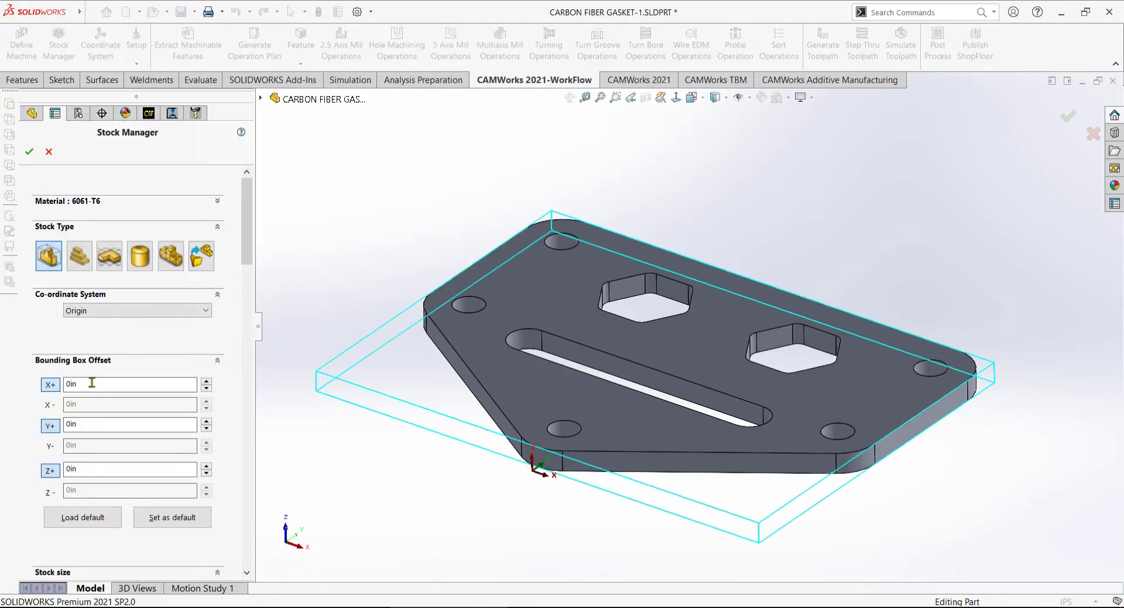
{"action": "scroll", "coordinate": [251, 254], "scroll_direction": "down", "scroll_amount": 3}
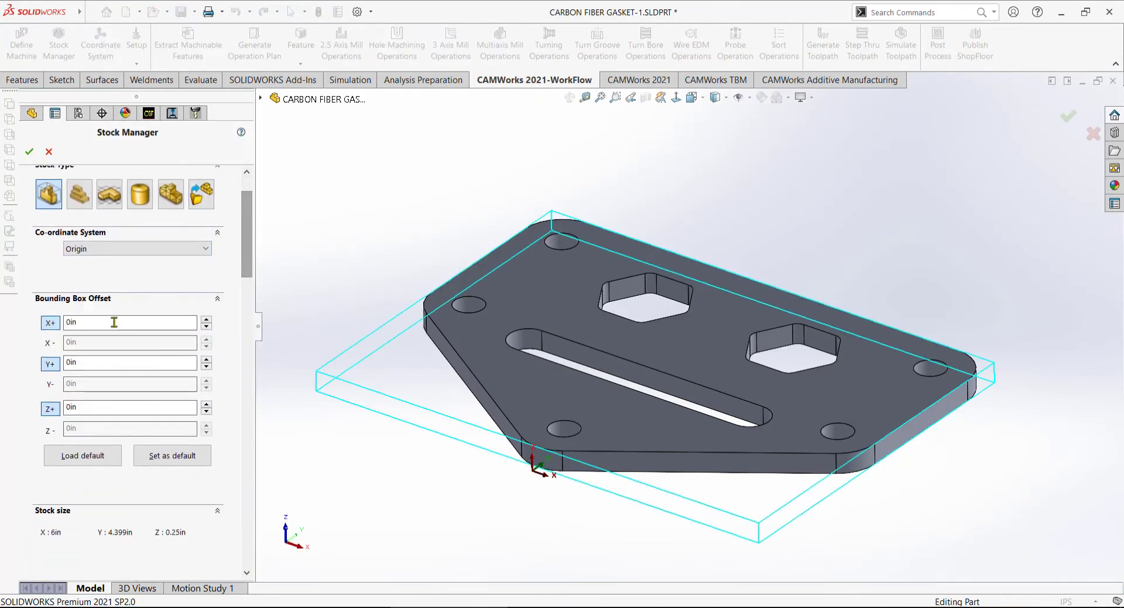
{"action": "left_click", "coordinate": [207, 320]}
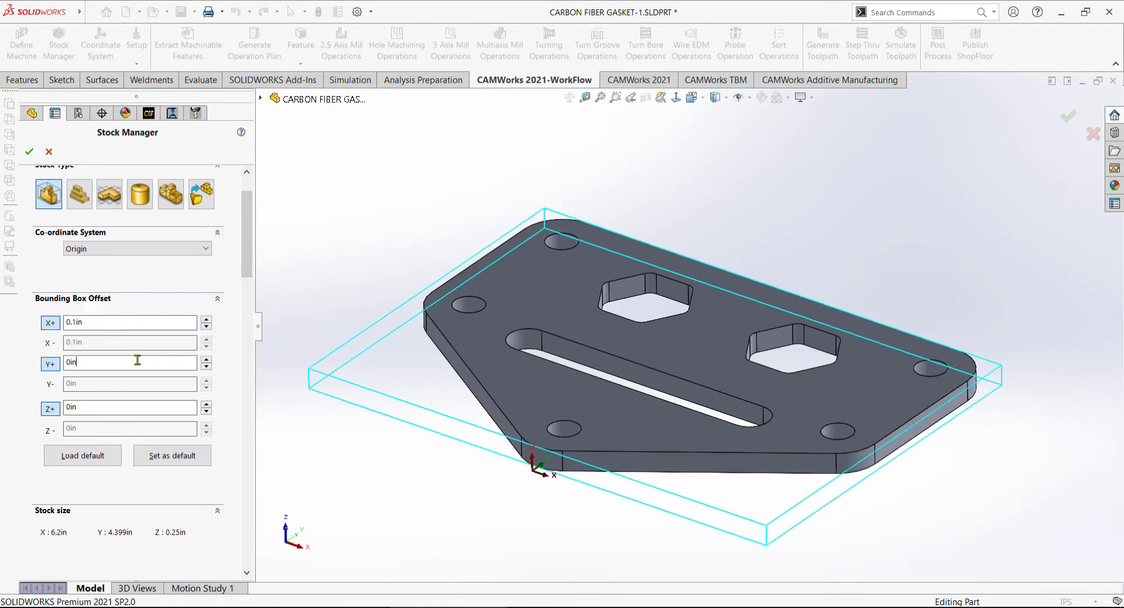
{"action": "left_click", "coordinate": [207, 360]}
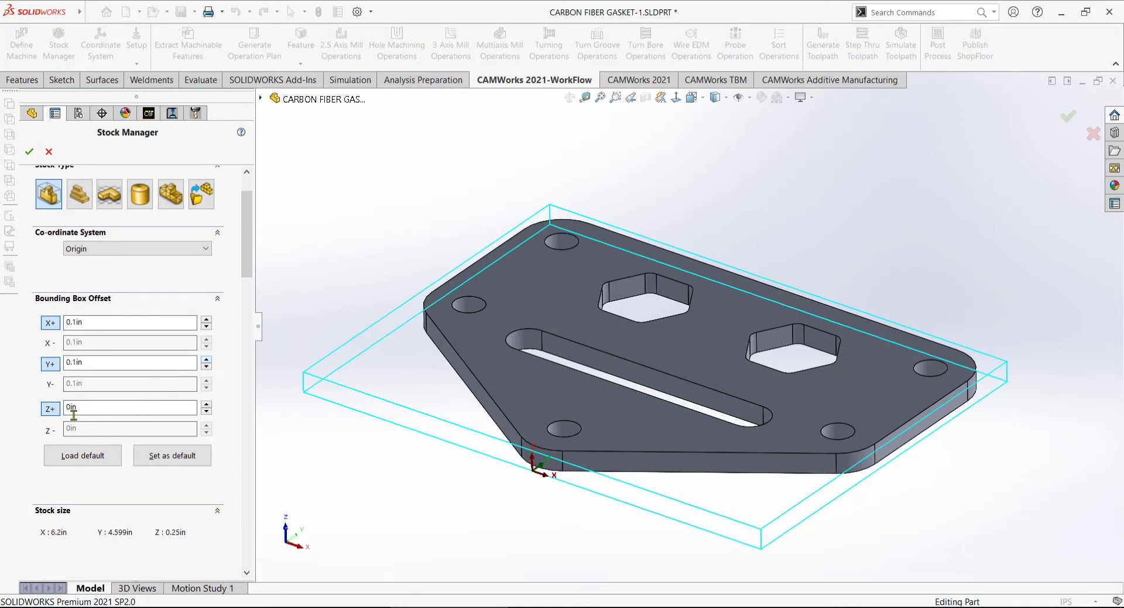
Step: Unlink the stock's Z offsets, set Z+ to 0.1 in and Z- to 0.25 in, and accept the stock
{"action": "left_click", "coordinate": [50, 409]}
{"action": "left_click_drag", "start_coordinate": [106, 409], "coordinate": [59, 409]}
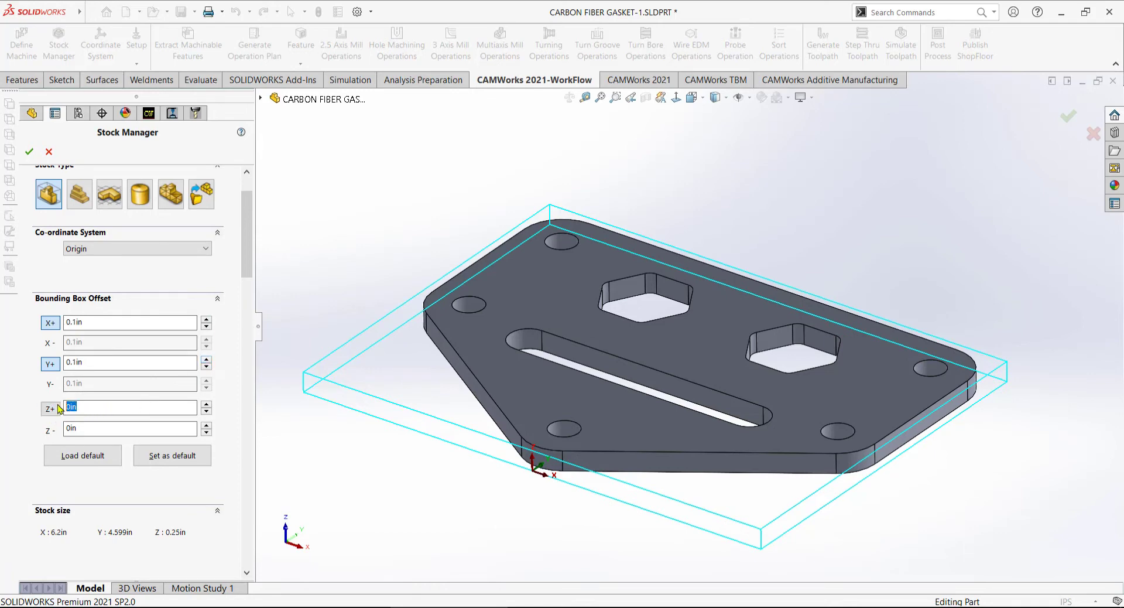
{"action": "type", "text": "0.1"}
{"action": "left_click_drag", "start_coordinate": [79, 429], "coordinate": [5, 430]}
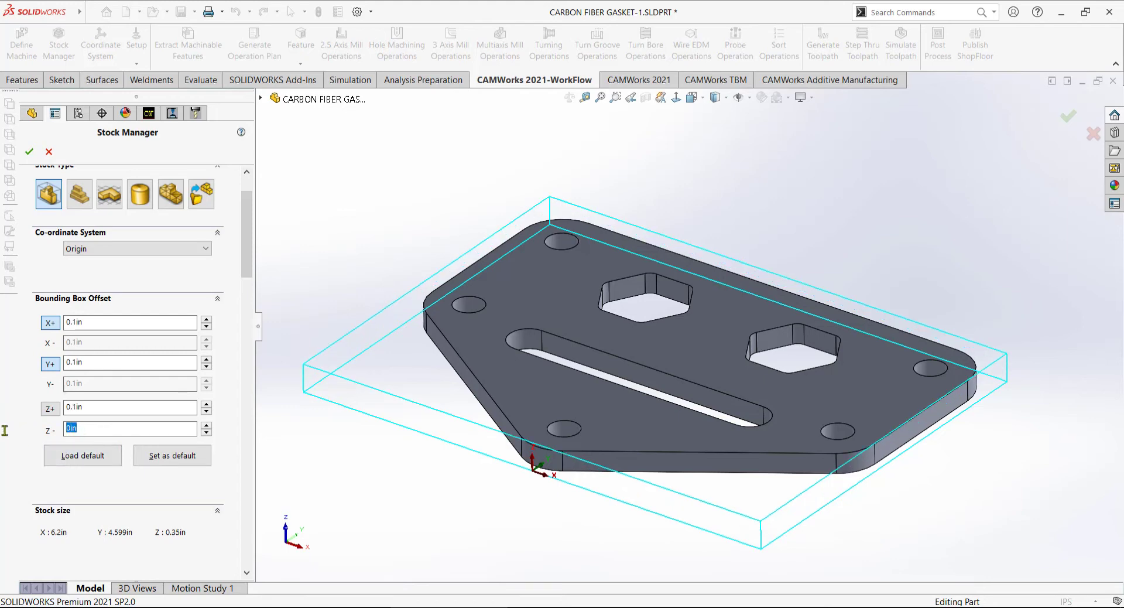
{"action": "type", "text": "0.25"}
{"action": "left_click", "coordinate": [32, 157]}
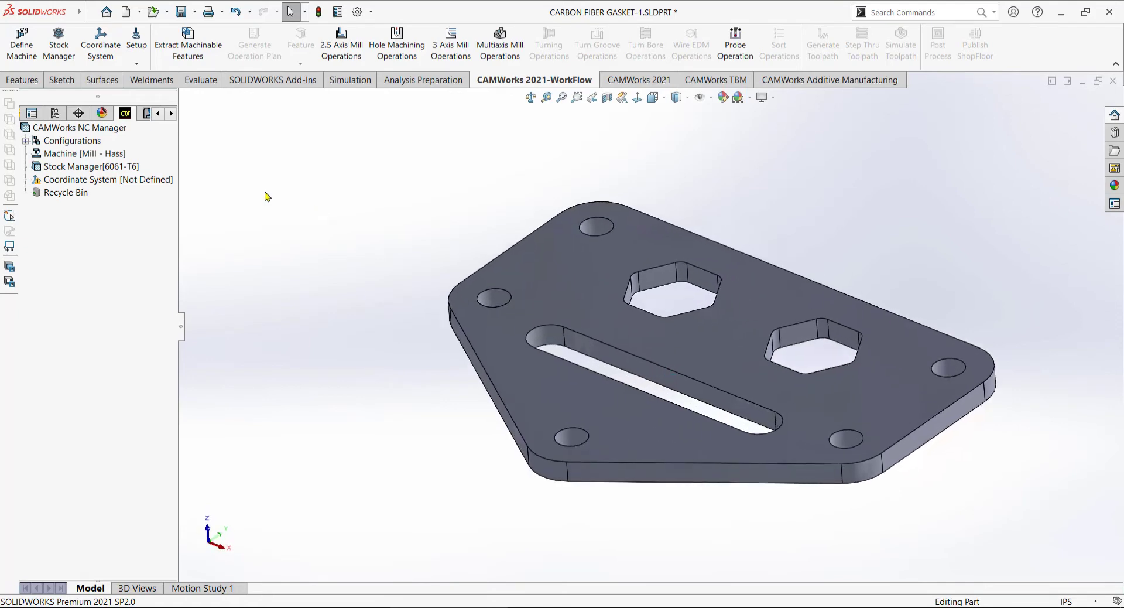
Step: Create a user-defined fixture coordinate system, picking the short end face for X, the long straight side face for Y and the top face for Z
{"action": "left_click", "coordinate": [100, 53]}
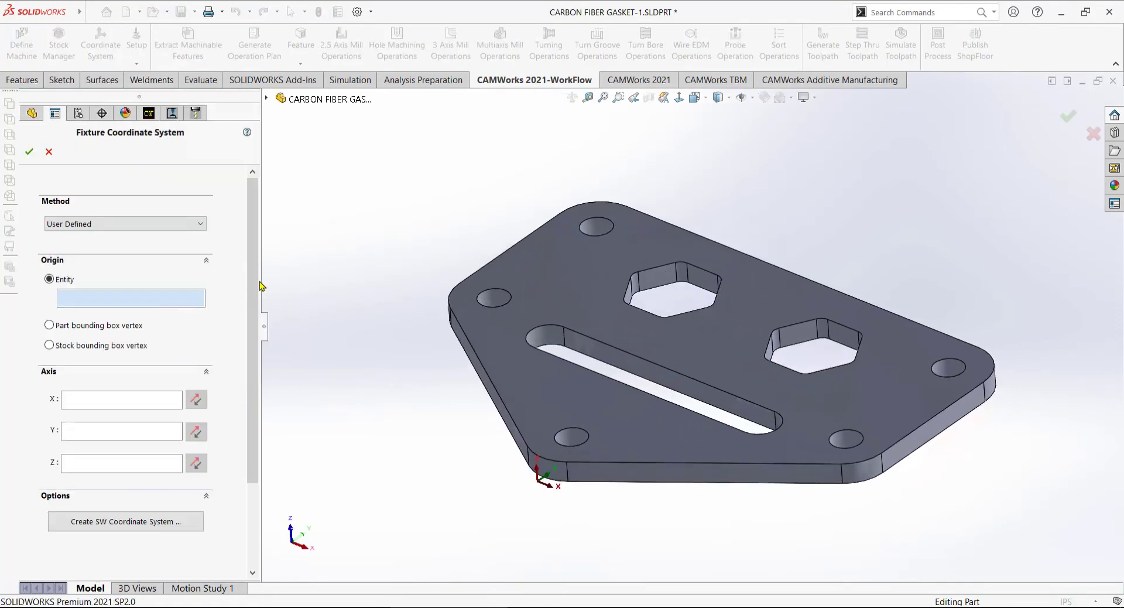
{"action": "left_click", "coordinate": [151, 399]}
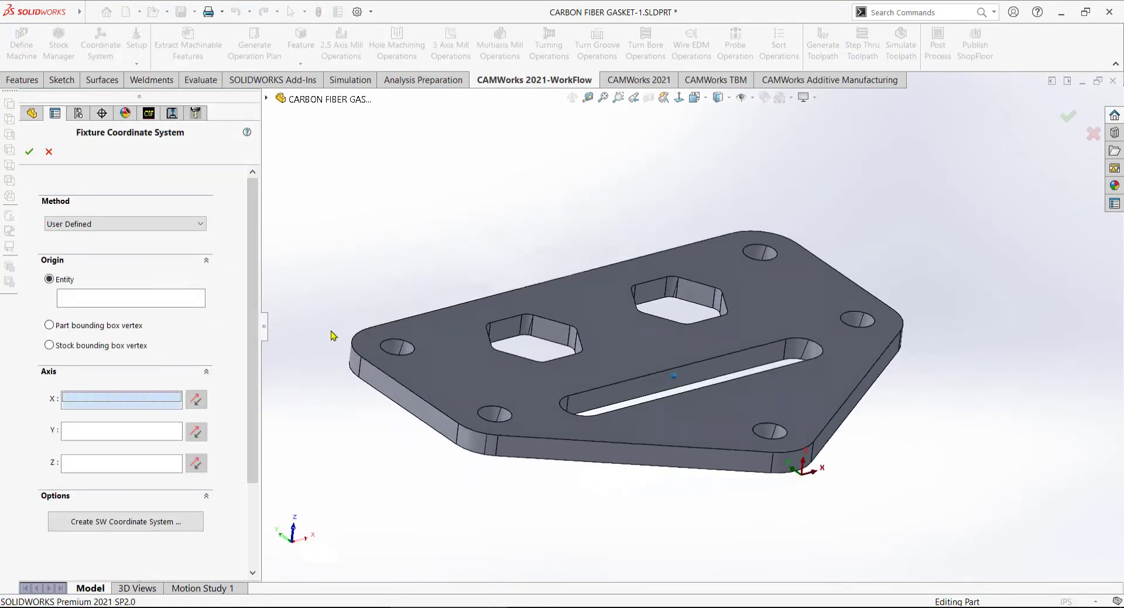
{"action": "left_click", "coordinate": [458, 423]}
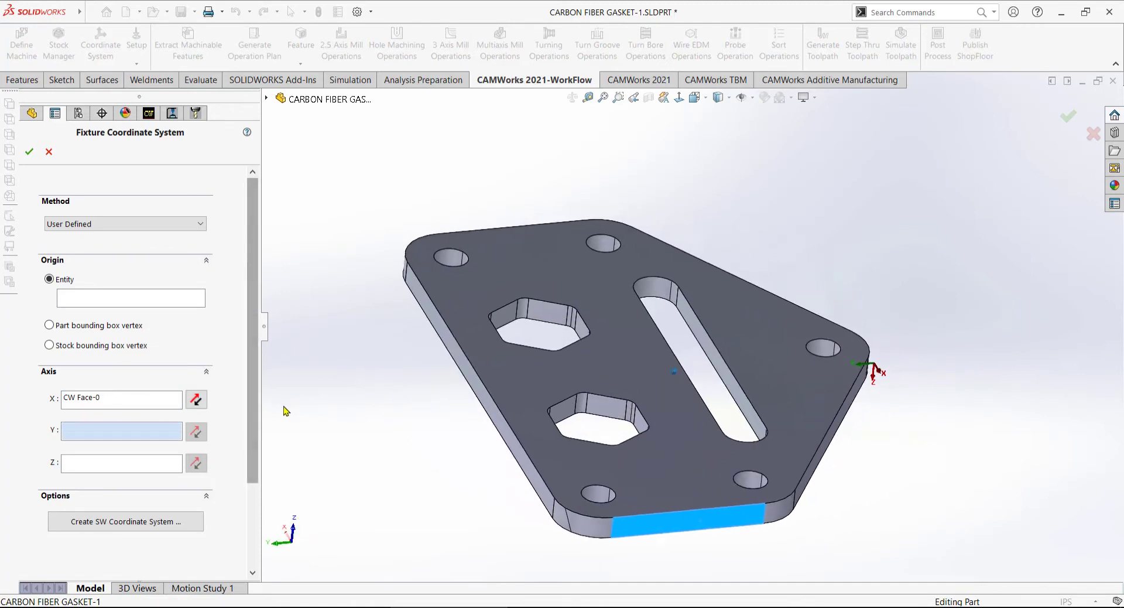
{"action": "left_click", "coordinate": [476, 386]}
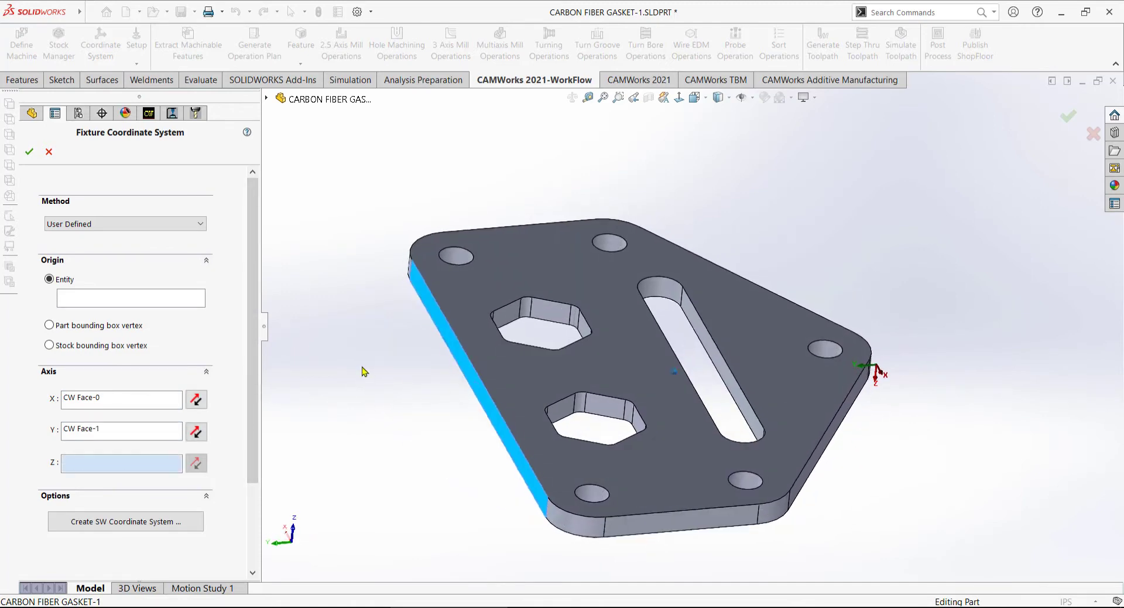
{"action": "left_click", "coordinate": [644, 347]}
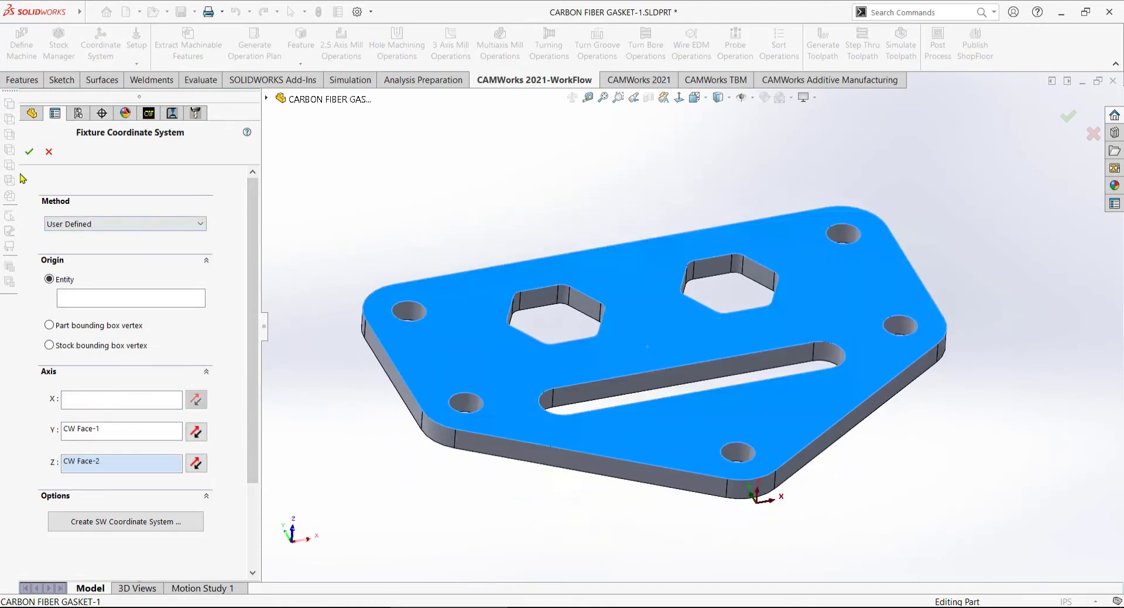
{"action": "left_click", "coordinate": [29, 152]}
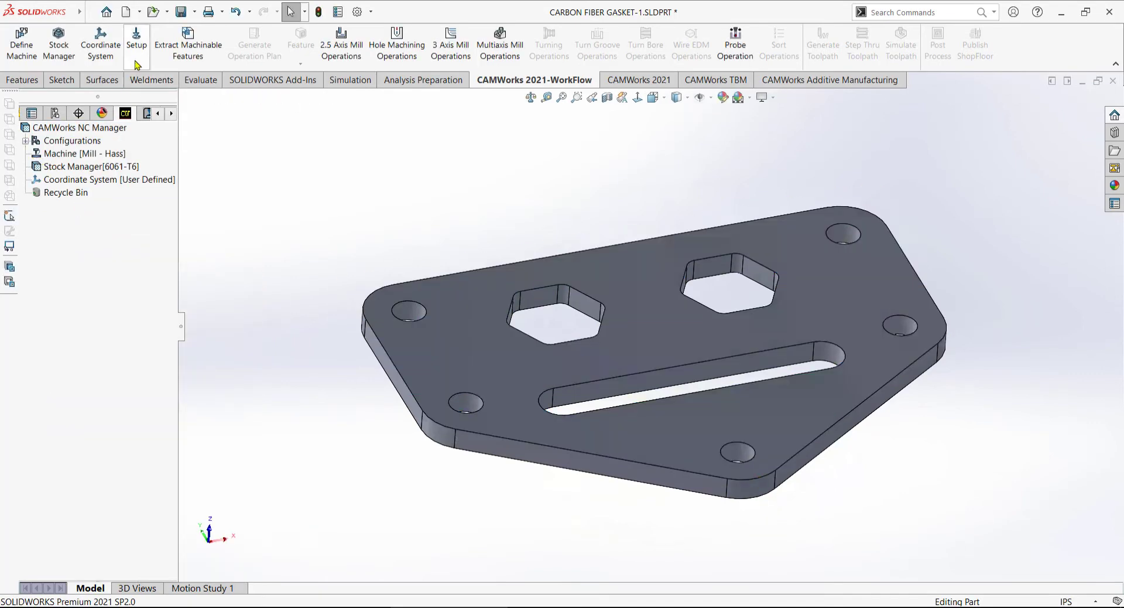
Step: Create a mill setup using the plate's top face as its entity
{"action": "left_click", "coordinate": [137, 62]}
{"action": "left_click", "coordinate": [163, 81]}
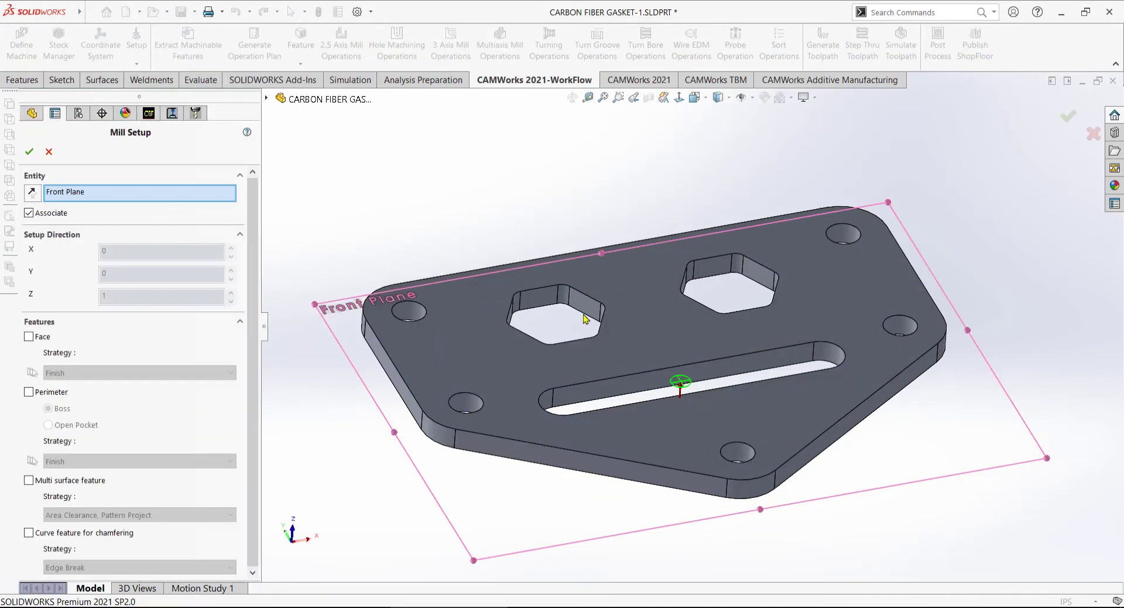
{"action": "left_click", "coordinate": [653, 311]}
{"action": "left_click", "coordinate": [29, 151]}
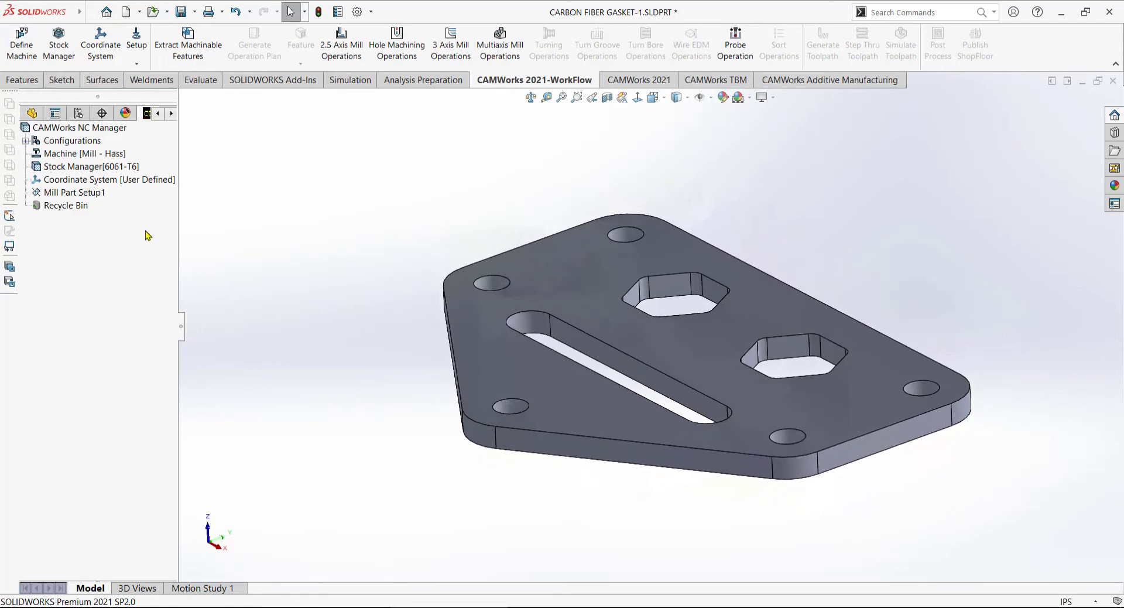
Step: Add a 2.5 axis Face Feature on the plate's top face to the mill setup, with the Finish strategy and an Upto Stock end condition
{"action": "left_click", "coordinate": [92, 194]}
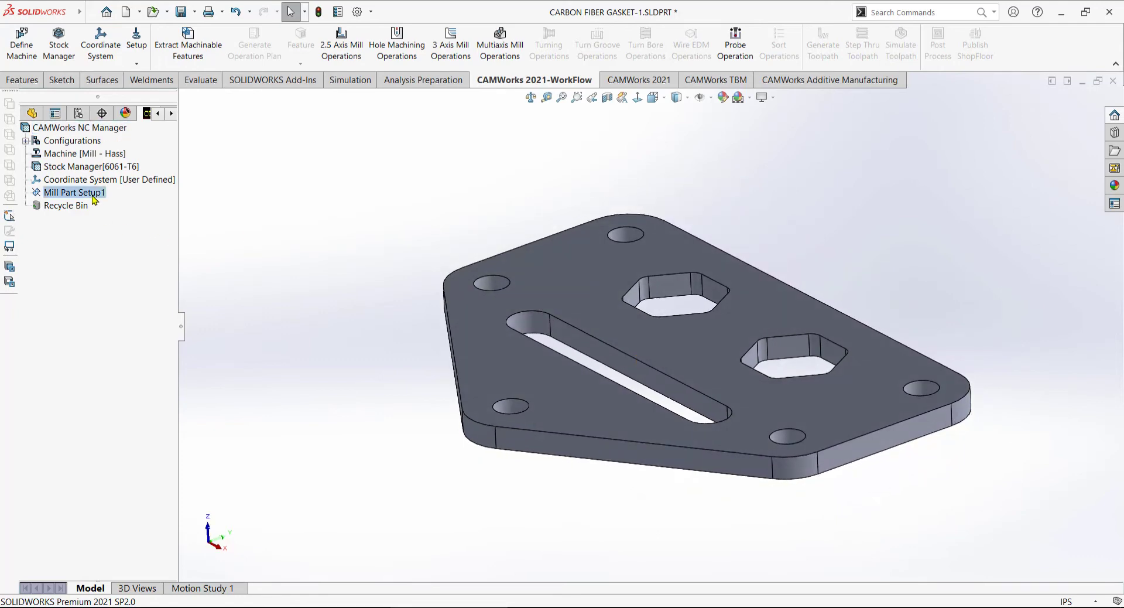
{"action": "right_click", "coordinate": [92, 196]}
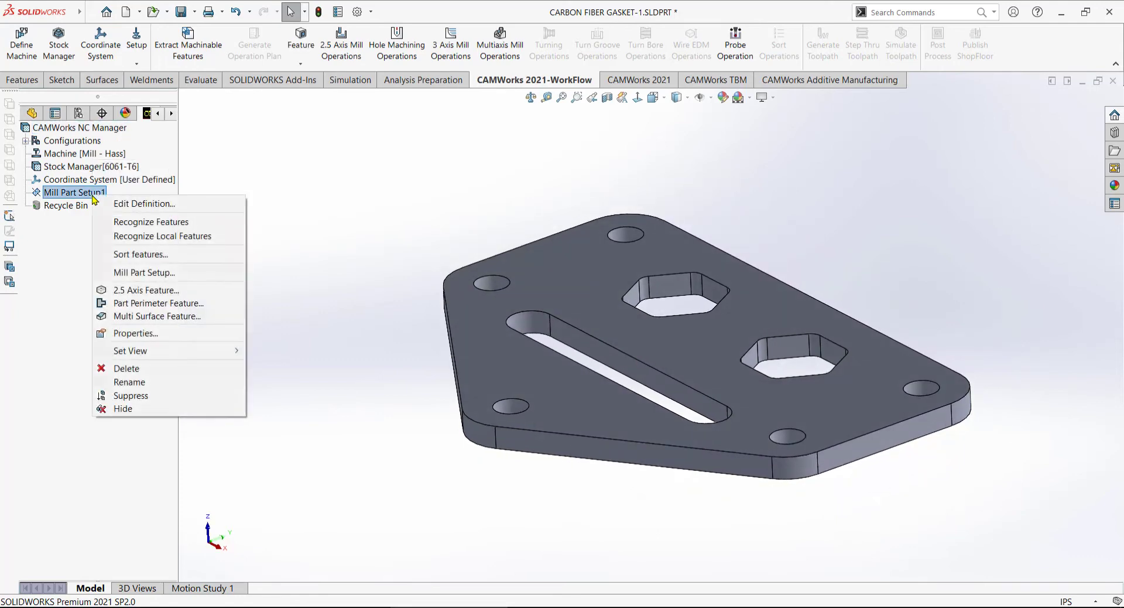
{"action": "left_click", "coordinate": [150, 290]}
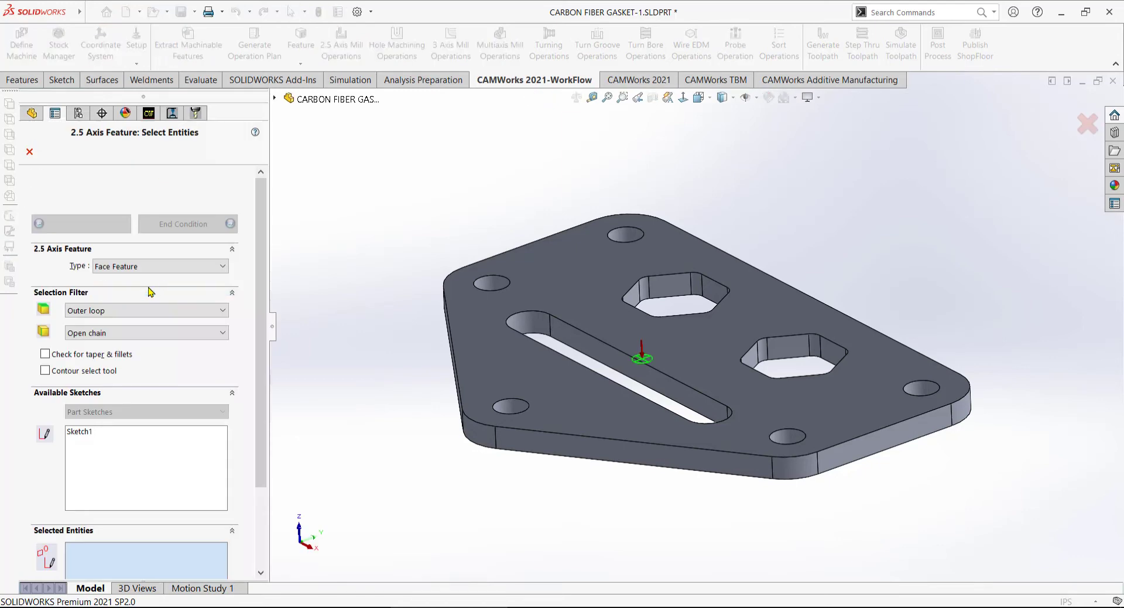
{"action": "left_click", "coordinate": [198, 267]}
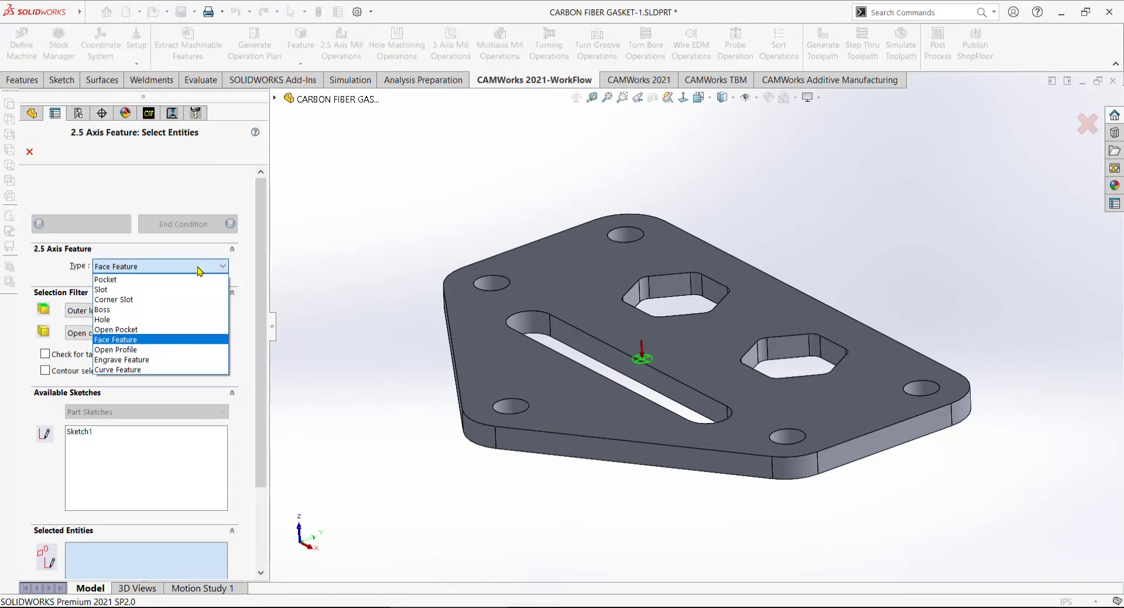
{"action": "left_click", "coordinate": [150, 338]}
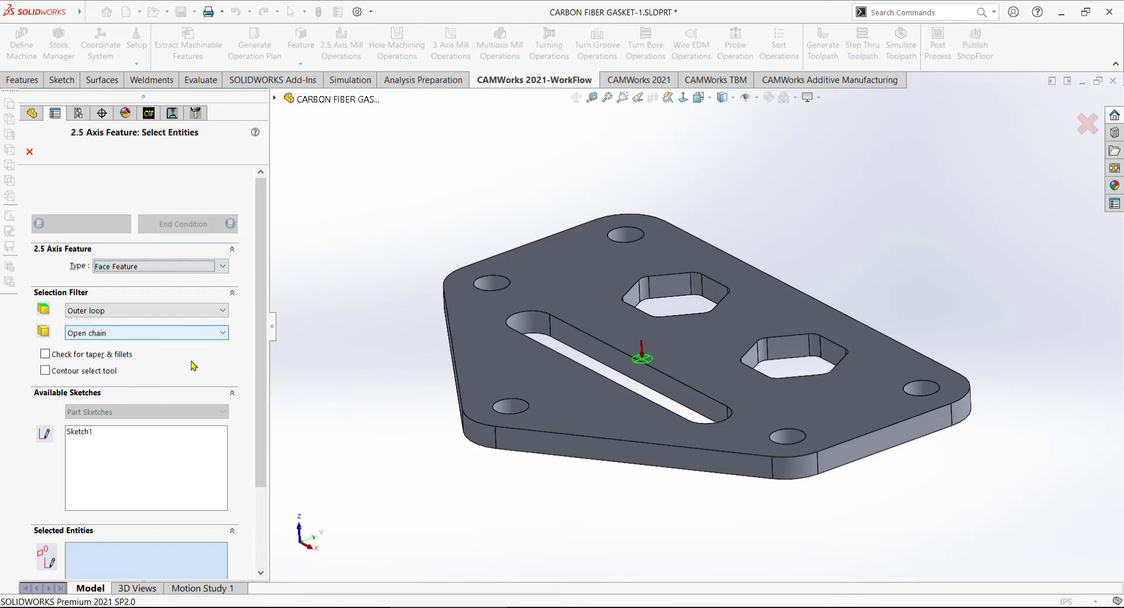
{"action": "left_click", "coordinate": [577, 288]}
{"action": "left_click", "coordinate": [184, 227]}
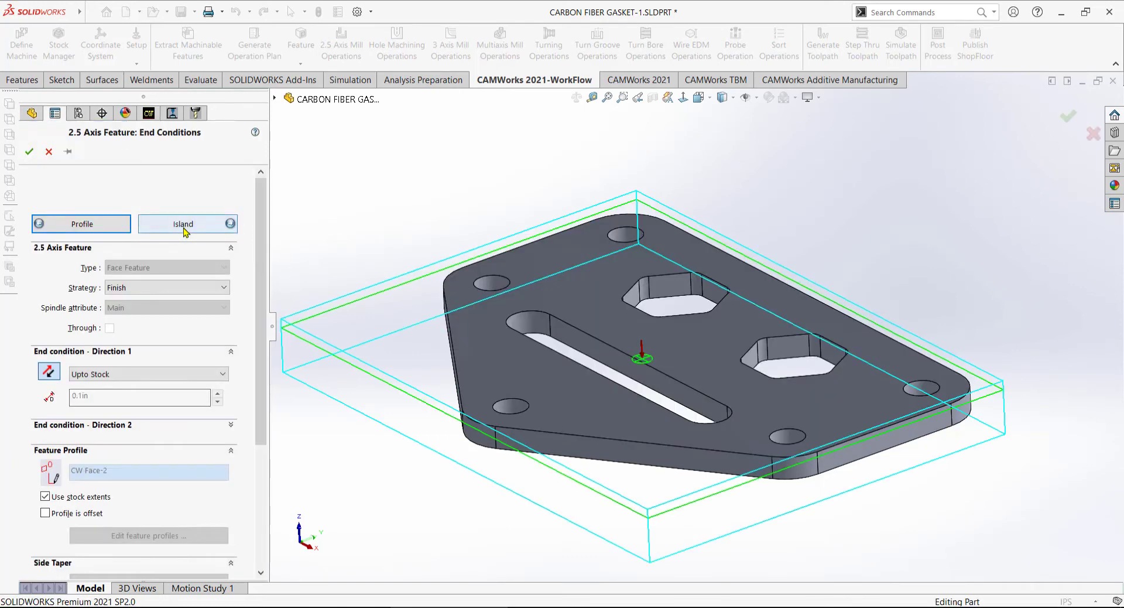
{"action": "left_click", "coordinate": [29, 151]}
Step: Generate the operation plan for the face feature and the toolpath for its face mill operation
{"action": "left_click", "coordinate": [120, 206]}
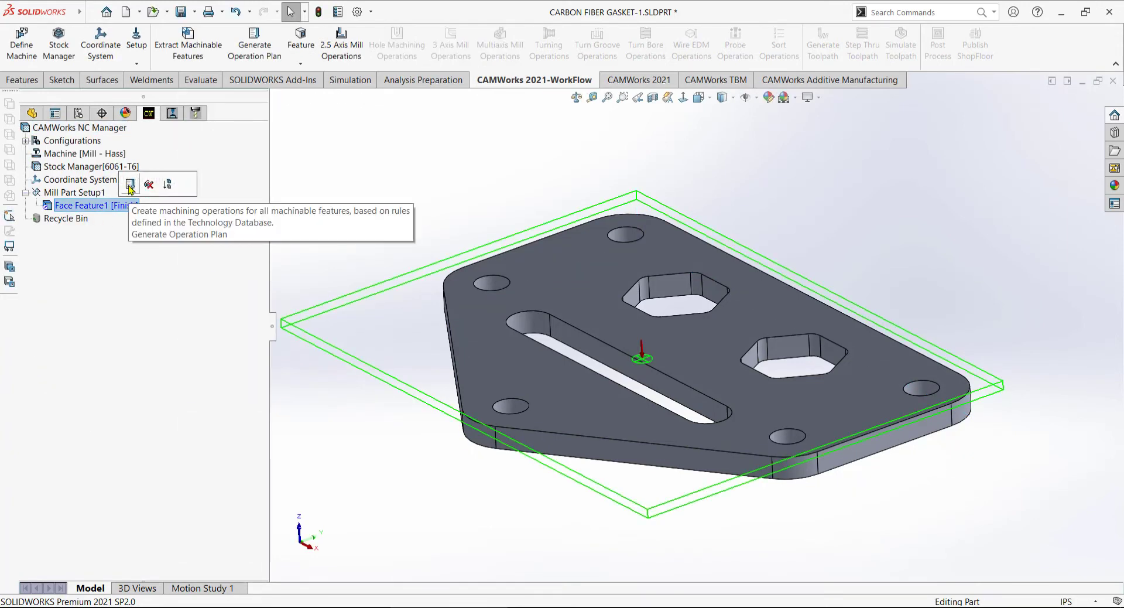
{"action": "left_click", "coordinate": [130, 186]}
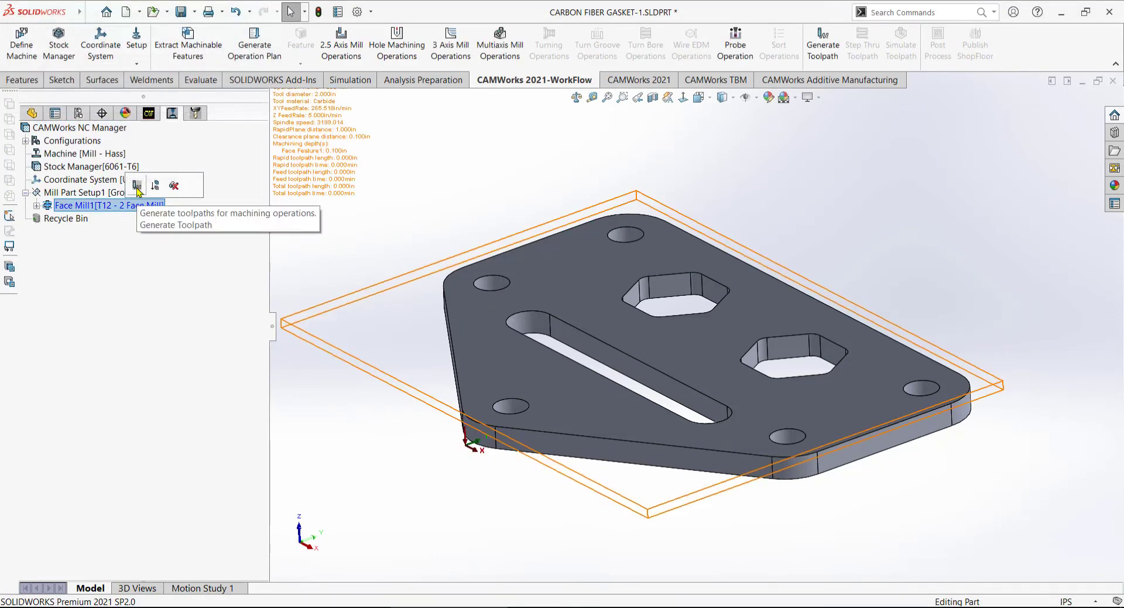
{"action": "left_click", "coordinate": [137, 186]}
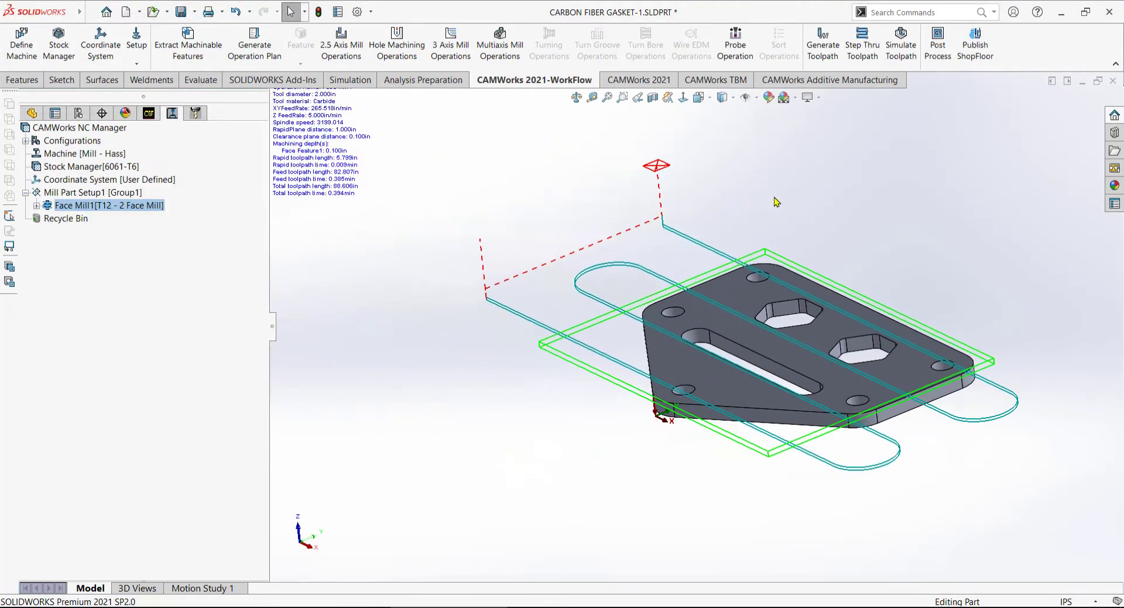
Step: Simulate the face mill toolpath to its end and compare the machined stock with the design part
{"action": "left_click", "coordinate": [901, 52]}
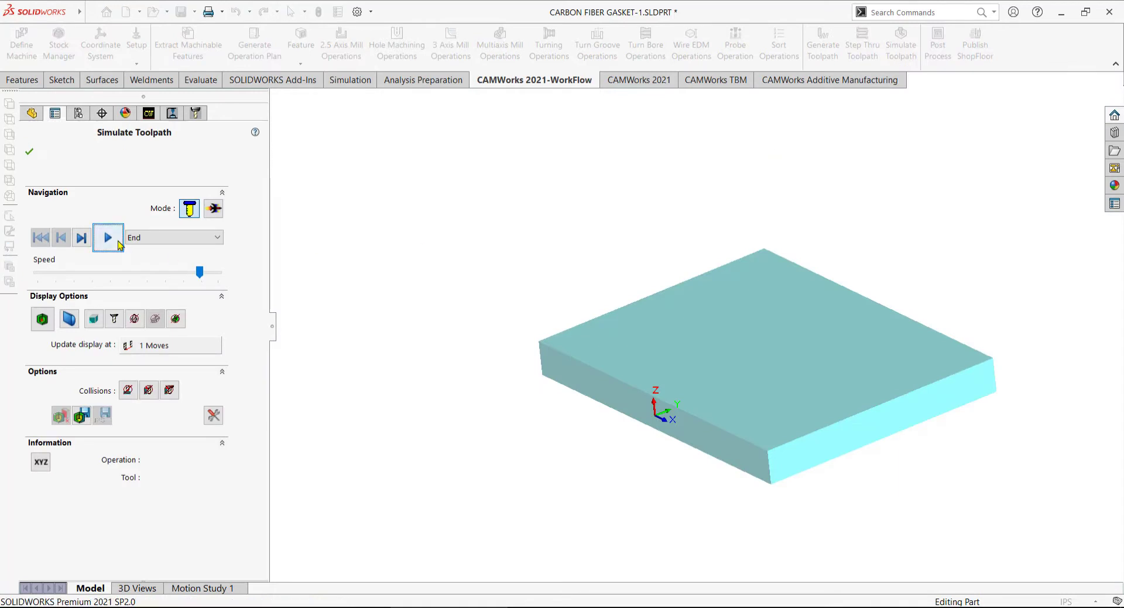
{"action": "left_click", "coordinate": [118, 242]}
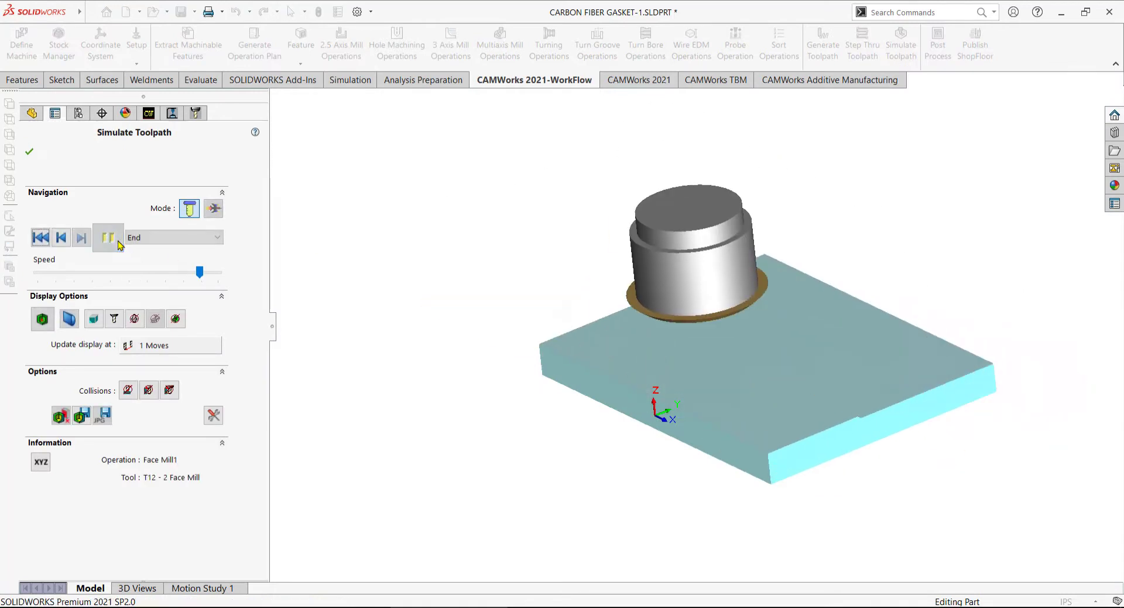
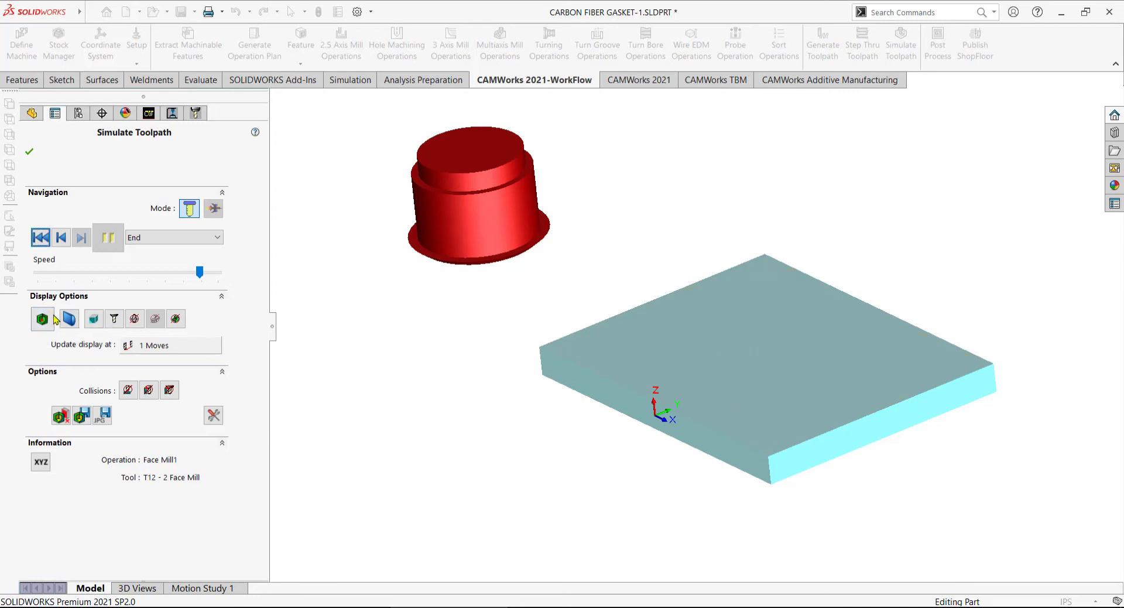
{"action": "left_click", "coordinate": [42, 319]}
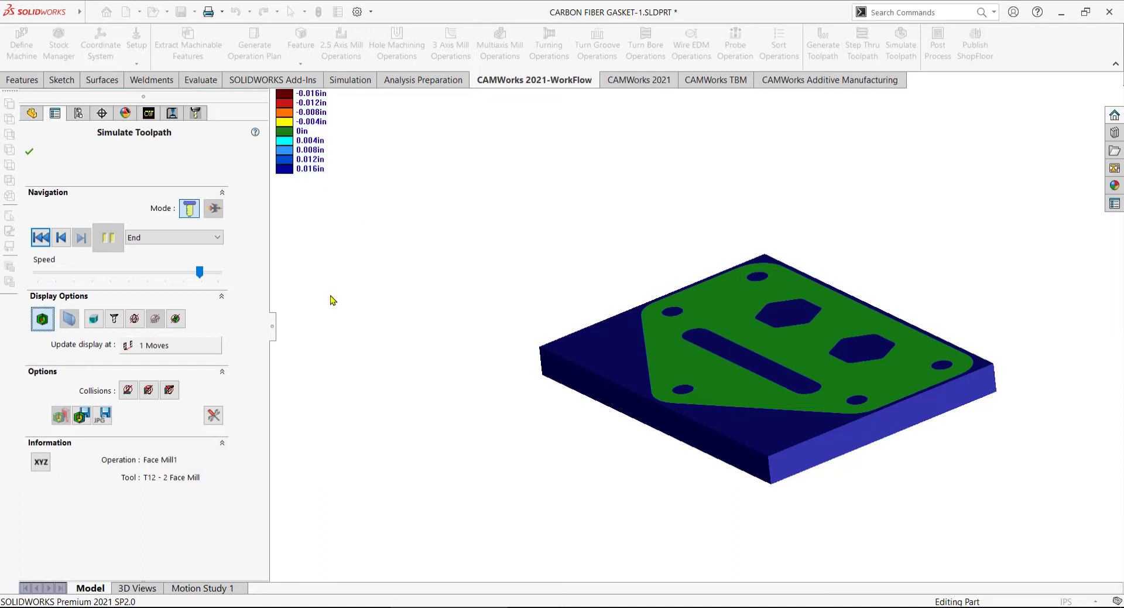
{"action": "left_click", "coordinate": [29, 152]}
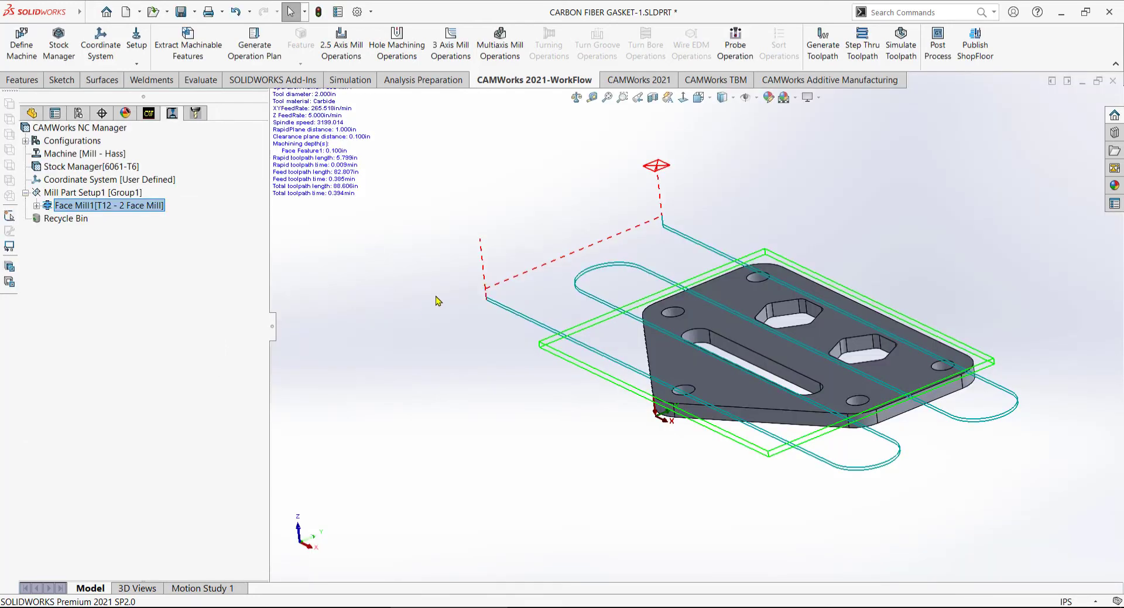
Step: Start a Contour Mill operation in the mill setup with the T03 0.5 Flat End tool and a new part perimeter feature
{"action": "left_click", "coordinate": [111, 195]}
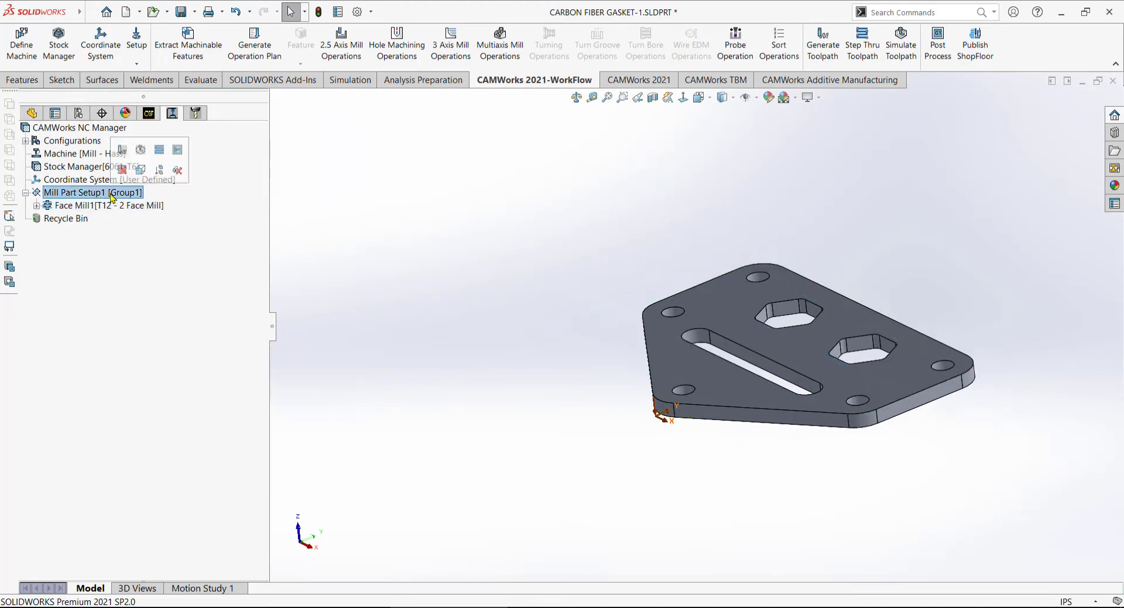
{"action": "right_click", "coordinate": [113, 198]}
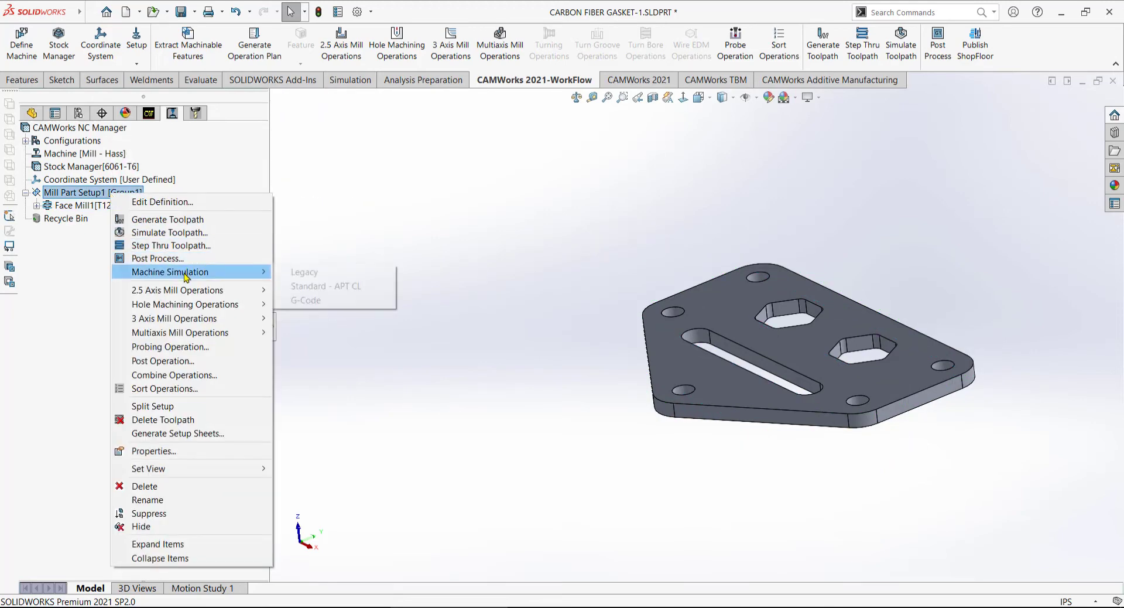
{"action": "mouse_move", "coordinate": [184, 292]}
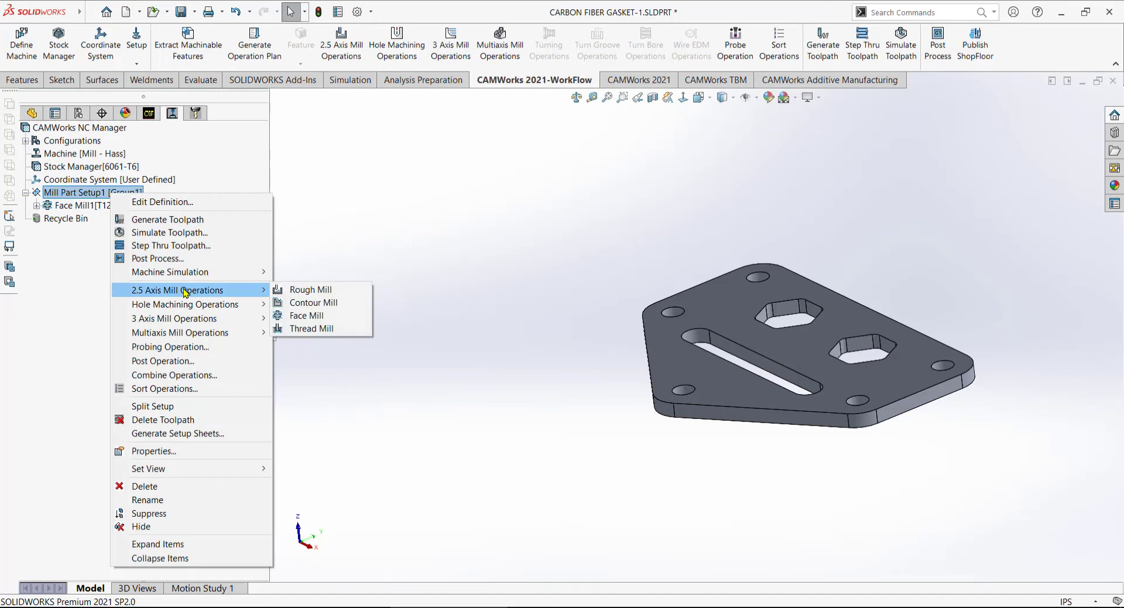
{"action": "left_click", "coordinate": [306, 302]}
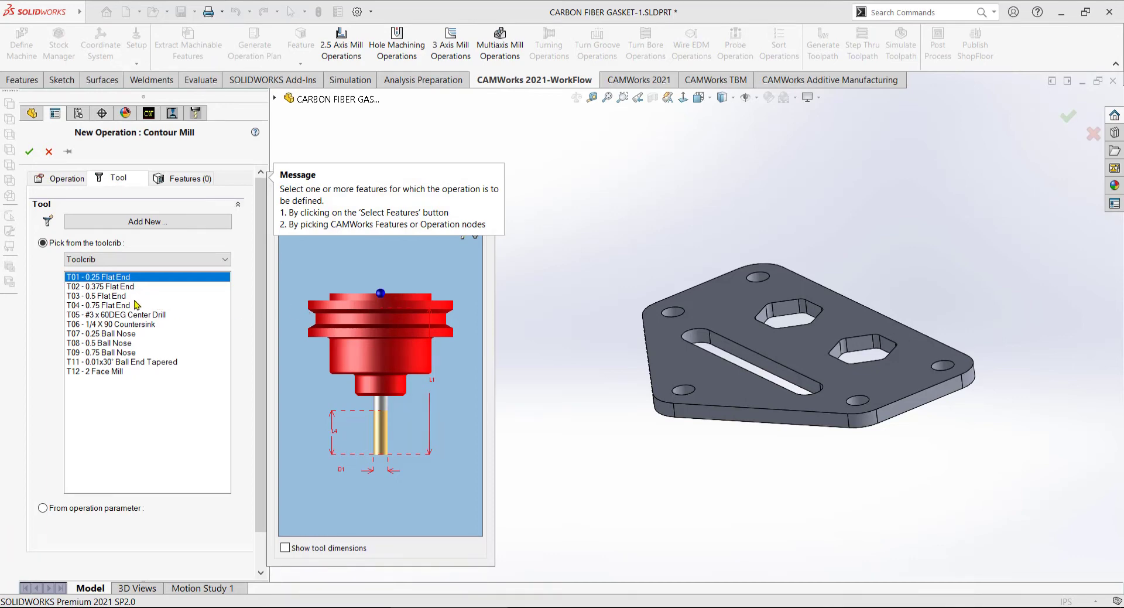
{"action": "left_click", "coordinate": [116, 298]}
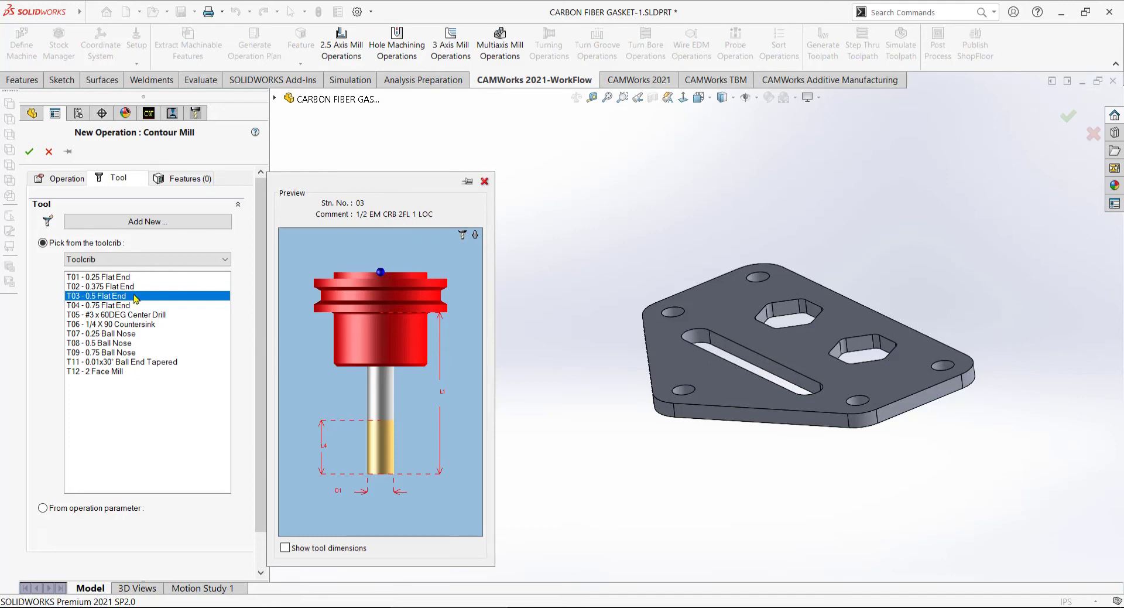
{"action": "left_click", "coordinate": [202, 180]}
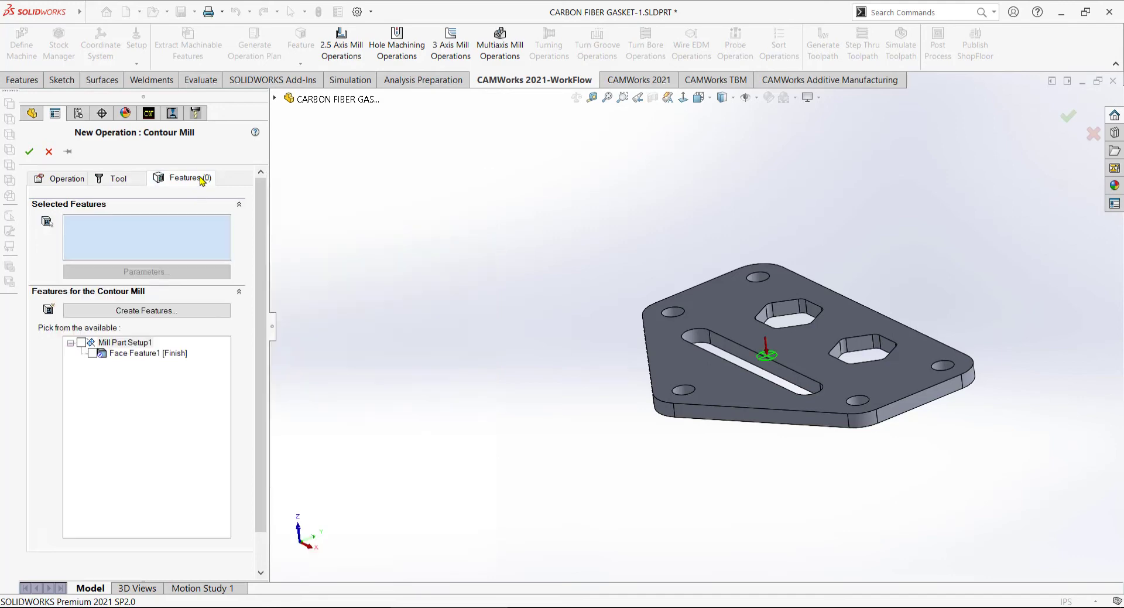
{"action": "left_click", "coordinate": [161, 314]}
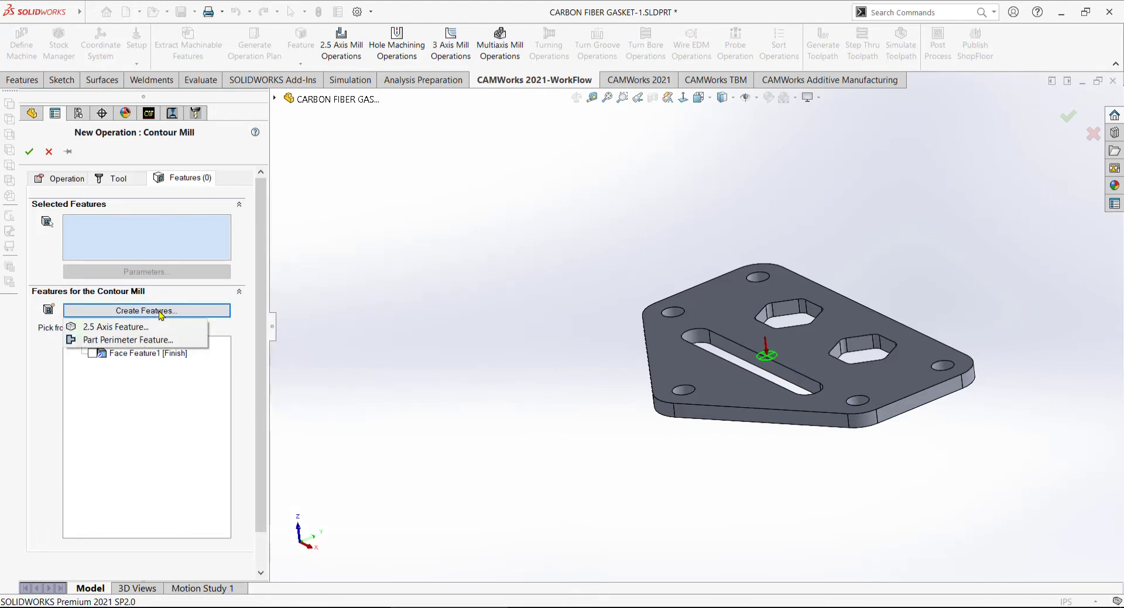
{"action": "left_click", "coordinate": [150, 341]}
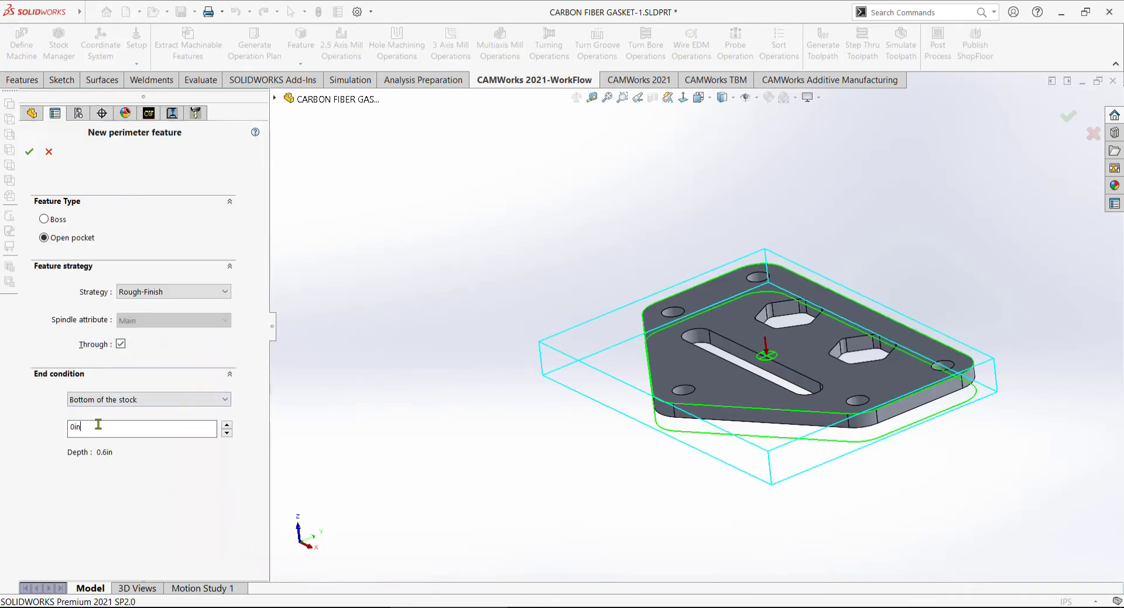
Step: Set the open pocket perimeter feature's end condition to Blind with a 0.25 in depth
{"action": "left_click_drag", "start_coordinate": [92, 427], "coordinate": [57, 422]}
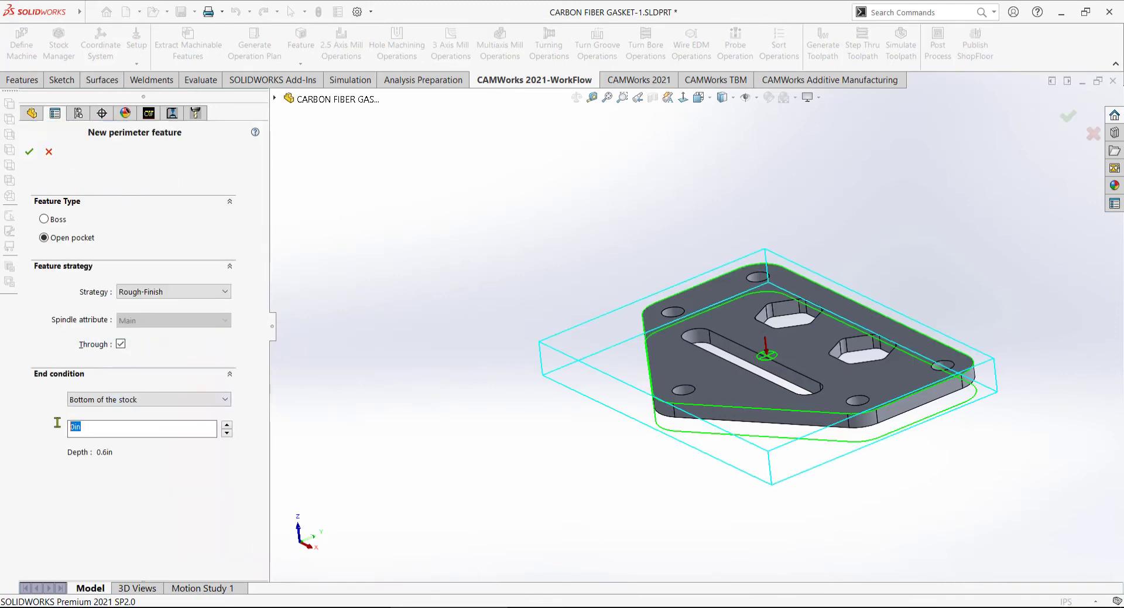
{"action": "left_click", "coordinate": [203, 406]}
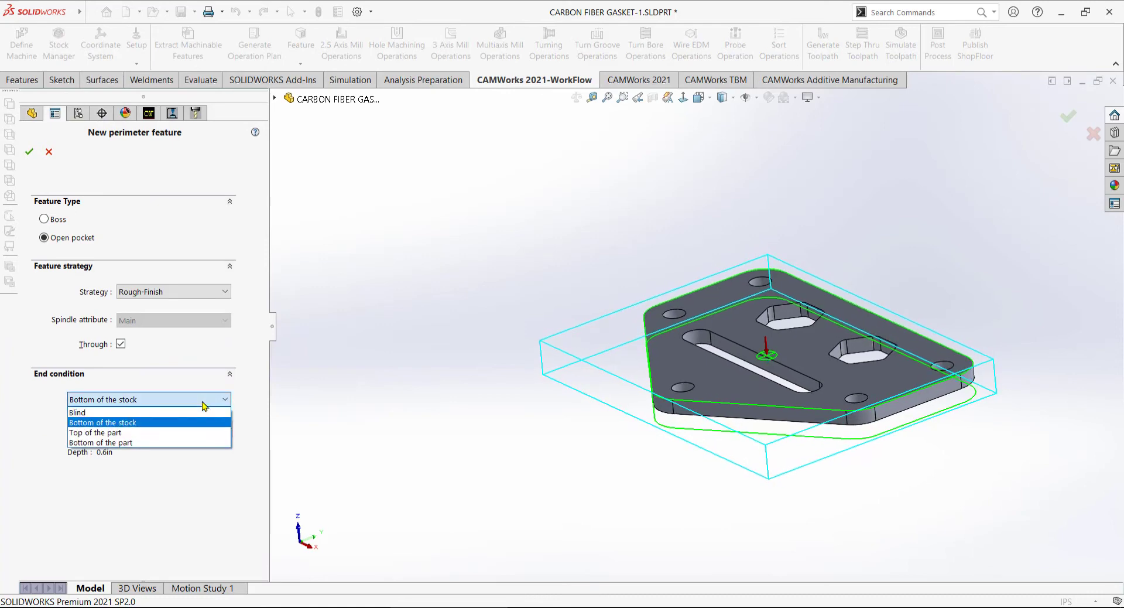
{"action": "left_click", "coordinate": [168, 414]}
{"action": "left_click_drag", "start_coordinate": [114, 429], "coordinate": [22, 422]}
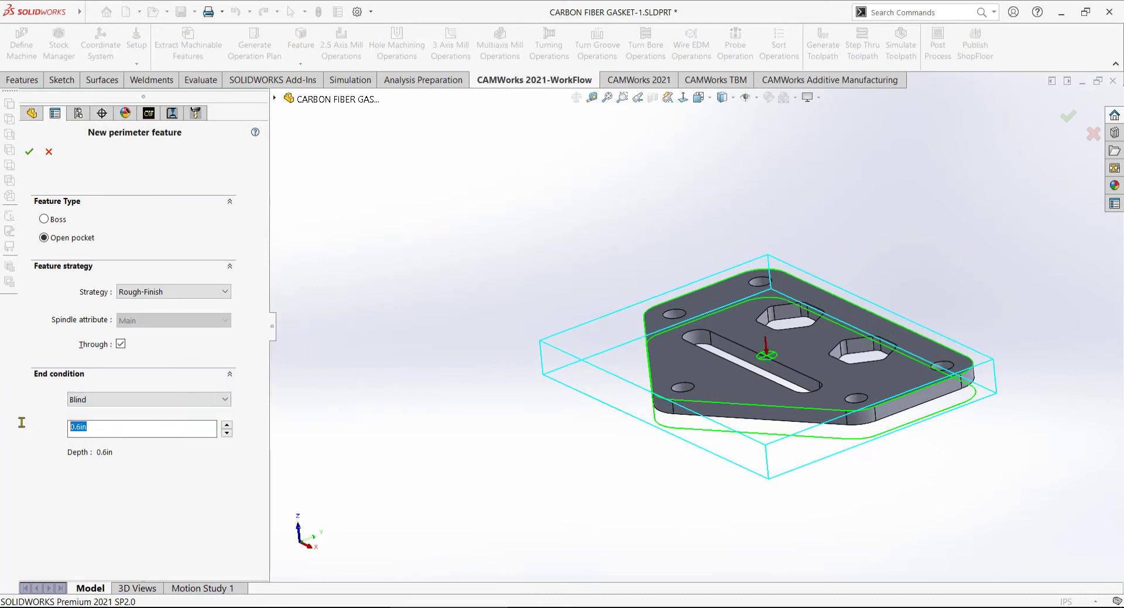
{"action": "key", "text": "BackSpace"}
Step: Define the perimeter feature as a Boss with the Coarse strategy and a 0.25 in Blind end condition, and create the contour mill operation
{"action": "left_click", "coordinate": [209, 291]}
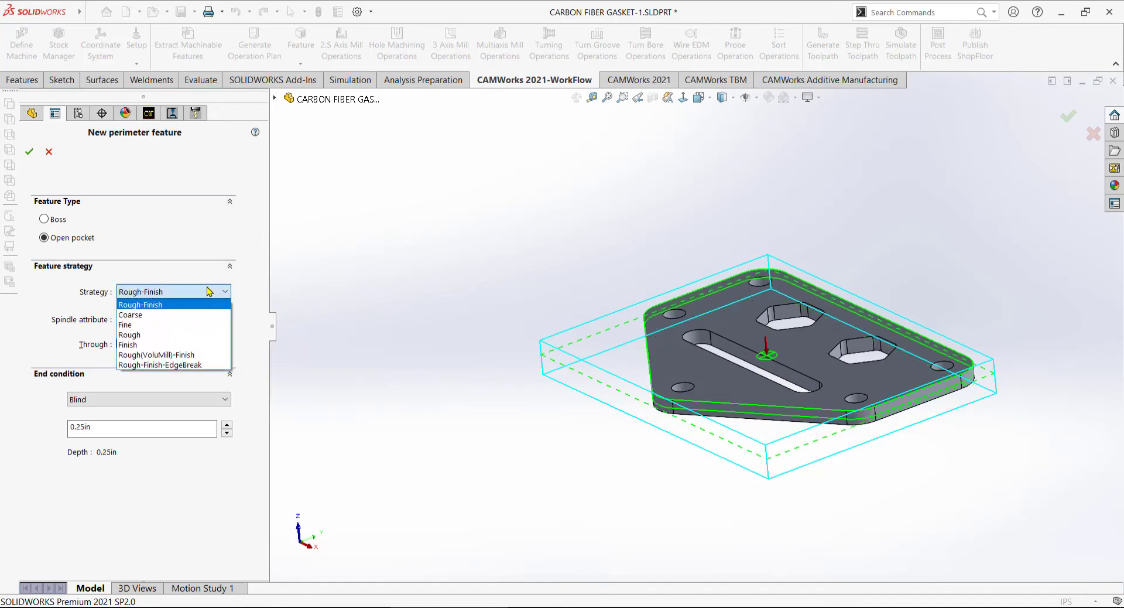
{"action": "left_click", "coordinate": [175, 315]}
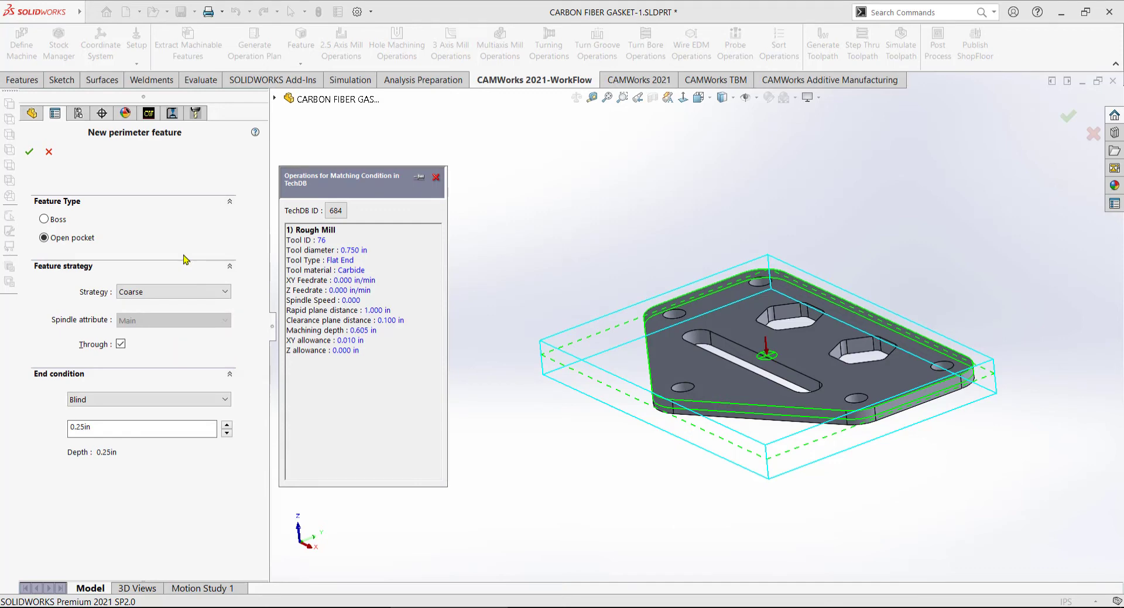
{"action": "left_click", "coordinate": [44, 219]}
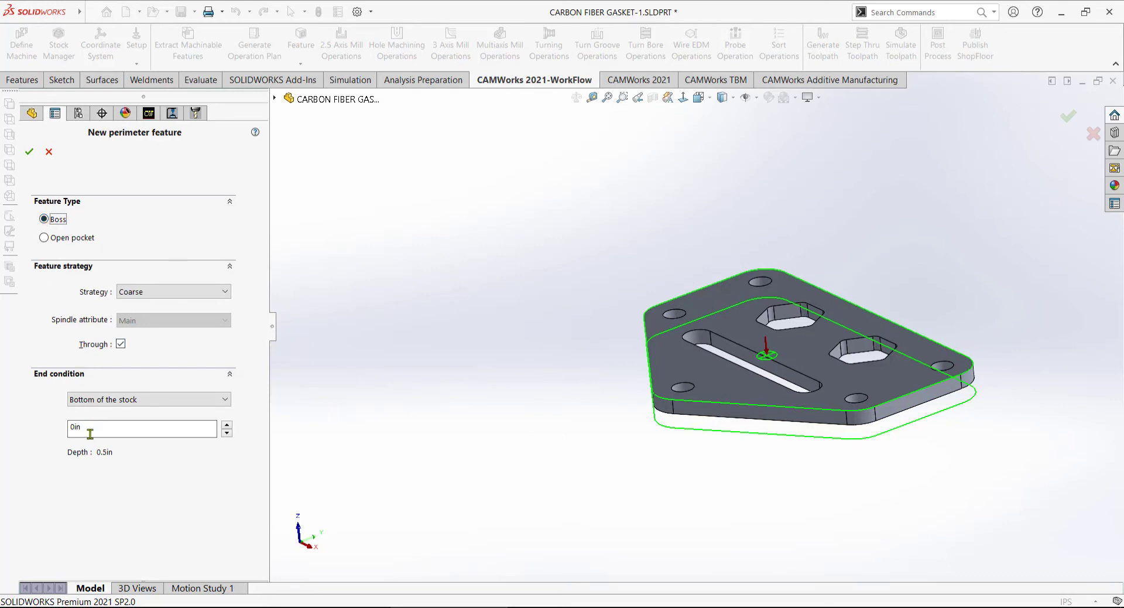
{"action": "left_click_drag", "start_coordinate": [88, 433], "coordinate": [41, 421]}
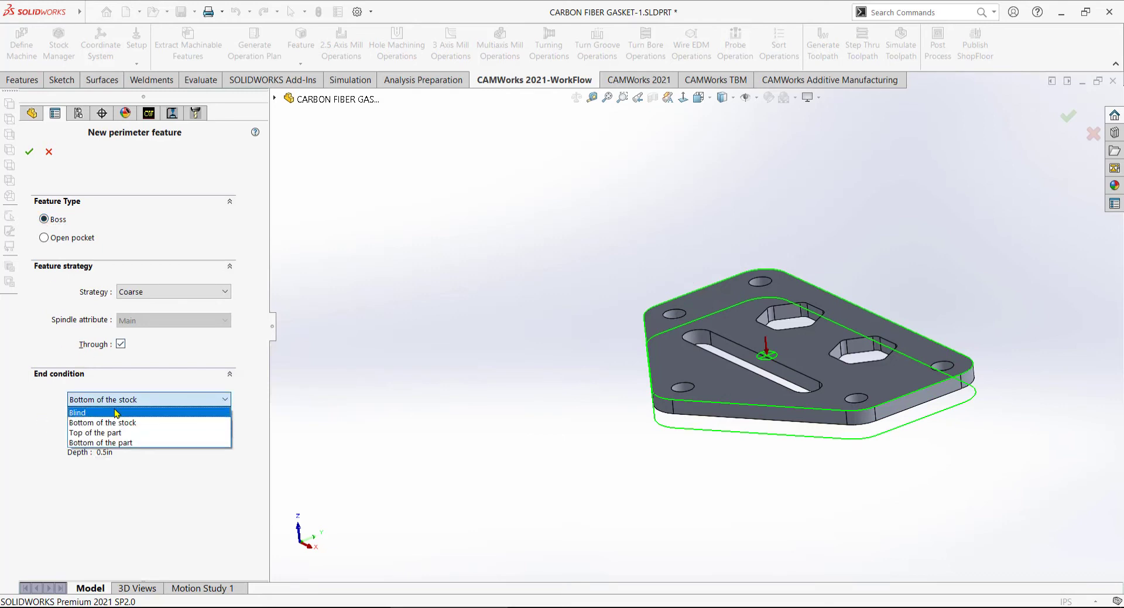
{"action": "left_click", "coordinate": [82, 413]}
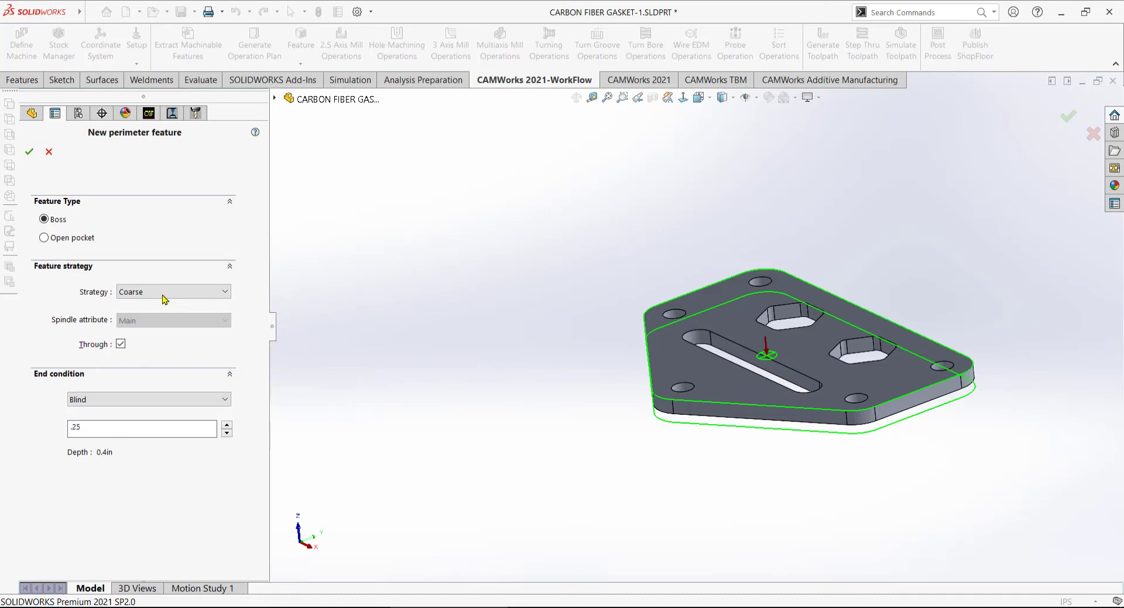
{"action": "left_click", "coordinate": [36, 153]}
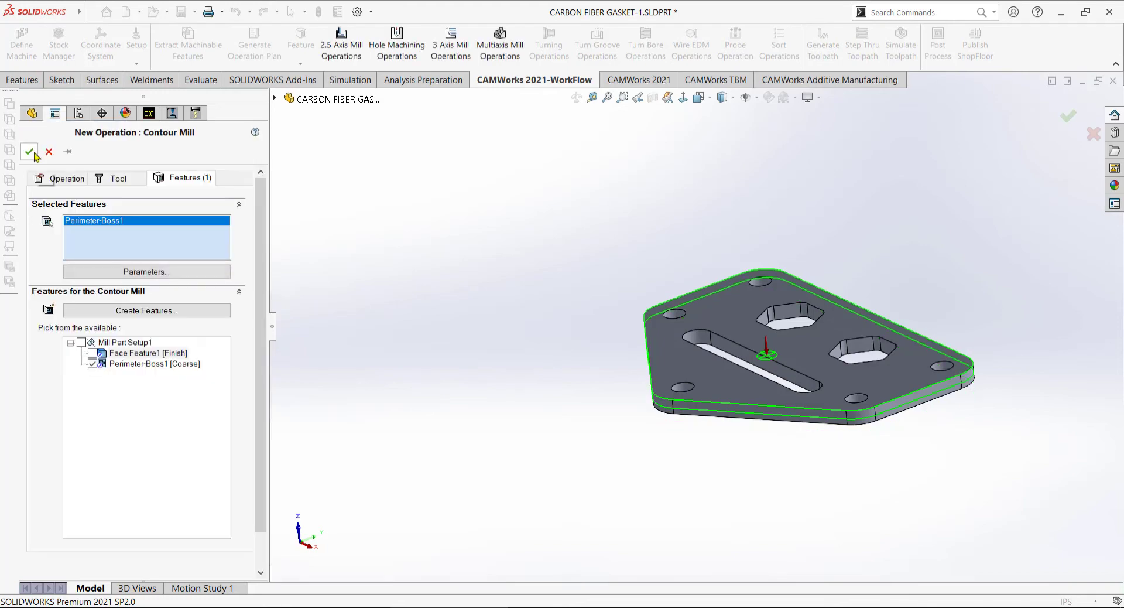
{"action": "left_click", "coordinate": [34, 154]}
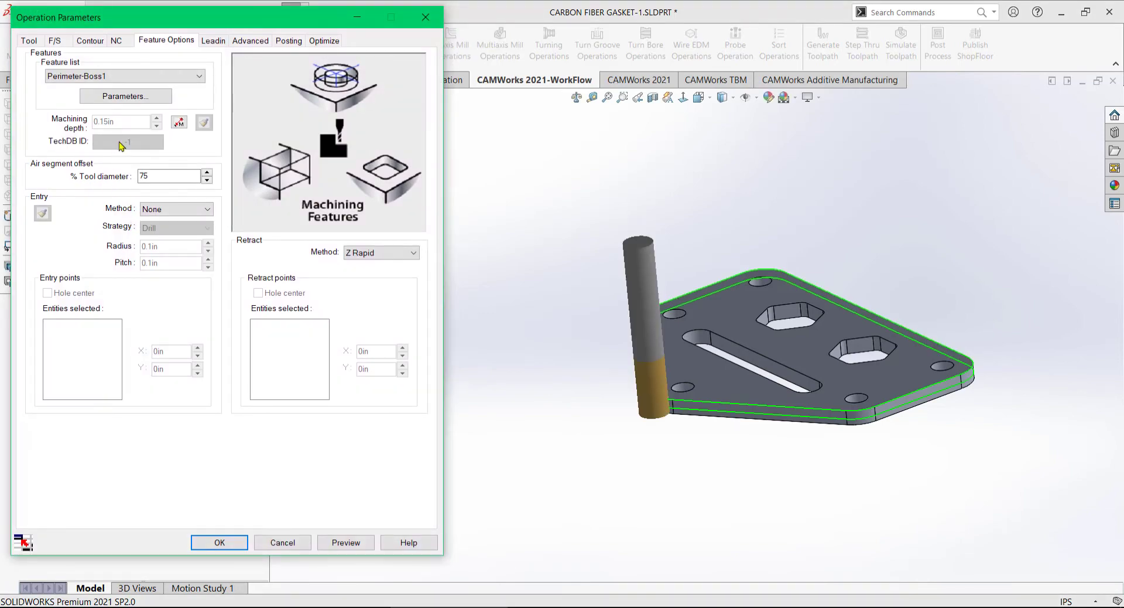
Step: Set the contour mill's machining depth to 0.25 in, preview its toolpath and accept the operation parameters
{"action": "left_click", "coordinate": [101, 121]}
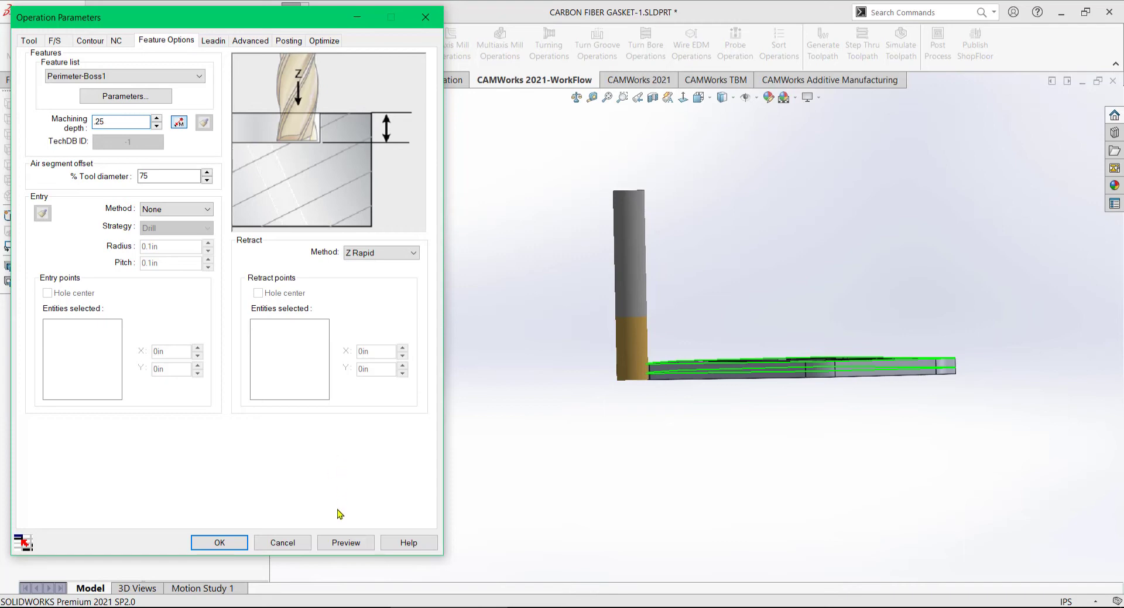
{"action": "left_click", "coordinate": [344, 542]}
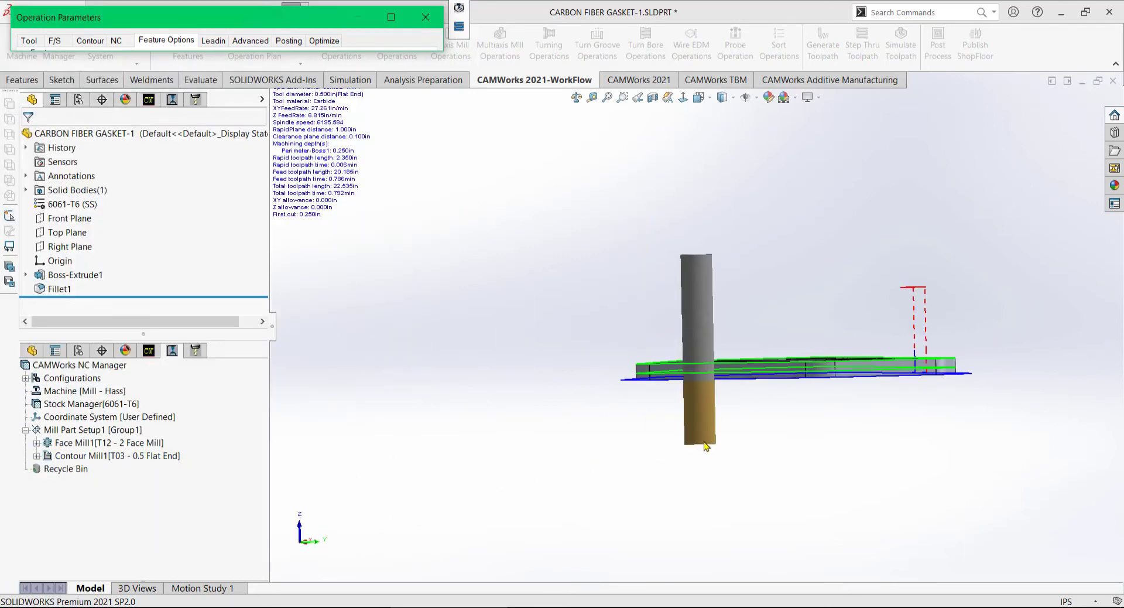
{"action": "middle_click_drag", "start_coordinate": [705, 446], "coordinate": [605, 384]}
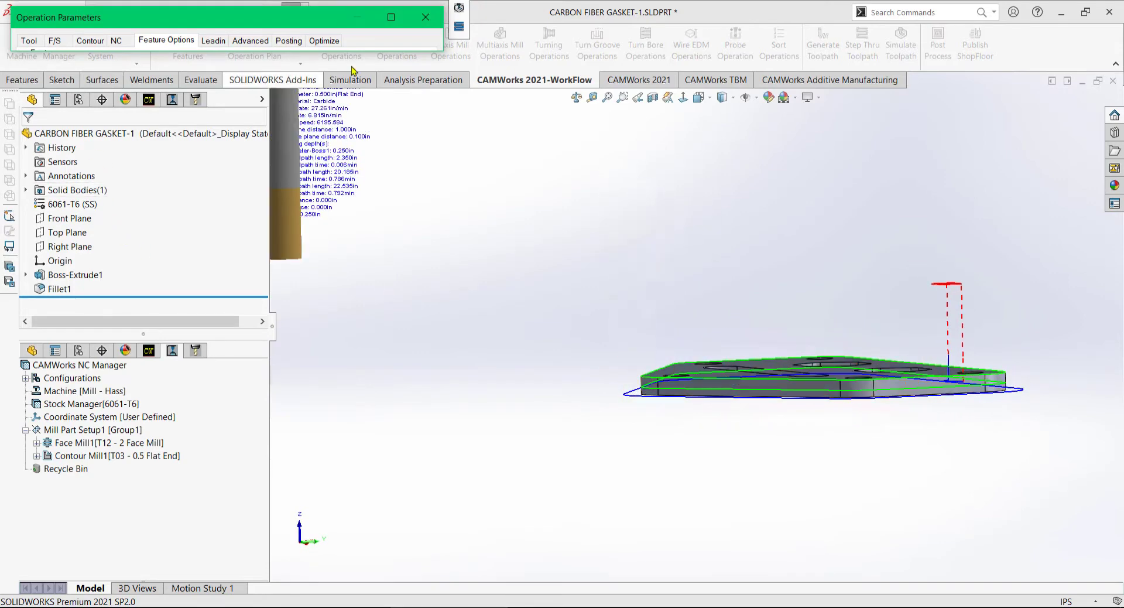
{"action": "left_click", "coordinate": [425, 19]}
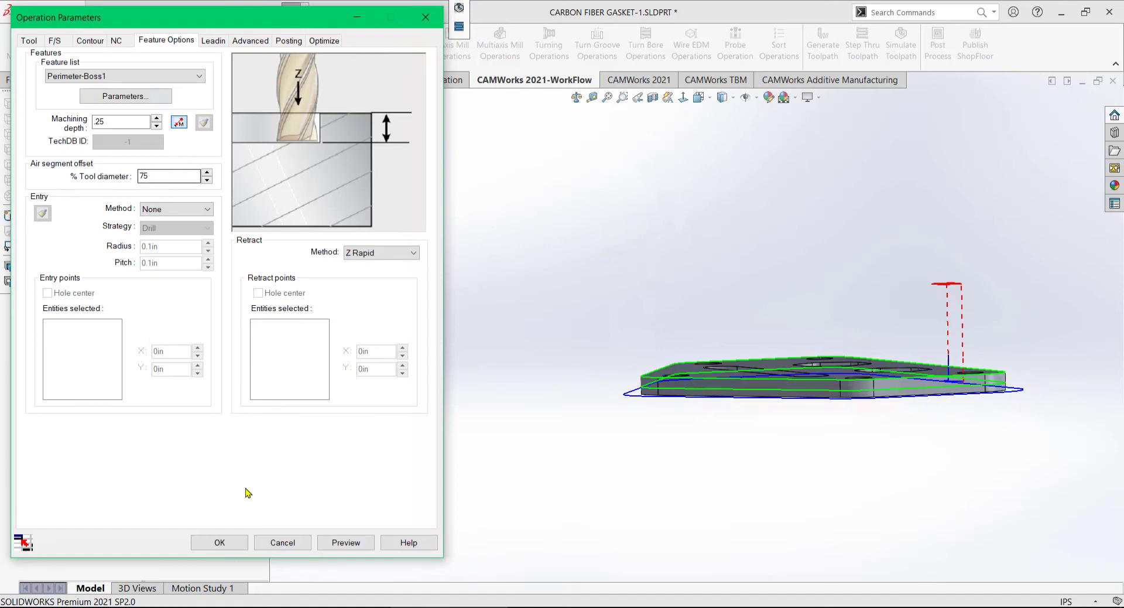
{"action": "left_click", "coordinate": [222, 548]}
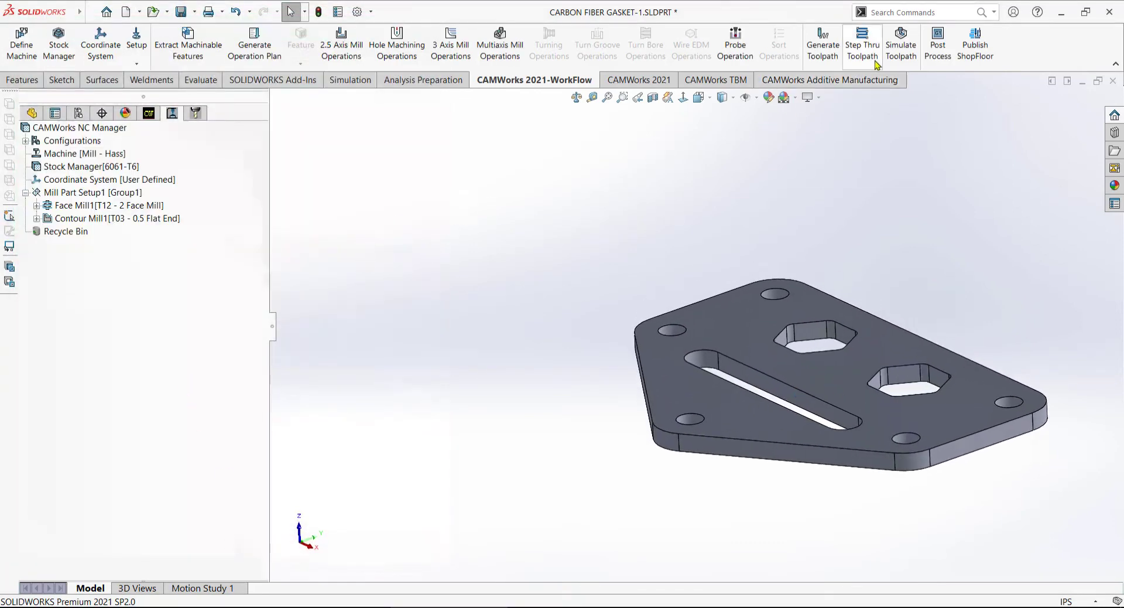
Step: Simulate the contour mill toolpath around the plate and compare the machined stock with the design part
{"action": "left_click", "coordinate": [900, 46]}
{"action": "left_click", "coordinate": [107, 237]}
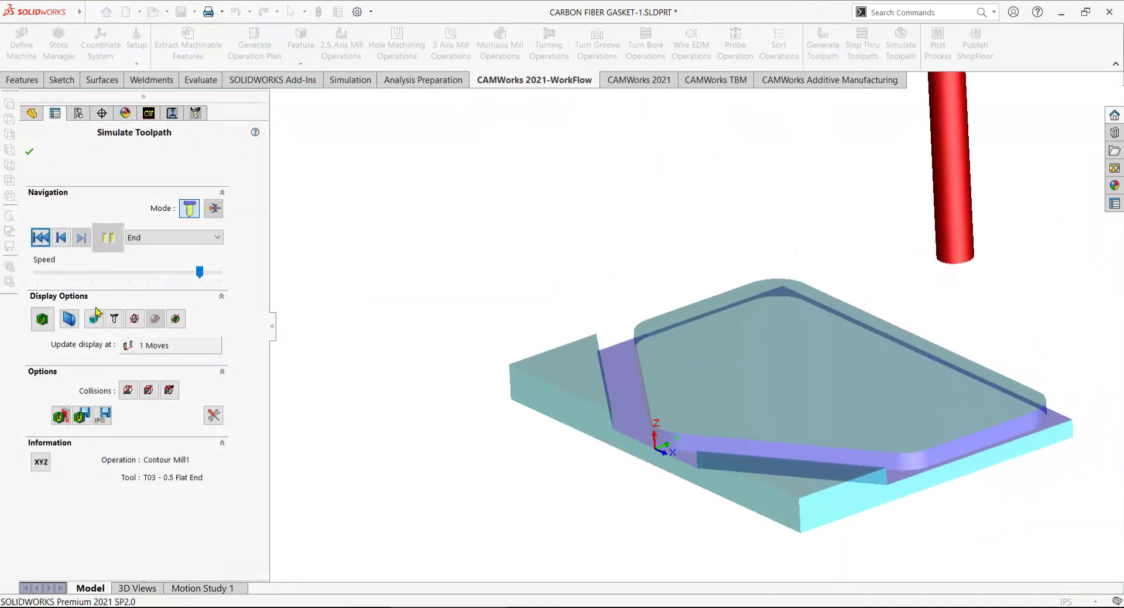
{"action": "left_click", "coordinate": [42, 319]}
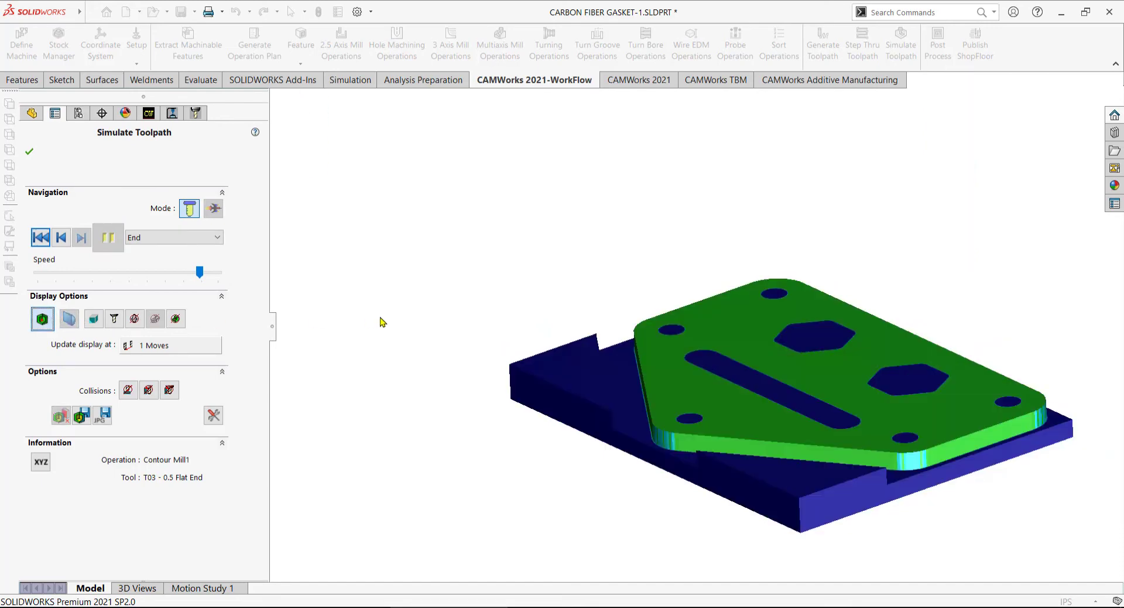
{"action": "middle_click_drag", "start_coordinate": [380, 317], "coordinate": [380, 318]}
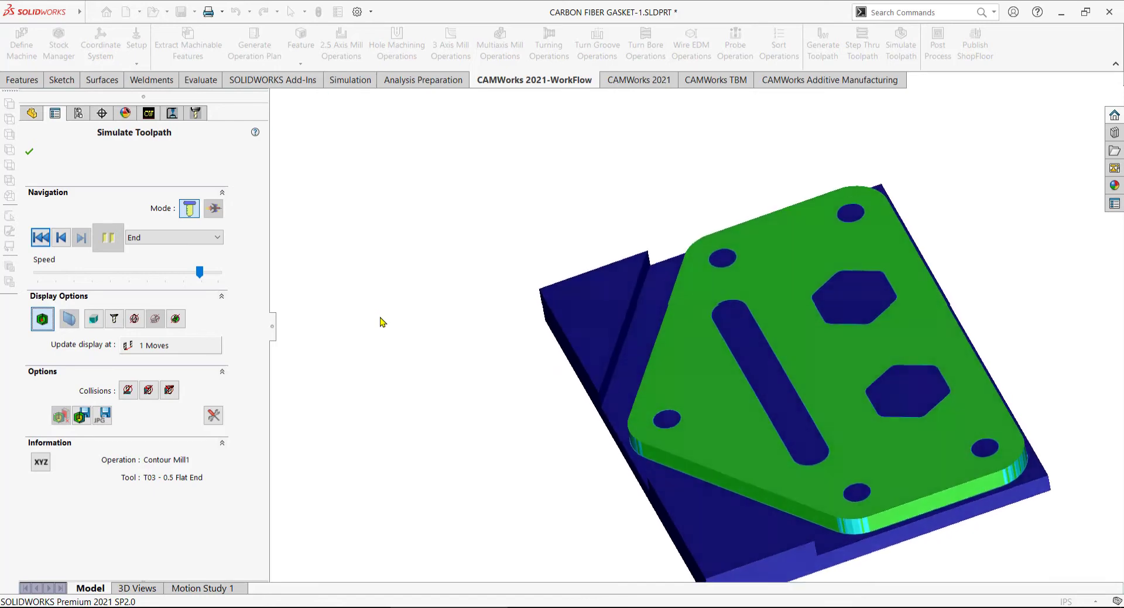
{"action": "left_click", "coordinate": [28, 152]}
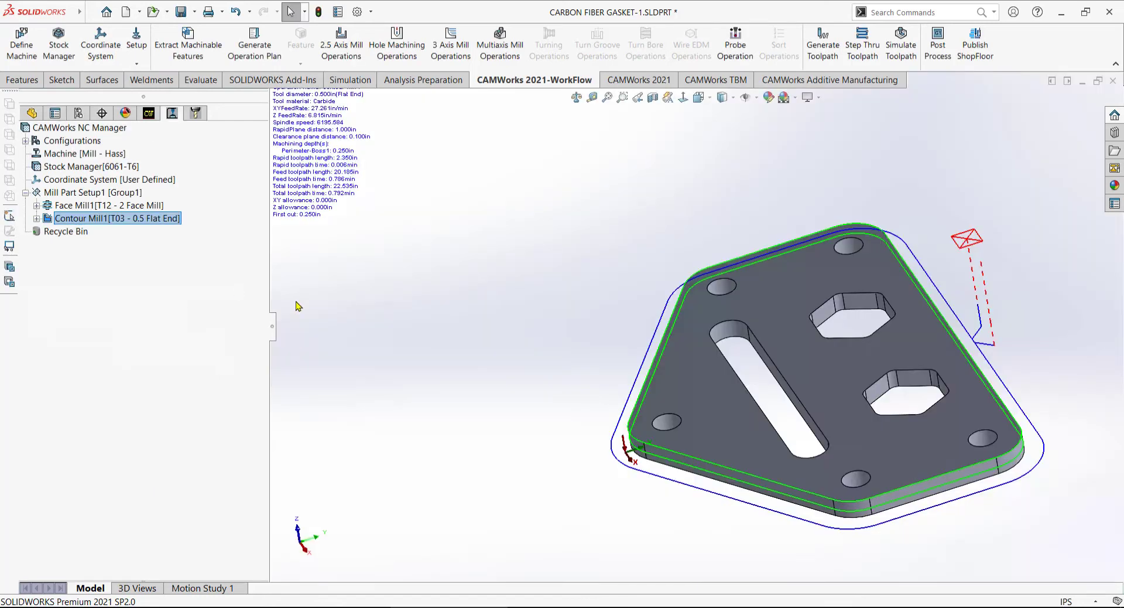
{"action": "middle_click_drag", "start_coordinate": [441, 436], "coordinate": [441, 436]}
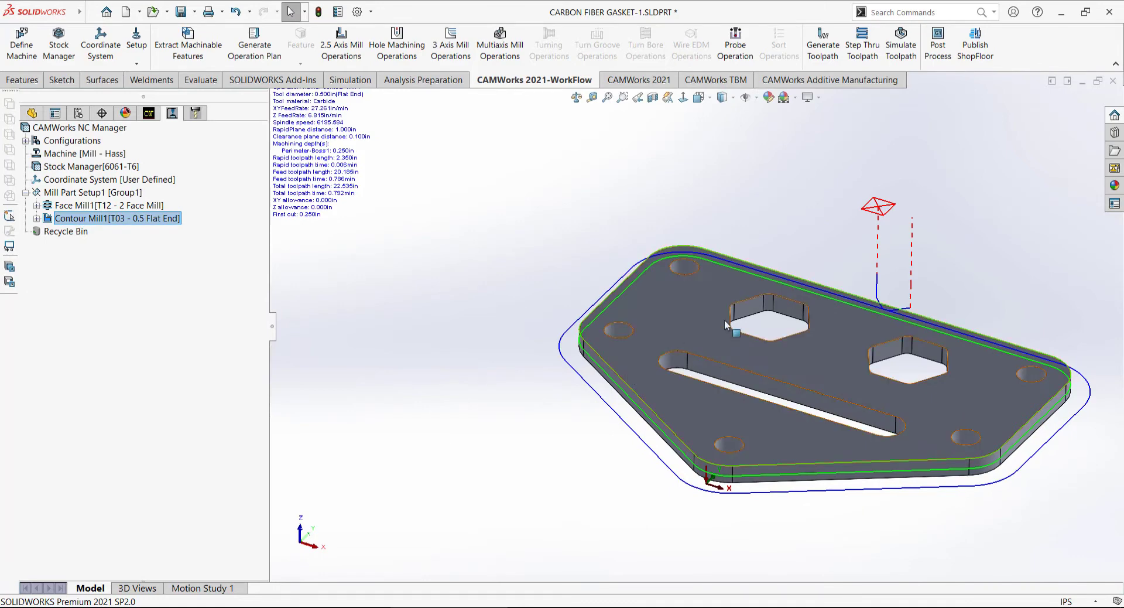
{"action": "left_click", "coordinate": [83, 193]}
{"action": "right_click", "coordinate": [85, 195]}
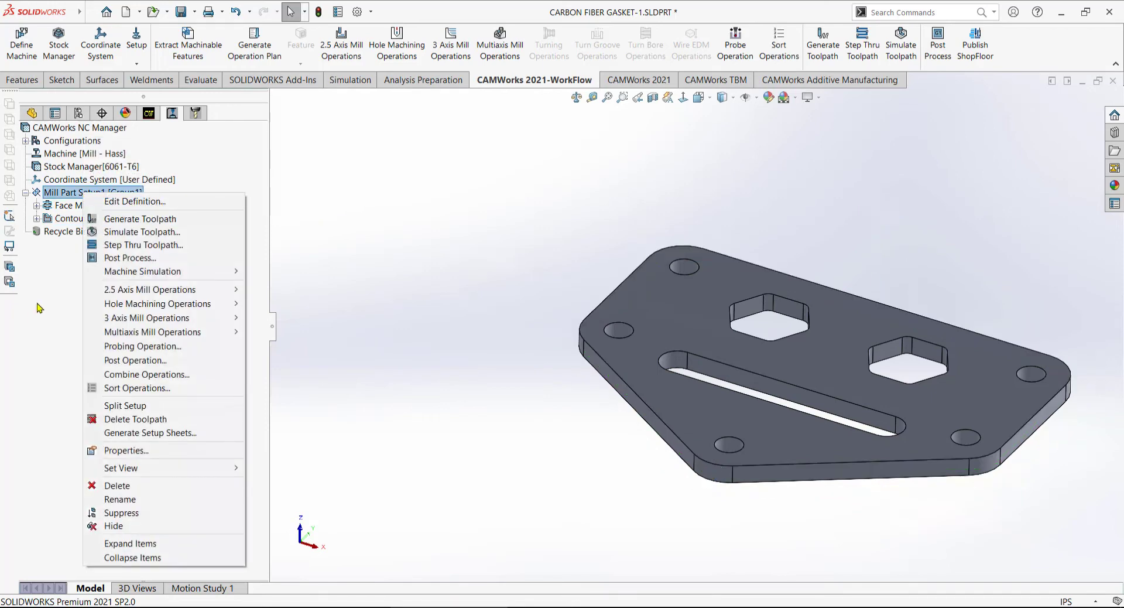
{"action": "mouse_move", "coordinate": [158, 291]}
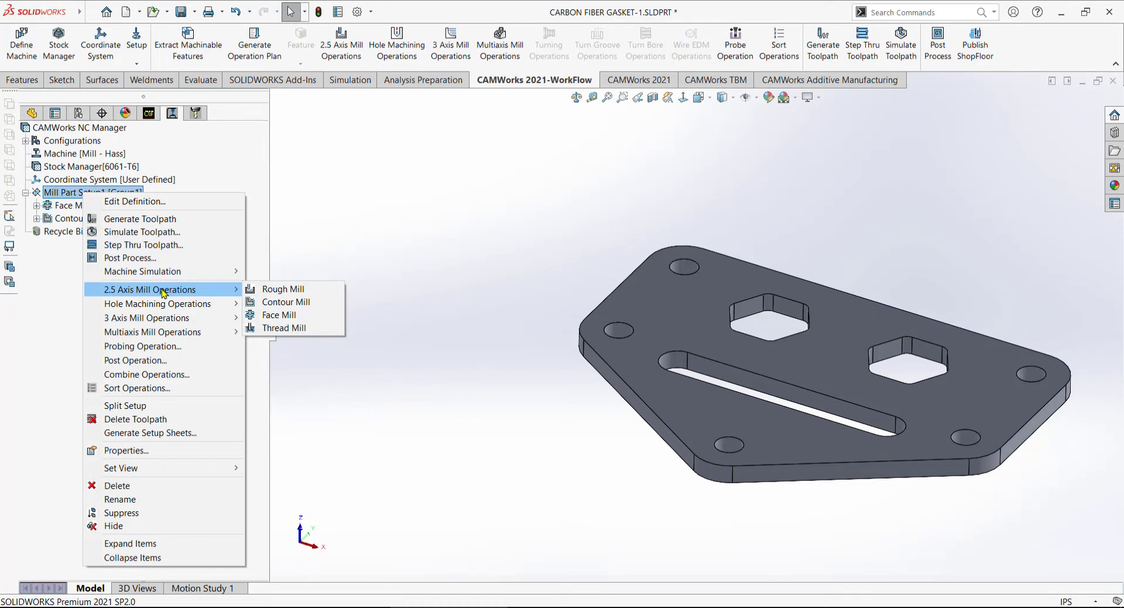
{"action": "key", "text": "Escape"}
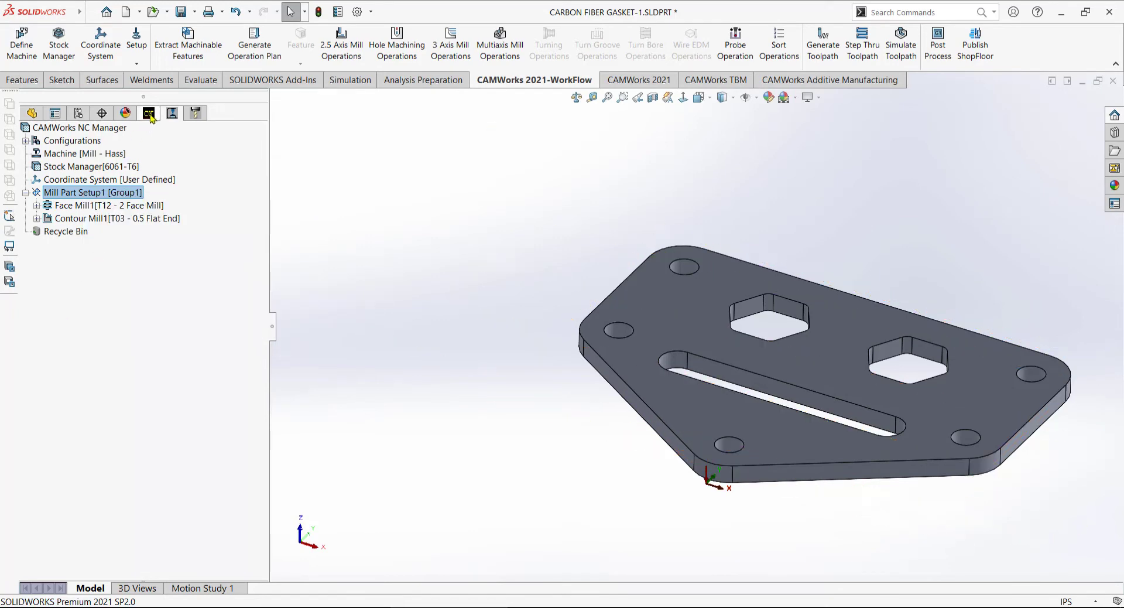
Step: Start a 2.5 axis Pocket feature in Mill Part Setup1 and select the loops of both hexagonal cutouts and the long slot
{"action": "left_click", "coordinate": [149, 113]}
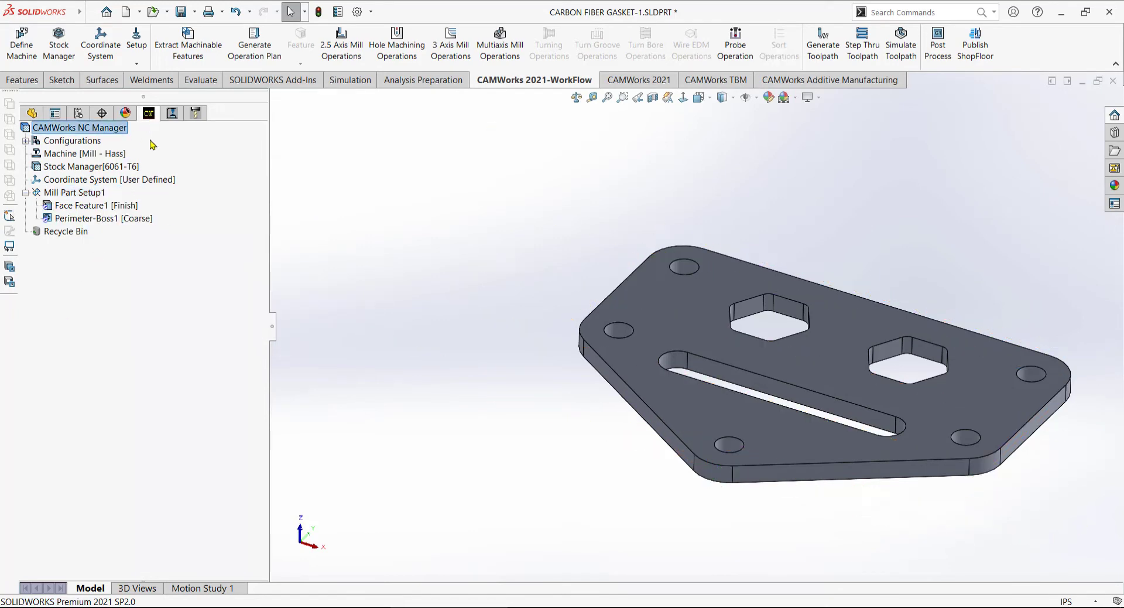
{"action": "right_click", "coordinate": [88, 196]}
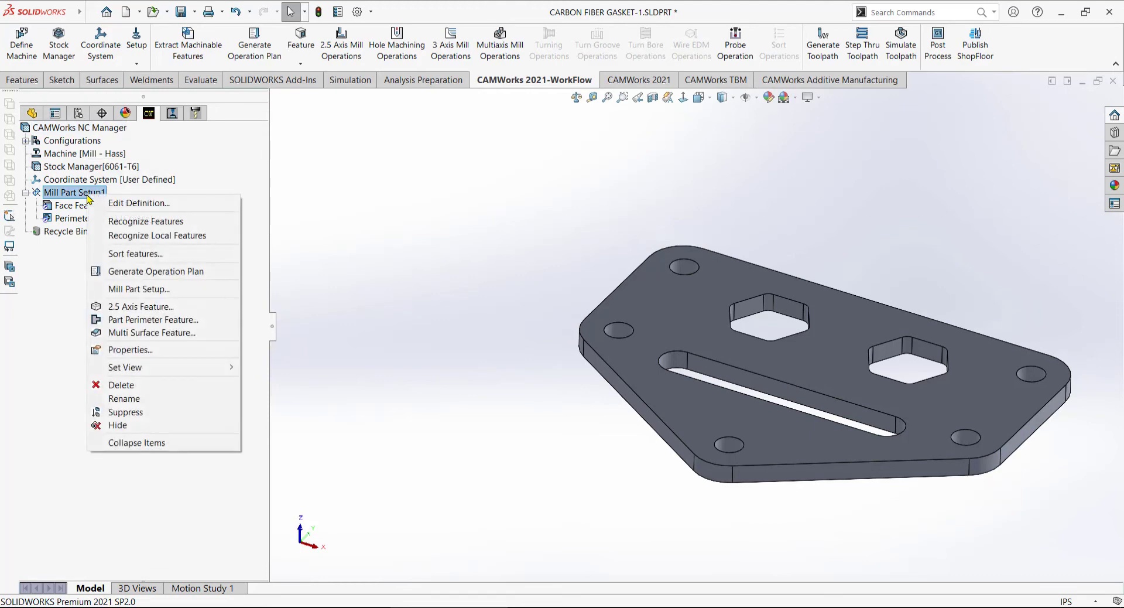
{"action": "left_click", "coordinate": [140, 306]}
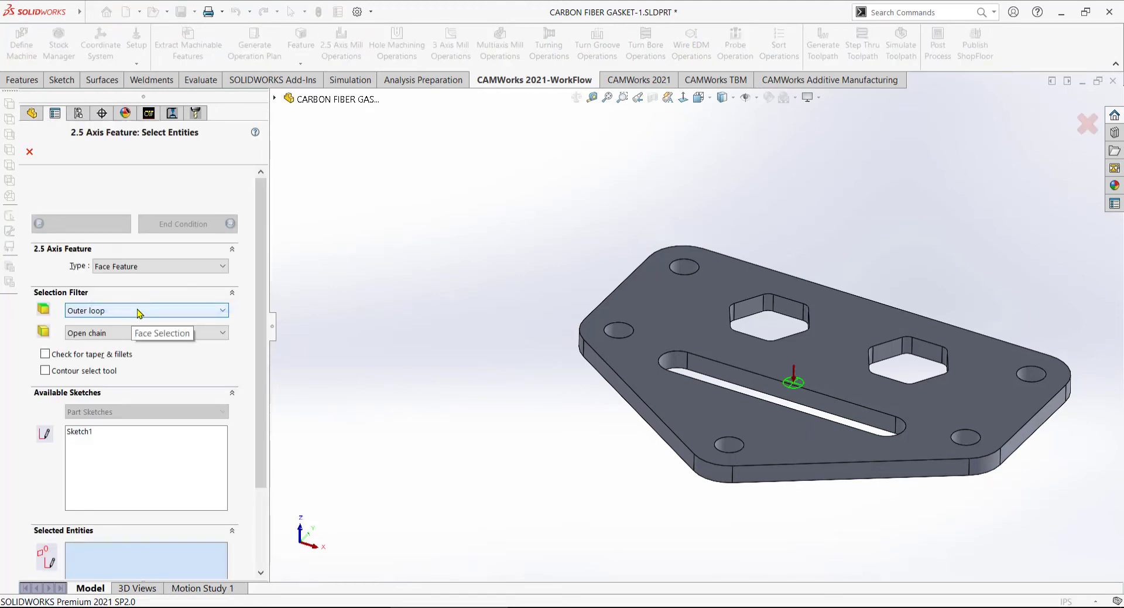
{"action": "left_click", "coordinate": [169, 267]}
{"action": "left_click", "coordinate": [158, 280]}
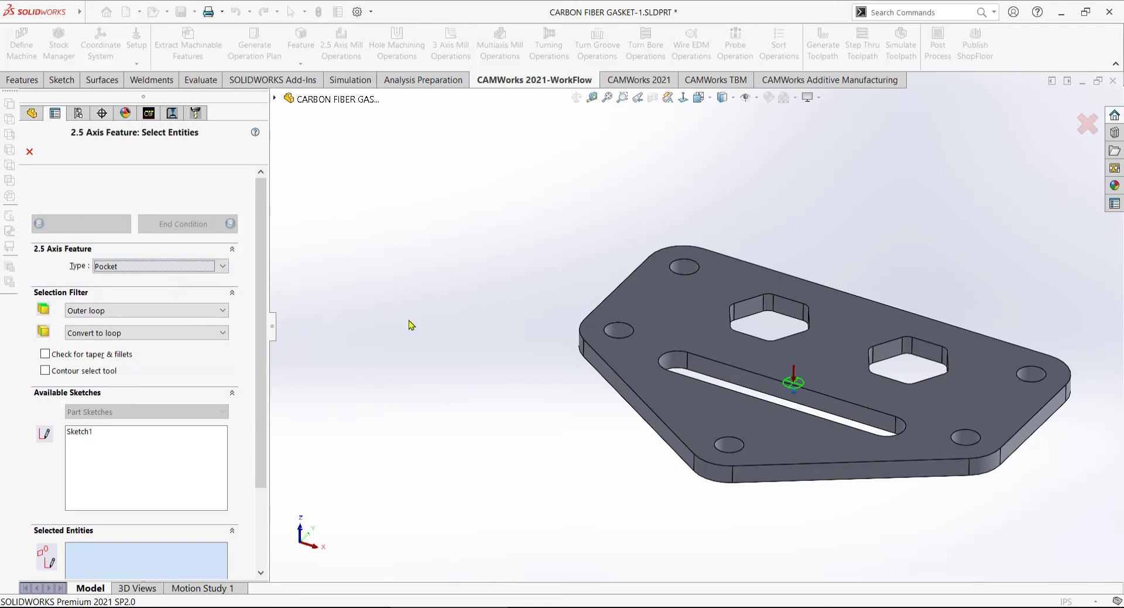
{"action": "scroll", "coordinate": [571, 382], "scroll_direction": "down", "scroll_amount": 8}
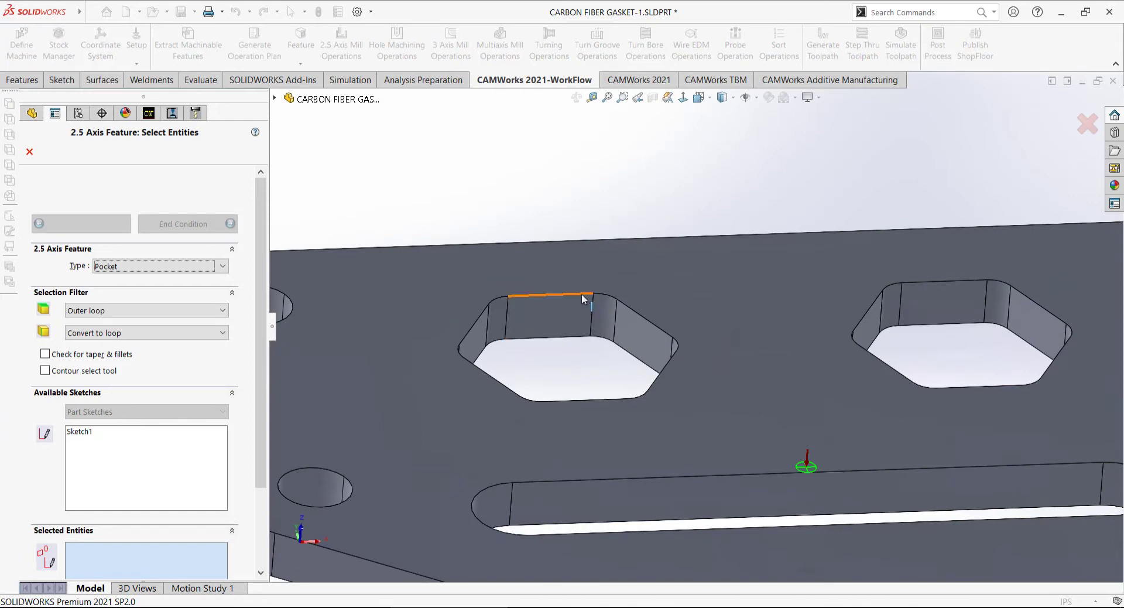
{"action": "left_click", "coordinate": [583, 295]}
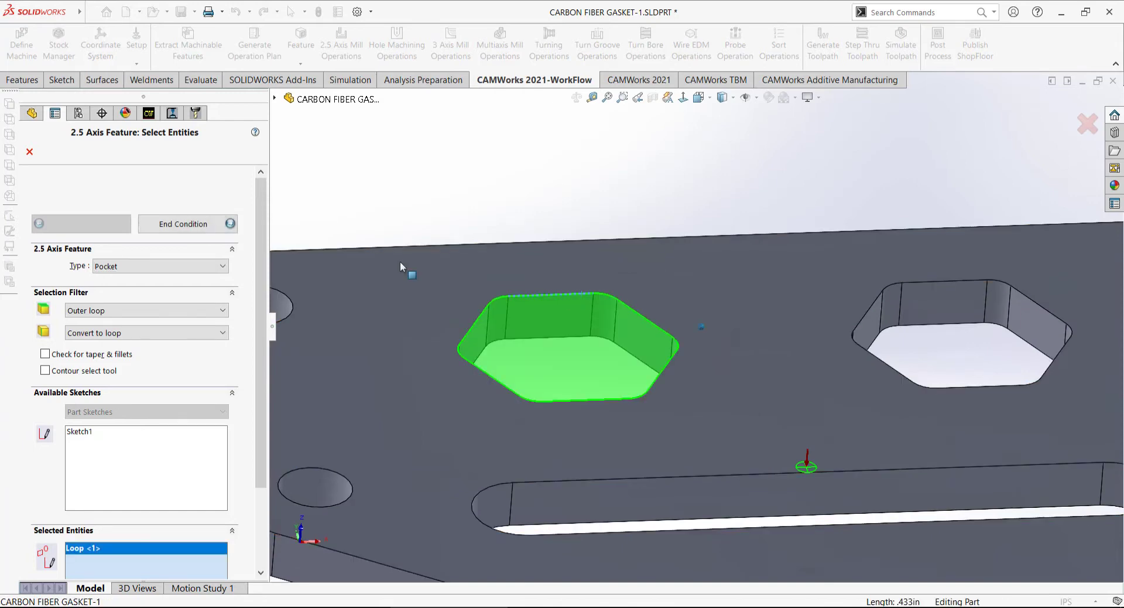
{"action": "scroll", "coordinate": [399, 261], "scroll_direction": "up", "scroll_amount": 5}
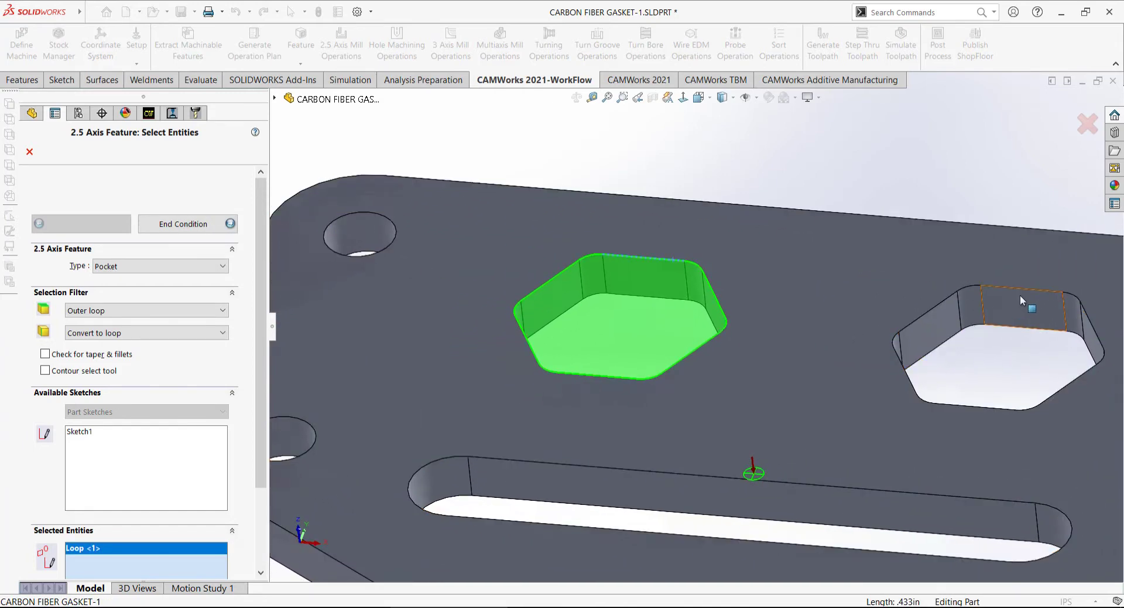
{"action": "left_click", "coordinate": [1024, 290]}
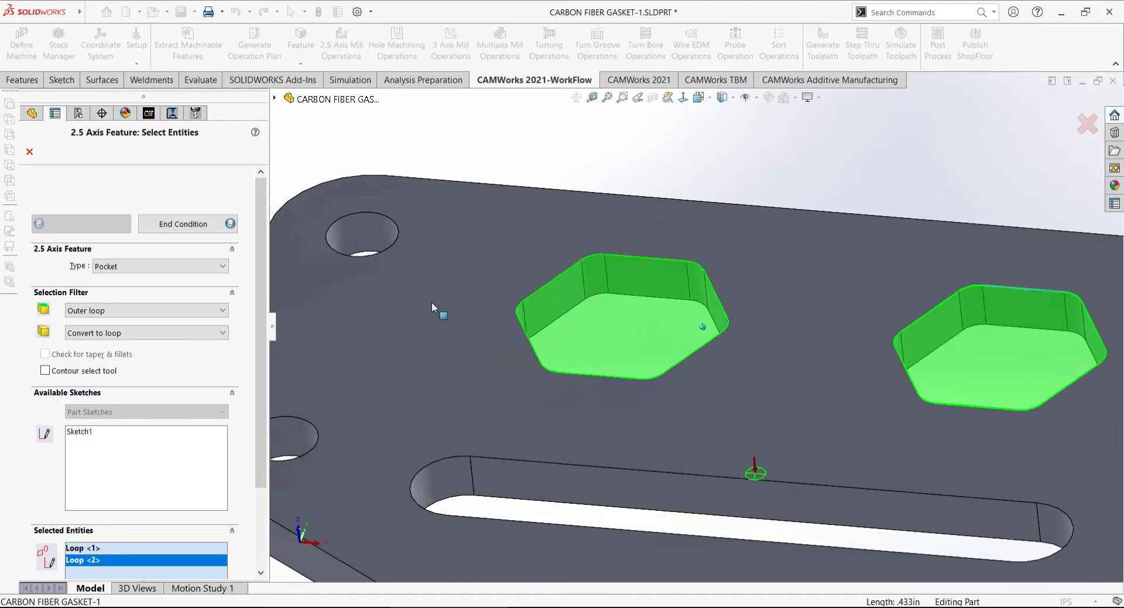
{"action": "middle_click_drag", "start_coordinate": [439, 309], "coordinate": [647, 410]}
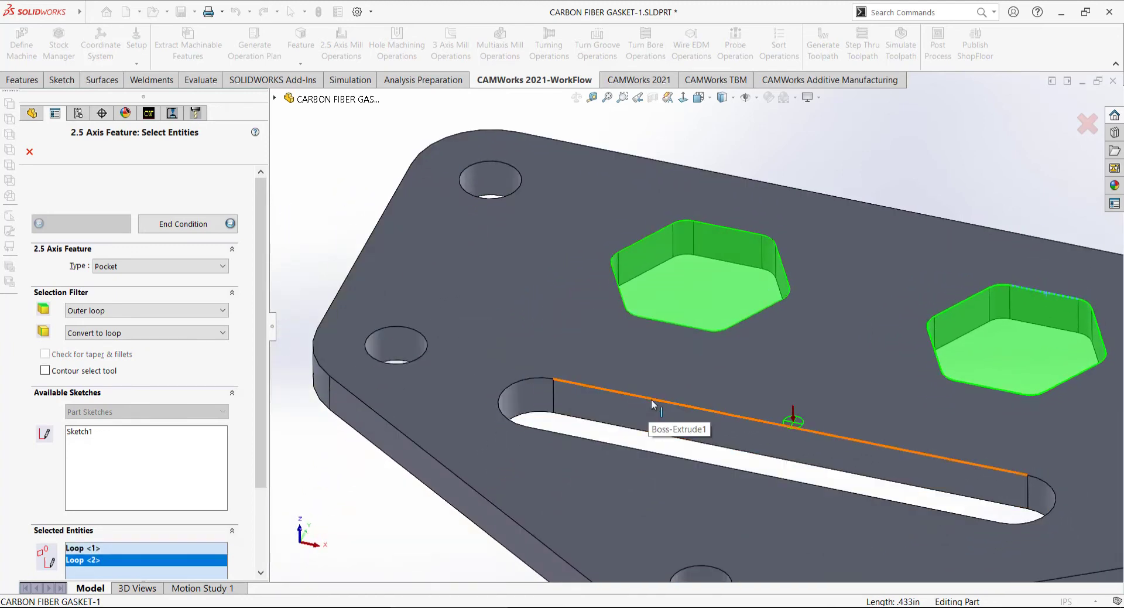
{"action": "left_click", "coordinate": [651, 399]}
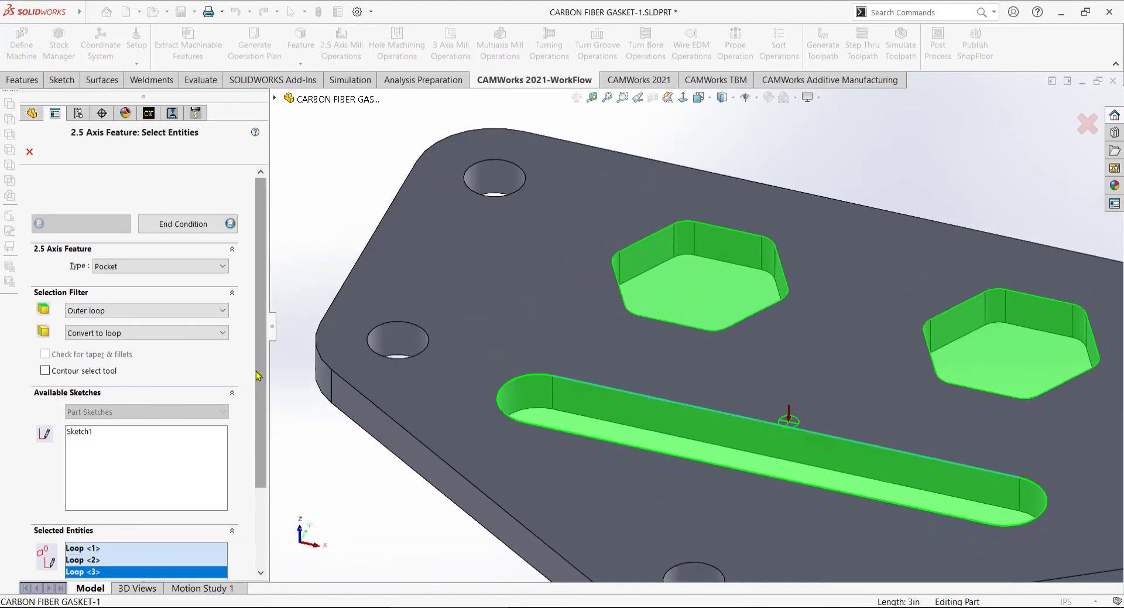
Step: Set the pockets' end condition to Upto Face at the plate's bottom face and create the features with the Rough-Finish strategy
{"action": "left_click", "coordinate": [218, 223]}
{"action": "middle_click_drag", "start_coordinate": [346, 281], "coordinate": [542, 193]}
{"action": "left_click", "coordinate": [554, 169]}
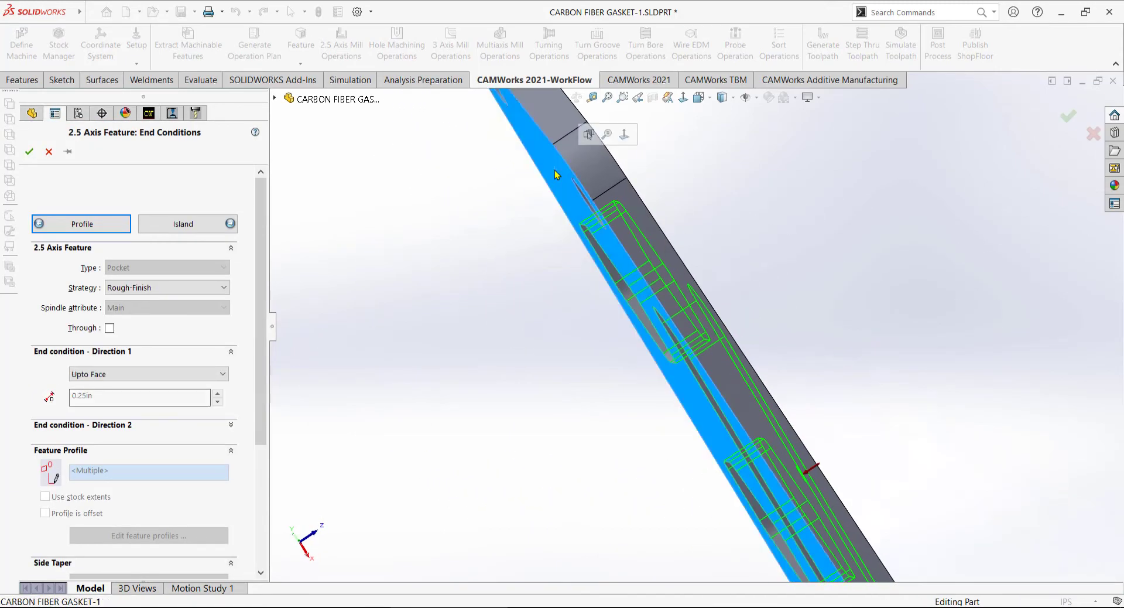
{"action": "left_click", "coordinate": [29, 151]}
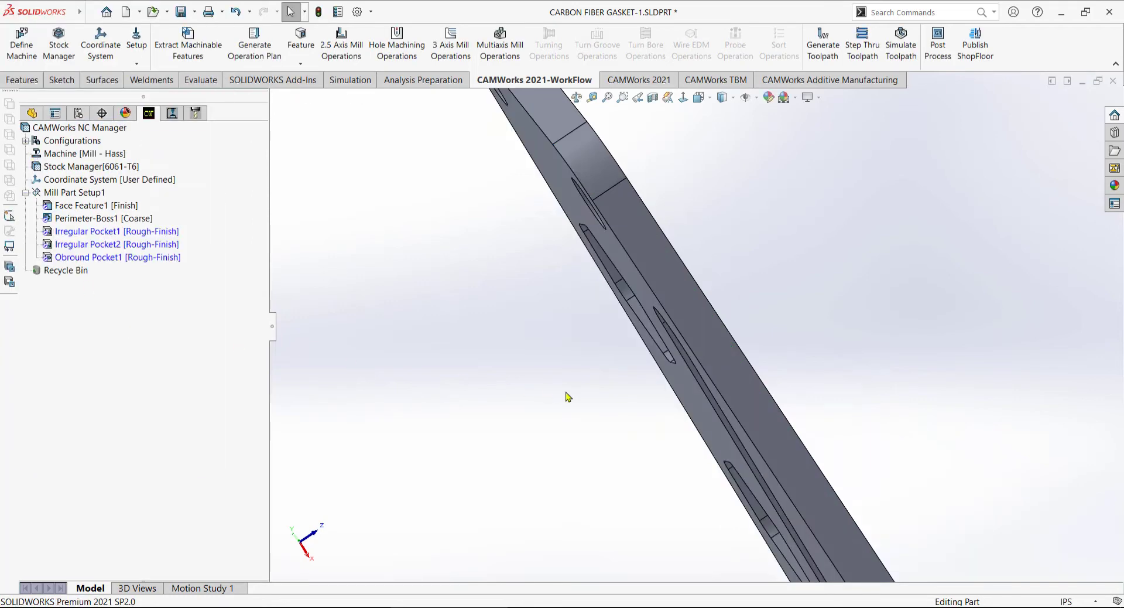
Step: Generate the operation plan for the three pocket features and the toolpaths for all their rough and contour mill operations
{"action": "middle_click_drag", "start_coordinate": [588, 400], "coordinate": [481, 363]}
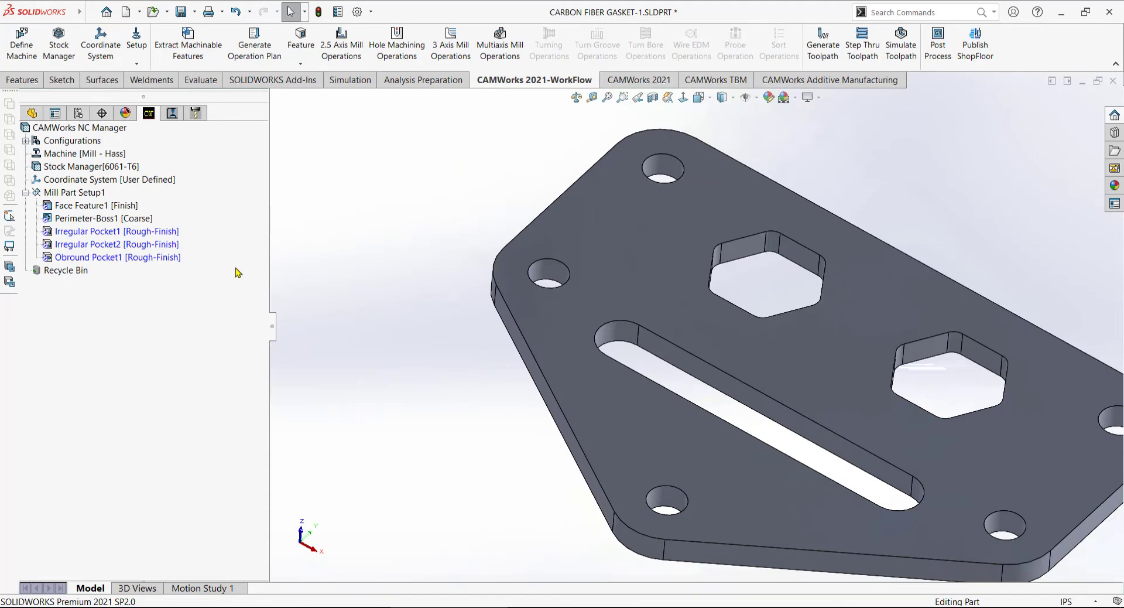
{"action": "left_click", "coordinate": [162, 232]}
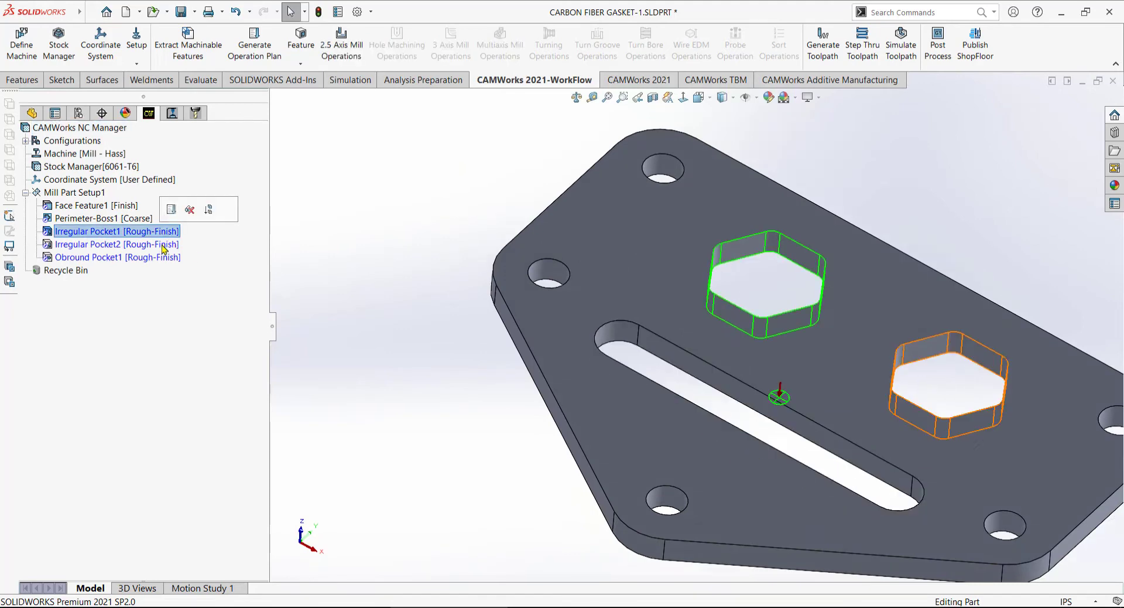
{"action": "left_click", "coordinate": [175, 257], "text": "shift"}
{"action": "left_click", "coordinate": [176, 233]}
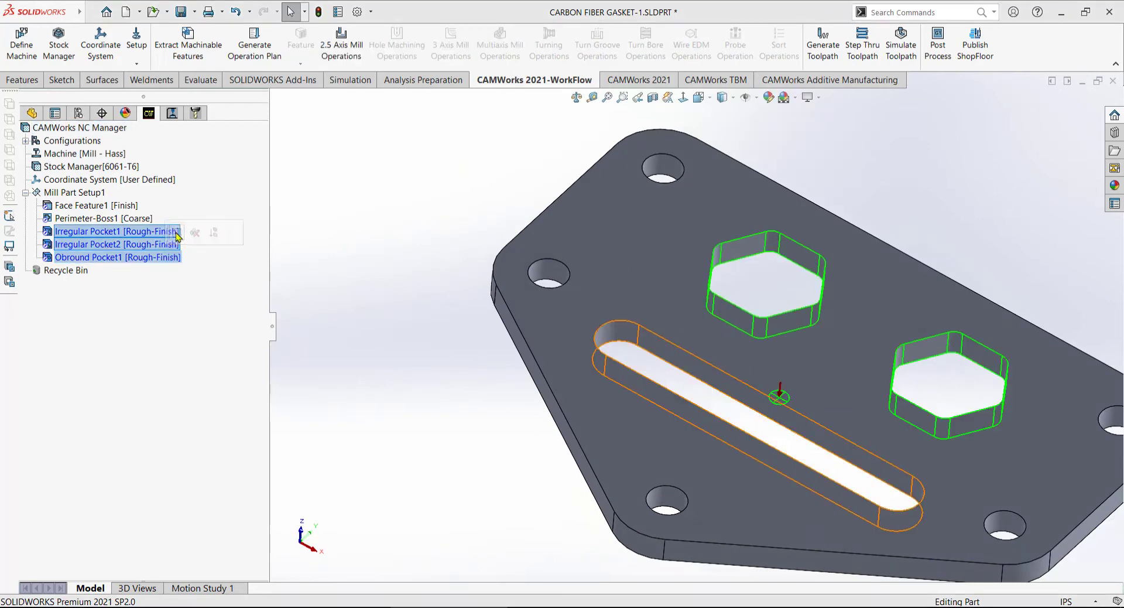
{"action": "left_click", "coordinate": [177, 233]}
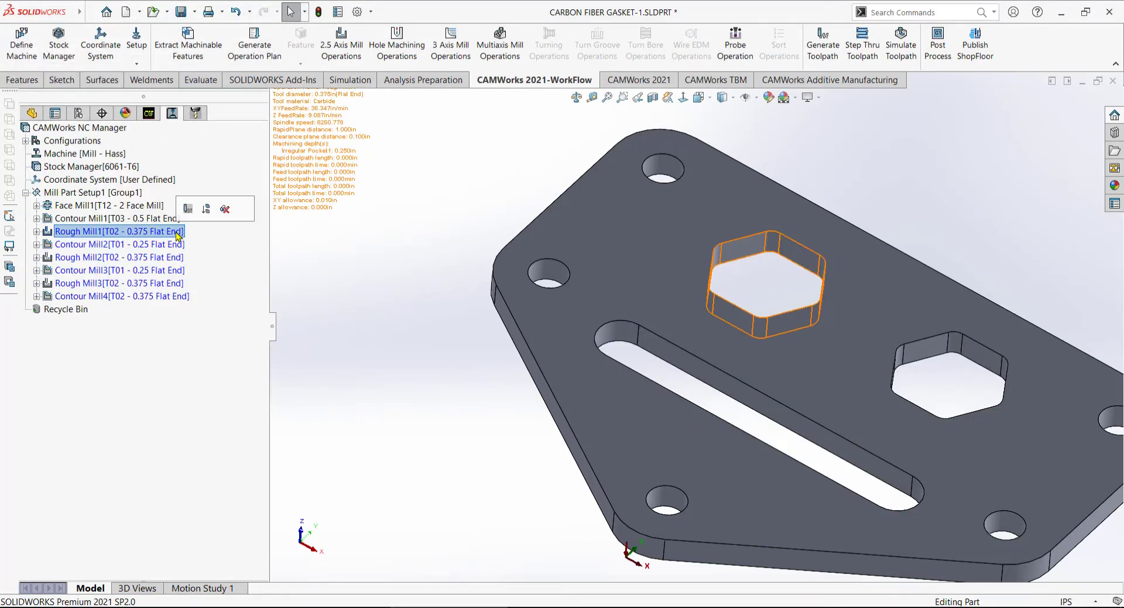
{"action": "left_click", "coordinate": [178, 297], "text": "shift"}
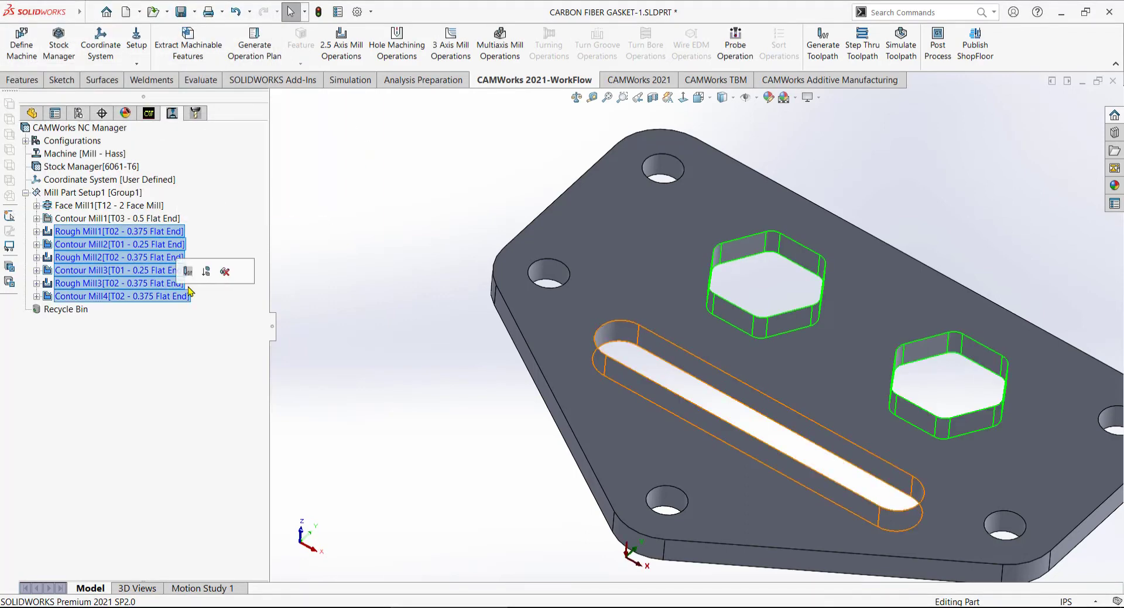
{"action": "left_click", "coordinate": [188, 271]}
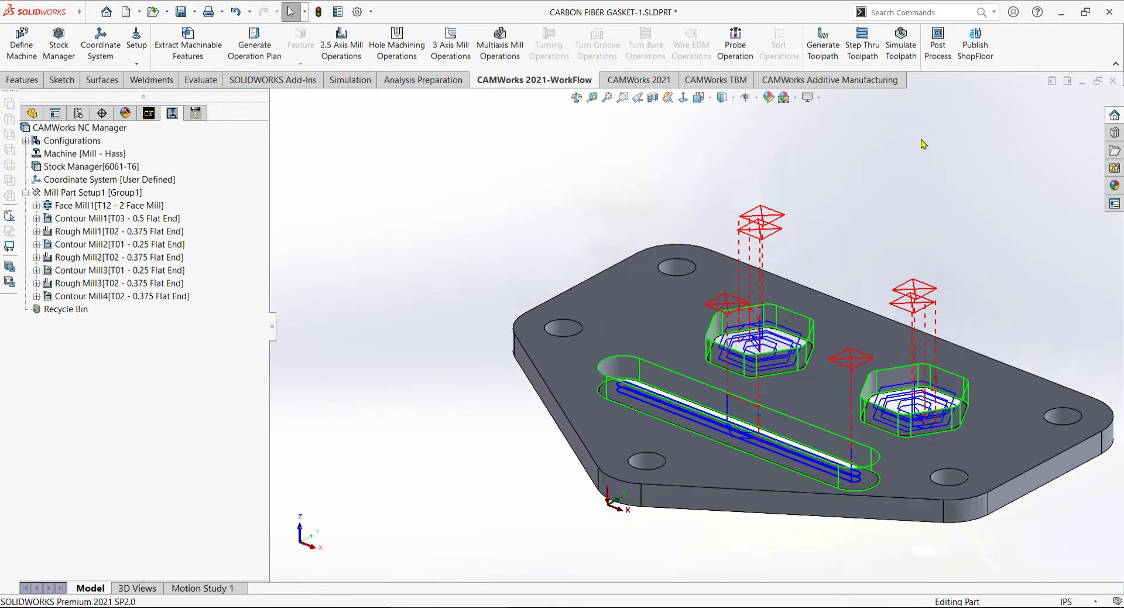
Step: Simulate the toolpaths through the pocket operations and compare the machined stock with the design part
{"action": "left_click", "coordinate": [901, 41]}
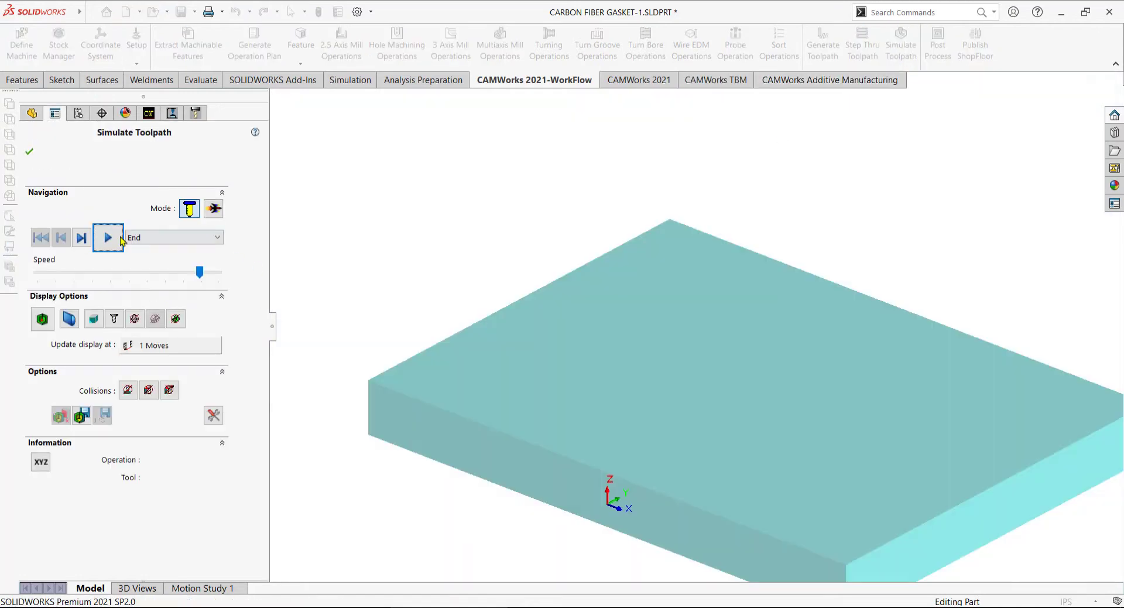
{"action": "left_click", "coordinate": [107, 237]}
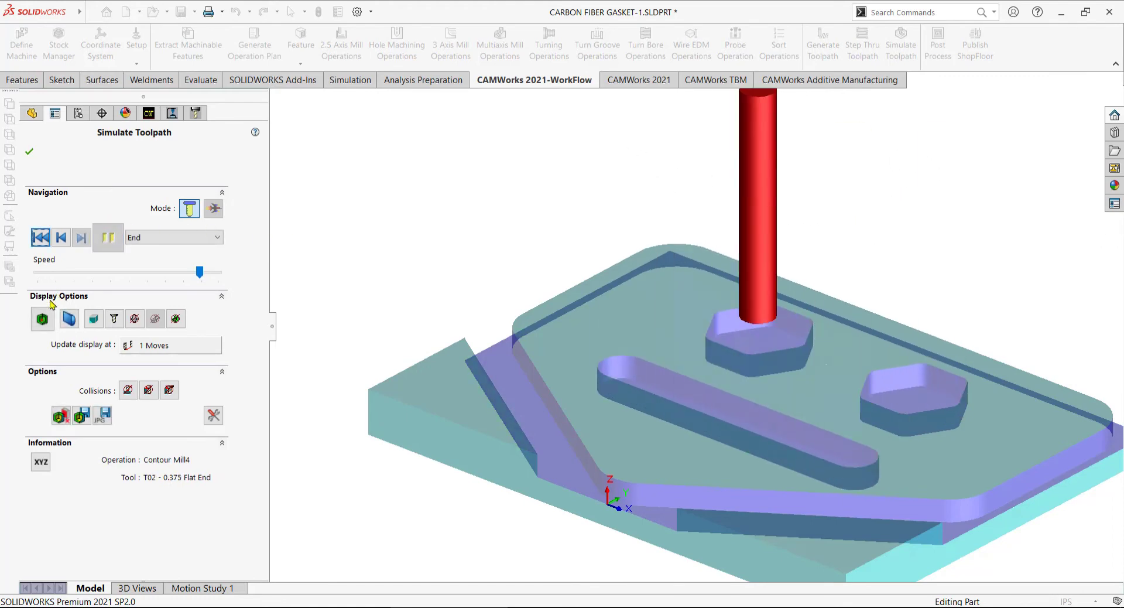
{"action": "left_click", "coordinate": [43, 319]}
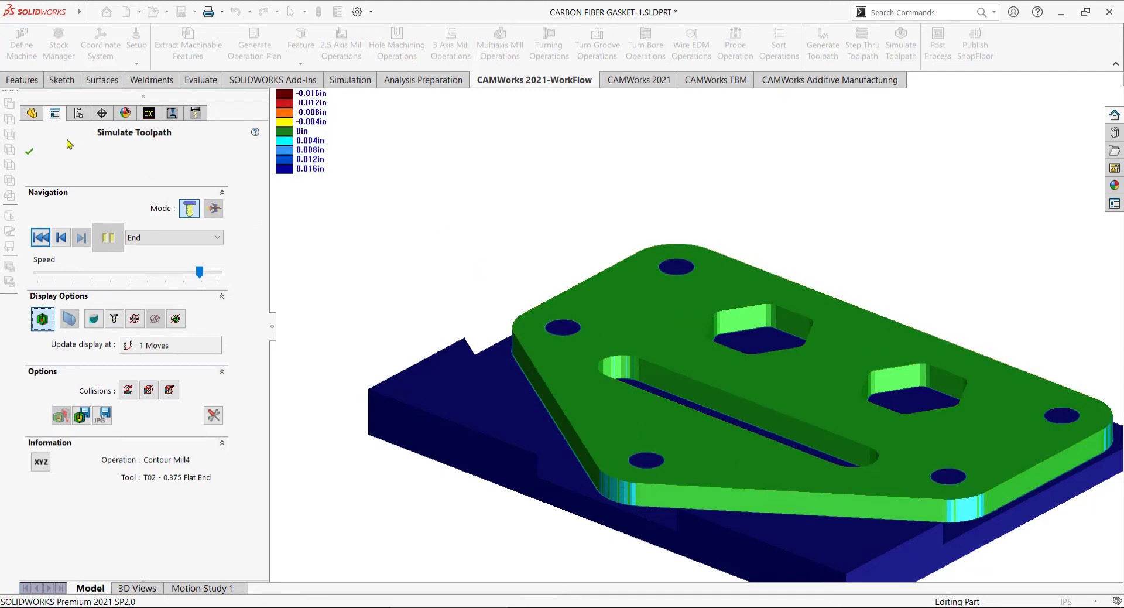
{"action": "left_click", "coordinate": [29, 152]}
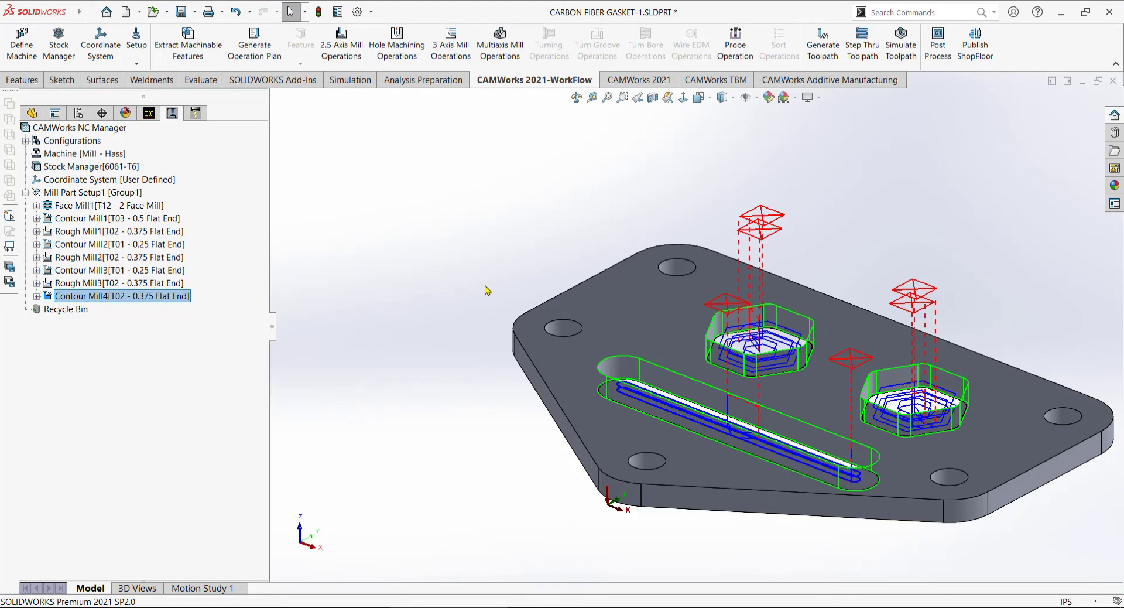
Step: Create a 2.5 axis Hole feature in Mill Part Setup1 from the plate's five round holes, with the Drill strategy and a 0.394 in blind depth
{"action": "middle_click_drag", "start_coordinate": [485, 286], "coordinate": [462, 281]}
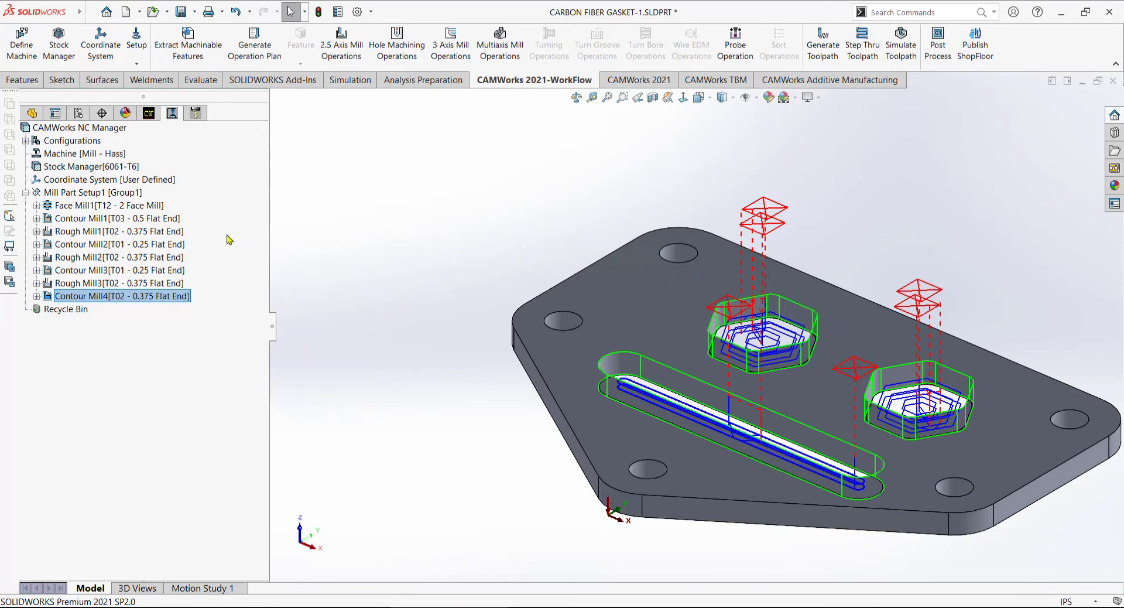
{"action": "left_click", "coordinate": [145, 111]}
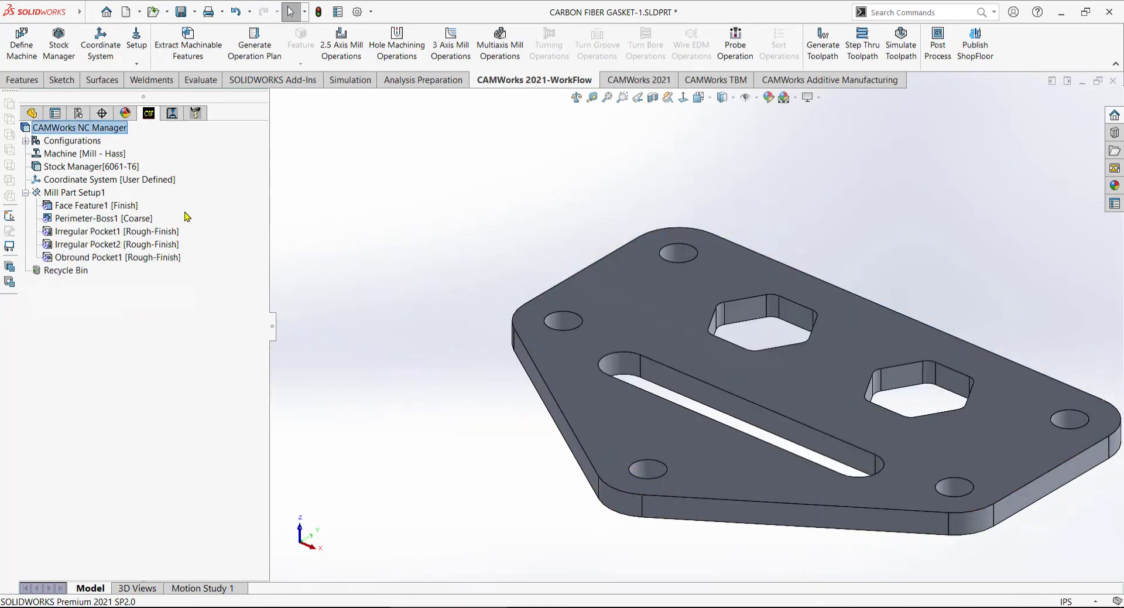
{"action": "right_click", "coordinate": [90, 197]}
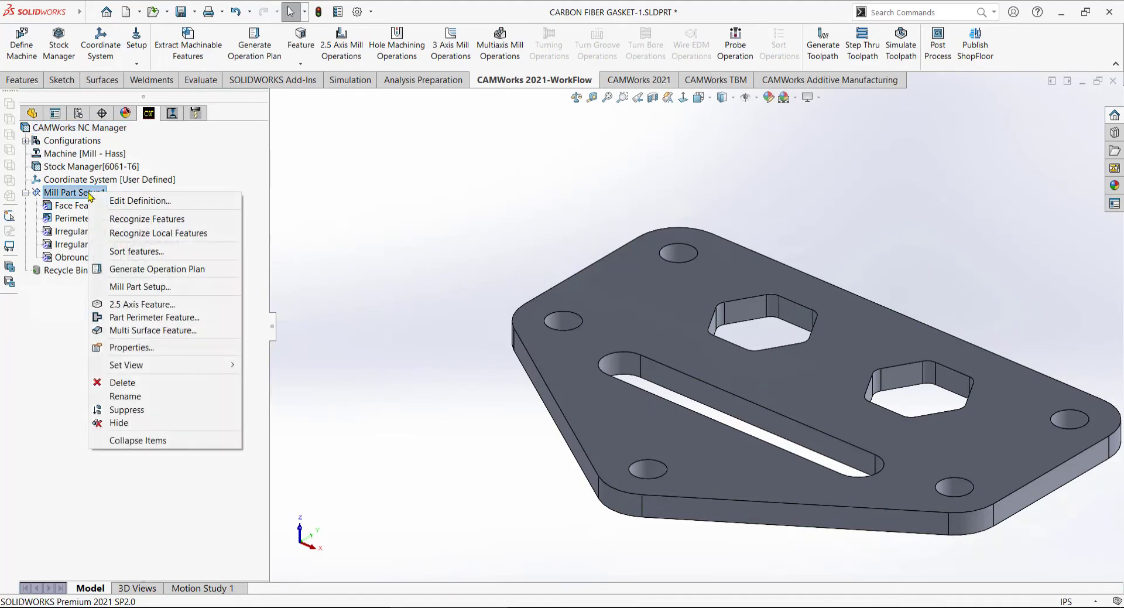
{"action": "left_click", "coordinate": [140, 305]}
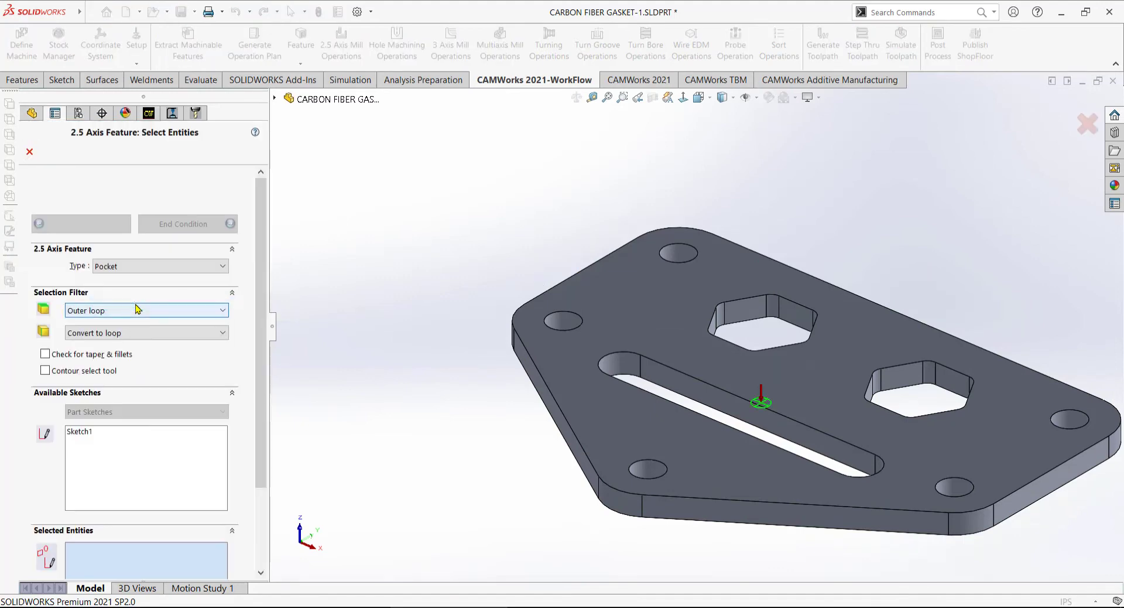
{"action": "left_click", "coordinate": [162, 268]}
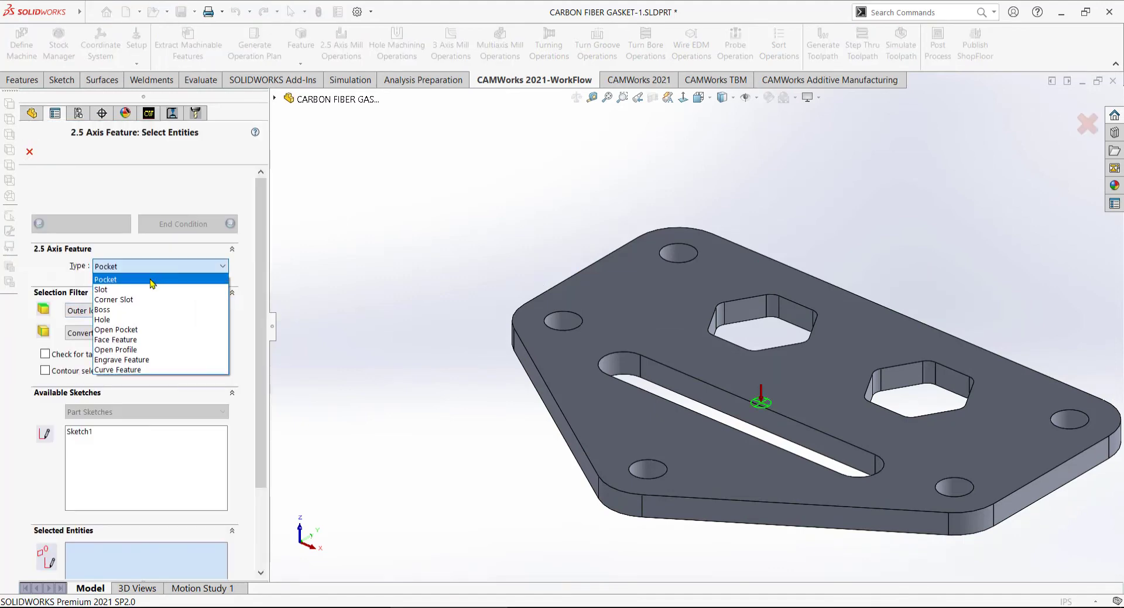
{"action": "left_click", "coordinate": [126, 320]}
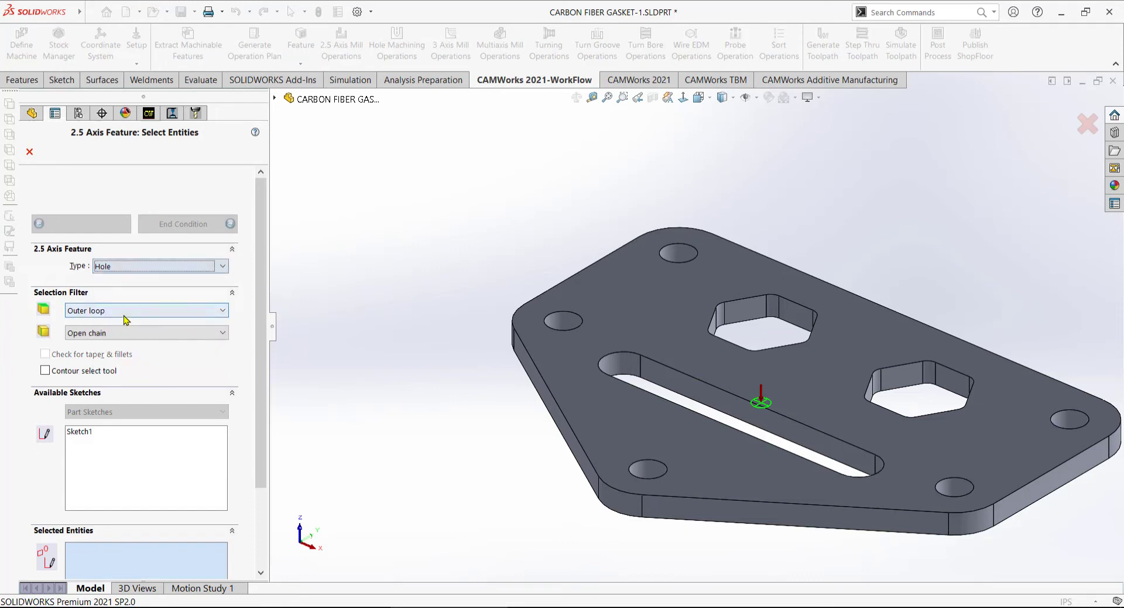
{"action": "left_click", "coordinate": [690, 265]}
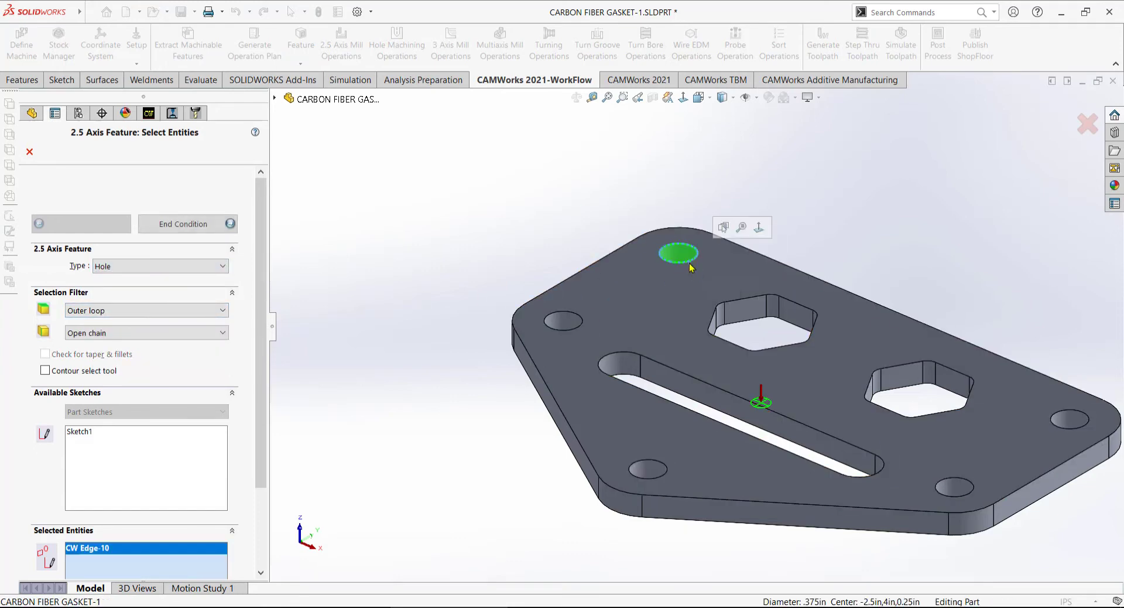
{"action": "left_click", "coordinate": [1060, 413]}
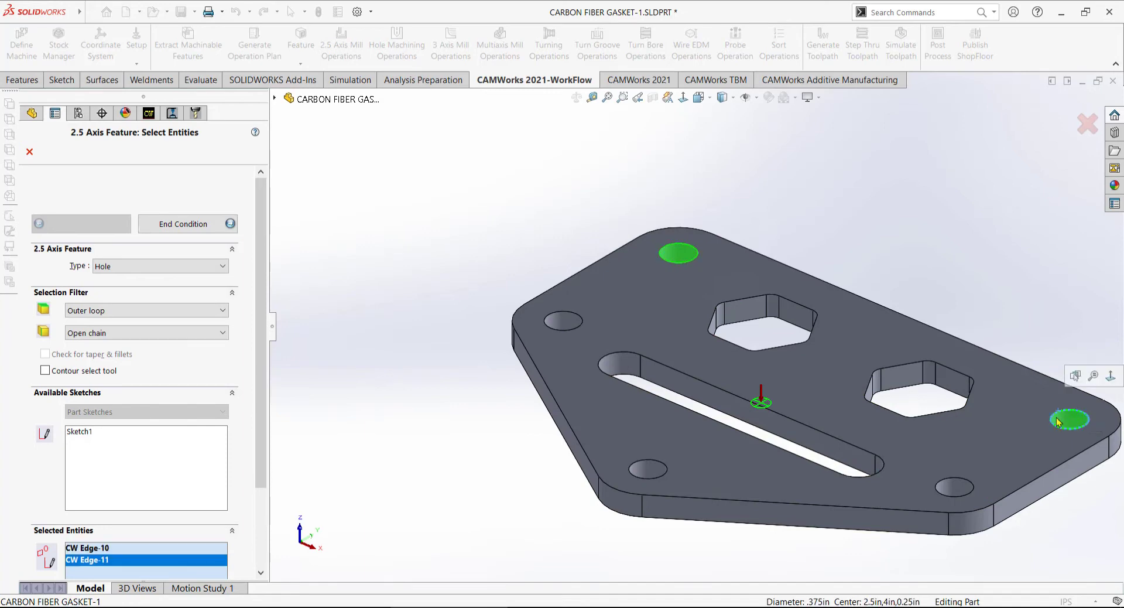
{"action": "left_click", "coordinate": [973, 491]}
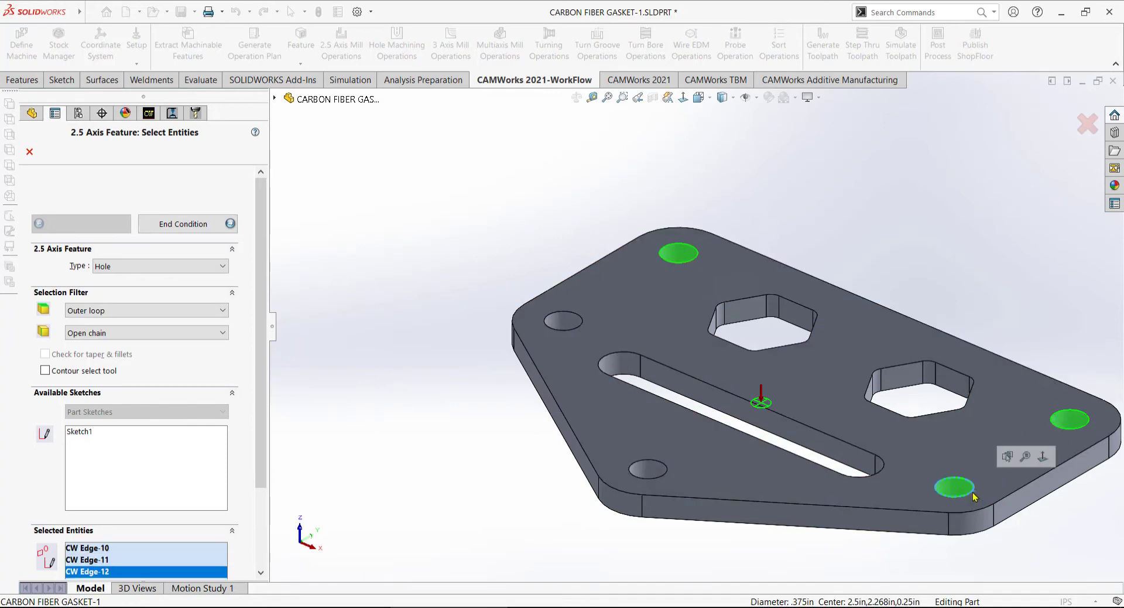
{"action": "left_click", "coordinate": [669, 466]}
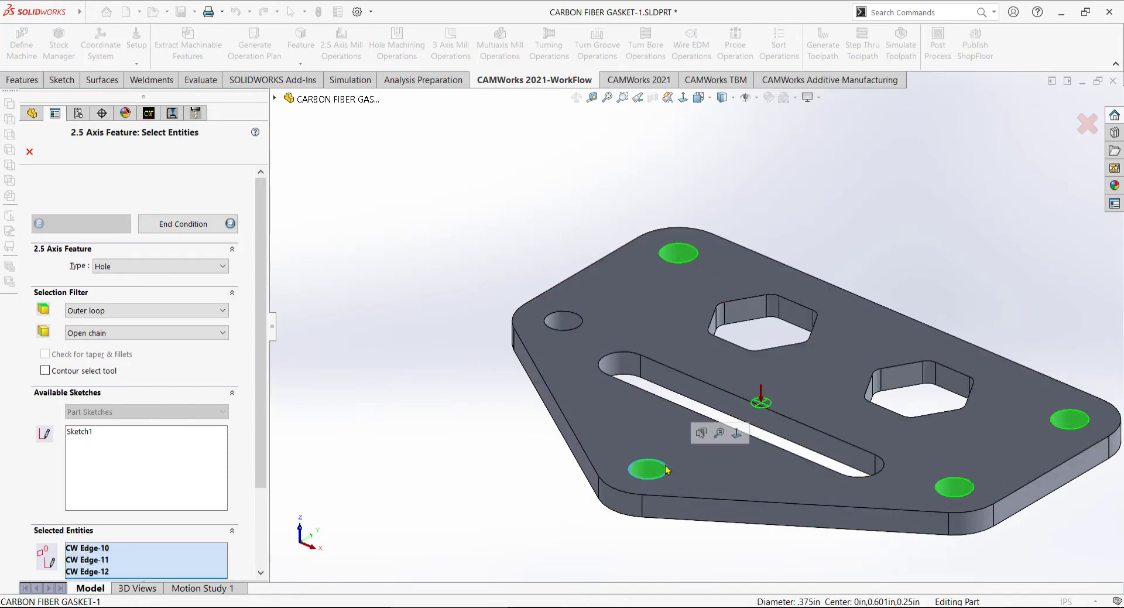
{"action": "left_click", "coordinate": [580, 325]}
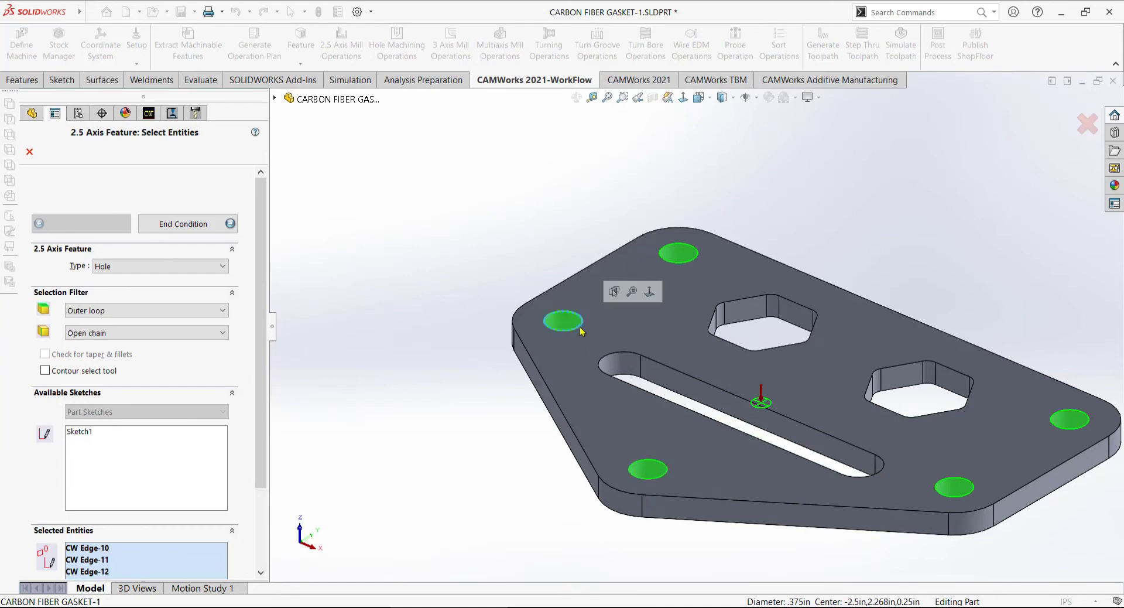
{"action": "left_click", "coordinate": [186, 226]}
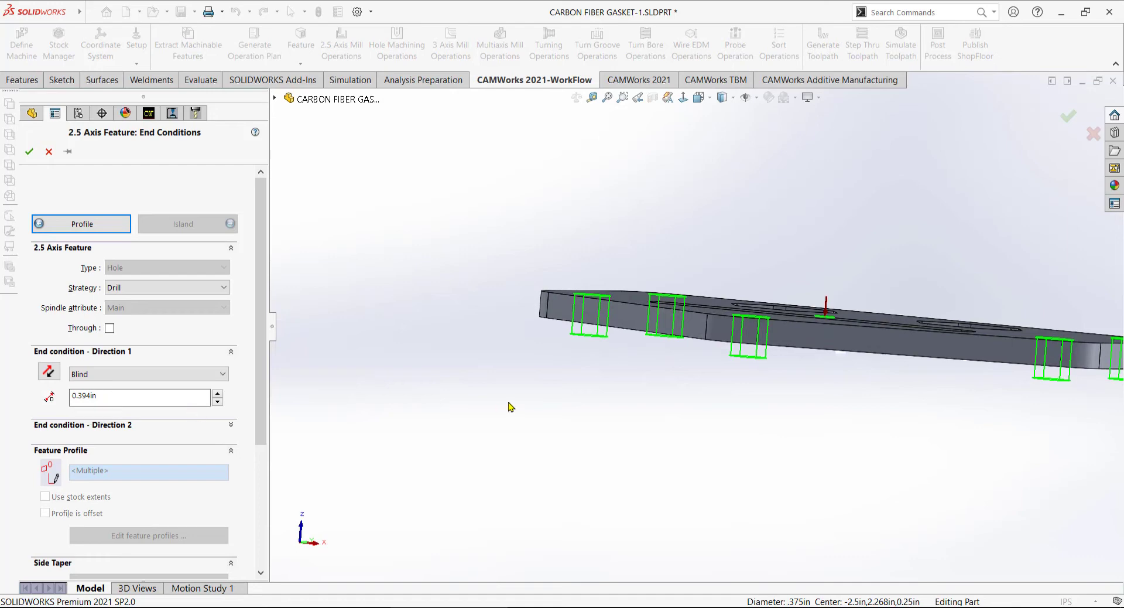
{"action": "left_click", "coordinate": [30, 154]}
Step: Generate the operation plan for the hole group and the toolpaths for its center drill and drill operations
{"action": "left_click", "coordinate": [121, 273]}
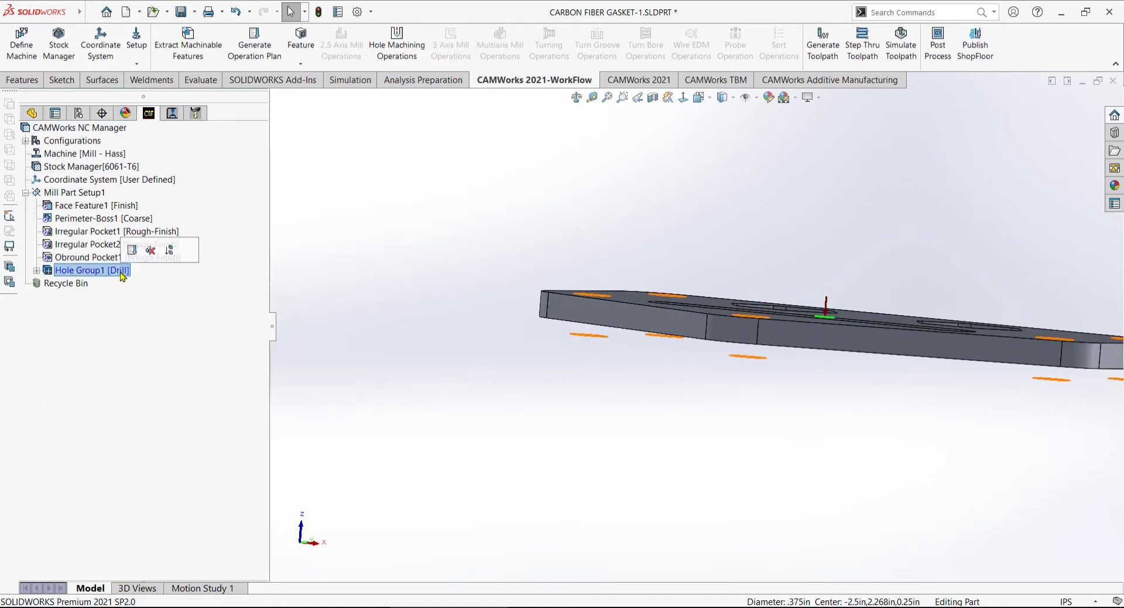
{"action": "left_click", "coordinate": [132, 251]}
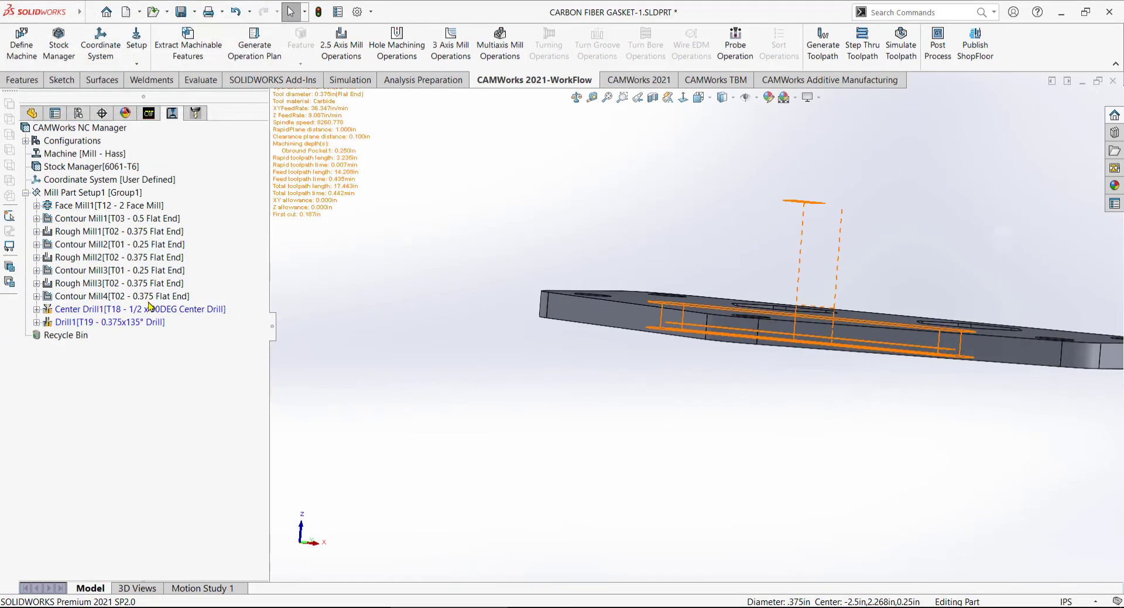
{"action": "left_click", "coordinate": [153, 310]}
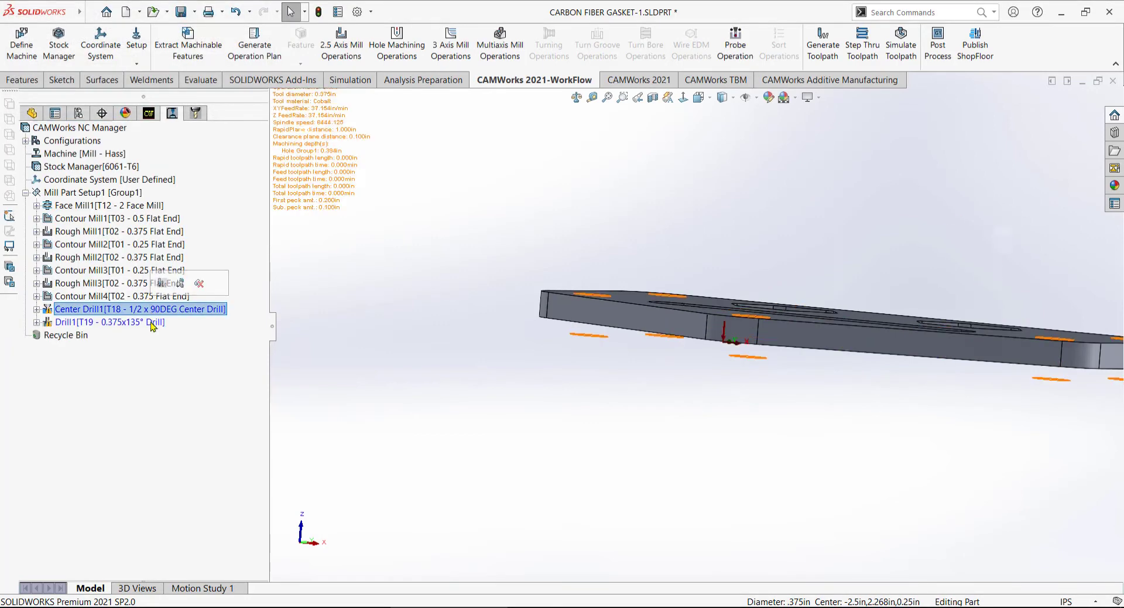
{"action": "left_click", "coordinate": [152, 322], "text": "ctrl"}
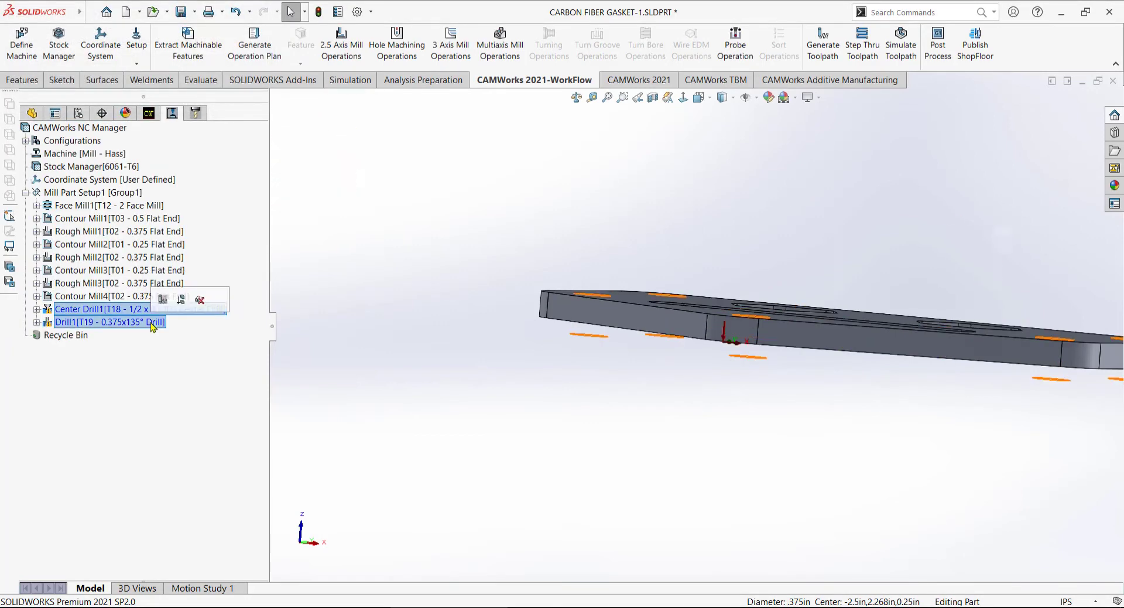
{"action": "left_click", "coordinate": [163, 300]}
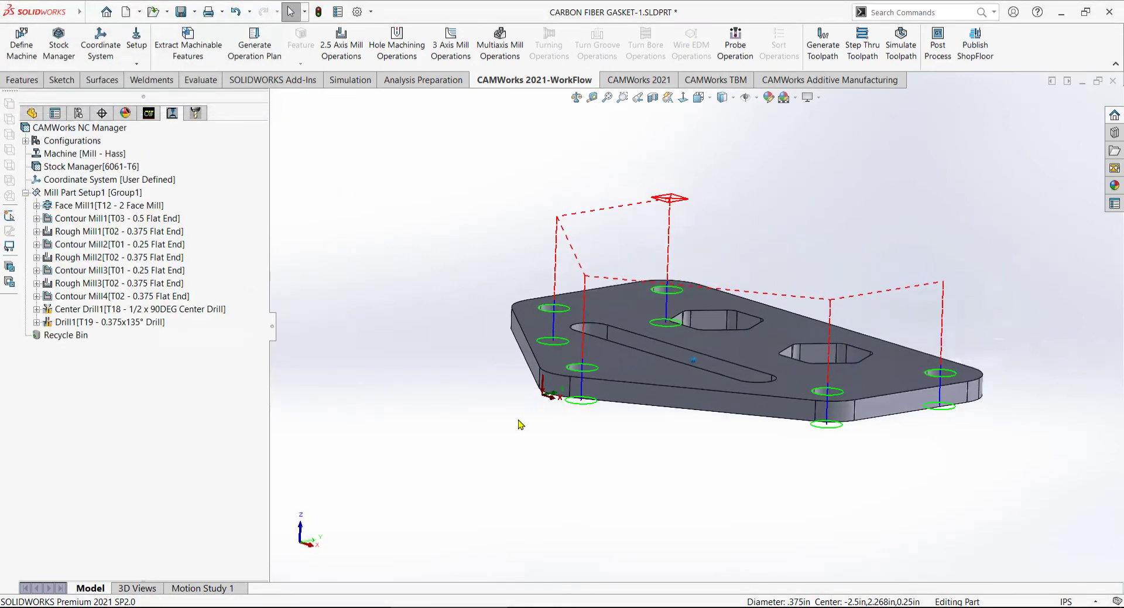
Step: Simulate all toolpaths through the drilling operation and compare the machined stock with the design part
{"action": "left_click", "coordinate": [896, 50]}
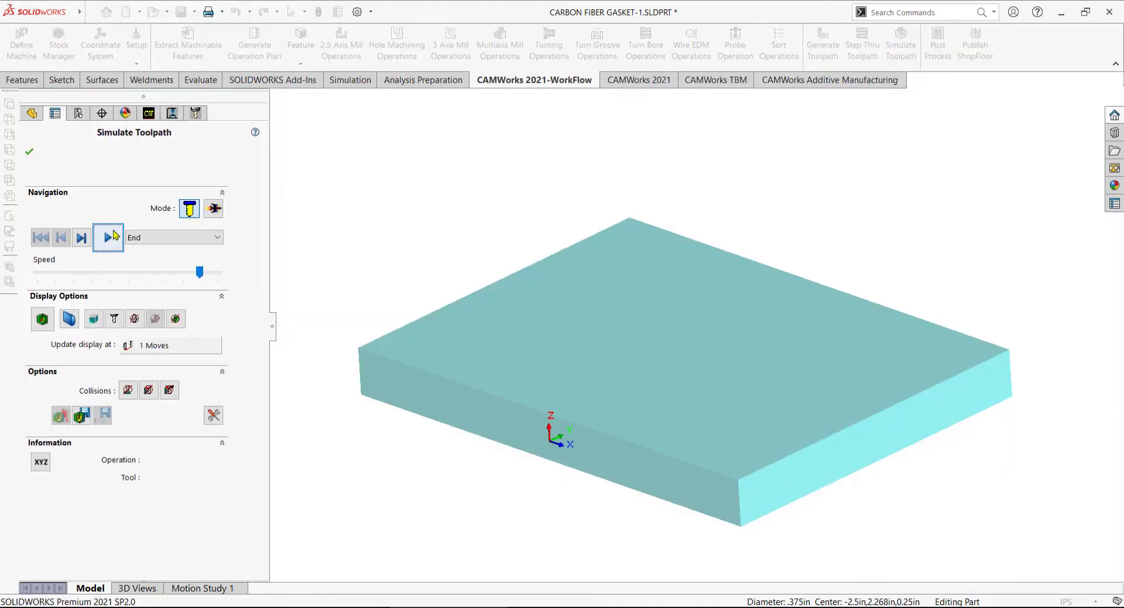
{"action": "left_click", "coordinate": [112, 236]}
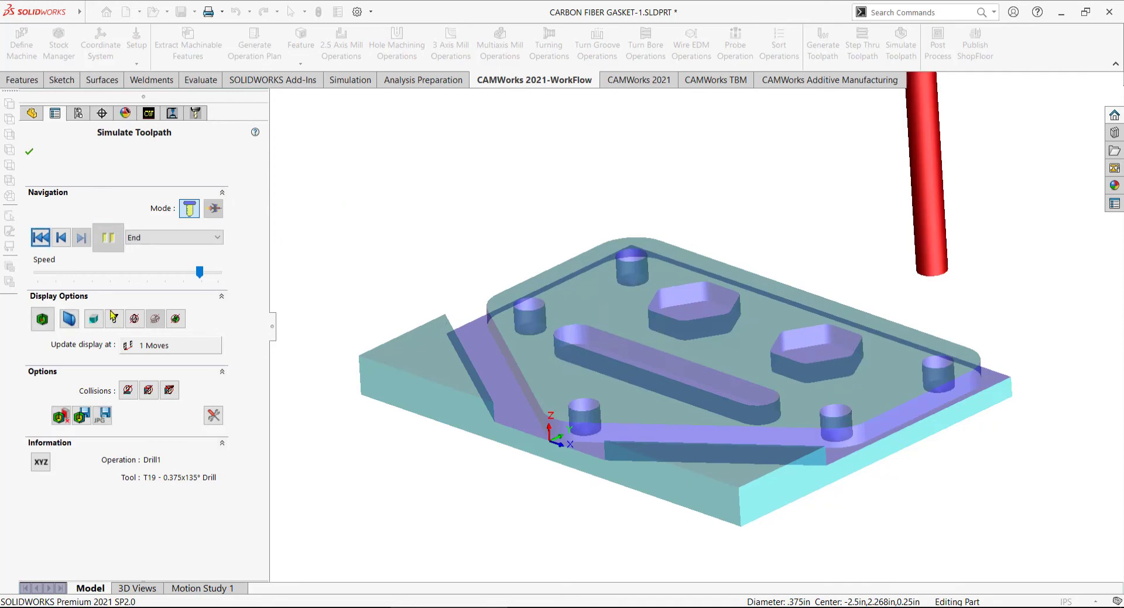
{"action": "left_click", "coordinate": [63, 324]}
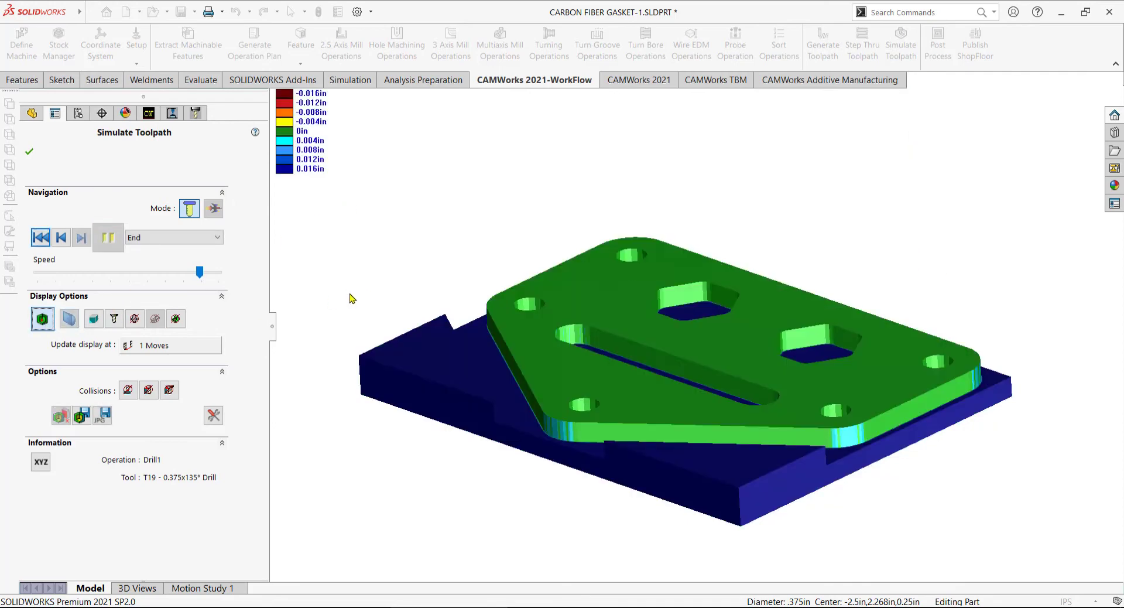
{"action": "middle_click_drag", "start_coordinate": [466, 333], "coordinate": [466, 336]}
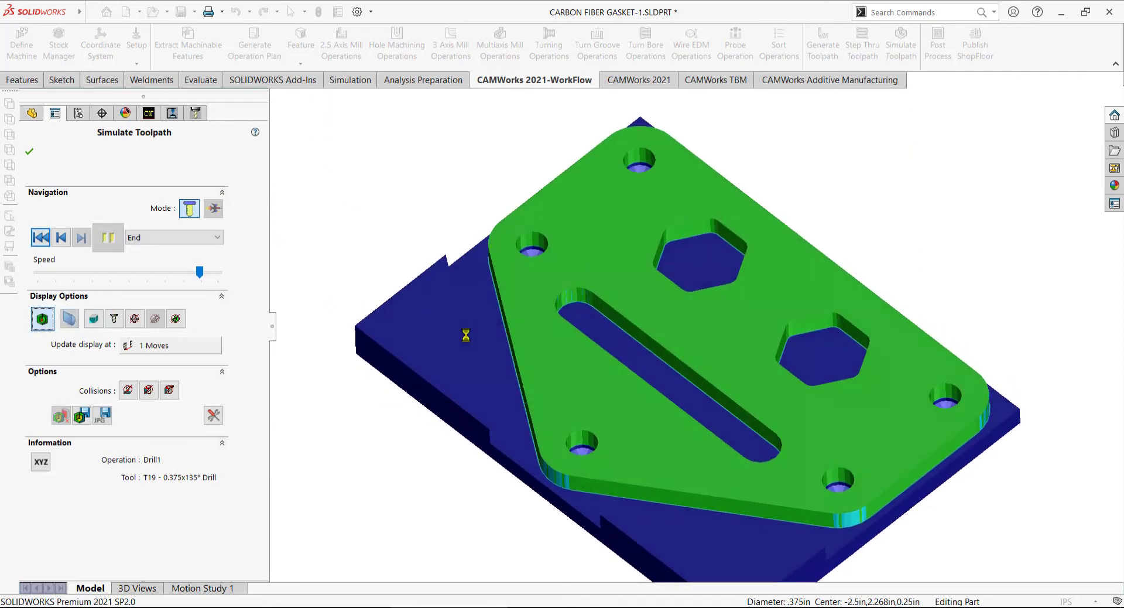
{"action": "left_click", "coordinate": [28, 151]}
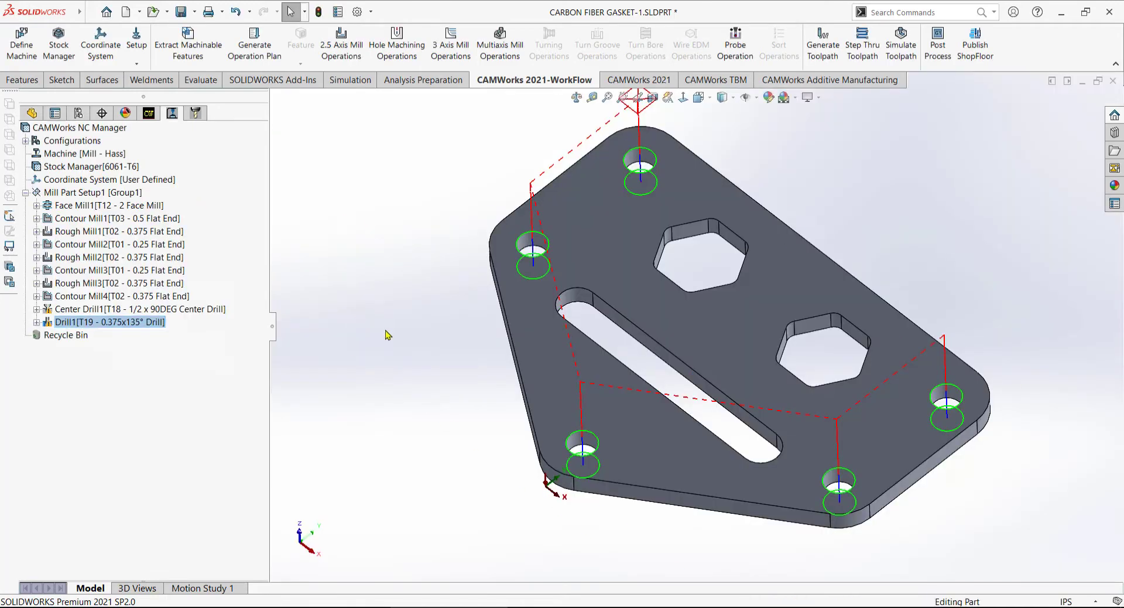
Step: Add a second mill part setup for the plate's underside, using the Front Plane as its associated direction entity
{"action": "left_click", "coordinate": [148, 116]}
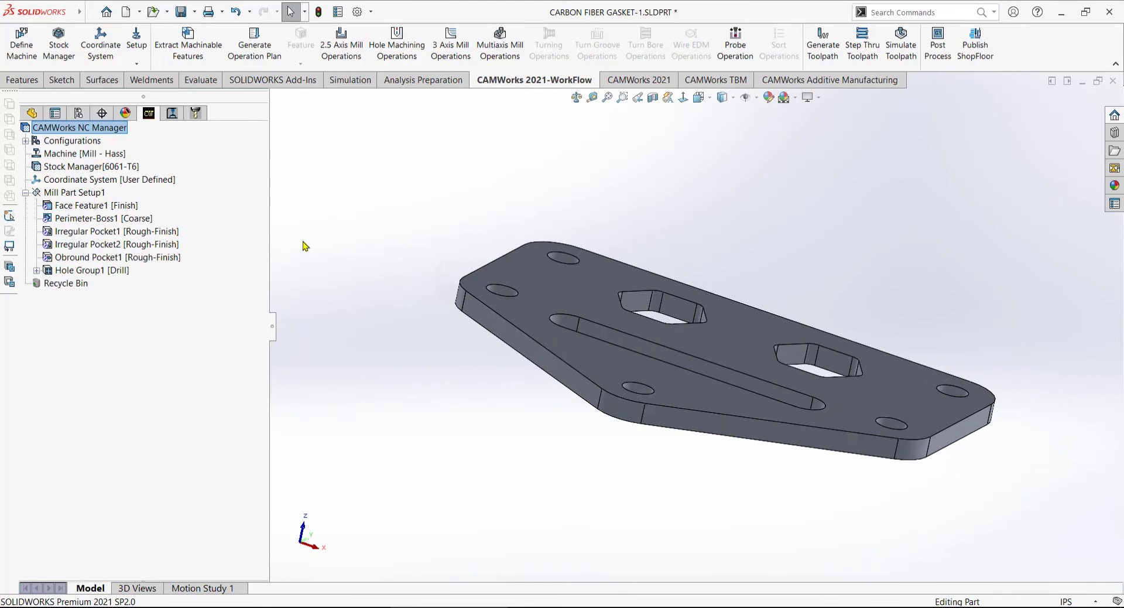
{"action": "left_click", "coordinate": [112, 169]}
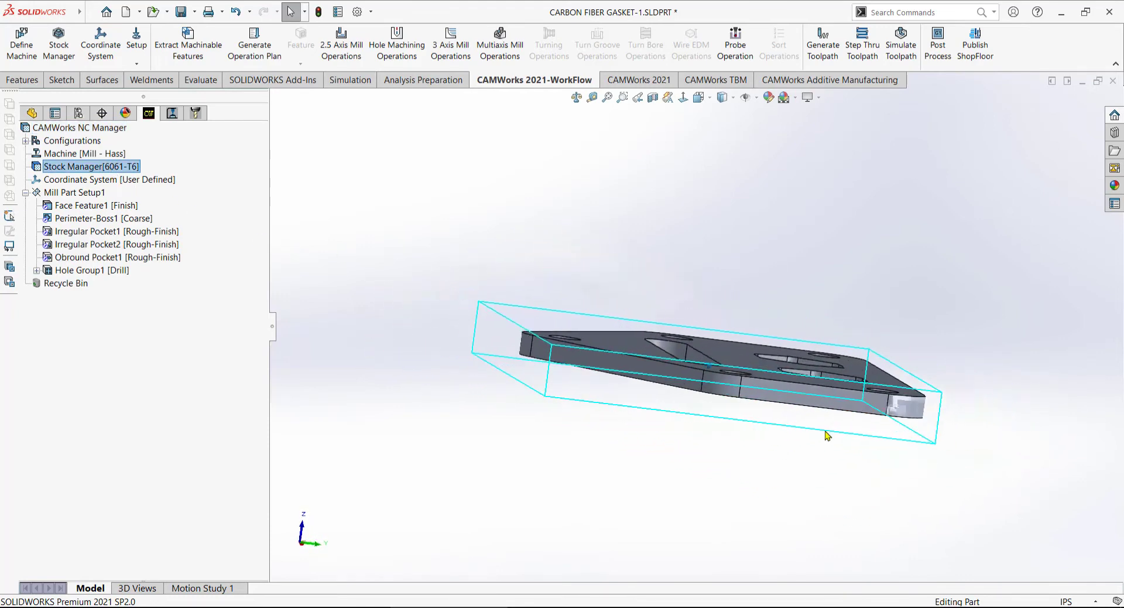
{"action": "middle_click_drag", "start_coordinate": [826, 431], "coordinate": [663, 366]}
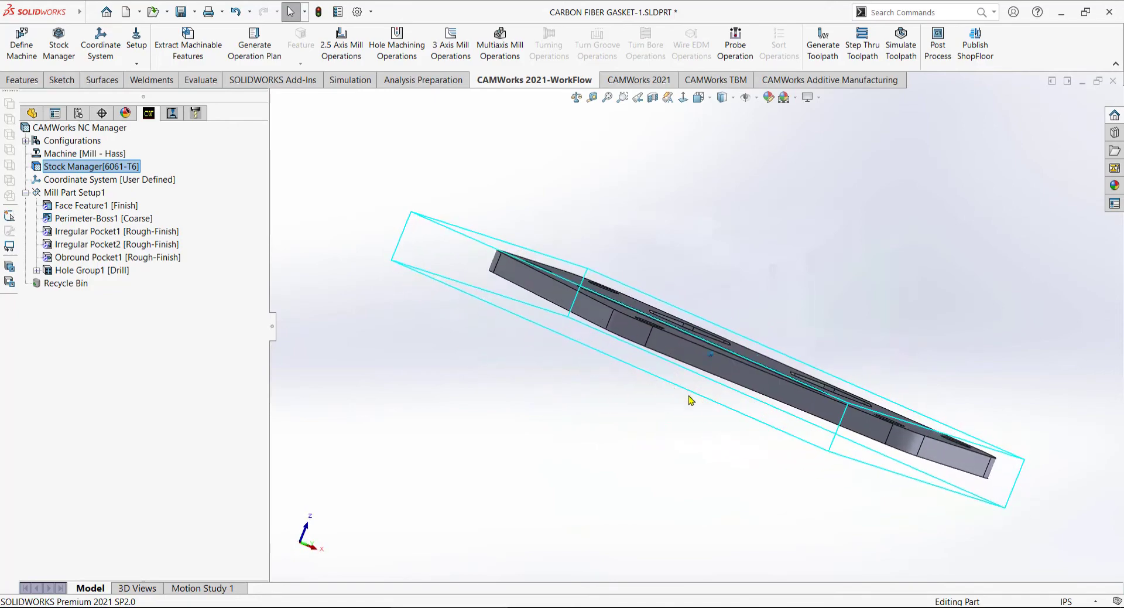
{"action": "middle_click_drag", "start_coordinate": [538, 367], "coordinate": [408, 344]}
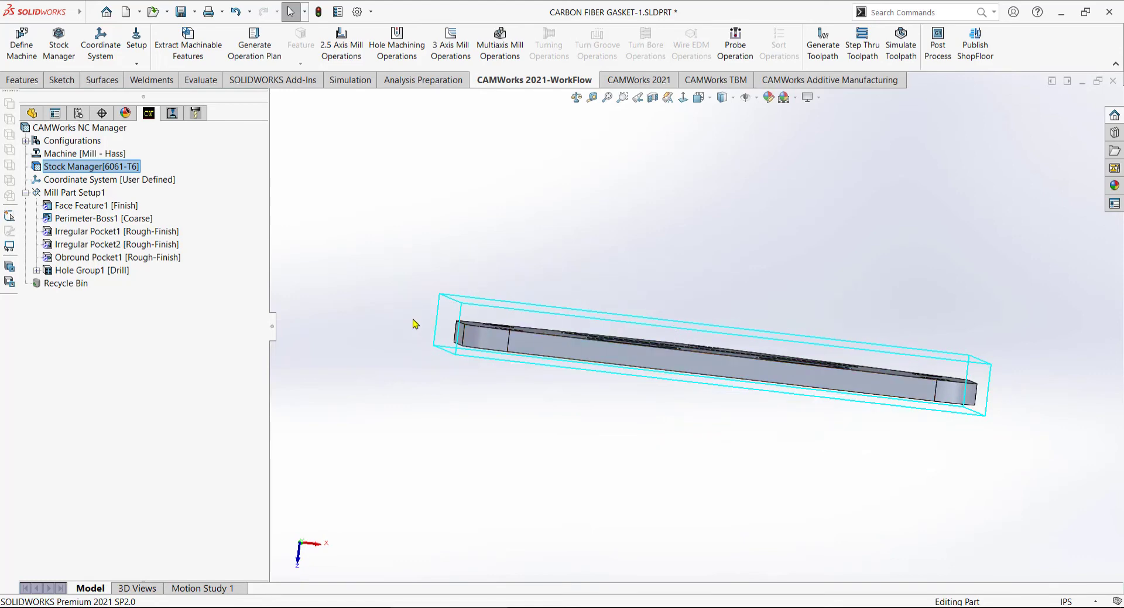
{"action": "middle_click_drag", "start_coordinate": [413, 320], "coordinate": [413, 323]}
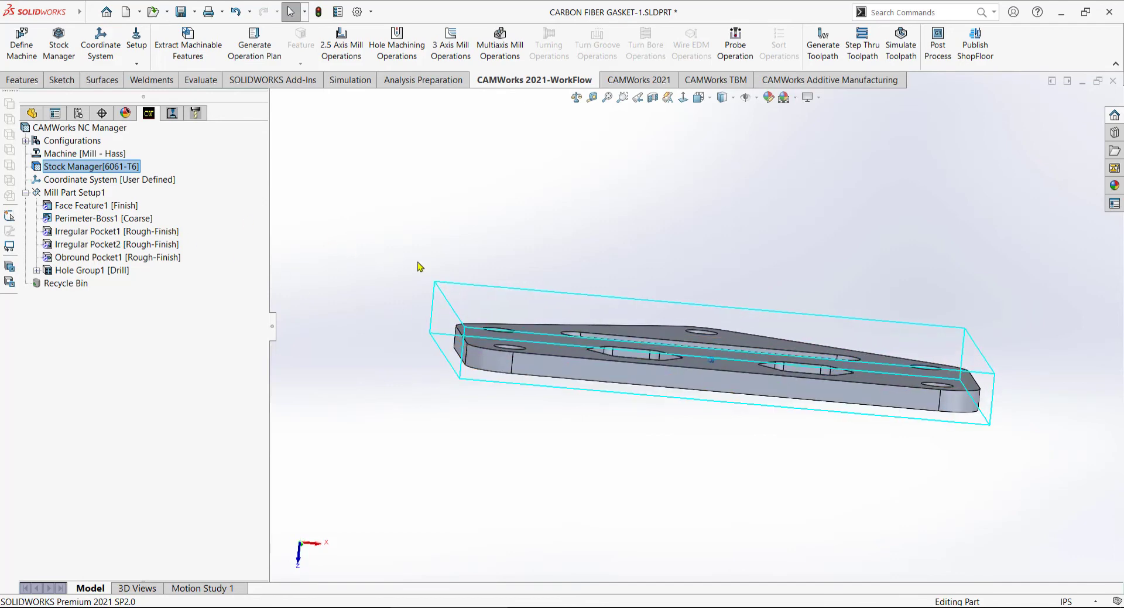
{"action": "middle_click_drag", "start_coordinate": [417, 267], "coordinate": [248, 245]}
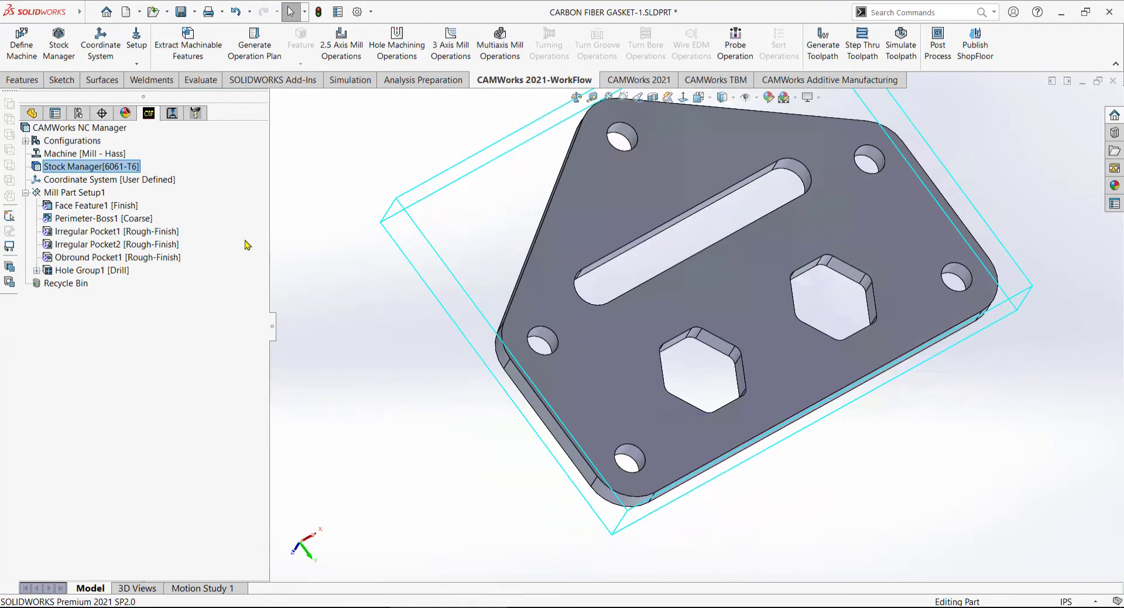
{"action": "left_click", "coordinate": [109, 182]}
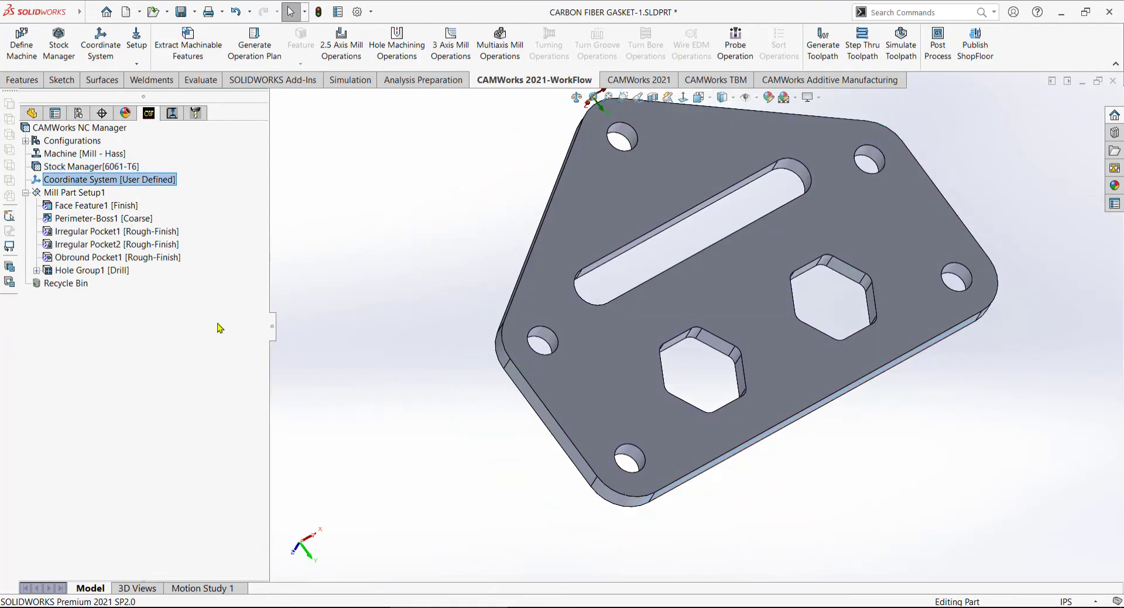
{"action": "right_click", "coordinate": [135, 185]}
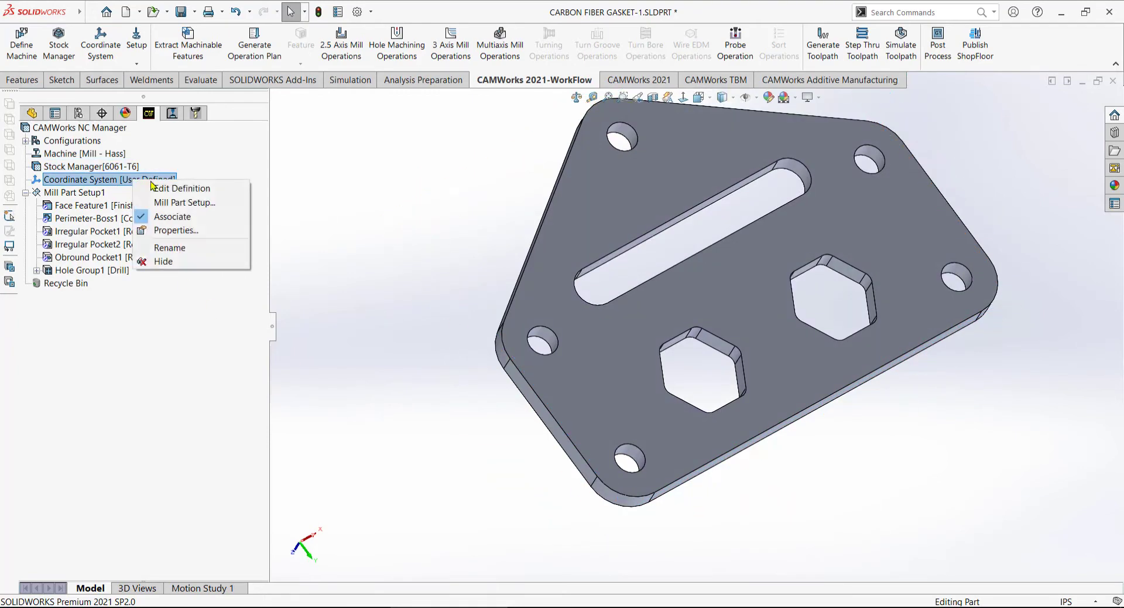
{"action": "left_click", "coordinate": [185, 202]}
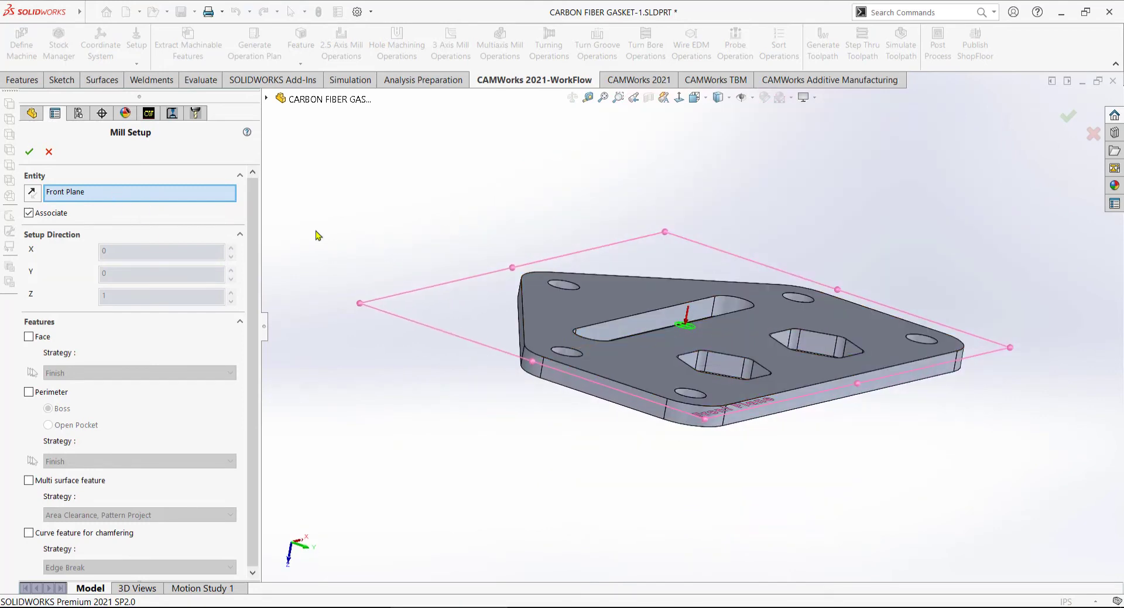
{"action": "left_click", "coordinate": [29, 151]}
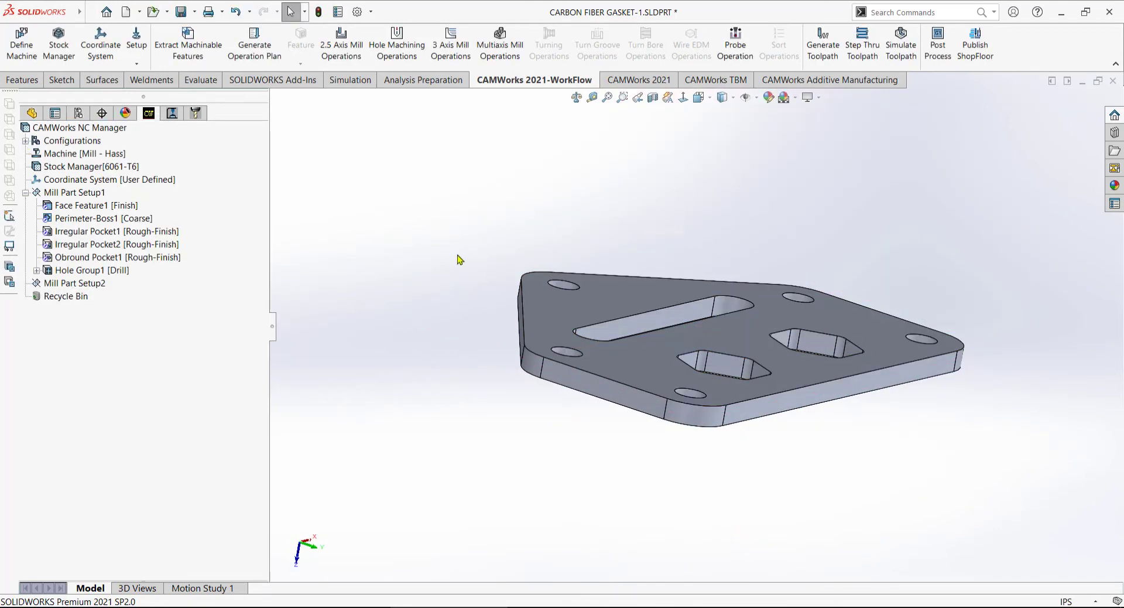
Step: Create a 2.5 axis Face Feature in Mill Part Setup2 from the plate's underside face, with the Finish strategy and an Upto Stock end condition
{"action": "left_click", "coordinate": [103, 283]}
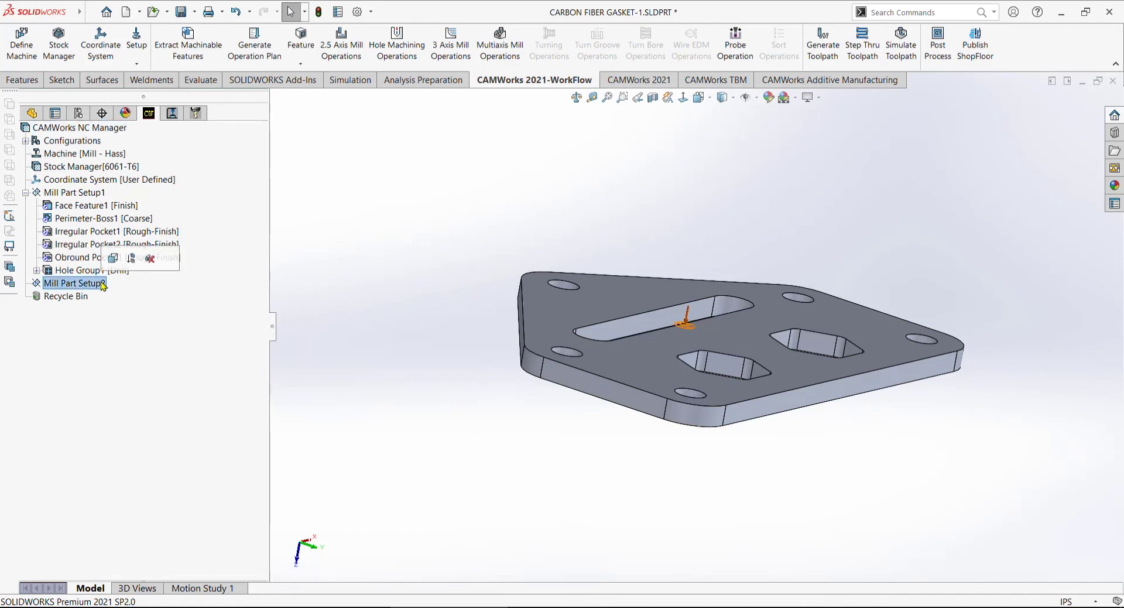
{"action": "right_click", "coordinate": [103, 284]}
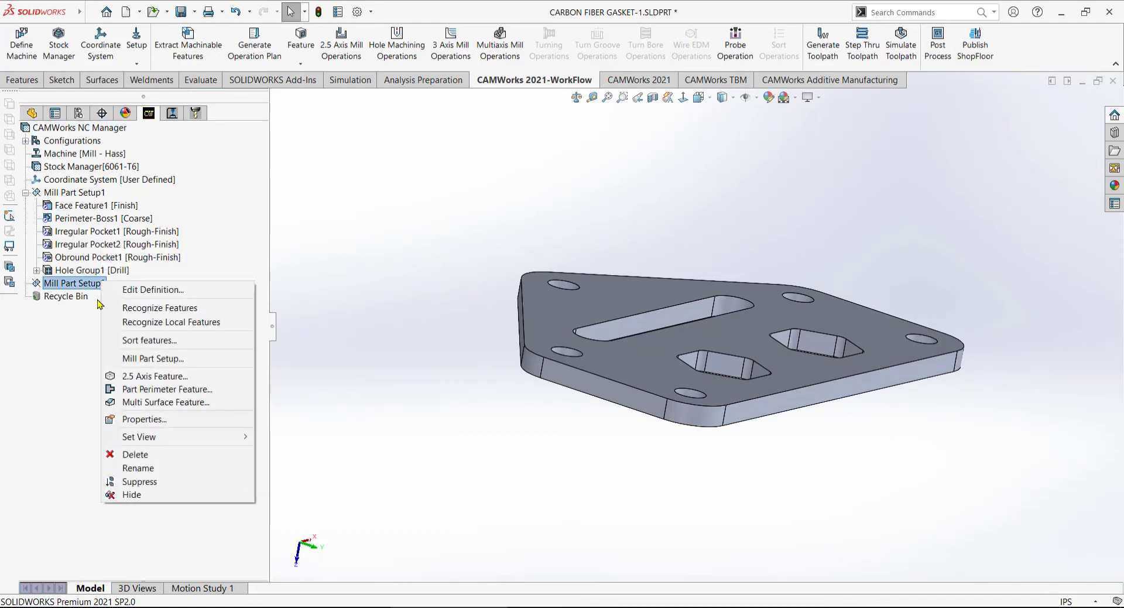
{"action": "left_click", "coordinate": [156, 377]}
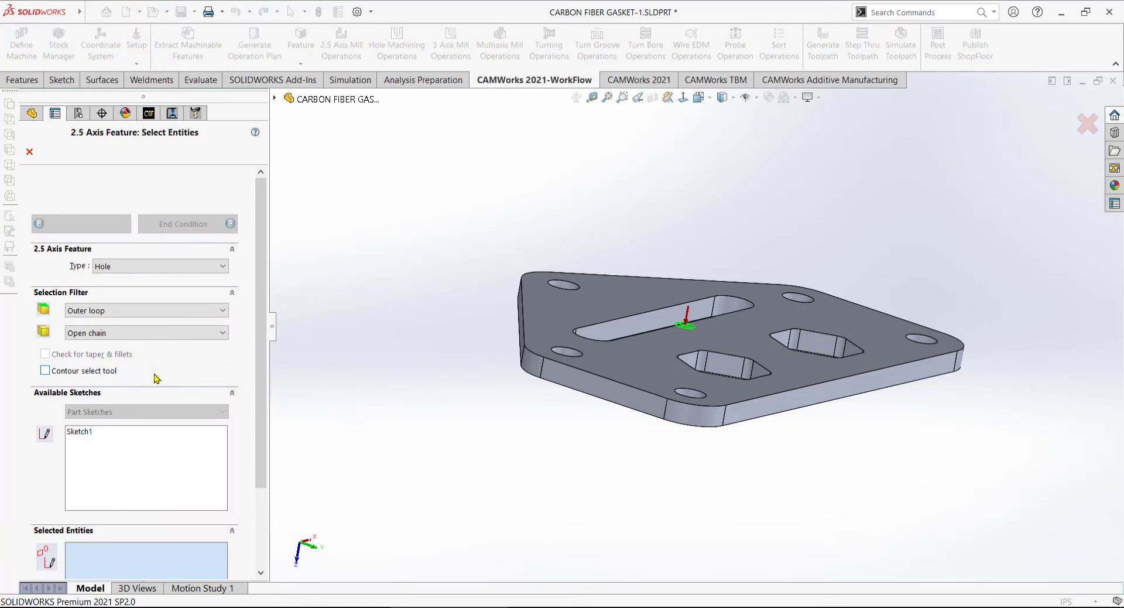
{"action": "left_click", "coordinate": [204, 268]}
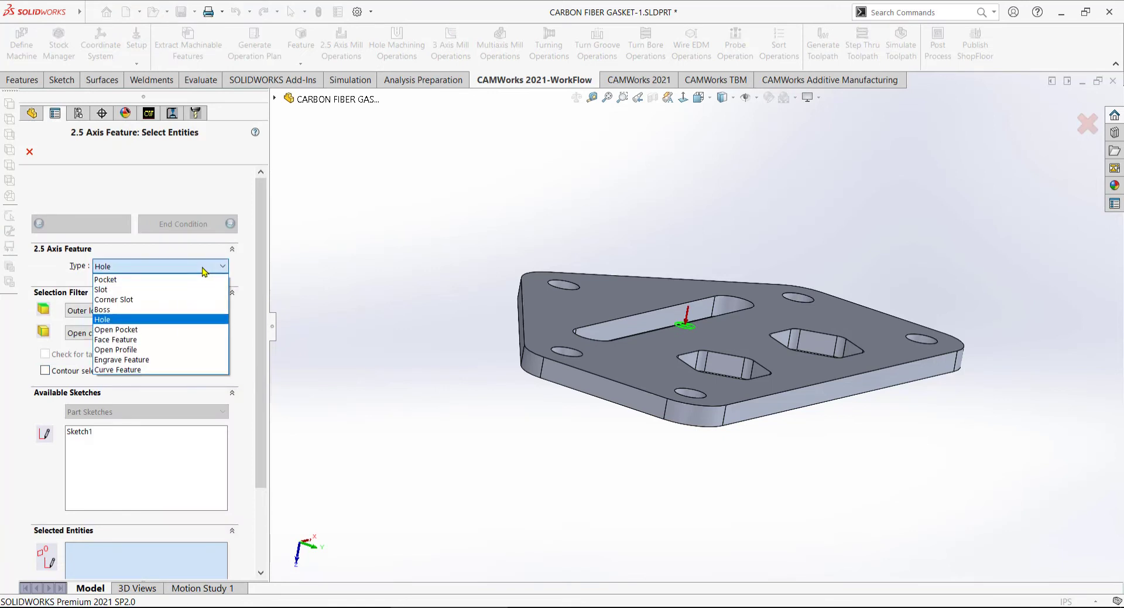
{"action": "left_click", "coordinate": [125, 340]}
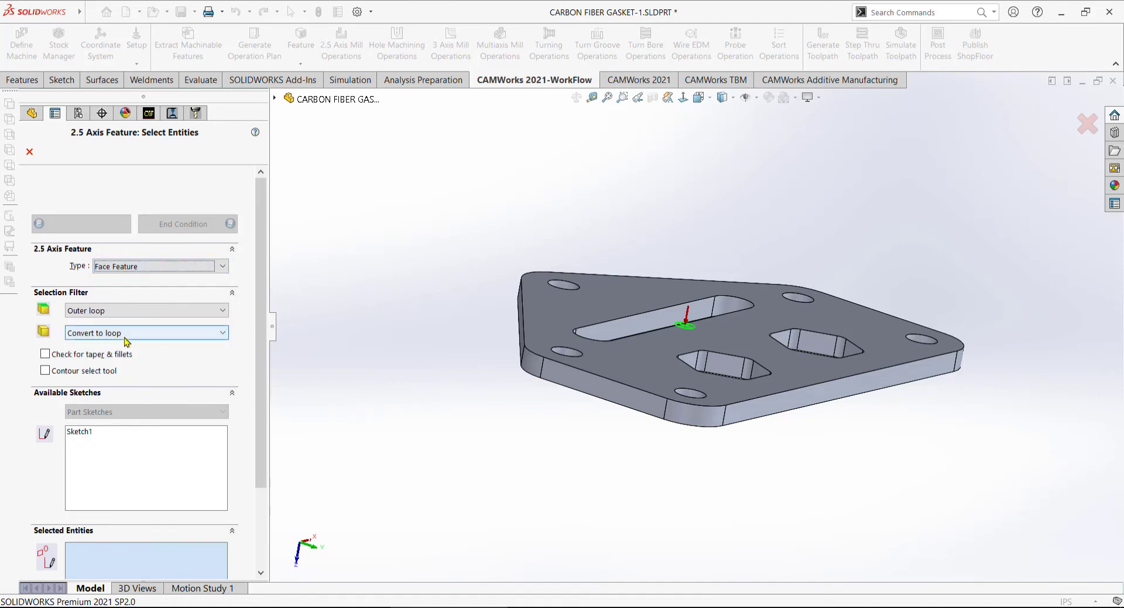
{"action": "left_click", "coordinate": [603, 308]}
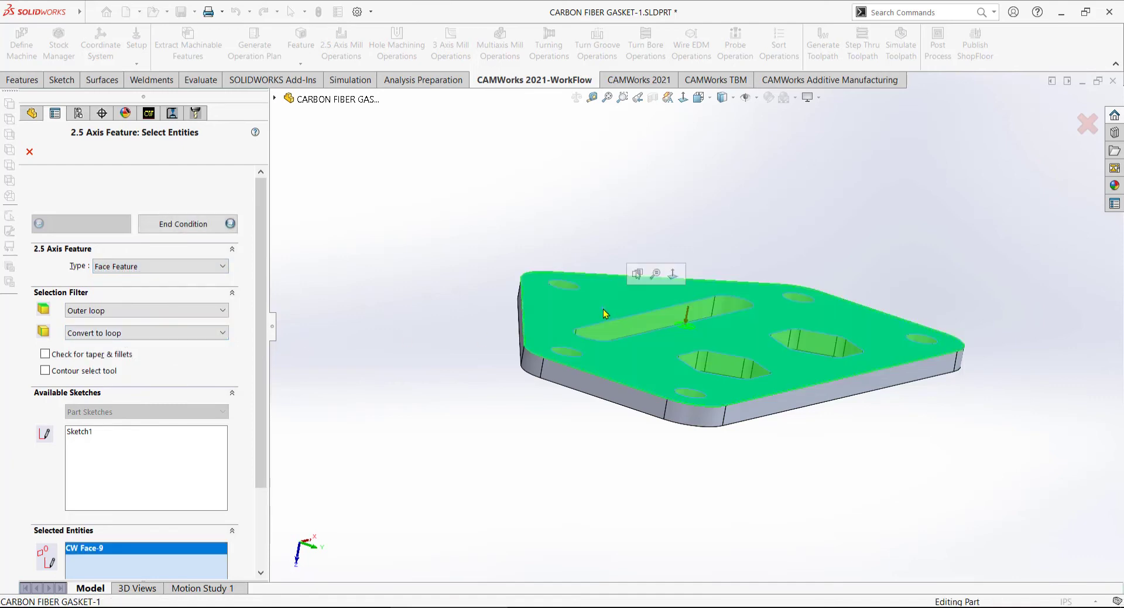
{"action": "left_click", "coordinate": [195, 232]}
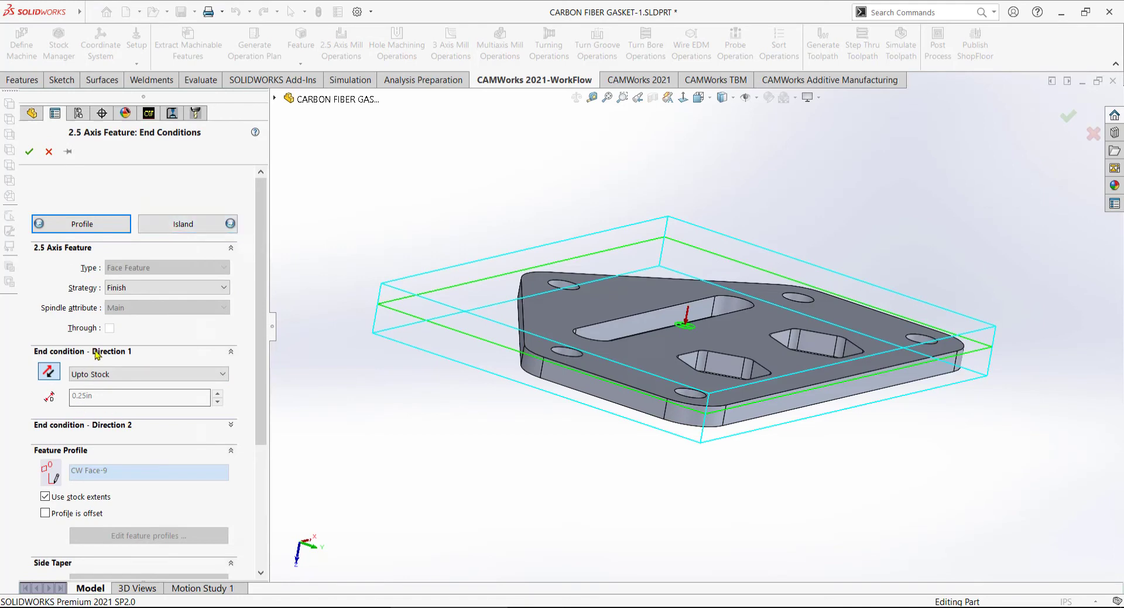
{"action": "left_click", "coordinate": [29, 151]}
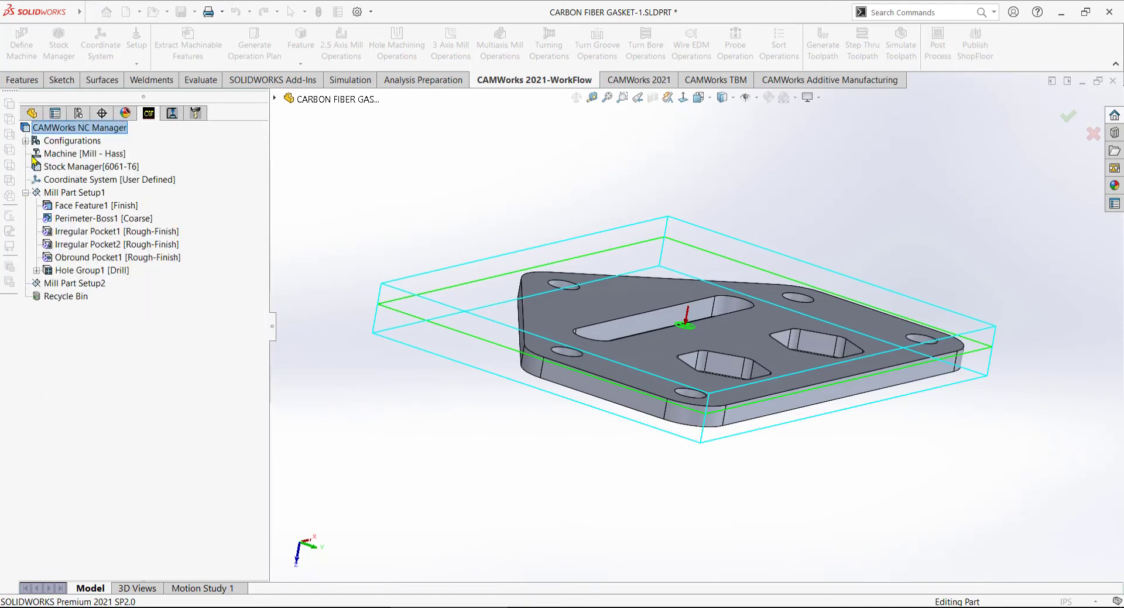
Step: Generate the operation plan for the Mill Part Setup2 face feature and the toolpath for its face mill operation
{"action": "left_click", "coordinate": [128, 297]}
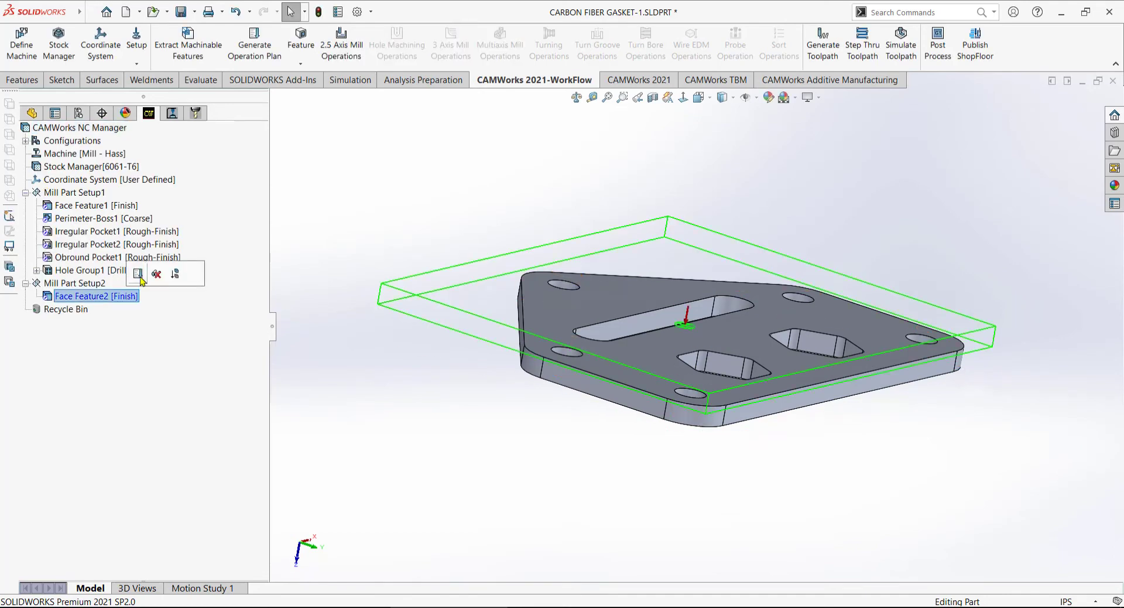
{"action": "left_click", "coordinate": [139, 275]}
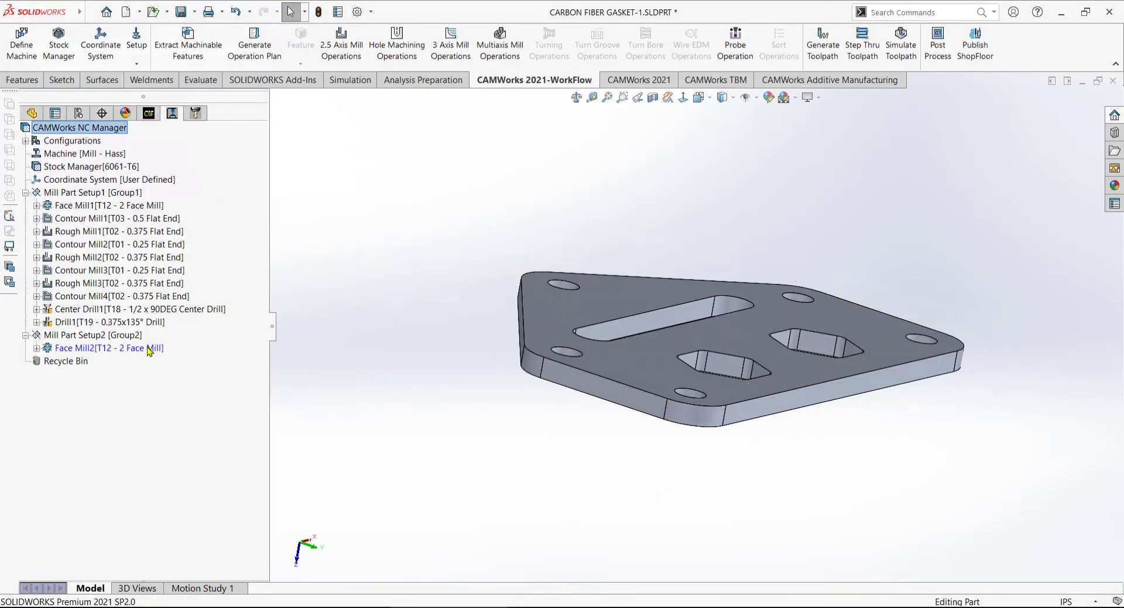
{"action": "left_click", "coordinate": [150, 350]}
{"action": "left_click", "coordinate": [164, 323]}
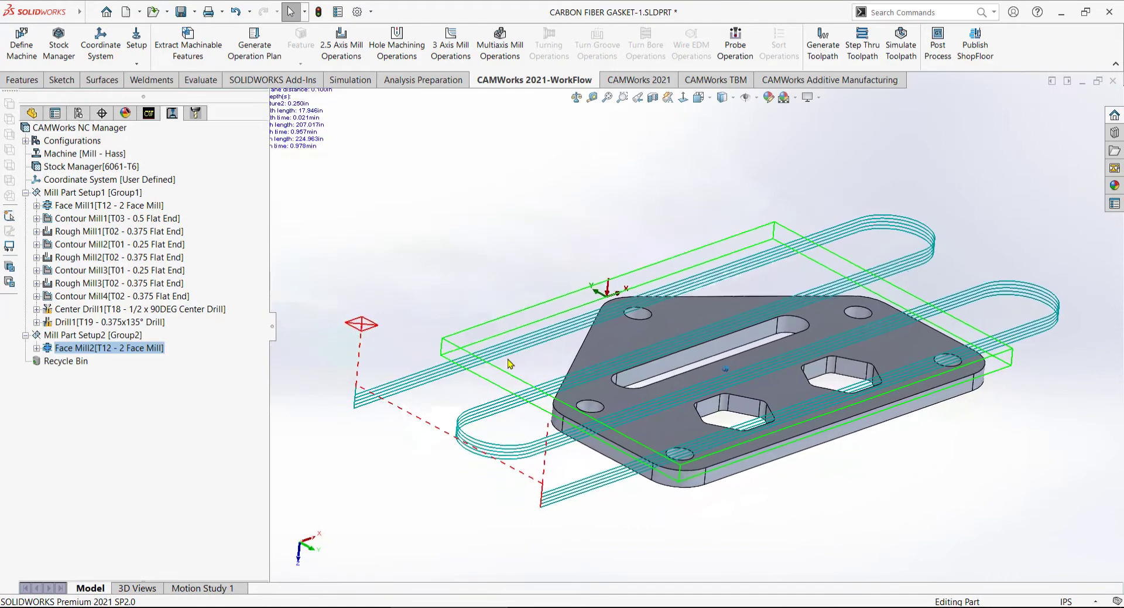
Step: Simulate the toolpaths of both setups through the second face milling and compare the machined stock with the design part from several angles
{"action": "left_click", "coordinate": [902, 56]}
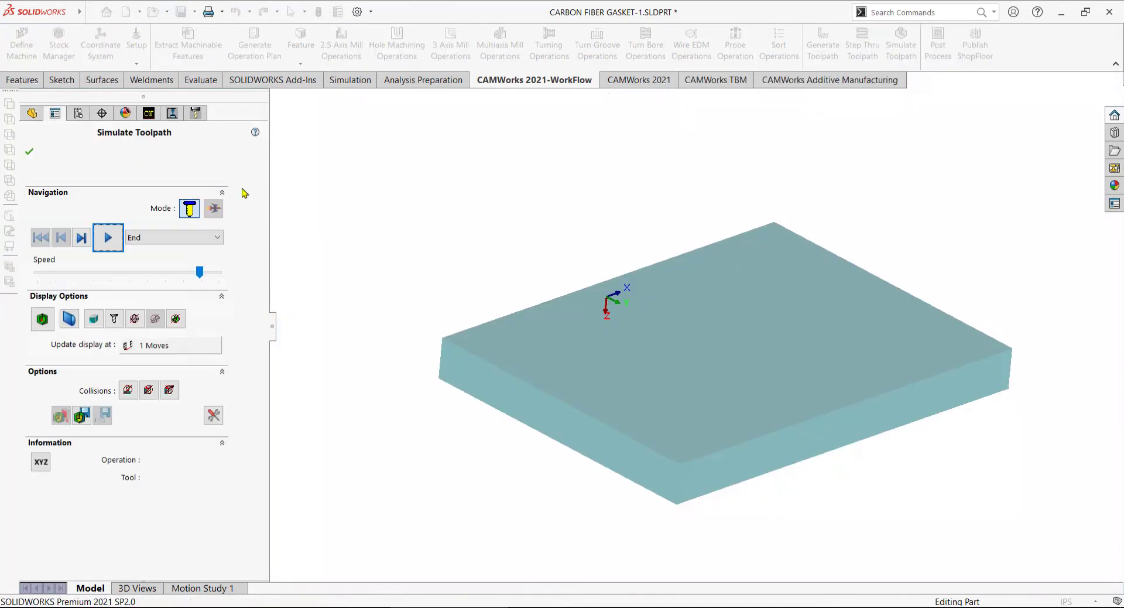
{"action": "left_click", "coordinate": [108, 237]}
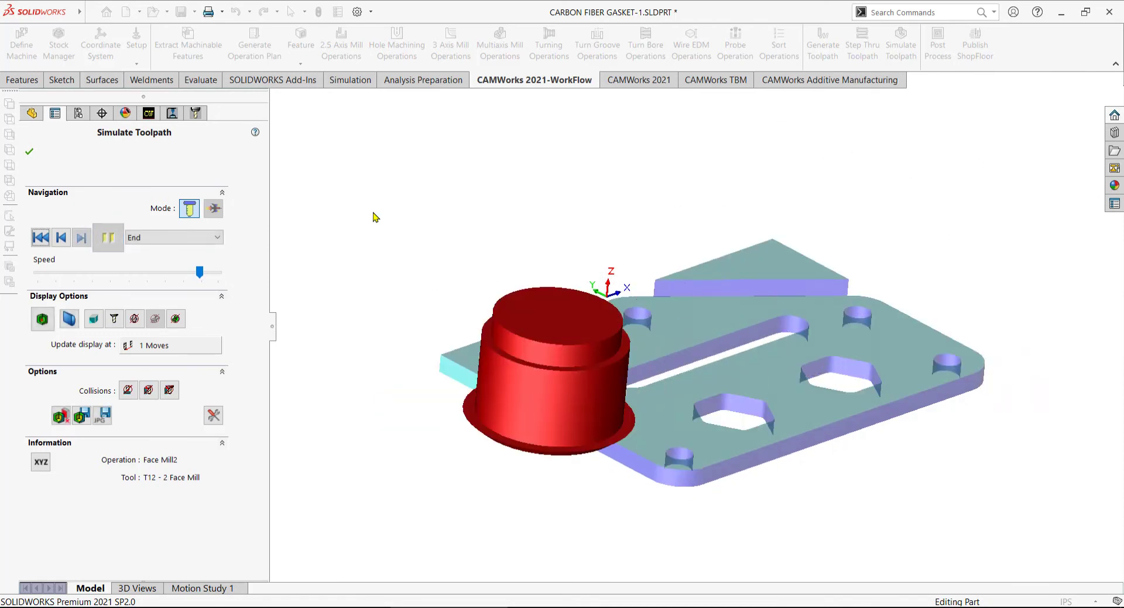
{"action": "left_click", "coordinate": [45, 320]}
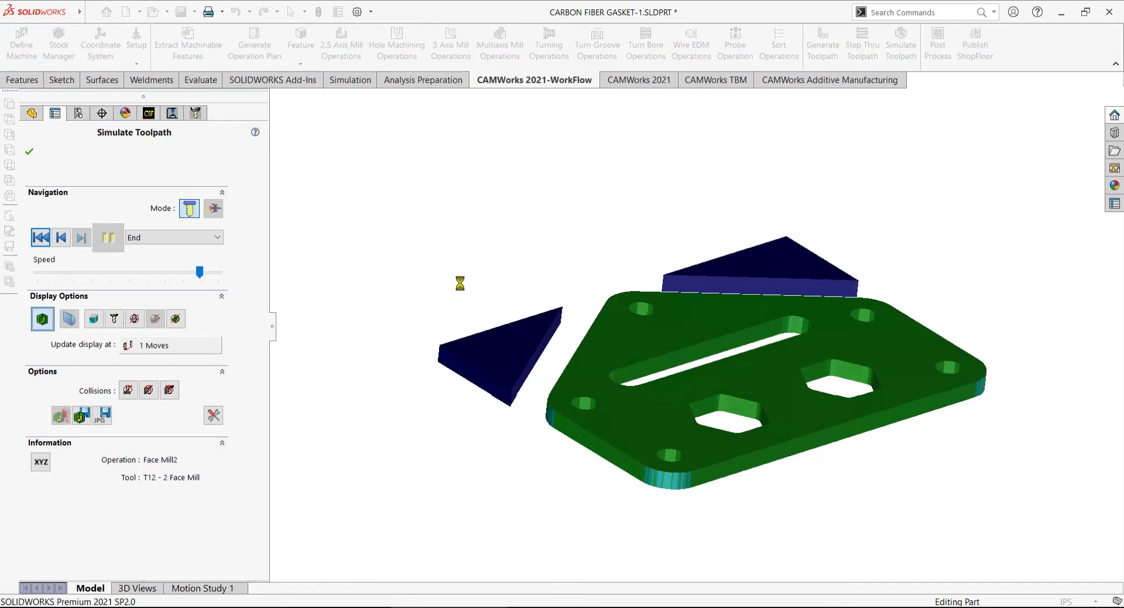
{"action": "middle_click_drag", "start_coordinate": [685, 363], "coordinate": [558, 294]}
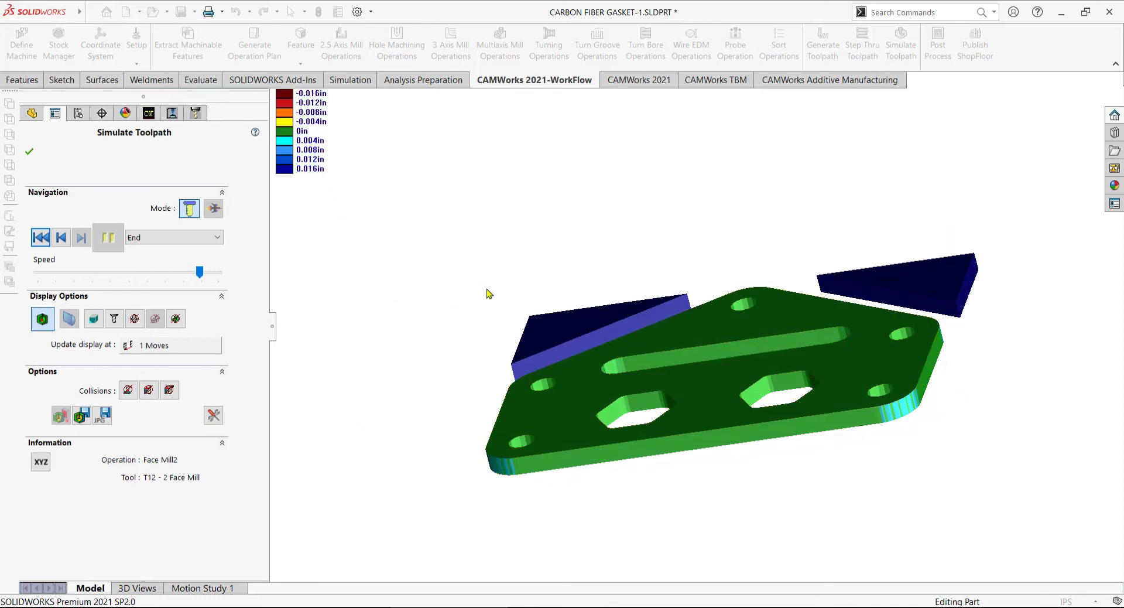
{"action": "middle_click_drag", "start_coordinate": [489, 294], "coordinate": [526, 304]}
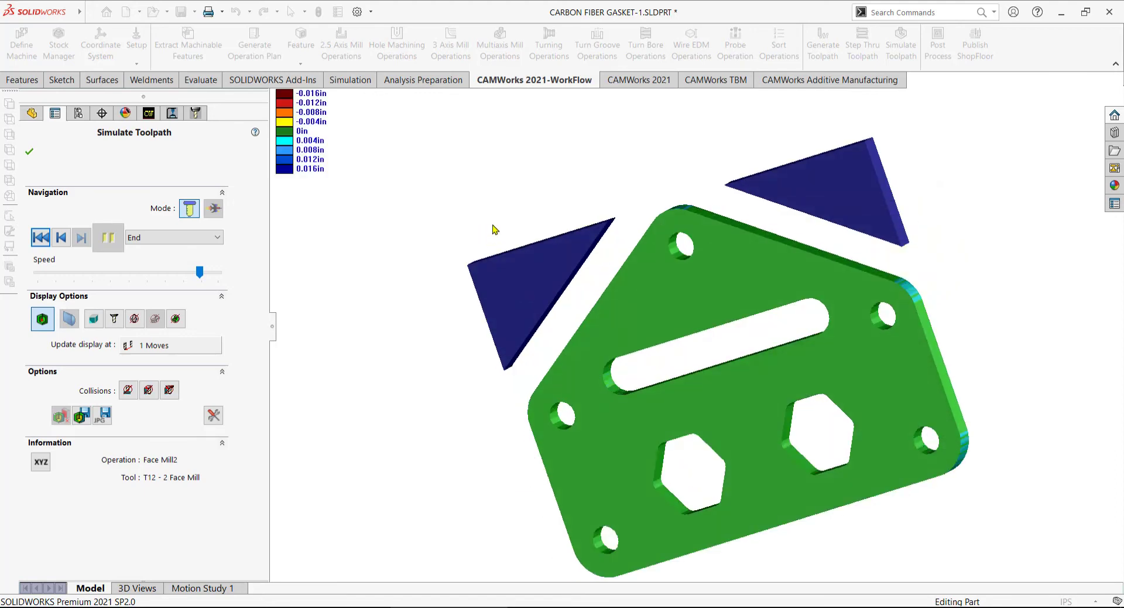
{"action": "middle_click_drag", "start_coordinate": [494, 228], "coordinate": [401, 384]}
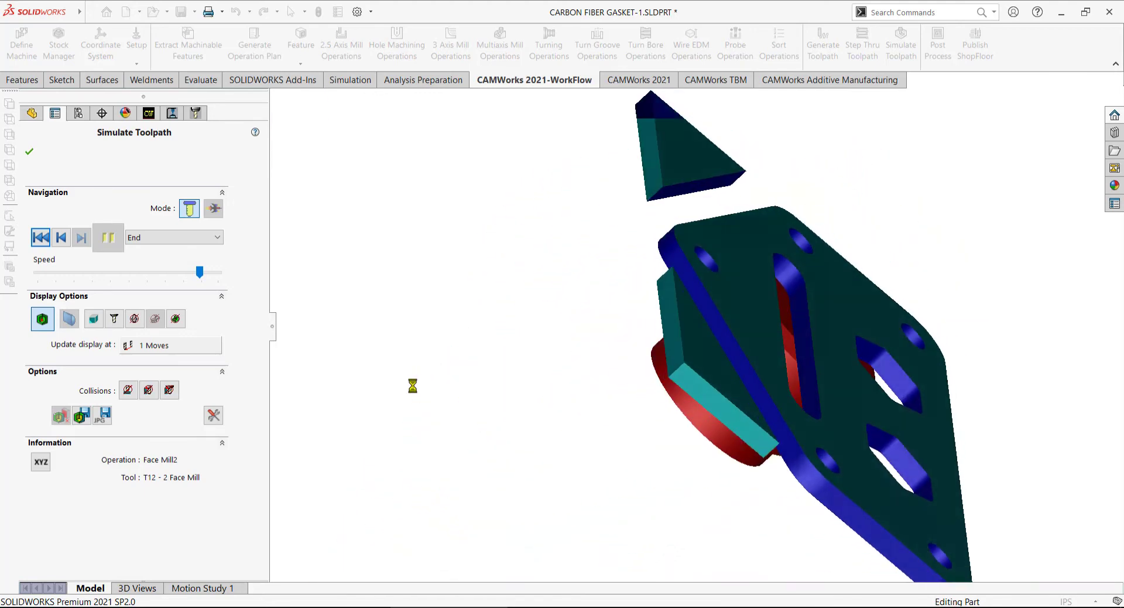
{"action": "left_click", "coordinate": [29, 151]}
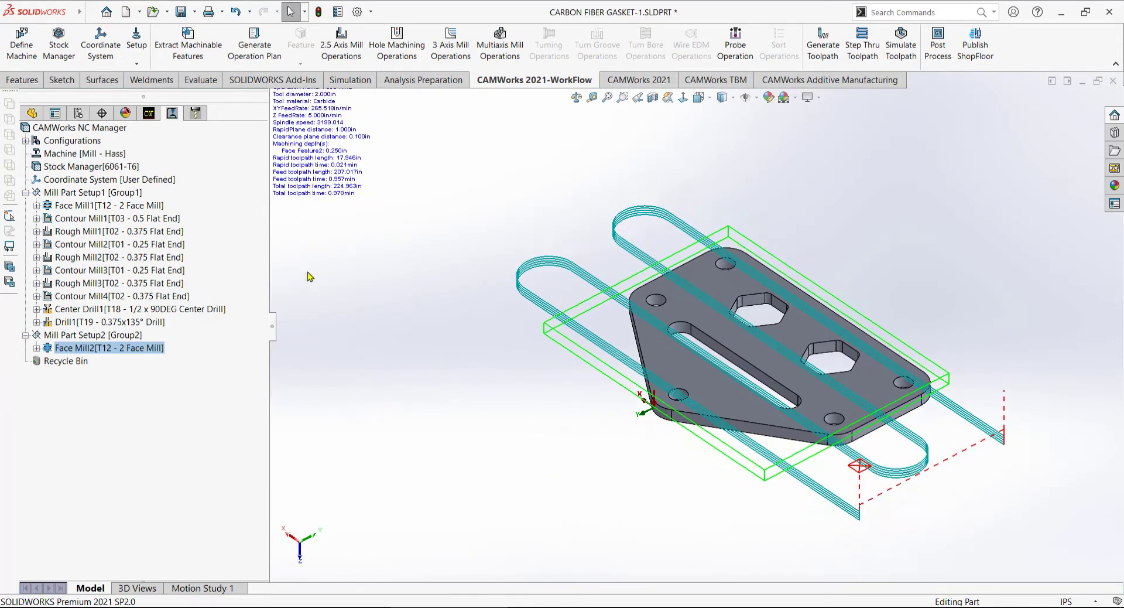
Step: Update all tools in Tool Crib 2 (Inch) from the TechDB
{"action": "left_click", "coordinate": [195, 113]}
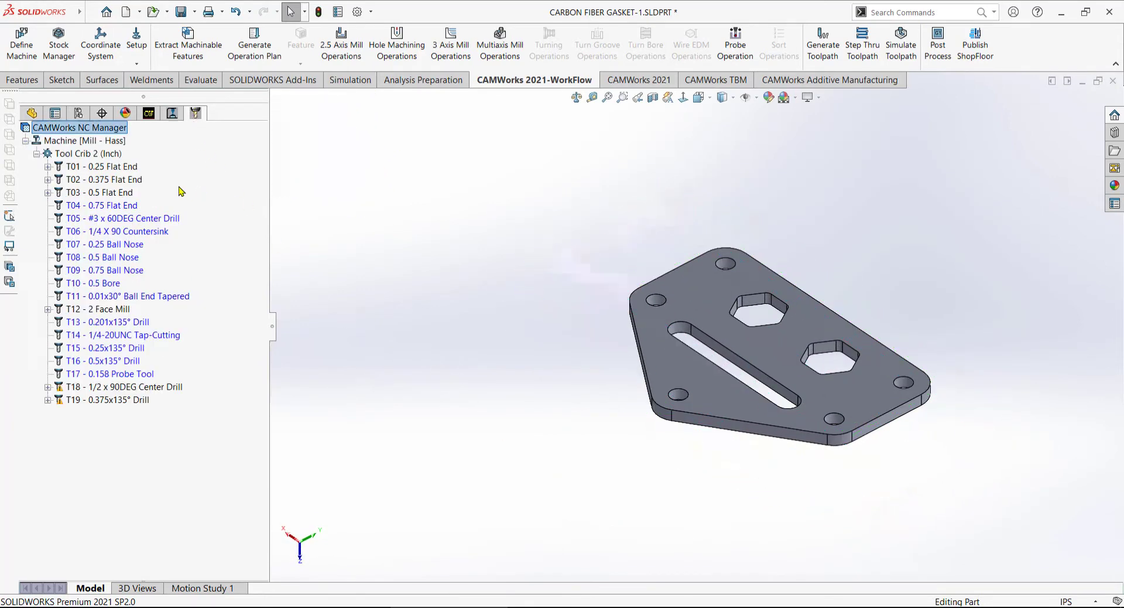
{"action": "left_click", "coordinate": [110, 141]}
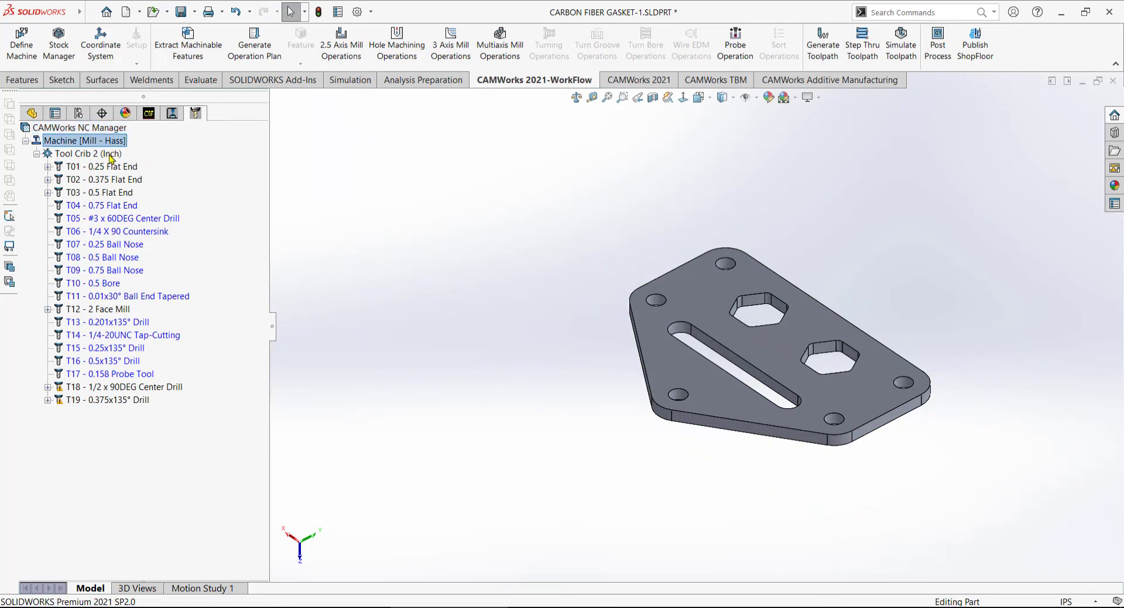
{"action": "left_click", "coordinate": [110, 155]}
{"action": "right_click", "coordinate": [111, 156]}
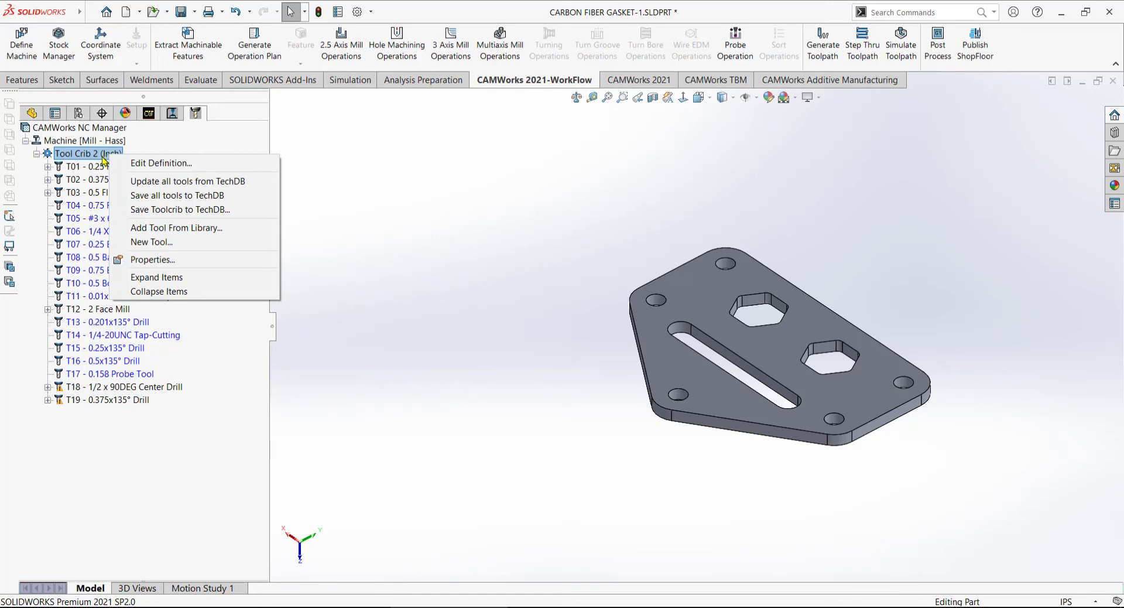
{"action": "left_click", "coordinate": [187, 185]}
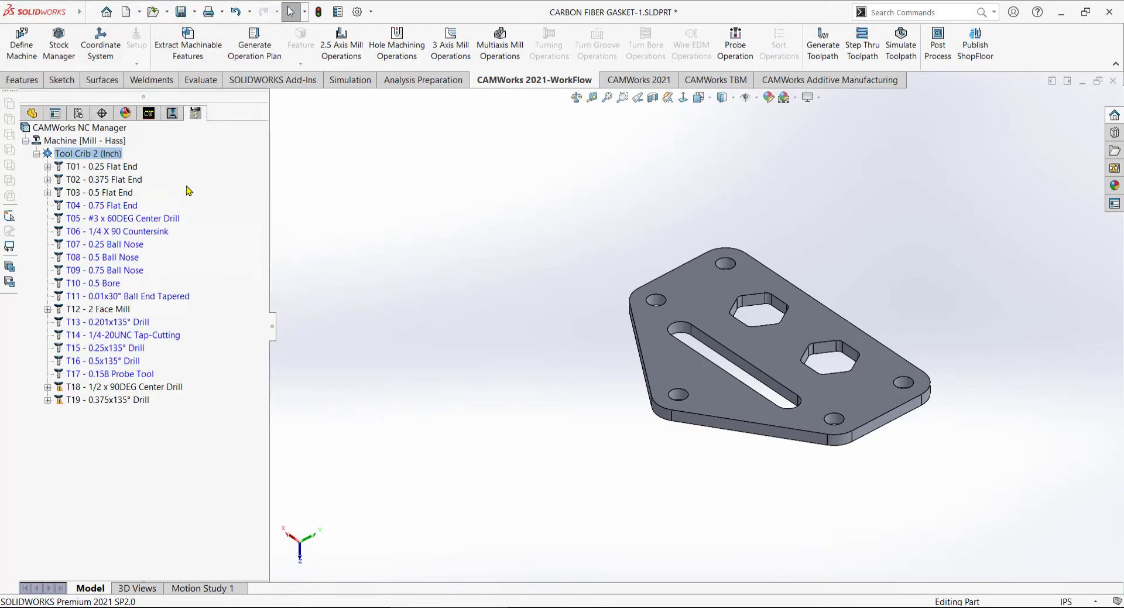
{"action": "right_click", "coordinate": [109, 160]}
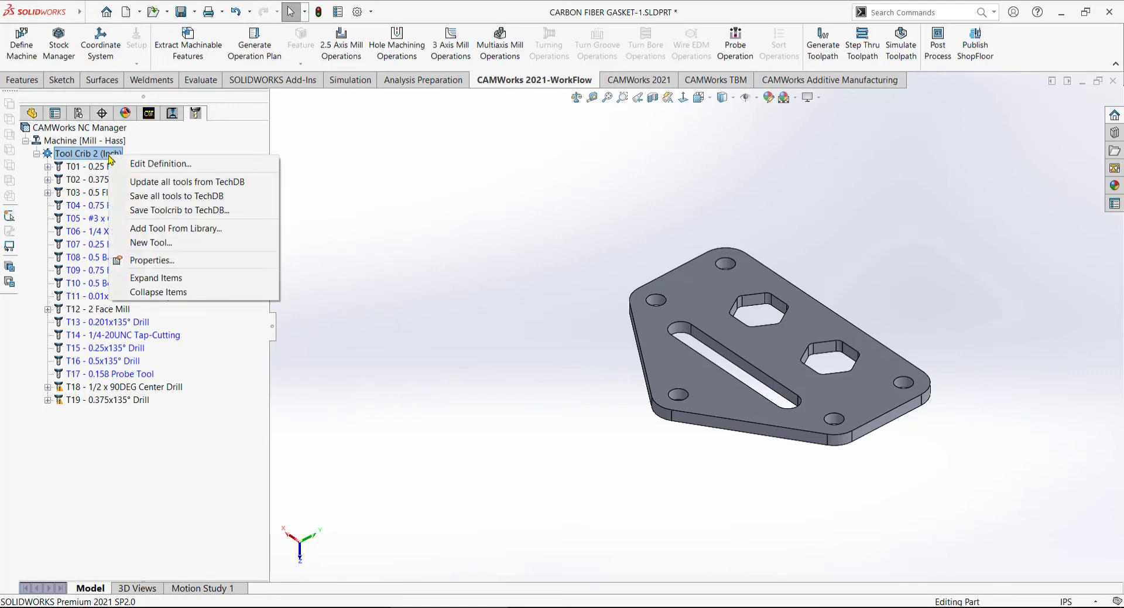
{"action": "left_click", "coordinate": [353, 235]}
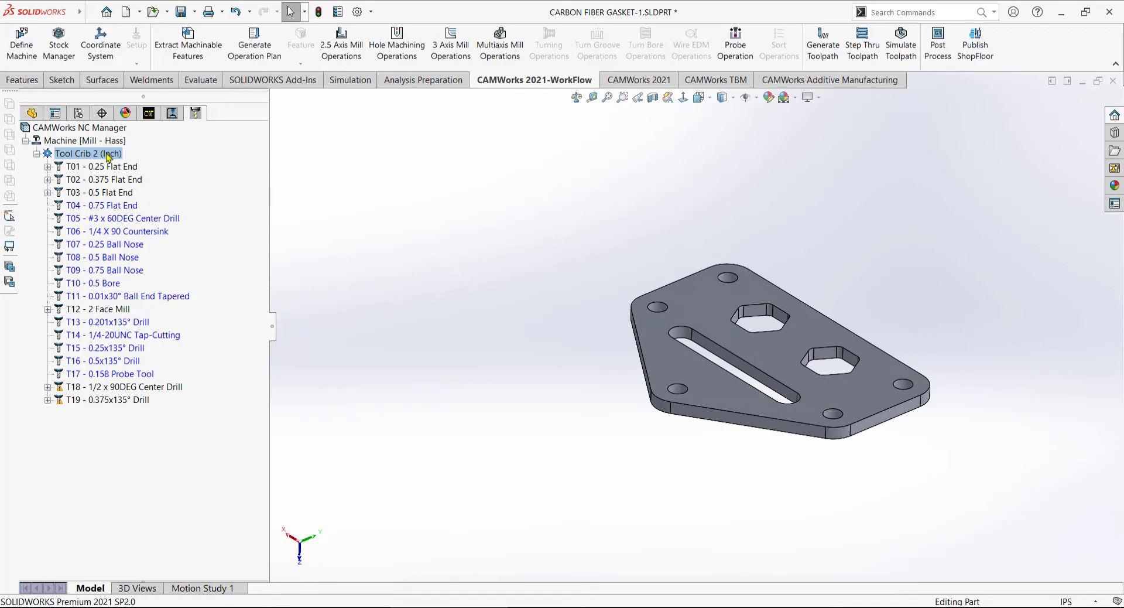
{"action": "left_click", "coordinate": [172, 116]}
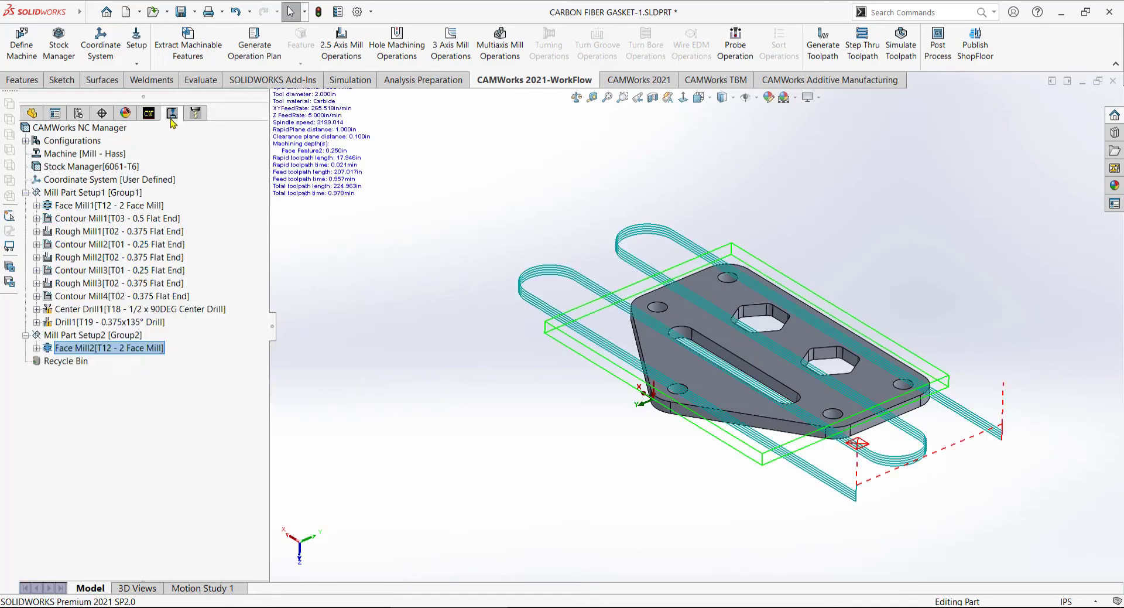
{"action": "left_click", "coordinate": [155, 116]}
{"action": "left_click", "coordinate": [171, 116]}
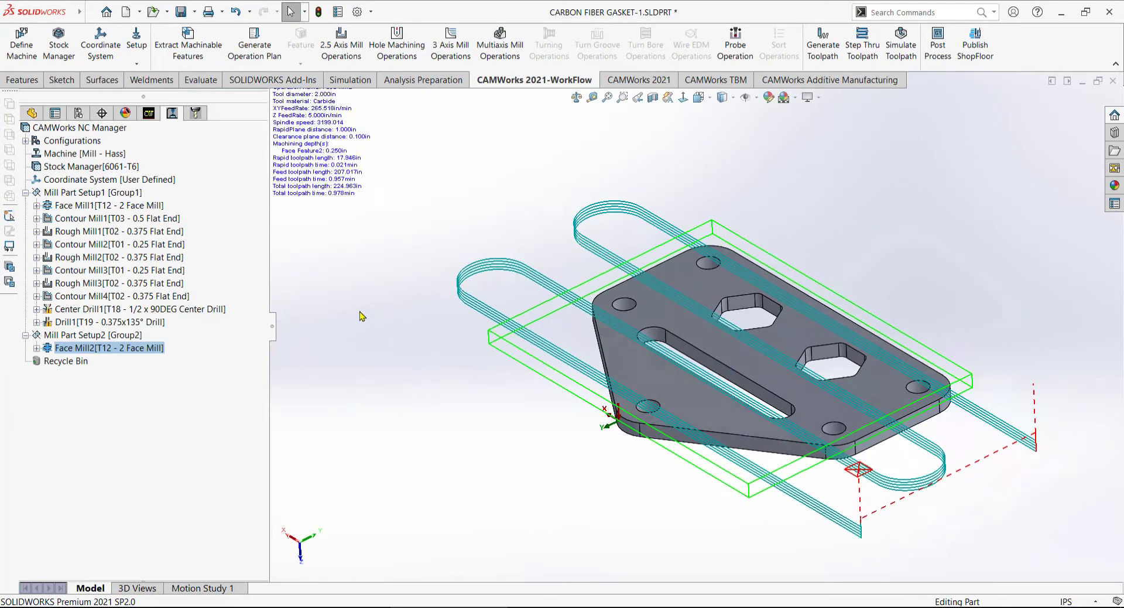
{"action": "left_click", "coordinate": [197, 113]}
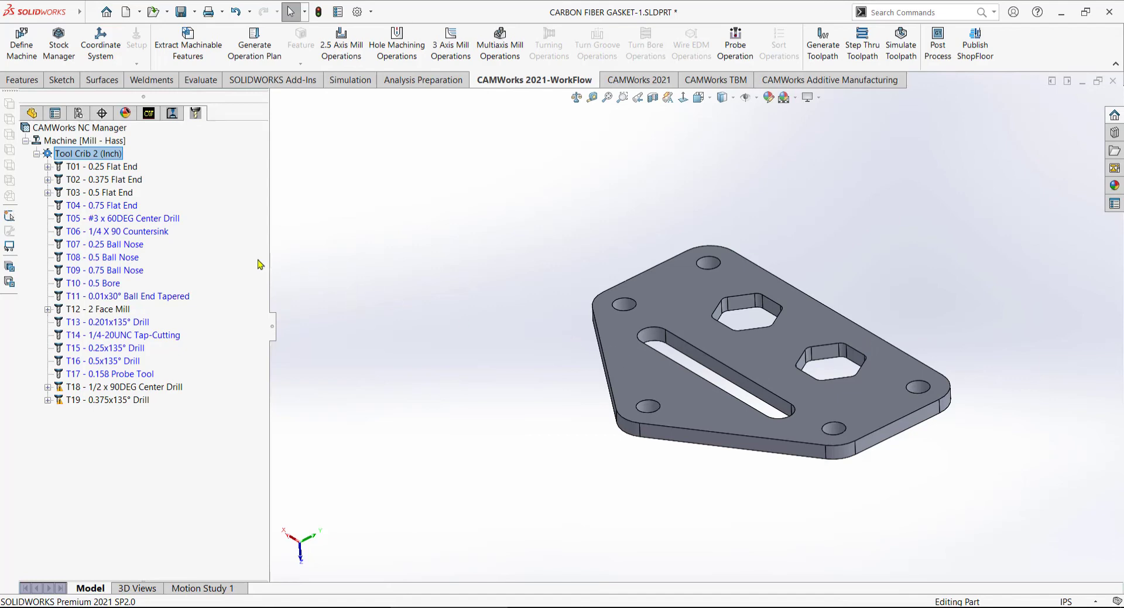
{"action": "left_click", "coordinate": [171, 114]}
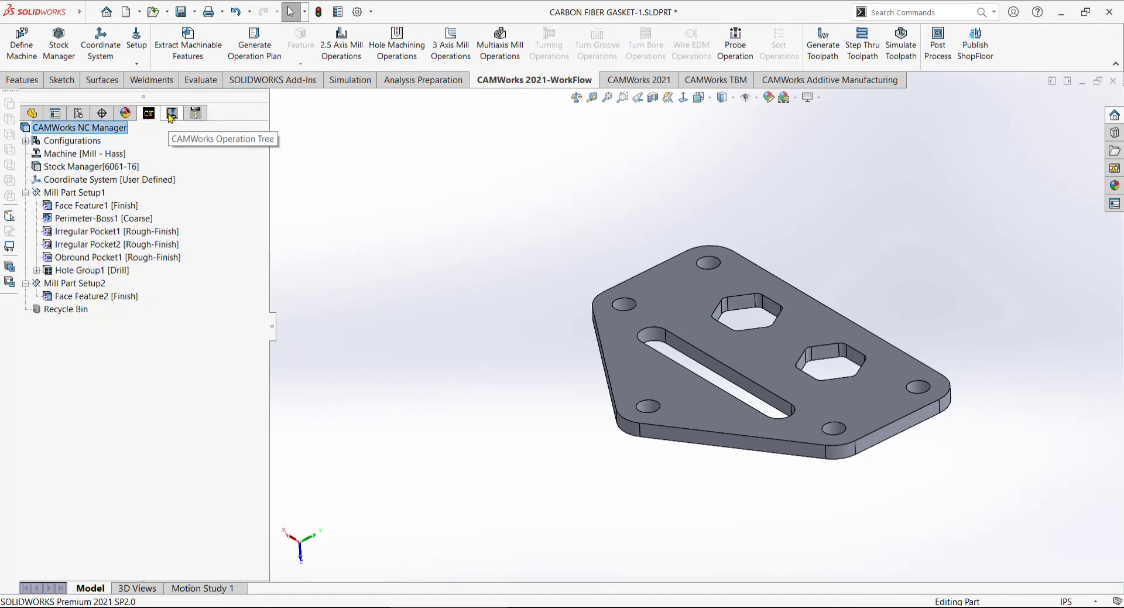
Step: Review the tool list in the Tool Crib 2 (Inch) definition, preview the station 18 center drill, and return to the machining features
{"action": "left_click", "coordinate": [195, 114]}
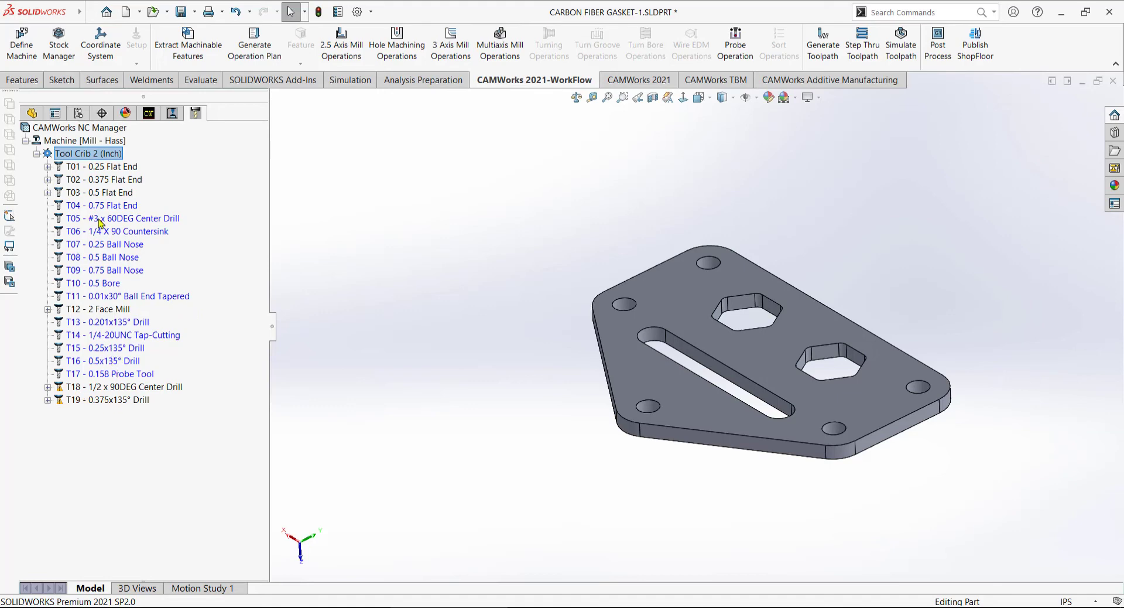
{"action": "right_click", "coordinate": [113, 160]}
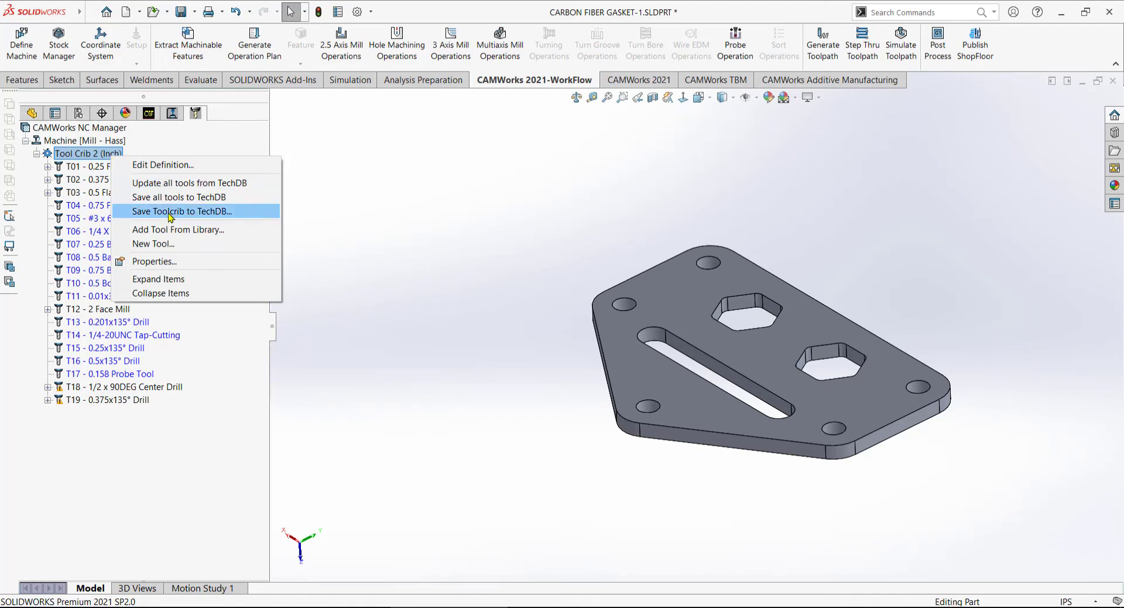
{"action": "left_click", "coordinate": [191, 168]}
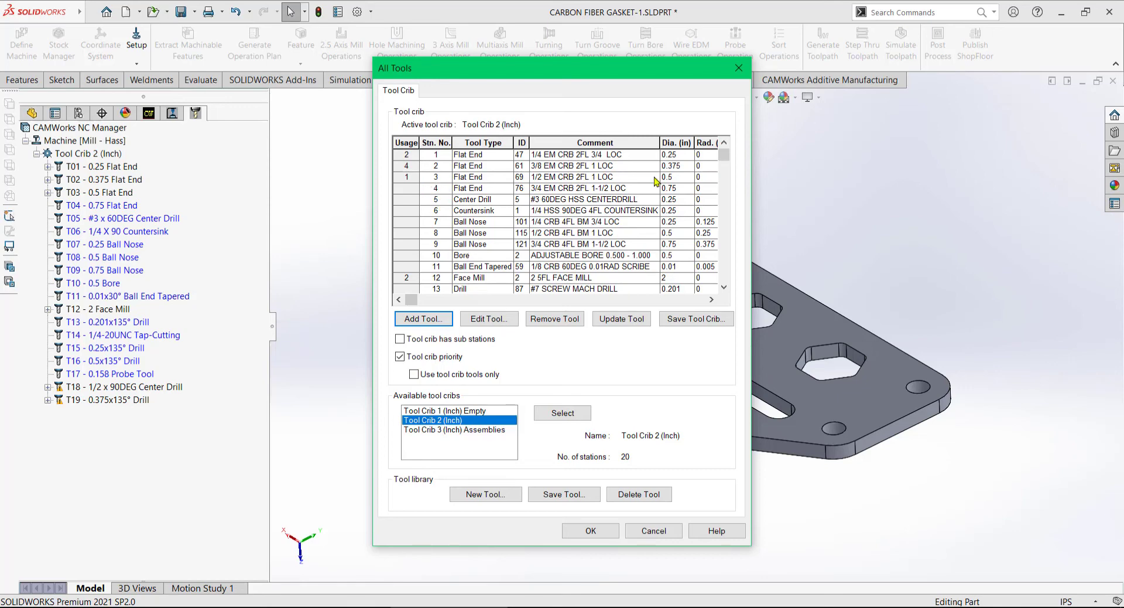
{"action": "left_click_drag", "start_coordinate": [724, 156], "coordinate": [736, 266]}
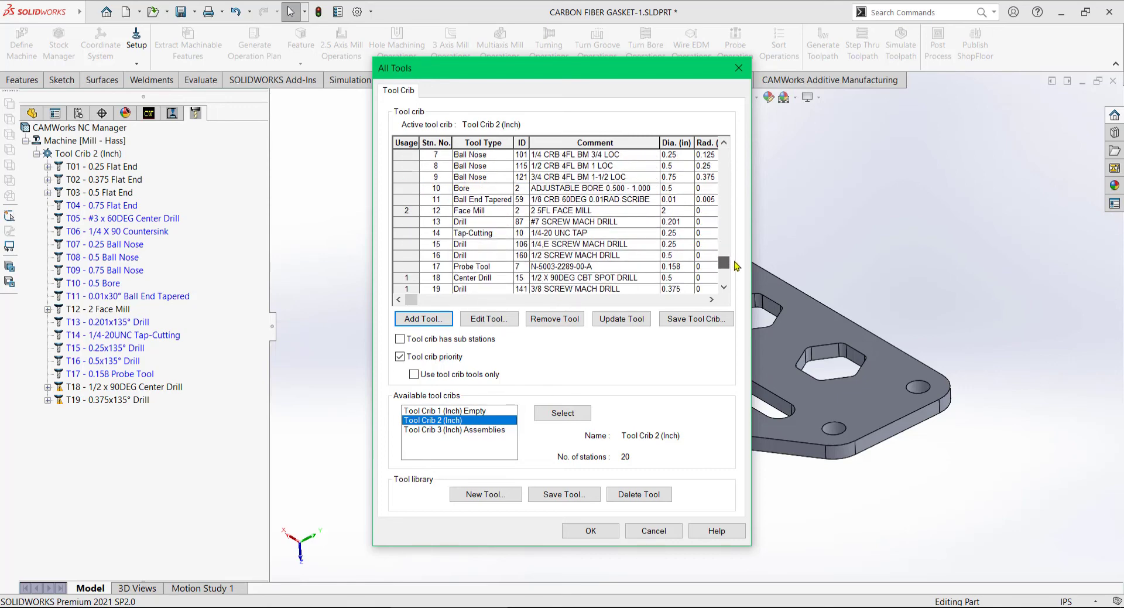
{"action": "left_click", "coordinate": [436, 278]}
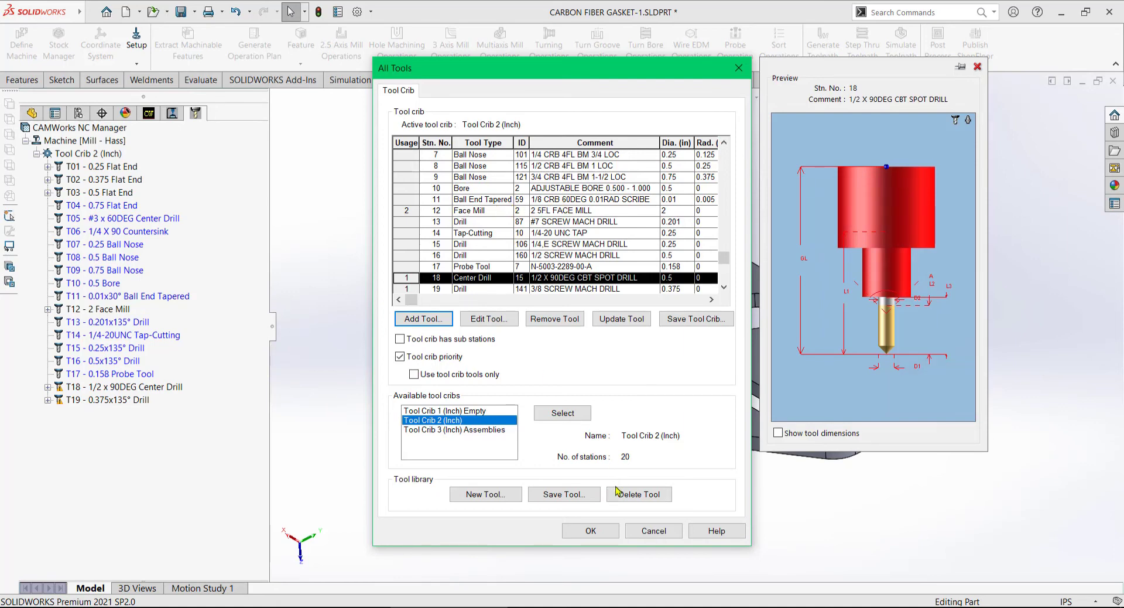
{"action": "left_click", "coordinate": [605, 533]}
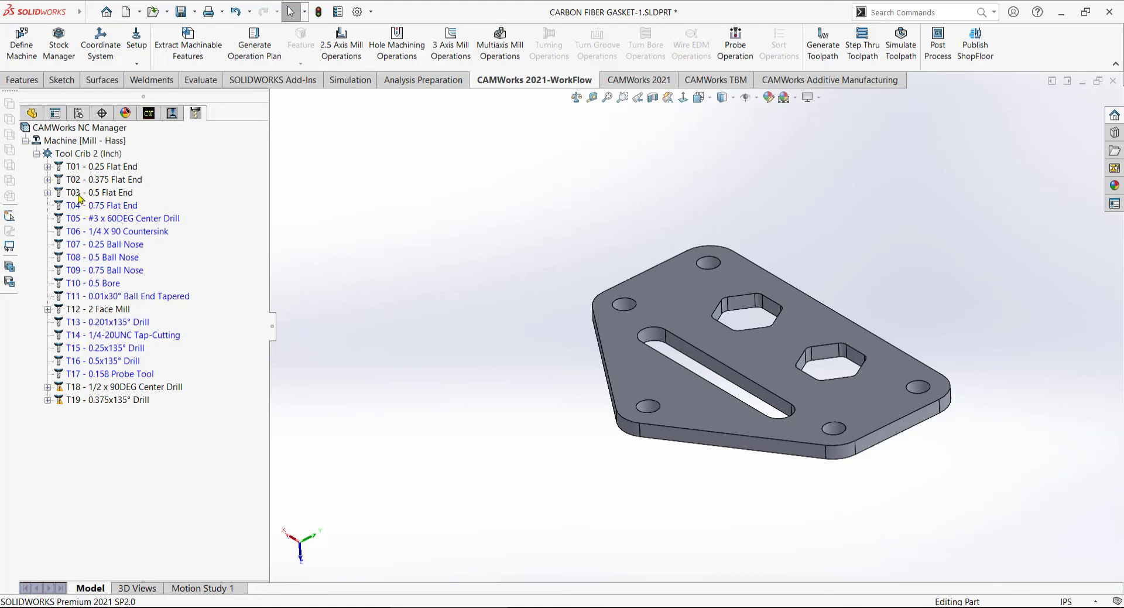
{"action": "left_click", "coordinate": [173, 113]}
{"action": "left_click", "coordinate": [172, 113]}
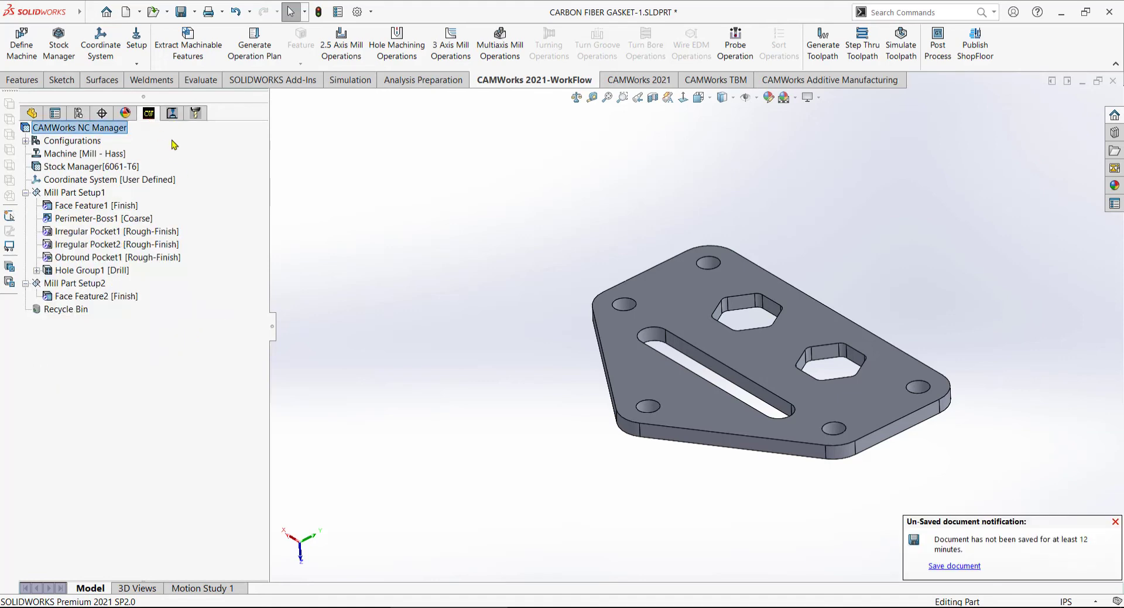
Step: Review the tool crib list and the generated operations, and check the gasket's material callout in the CFG.pdf drawing
{"action": "left_click", "coordinate": [203, 119]}
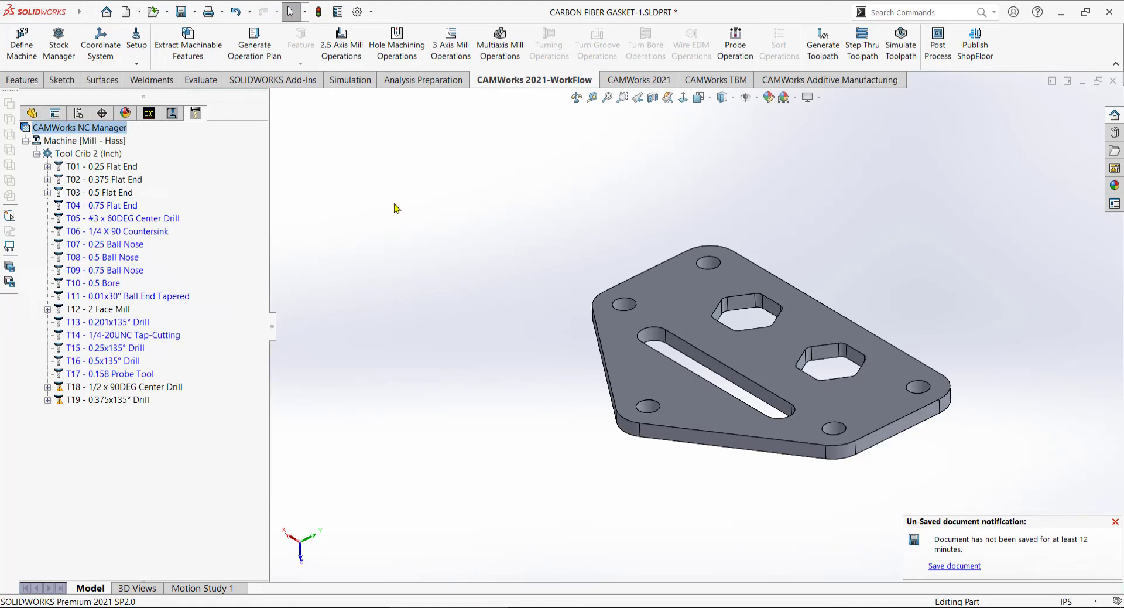
{"action": "left_click", "coordinate": [173, 113]}
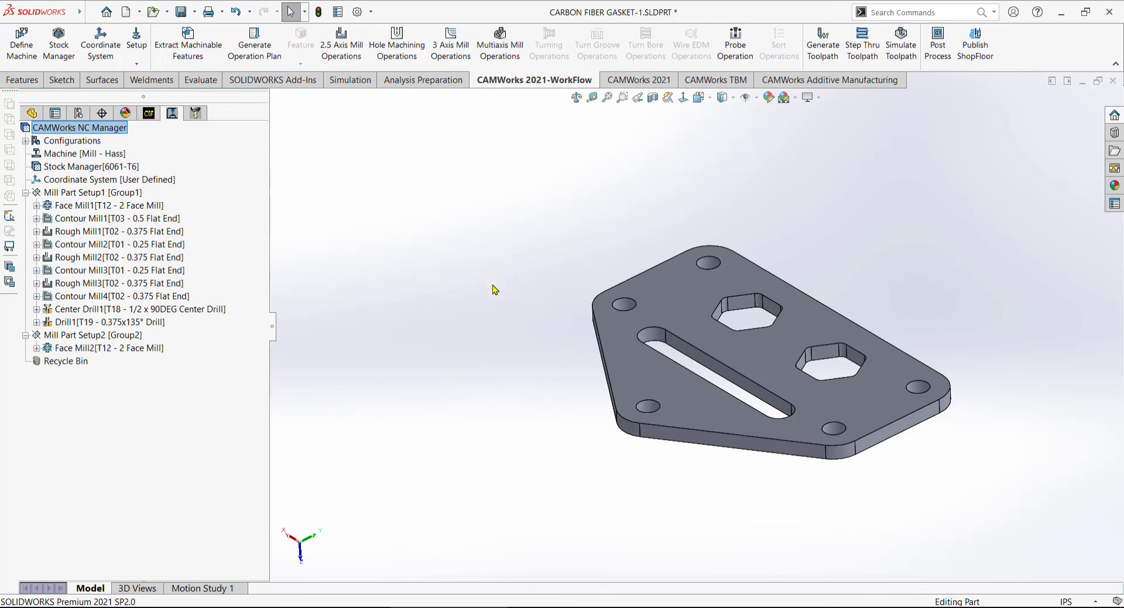
{"action": "left_click", "coordinate": [33, 113]}
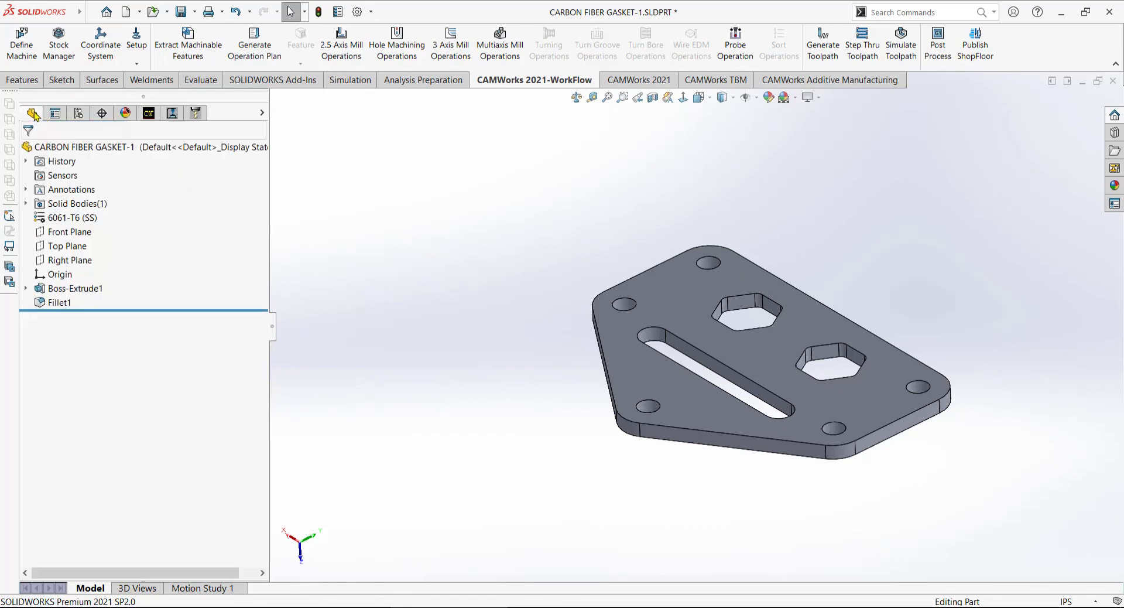
{"action": "key", "text": "alt+Tab"}
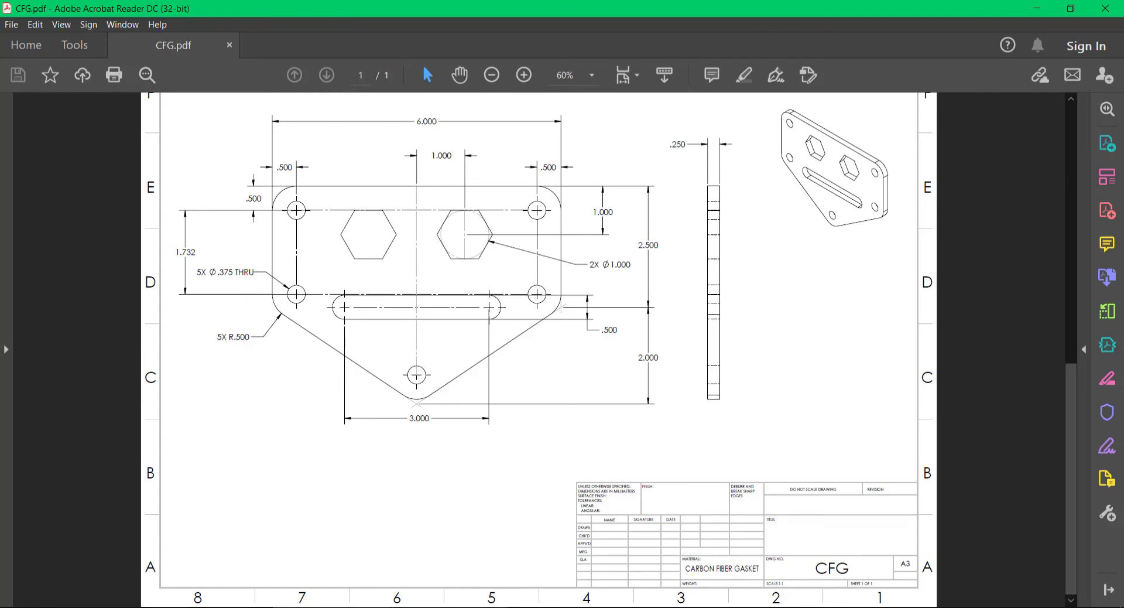
{"action": "left_click", "coordinate": [492, 606]}
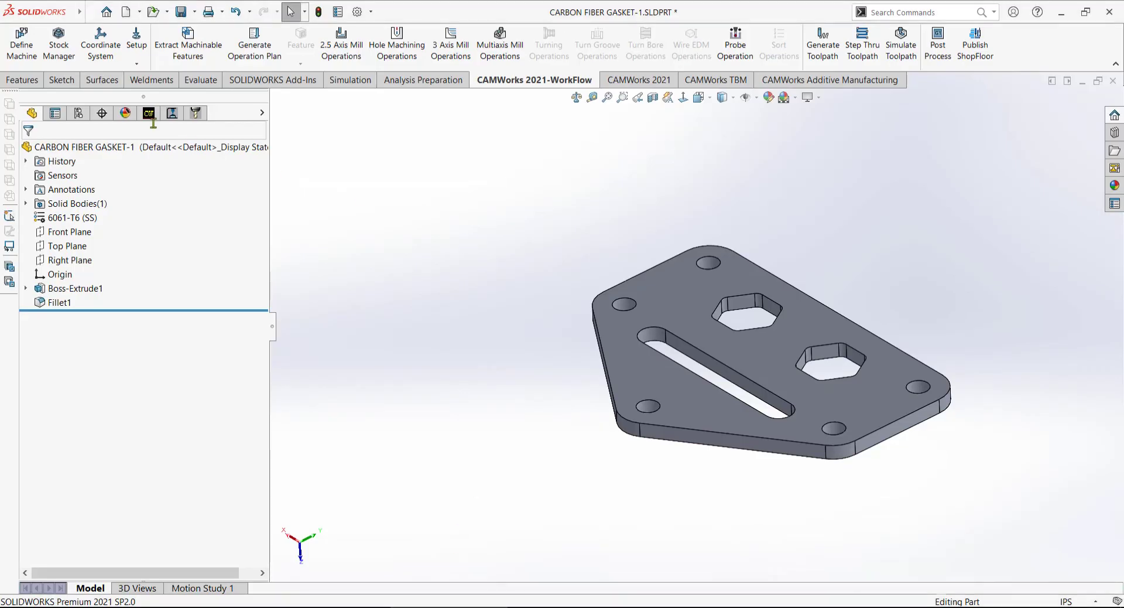
Step: Change the part material to Thornel VCB-20 Carbon Cloth from the Carbon Fibers category of SOLIDWORKS Materials
{"action": "left_click", "coordinate": [23, 81]}
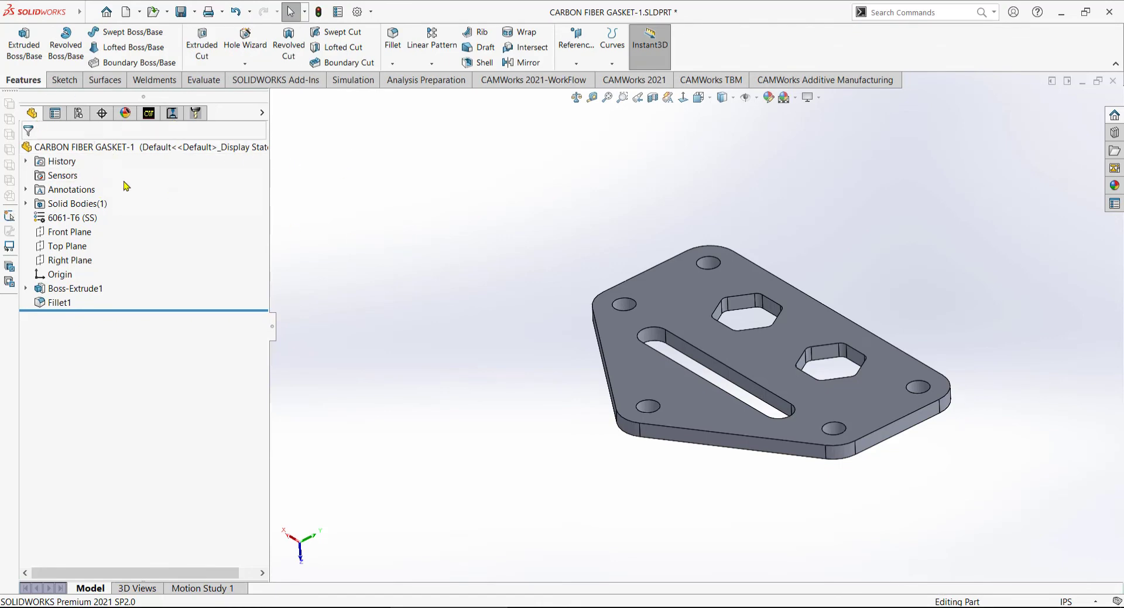
{"action": "right_click", "coordinate": [87, 220]}
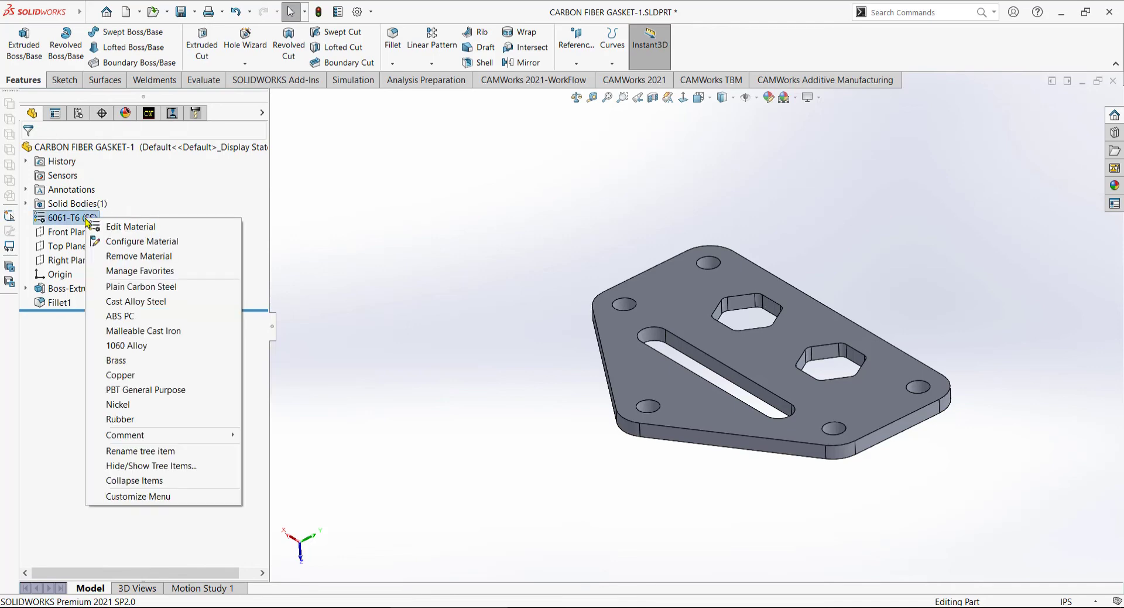
{"action": "left_click", "coordinate": [125, 227]}
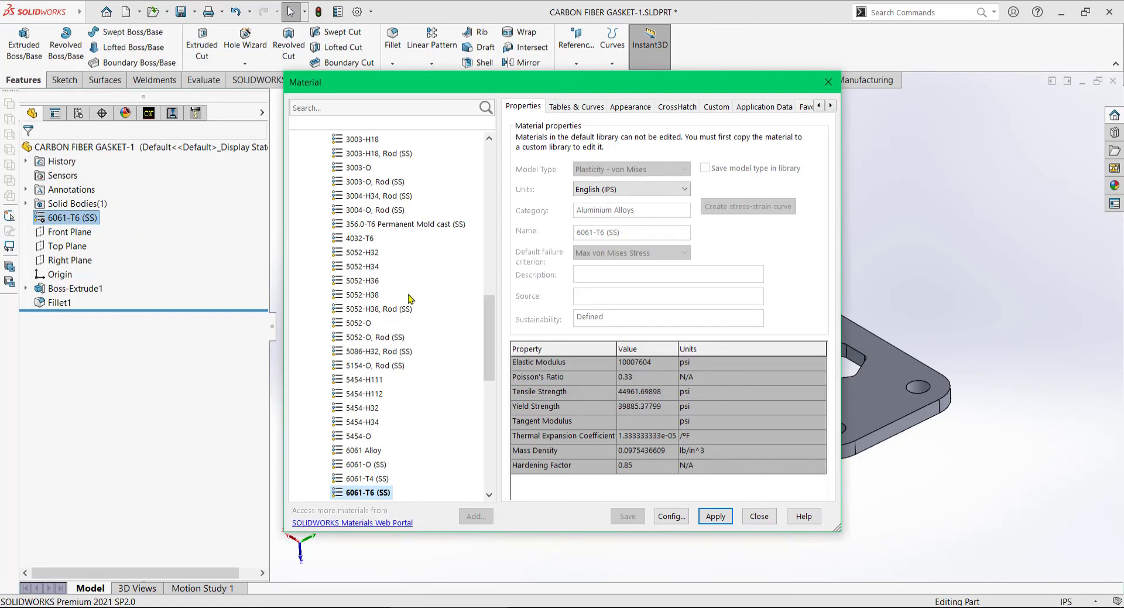
{"action": "left_click_drag", "start_coordinate": [487, 317], "coordinate": [498, 149]}
{"action": "left_click", "coordinate": [311, 197]}
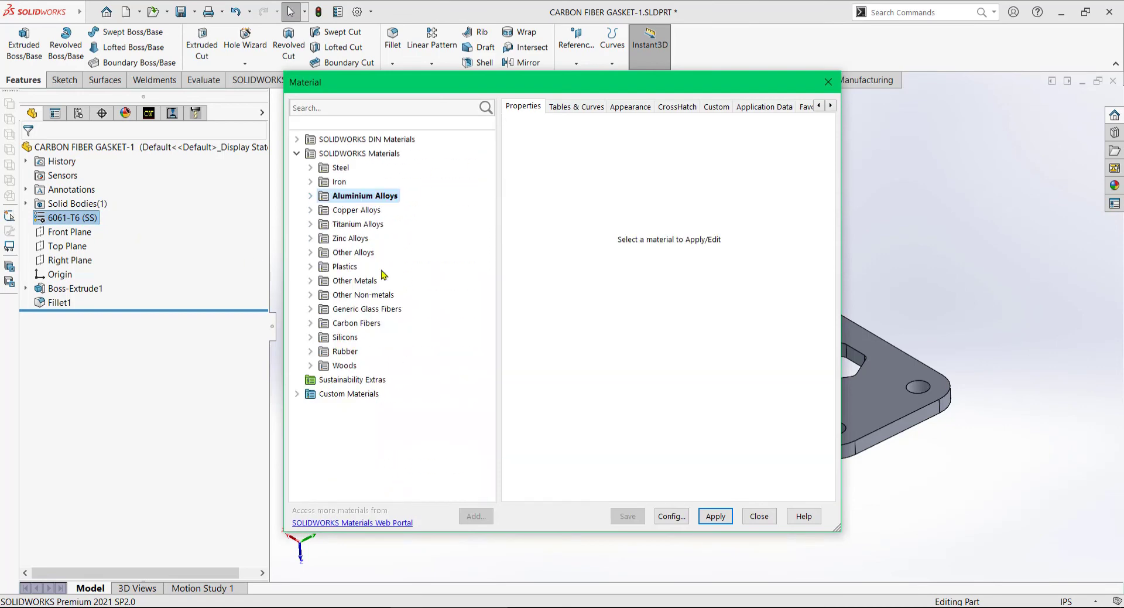
{"action": "left_click", "coordinate": [311, 323]}
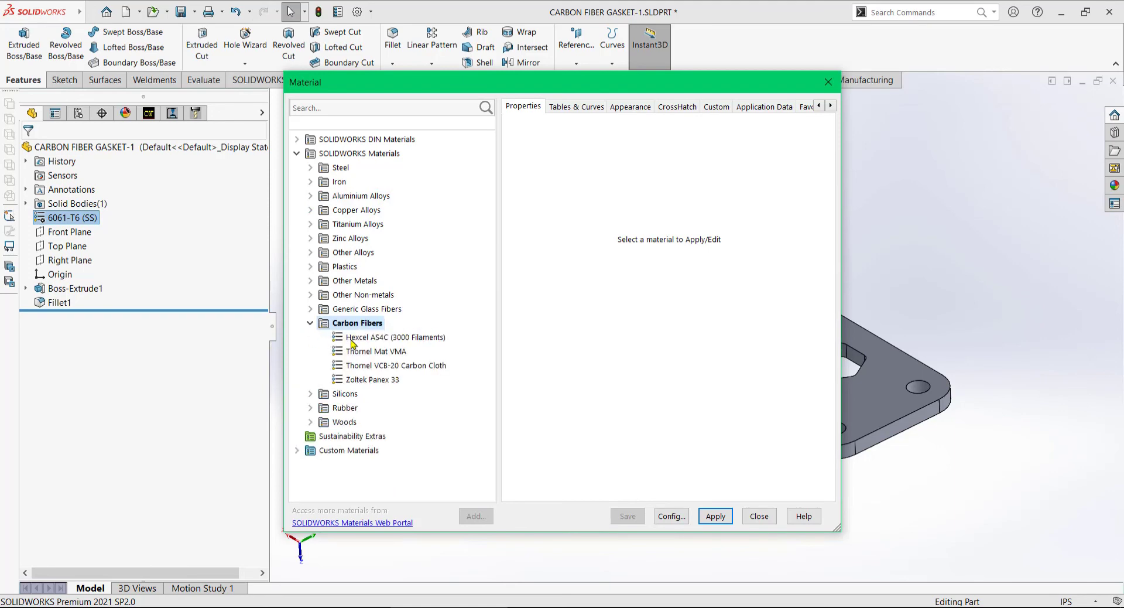
{"action": "left_click", "coordinate": [388, 368]}
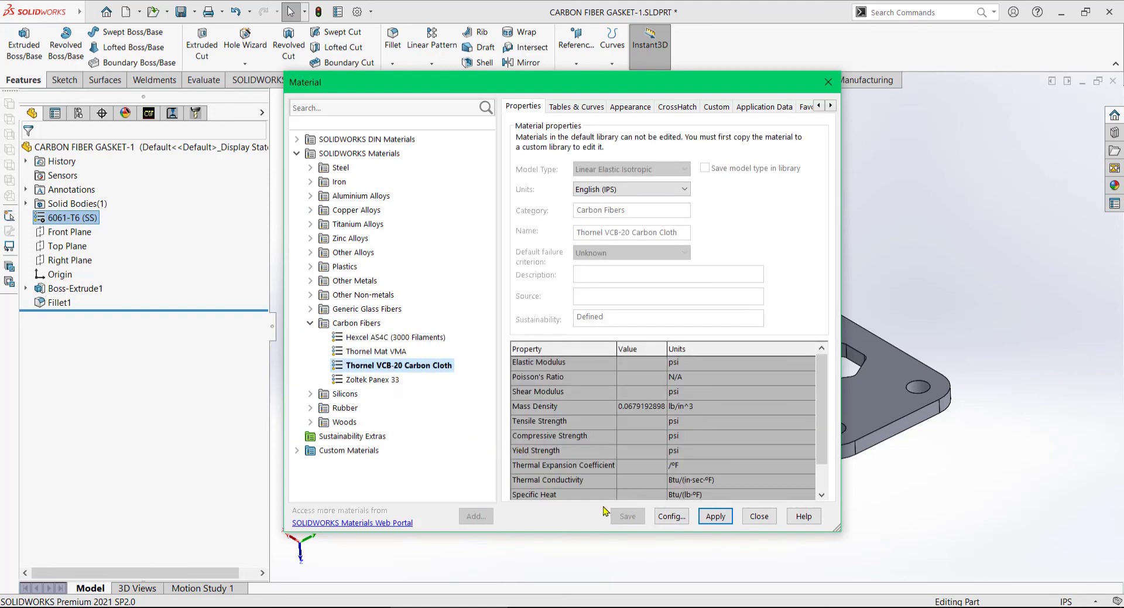
{"action": "left_click", "coordinate": [716, 516]}
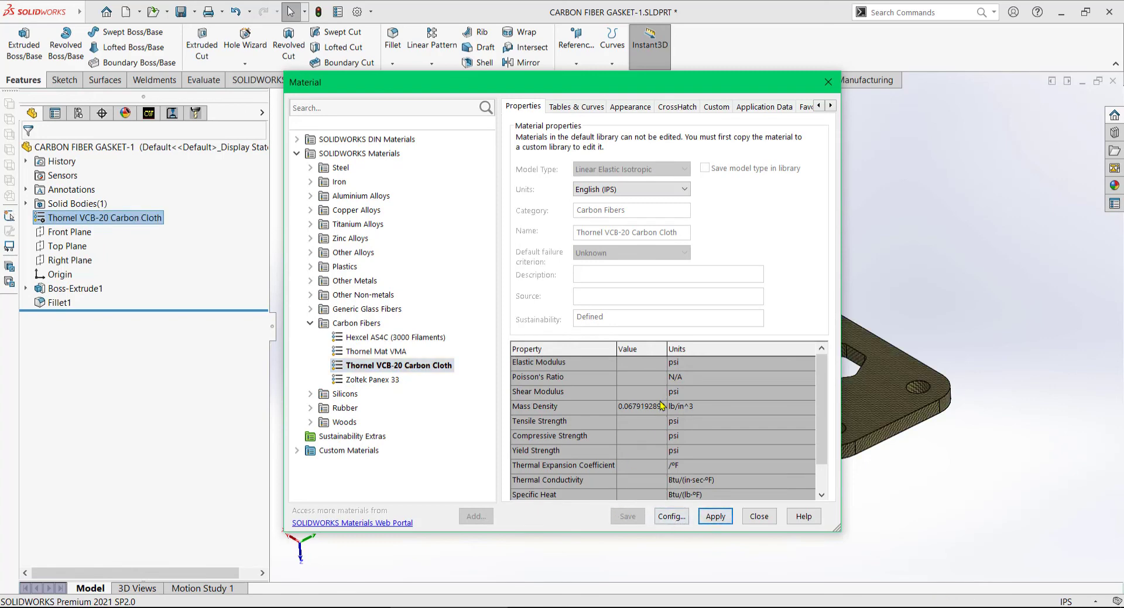
{"action": "left_click", "coordinate": [759, 516]}
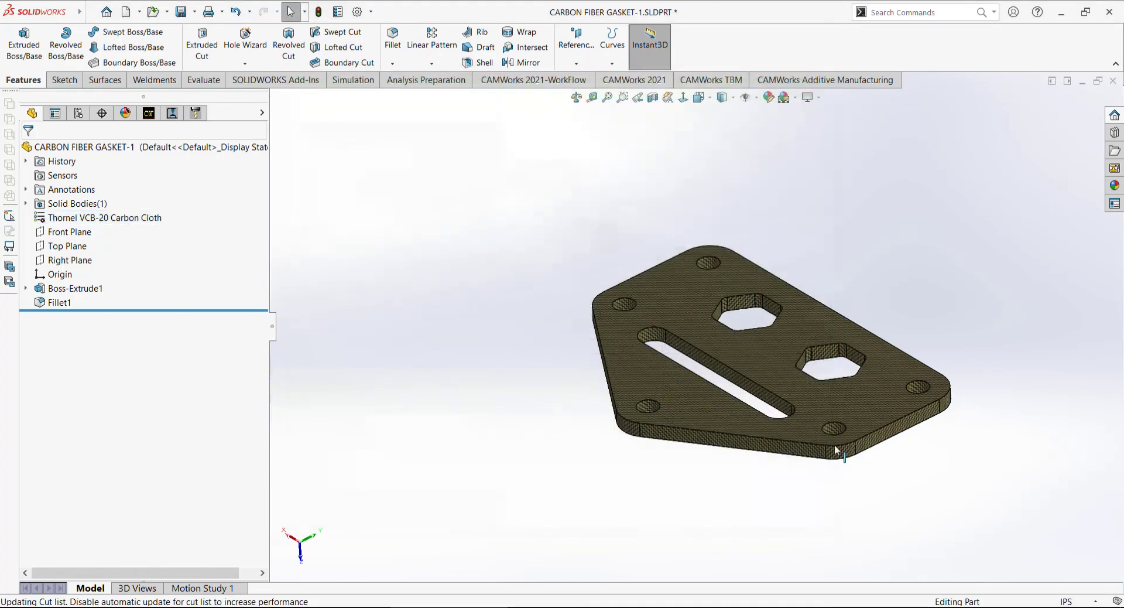
{"action": "key", "text": "f"}
{"action": "scroll", "coordinate": [859, 422], "scroll_direction": "up", "scroll_amount": 2}
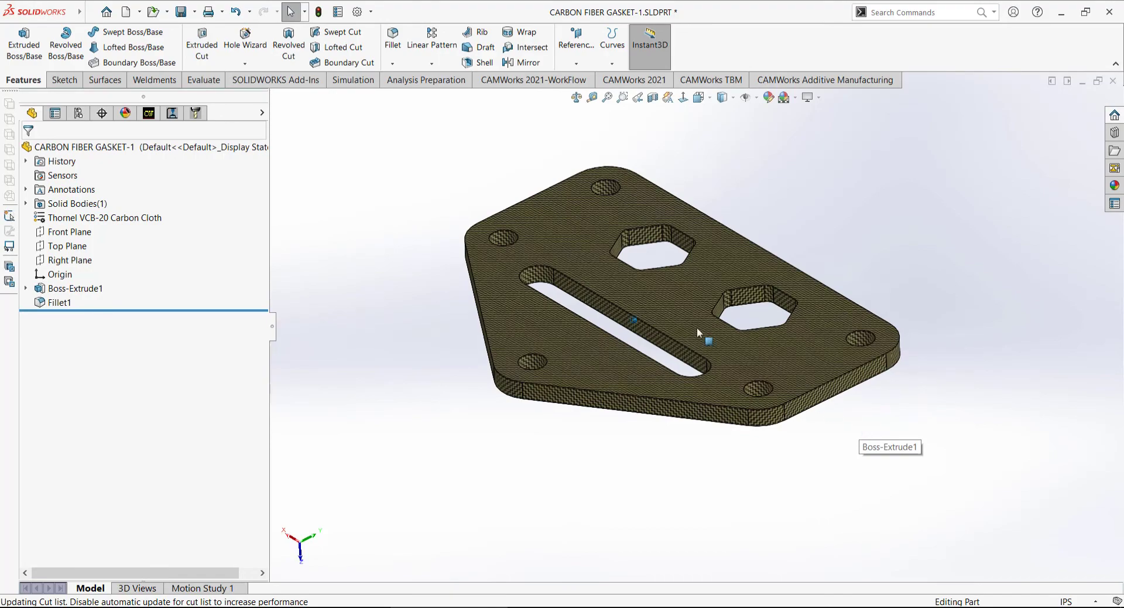
{"action": "scroll", "coordinate": [697, 329], "scroll_direction": "down", "scroll_amount": 2}
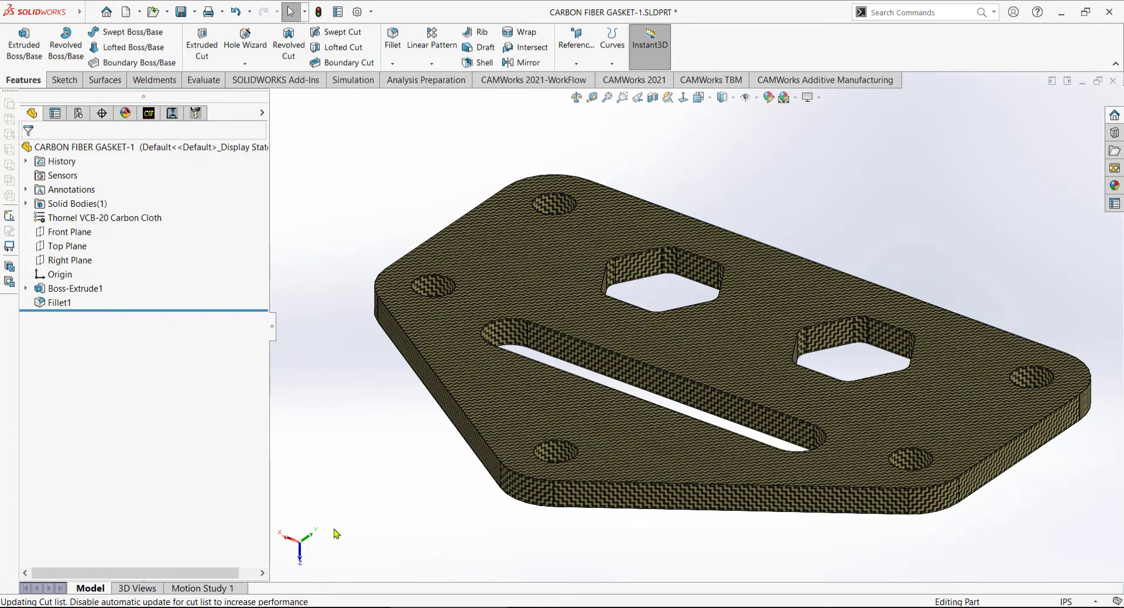
Step: Switch to the browser and watch parts of the YouTube video "CNC machining a carbon composite lever", and return to SOLIDWORKS
{"action": "left_click", "coordinate": [214, 607]}
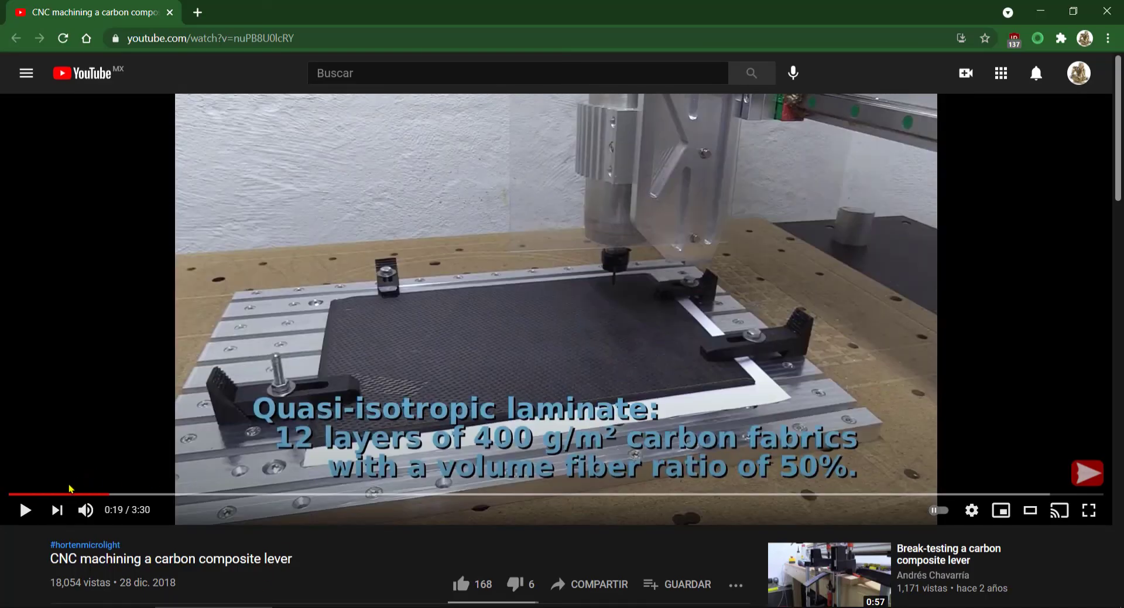
{"action": "left_click", "coordinate": [26, 511]}
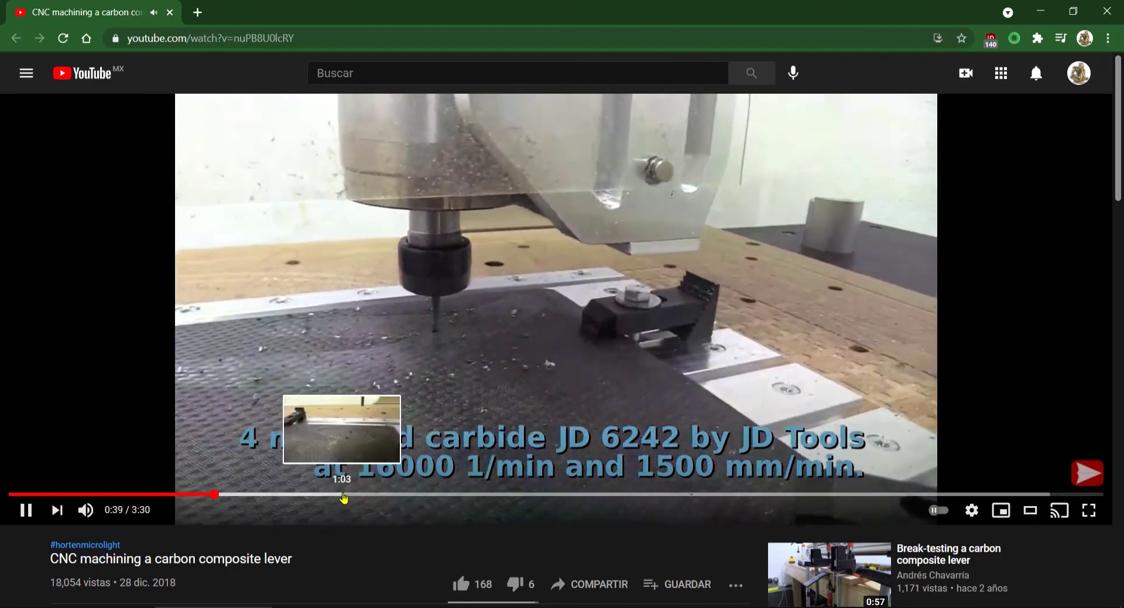
{"action": "left_click", "coordinate": [344, 495]}
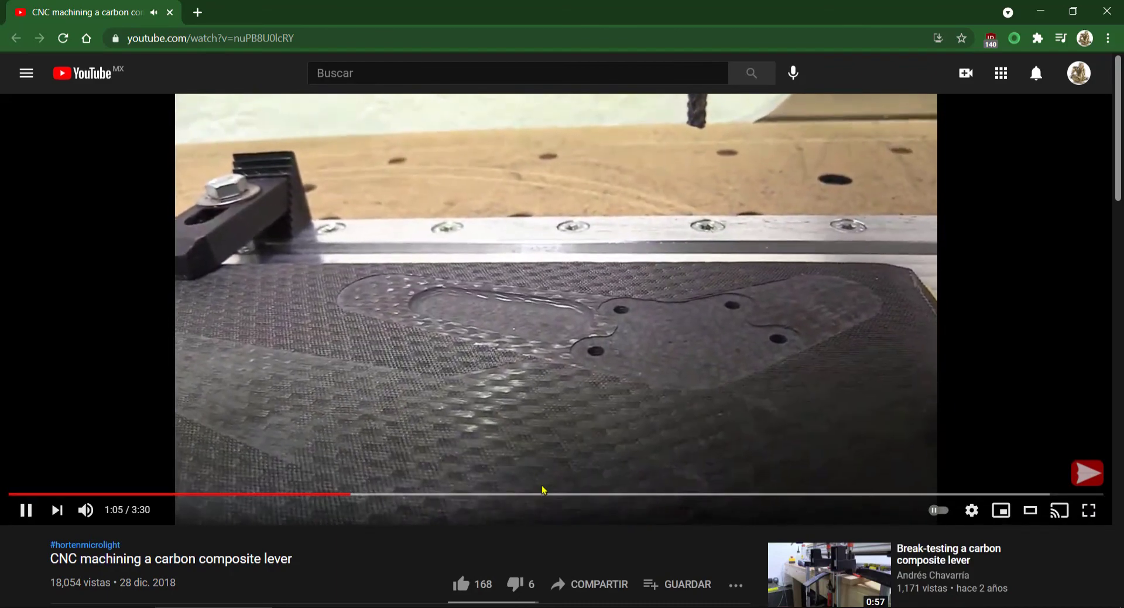
{"action": "left_click", "coordinate": [545, 495]}
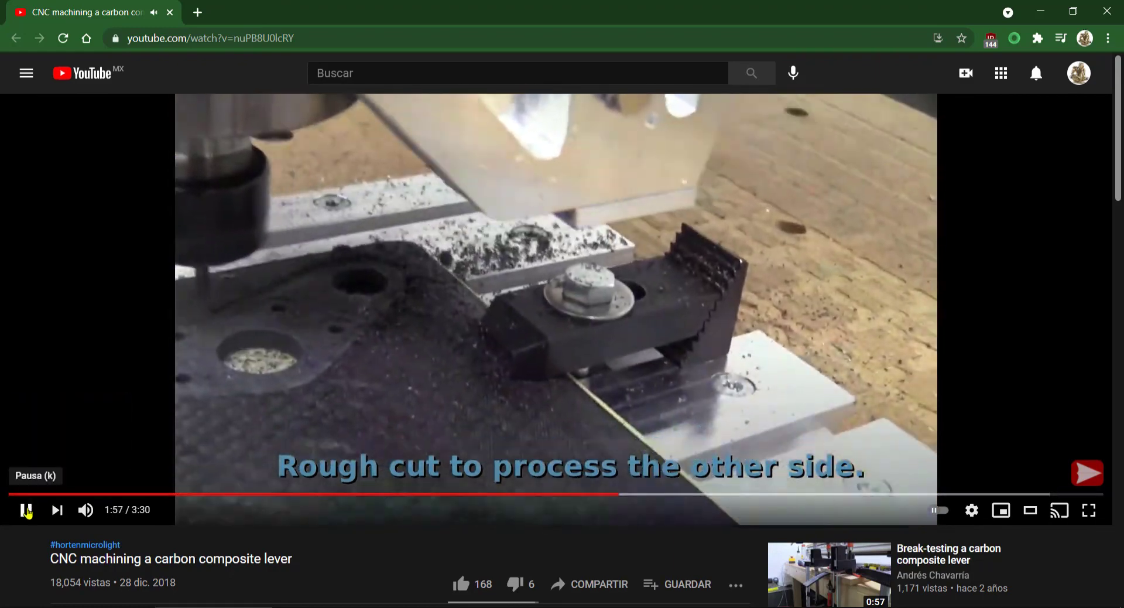
{"action": "left_click", "coordinate": [28, 512]}
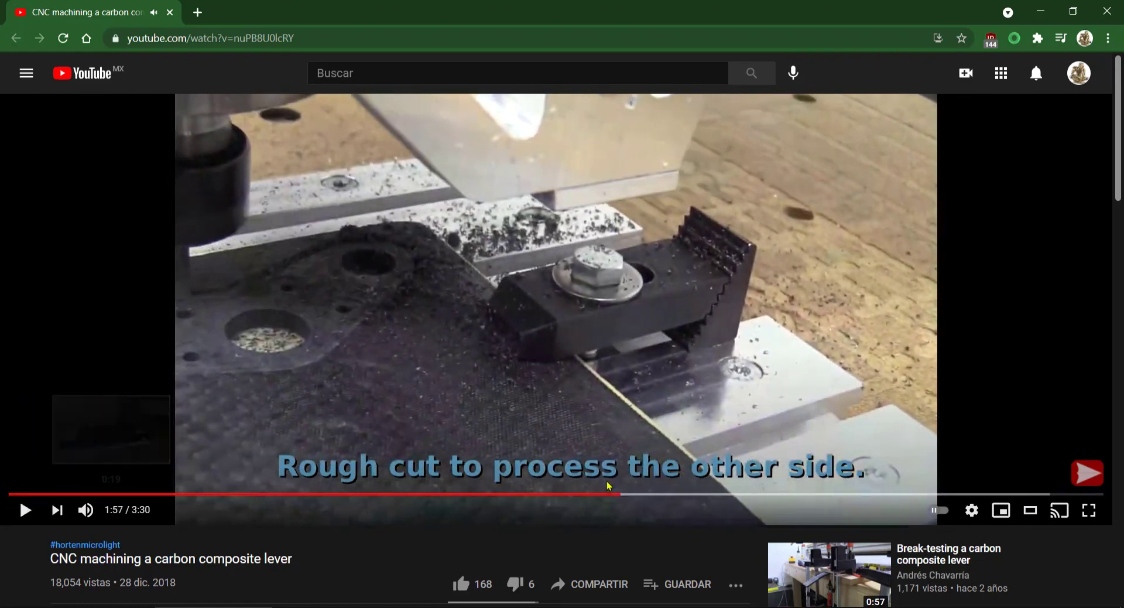
{"action": "left_click", "coordinate": [463, 606]}
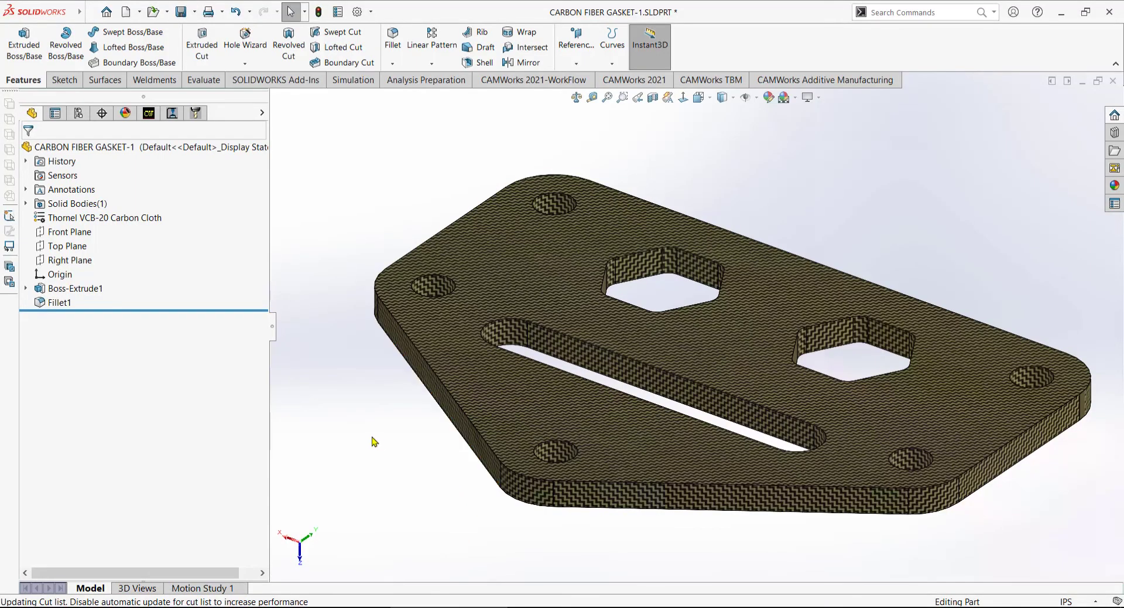
Step: Compare the carbon fiber part with its dimensioned CFG.pdf drawing in Acrobat Reader and return to the model
{"action": "mouse_move", "coordinate": [435, 452]}
{"action": "middle_mouse_down"}
{"action": "mouse_move", "coordinate": [394, 397]}
{"action": "mouse_move", "coordinate": [339, 494]}
{"action": "mouse_move", "coordinate": [326, 575]}
{"action": "middle_mouse_up"}
{"action": "left_click", "coordinate": [340, 607]}
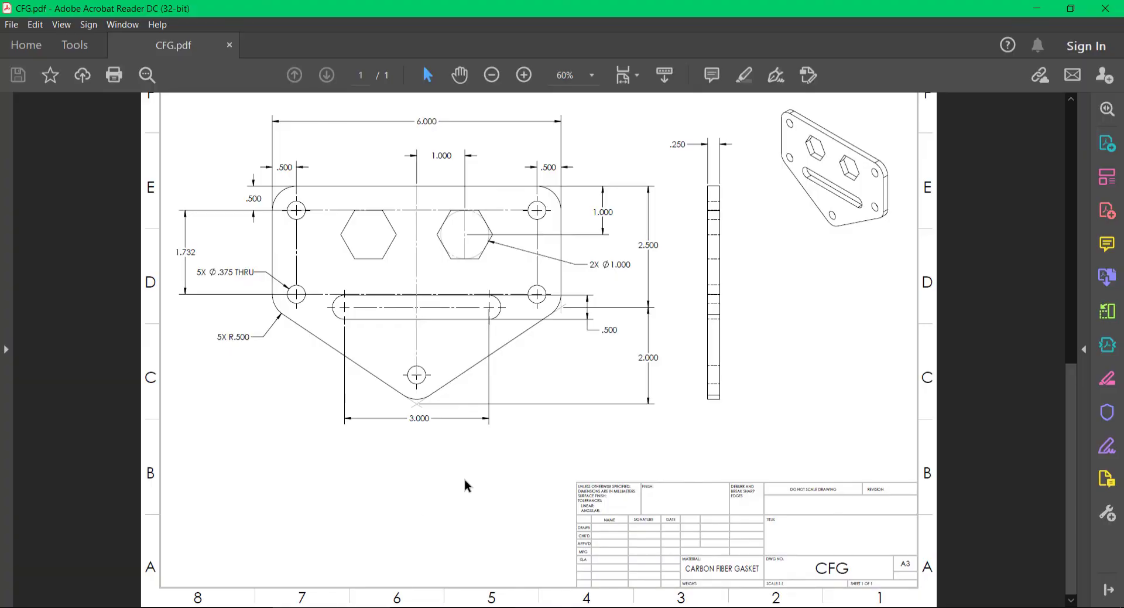
{"action": "left_click", "coordinate": [452, 605]}
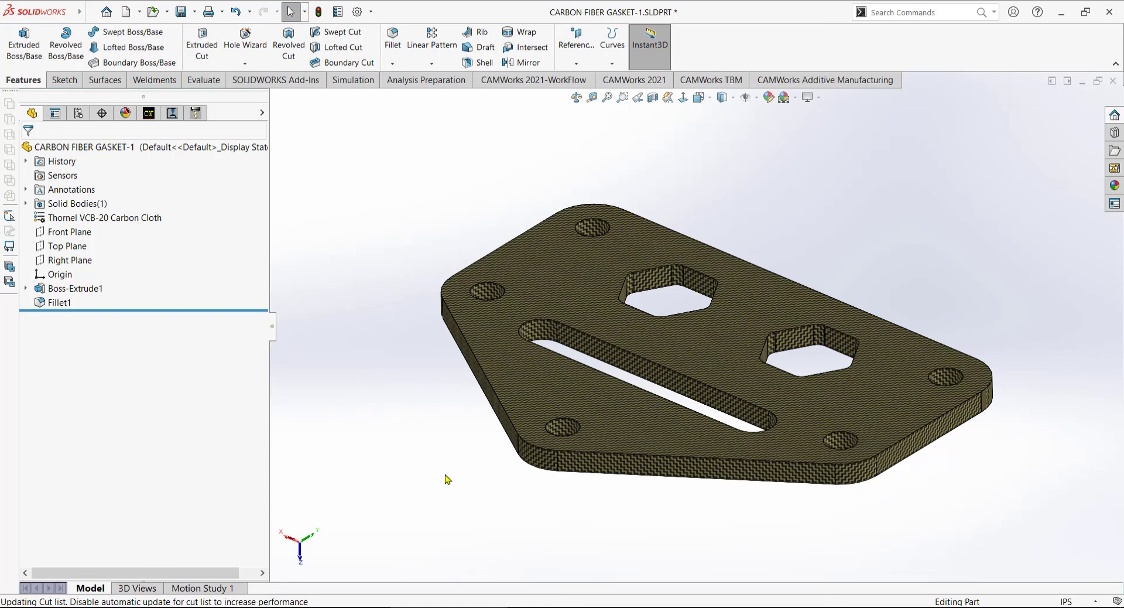
Step: Start post-processing the toolpaths and choose the SolidWorks Exercise folder in Downloads for the output file
{"action": "left_click", "coordinate": [549, 82]}
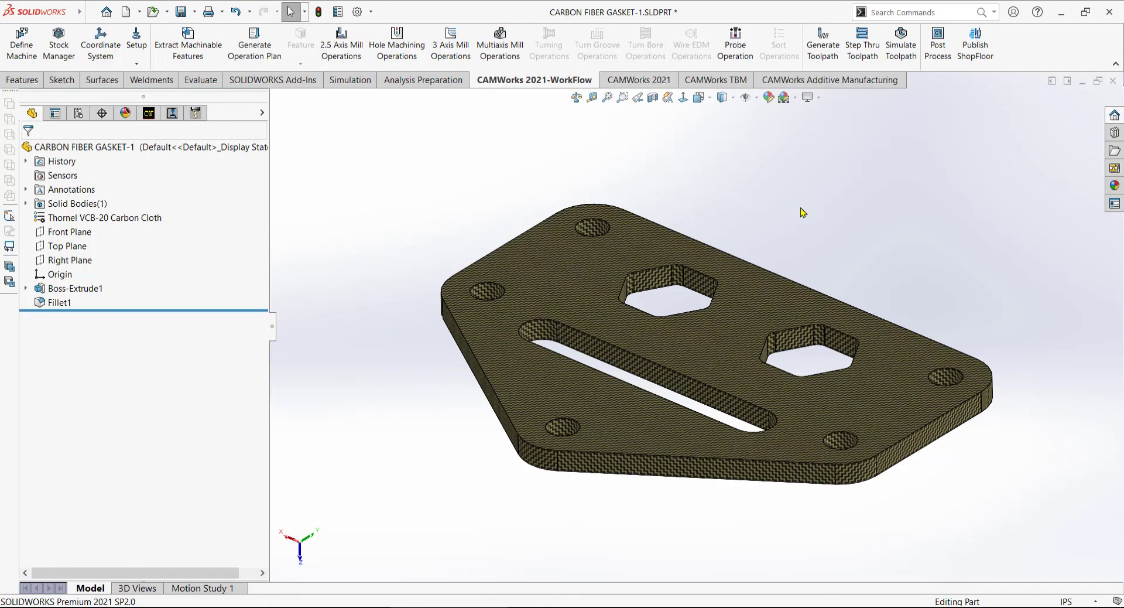
{"action": "left_click", "coordinate": [937, 56]}
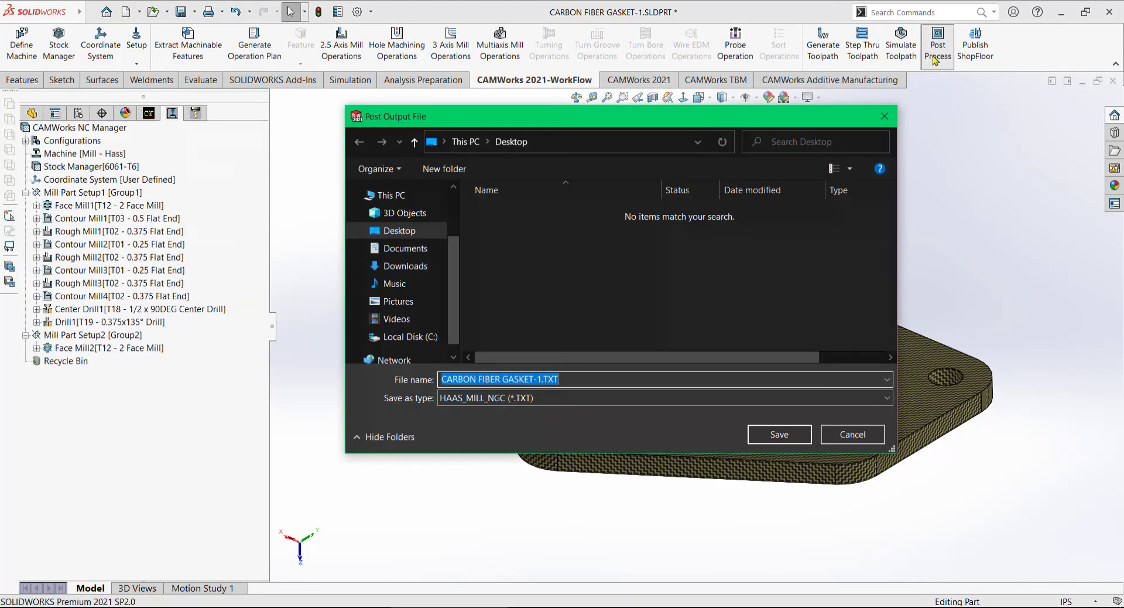
{"action": "left_click", "coordinate": [416, 267]}
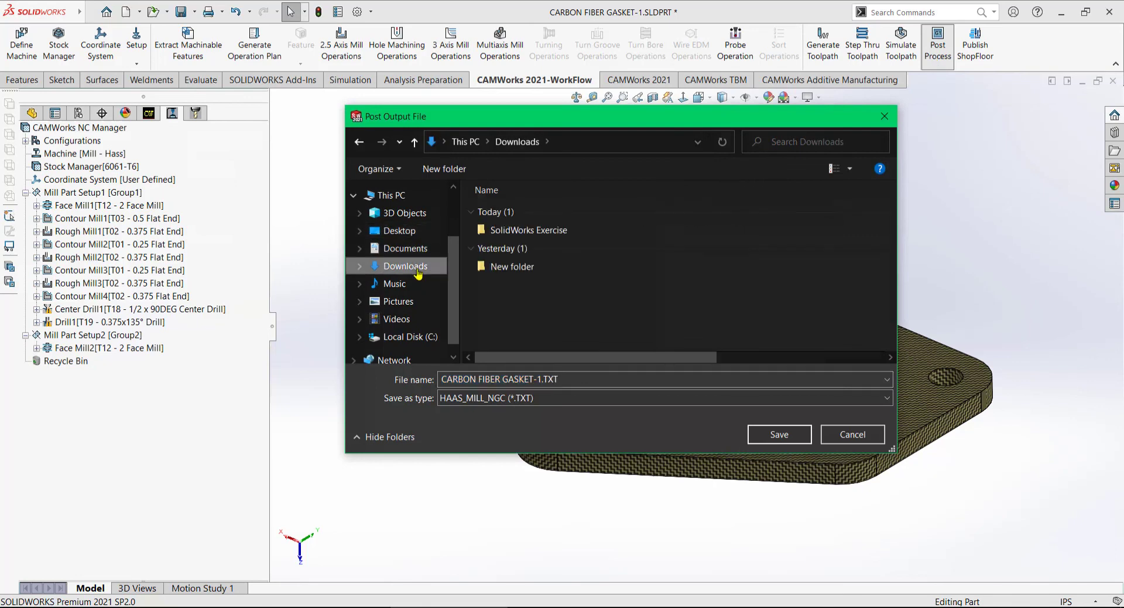
{"action": "double_click", "coordinate": [555, 233]}
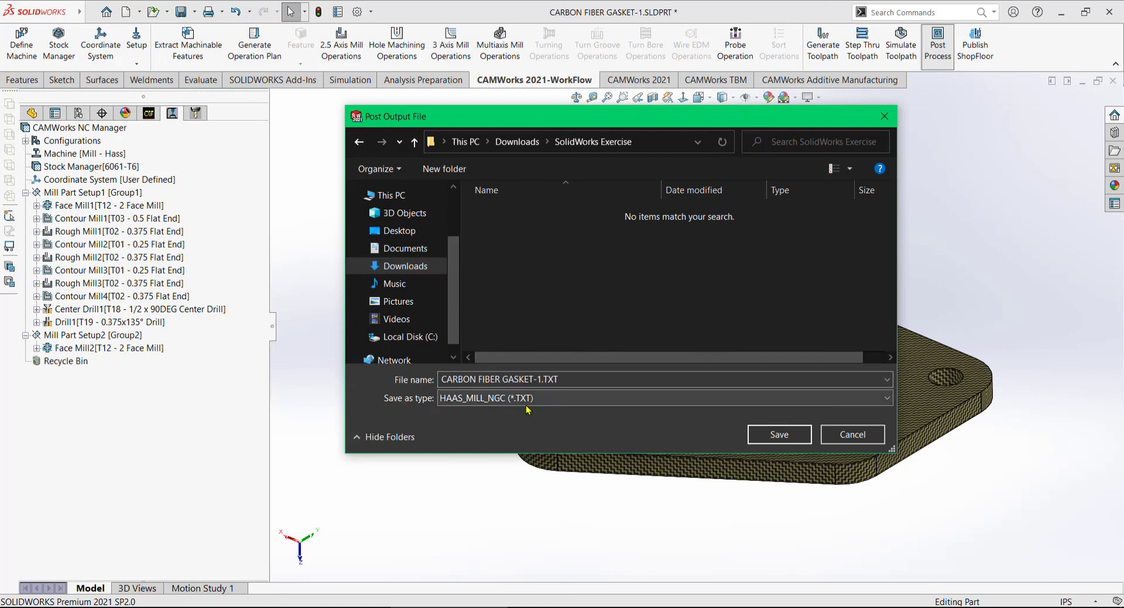
Step: Try NC Code (*.nc) as the post output file type and switch back to HAAS_MILL_NGC (*.TXT)
{"action": "left_click", "coordinate": [658, 400]}
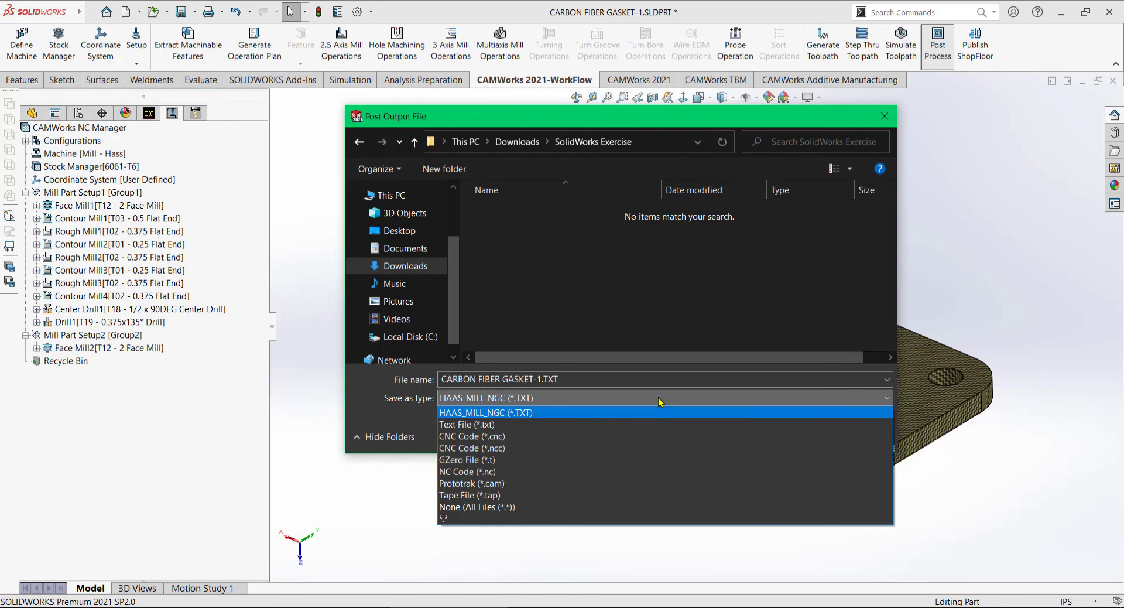
{"action": "left_click", "coordinate": [519, 474]}
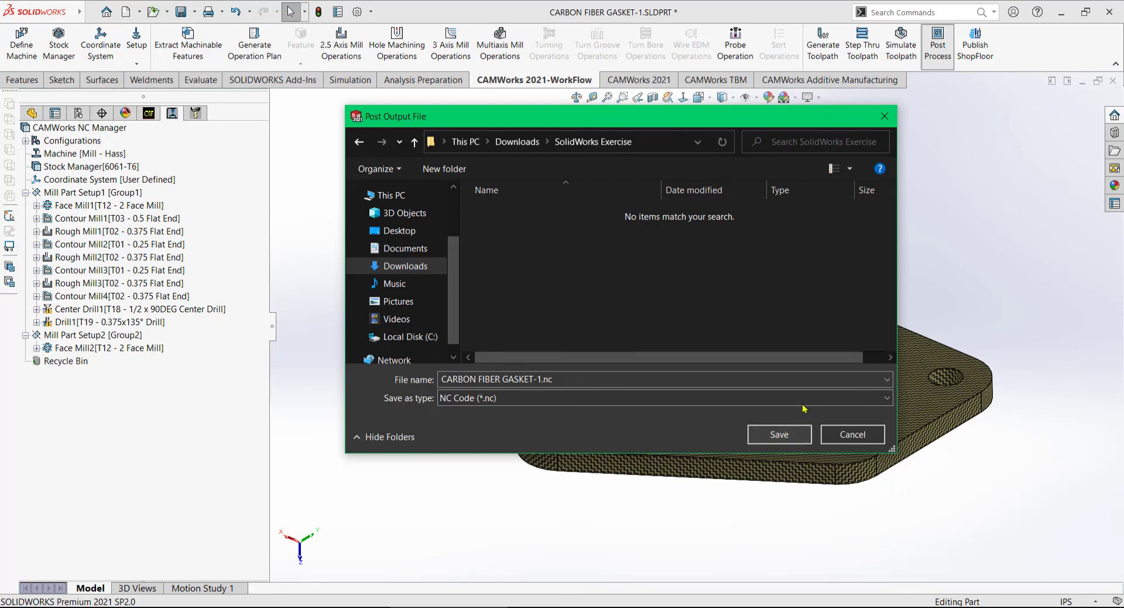
{"action": "left_click", "coordinate": [859, 404]}
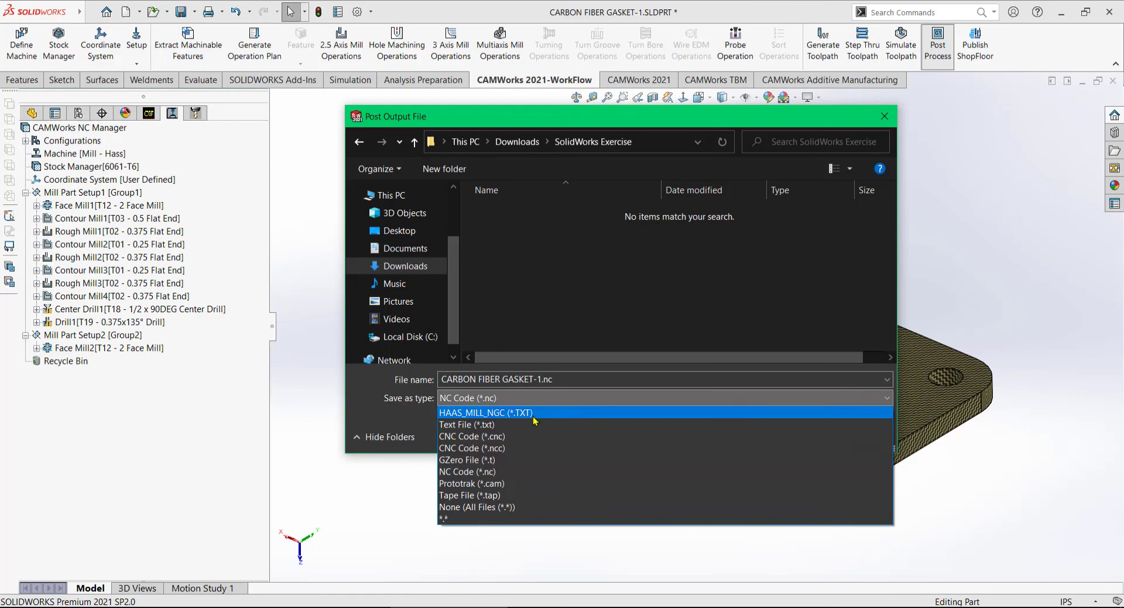
{"action": "left_click", "coordinate": [534, 413]}
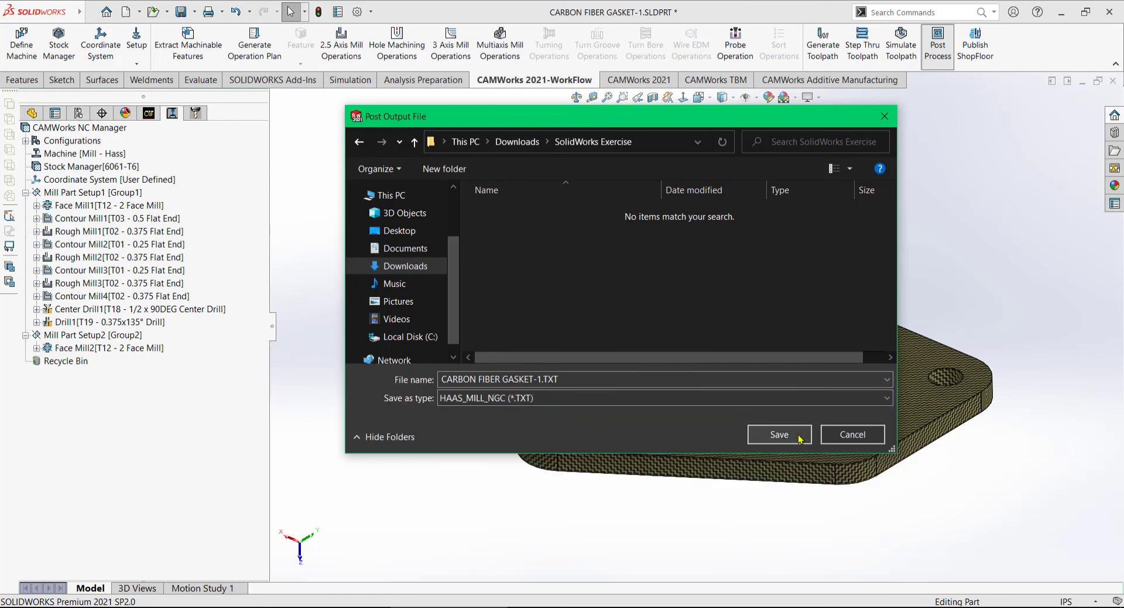
Step: Save the post output as CARBON FIBER GASKET-1.TXT, generate the complete NC code, and accept the post process
{"action": "left_click", "coordinate": [799, 436]}
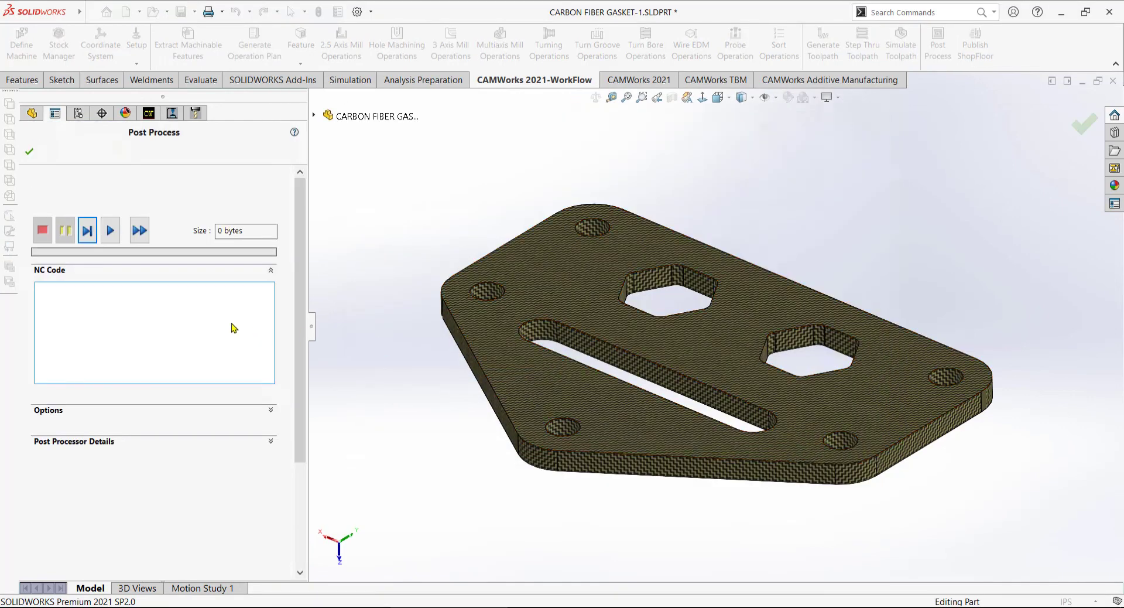
{"action": "left_click_drag", "start_coordinate": [299, 299], "coordinate": [318, 276]}
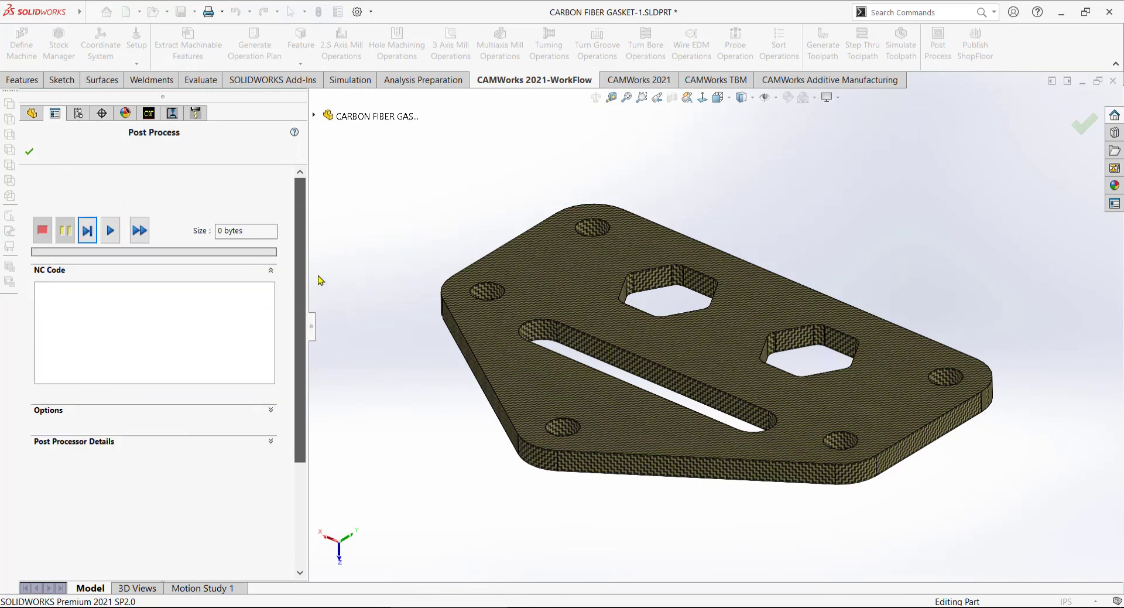
{"action": "left_click", "coordinate": [115, 234]}
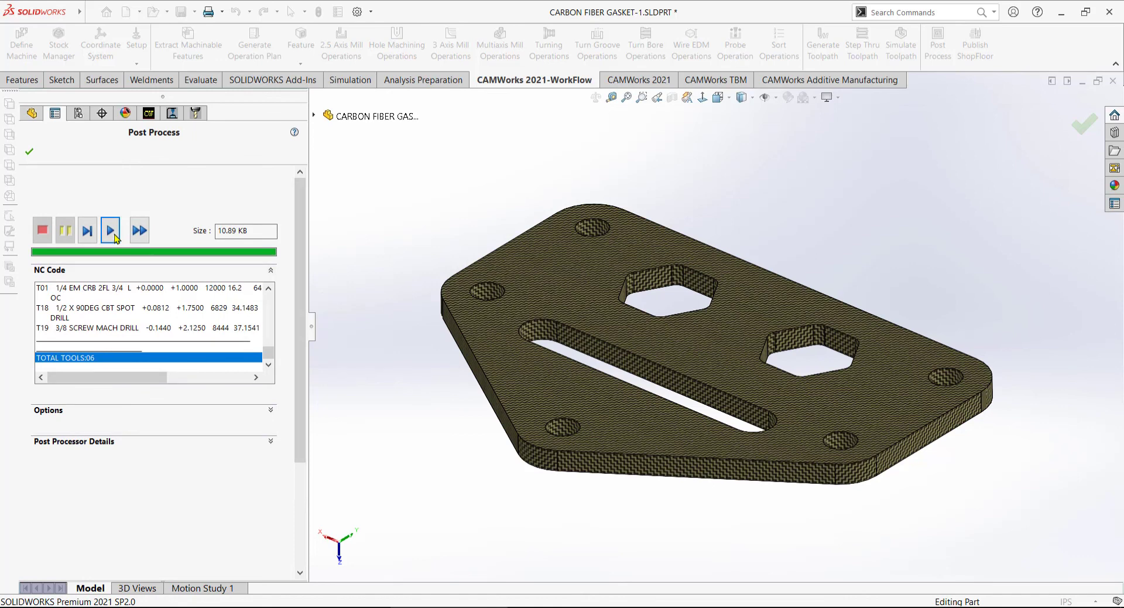
{"action": "left_click", "coordinate": [29, 151]}
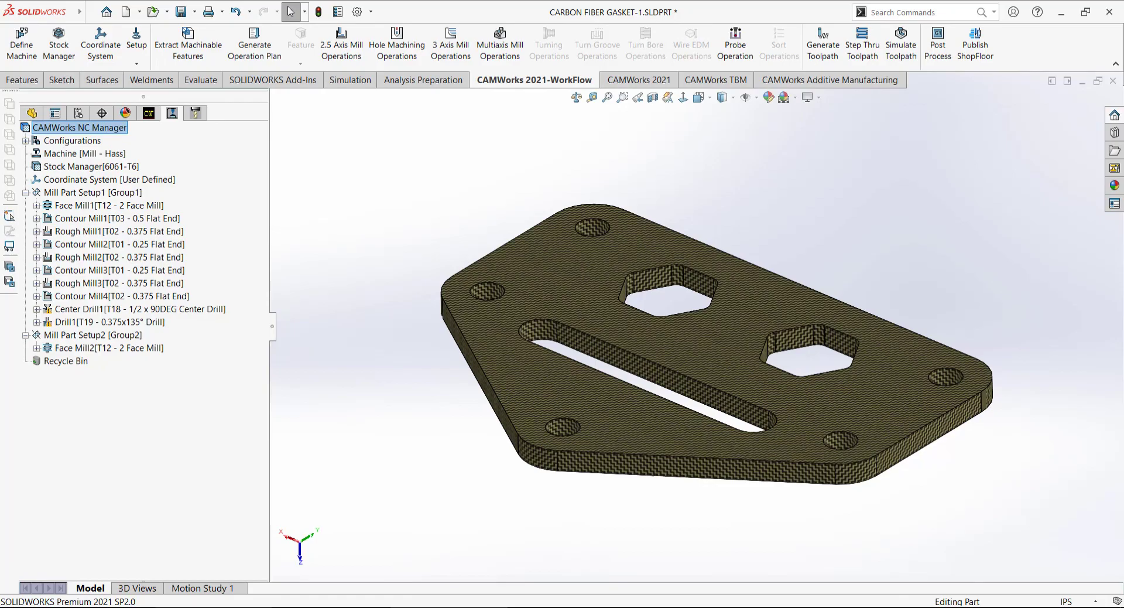
Step: Open CARBON FIBER GASKET-1.TXT from the SolidWorks Exercise folder in Downloads with Notepad and enlarge its window to show more code
{"action": "left_click", "coordinate": [96, 607]}
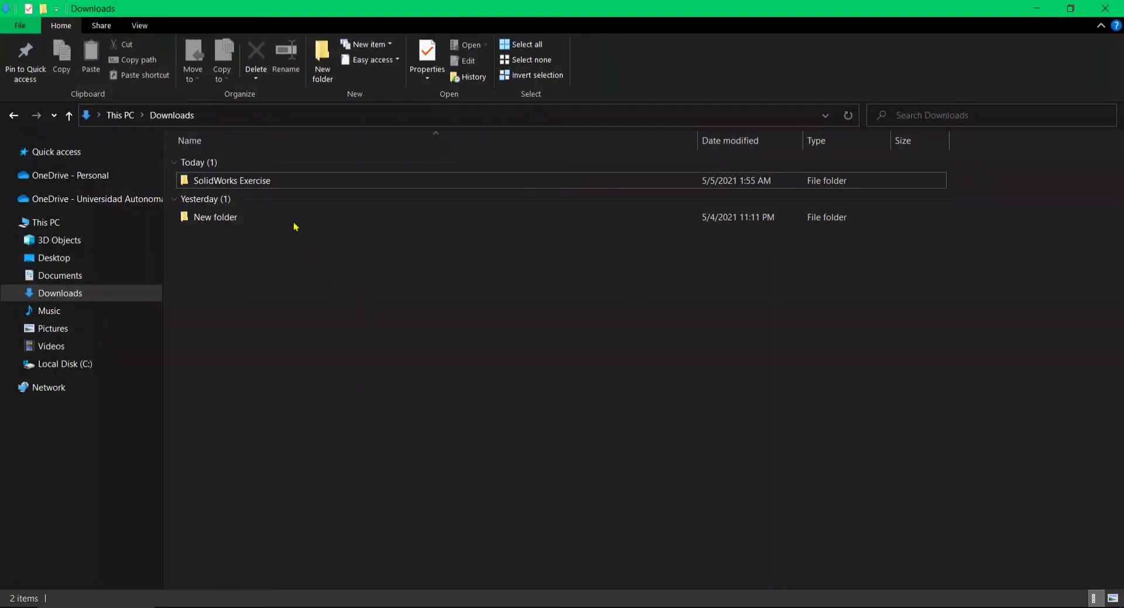
{"action": "double_click", "coordinate": [283, 183]}
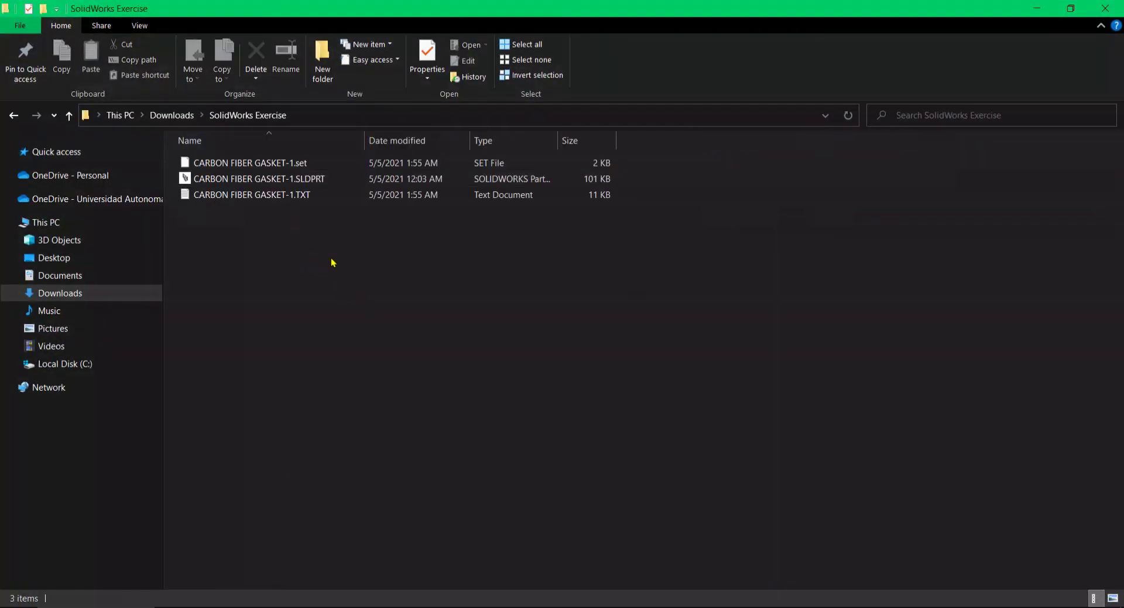
{"action": "double_click", "coordinate": [297, 199]}
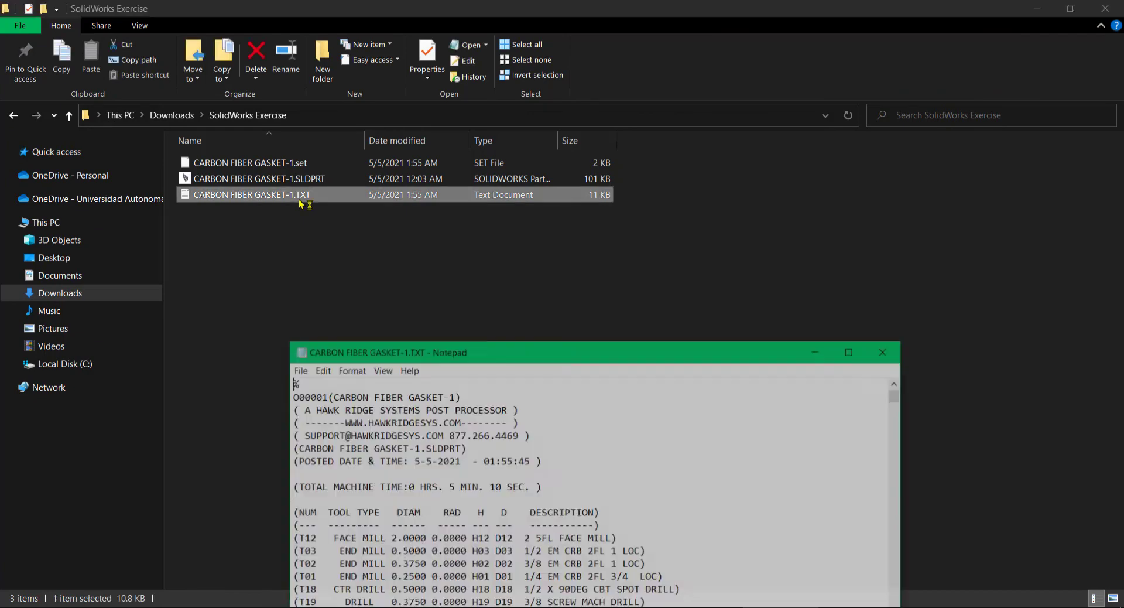
{"action": "left_click_drag", "start_coordinate": [588, 354], "coordinate": [626, 135]}
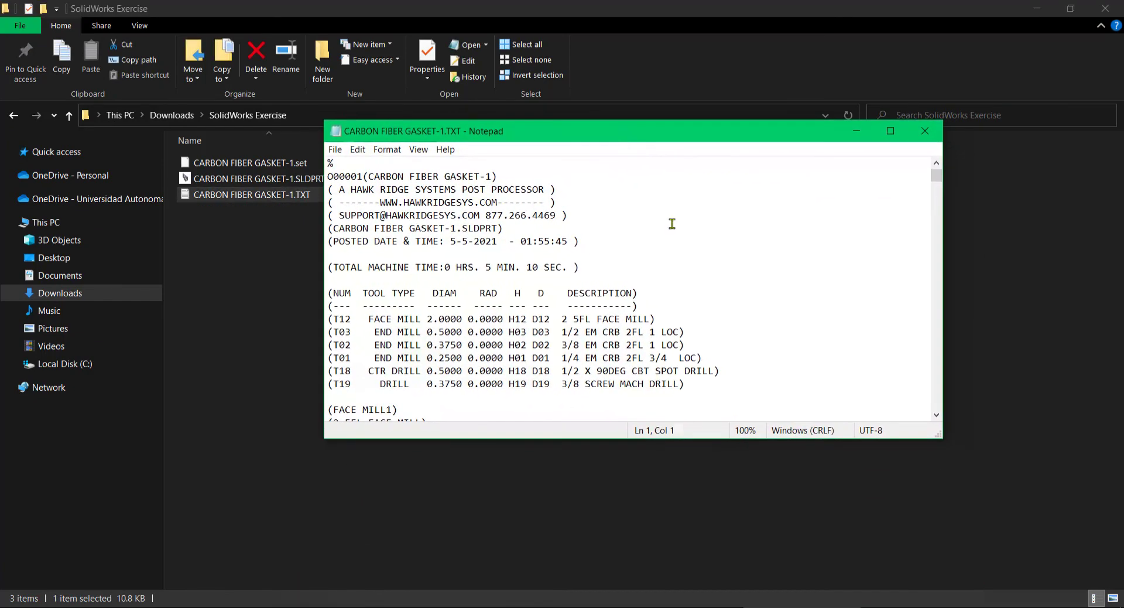
{"action": "left_click_drag", "start_coordinate": [727, 441], "coordinate": [727, 567]}
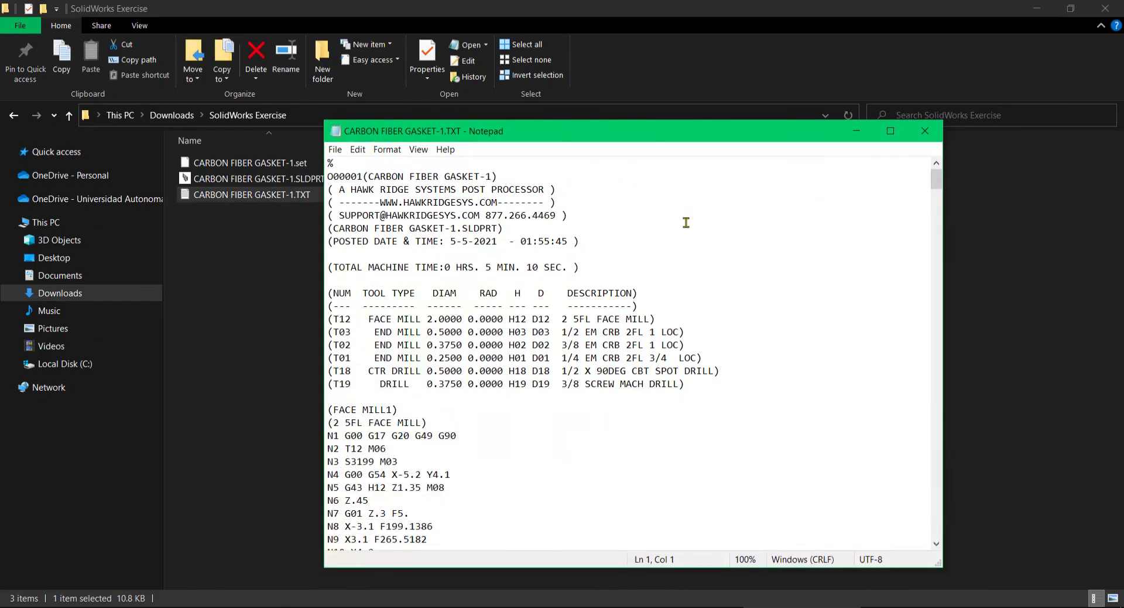
{"action": "left_click_drag", "start_coordinate": [675, 132], "coordinate": [680, 26]}
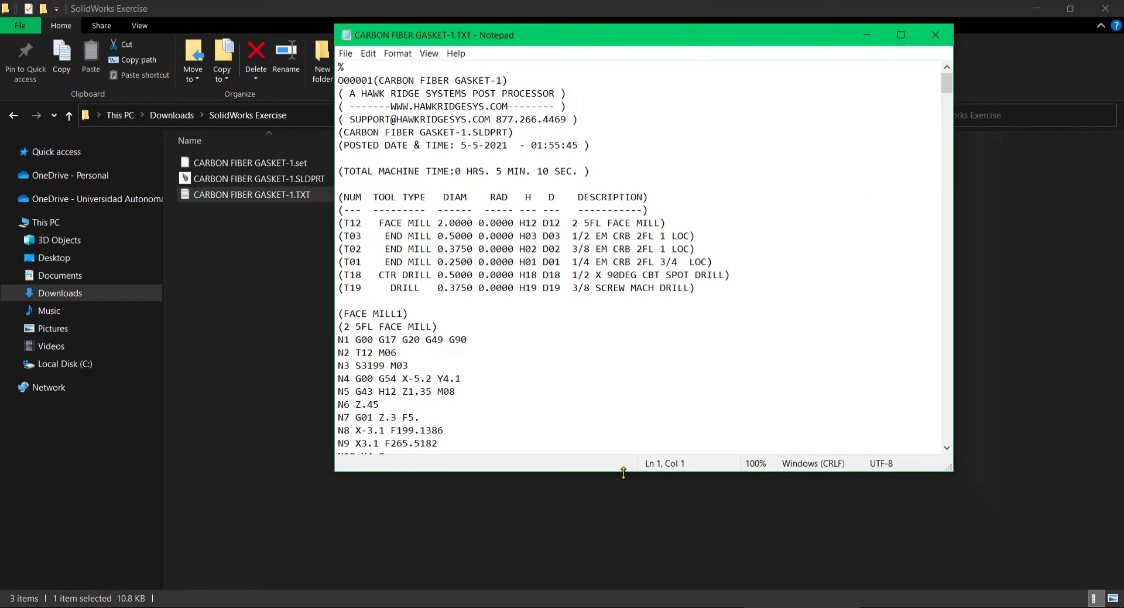
{"action": "left_click_drag", "start_coordinate": [624, 472], "coordinate": [623, 588]}
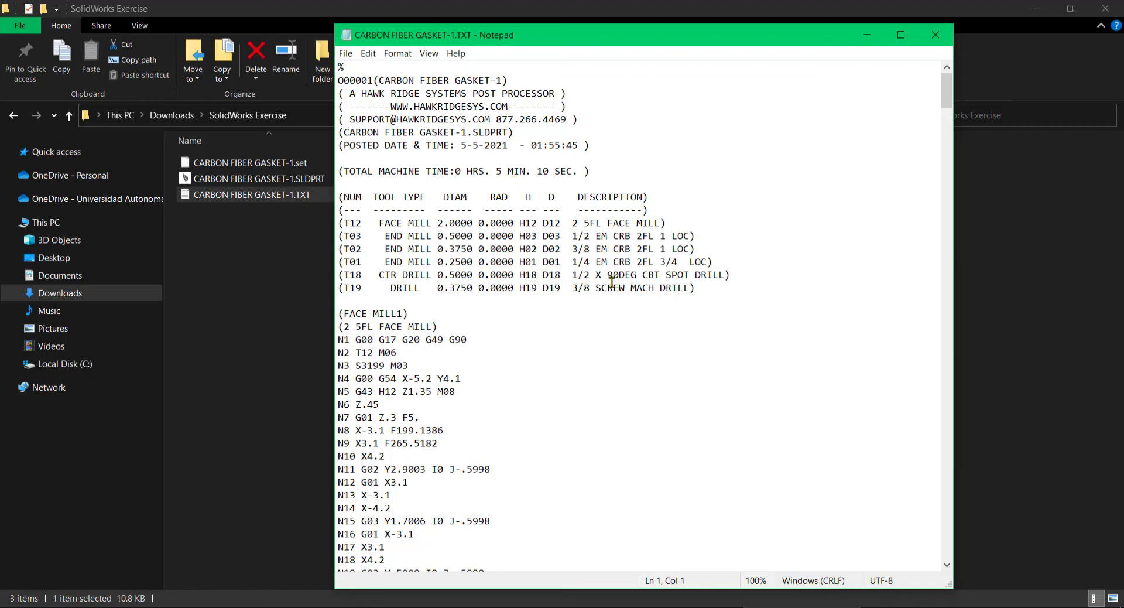
Step: Review the posted G-code from the tool list and Face Mill1 through Contour Mill2, and return to the SOLIDWORKS part
{"action": "scroll", "coordinate": [462, 354], "scroll_direction": "down", "scroll_amount": 7}
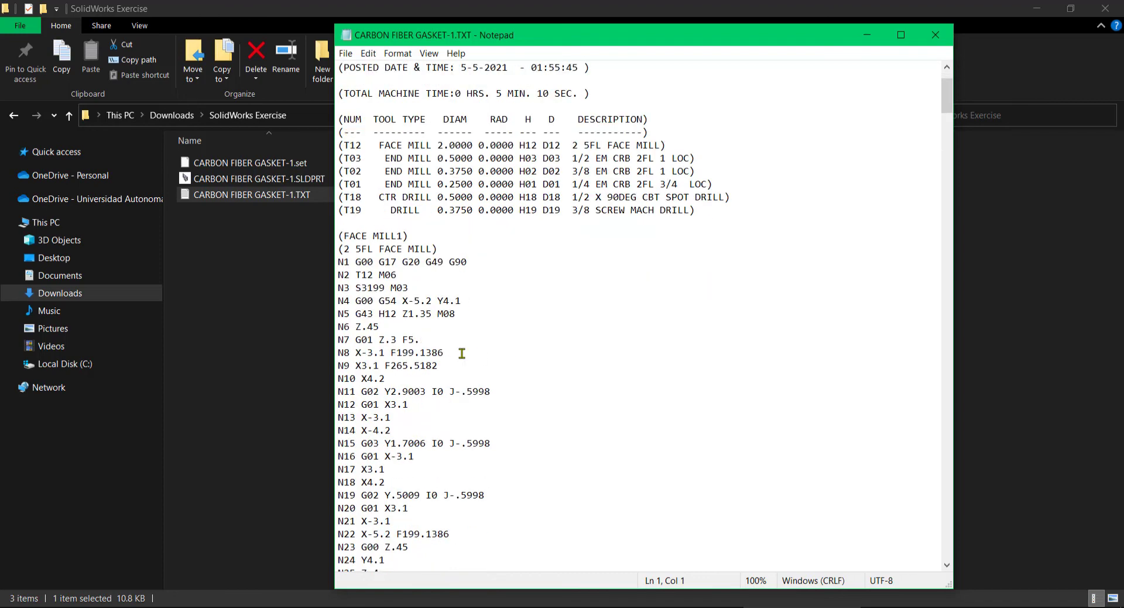
{"action": "scroll", "coordinate": [396, 297], "scroll_direction": "down", "scroll_amount": 10}
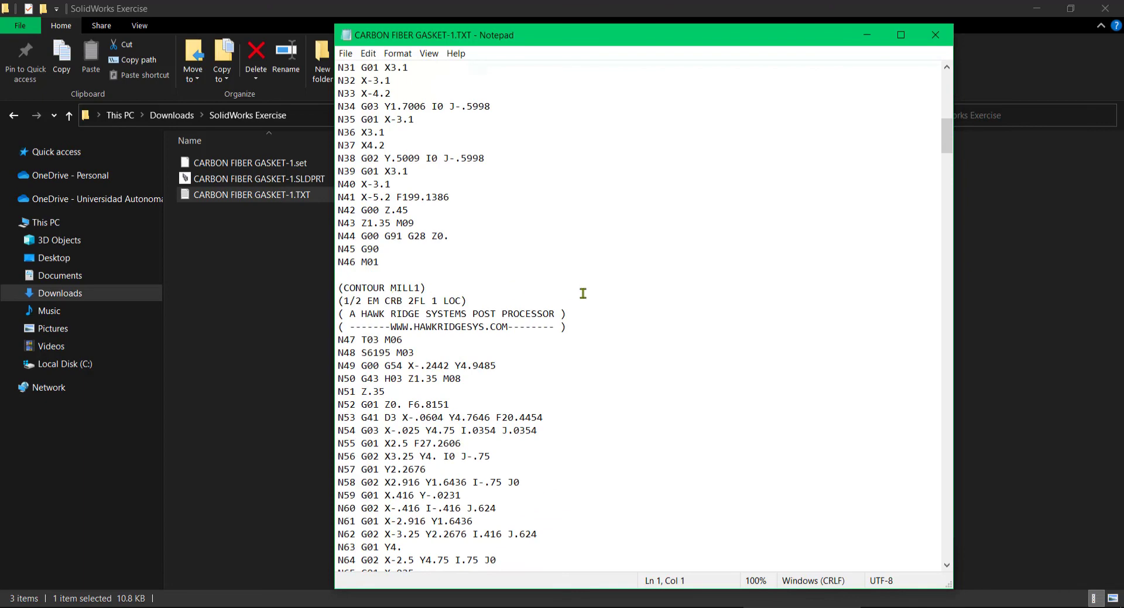
{"action": "scroll", "coordinate": [583, 293], "scroll_direction": "down", "scroll_amount": 13}
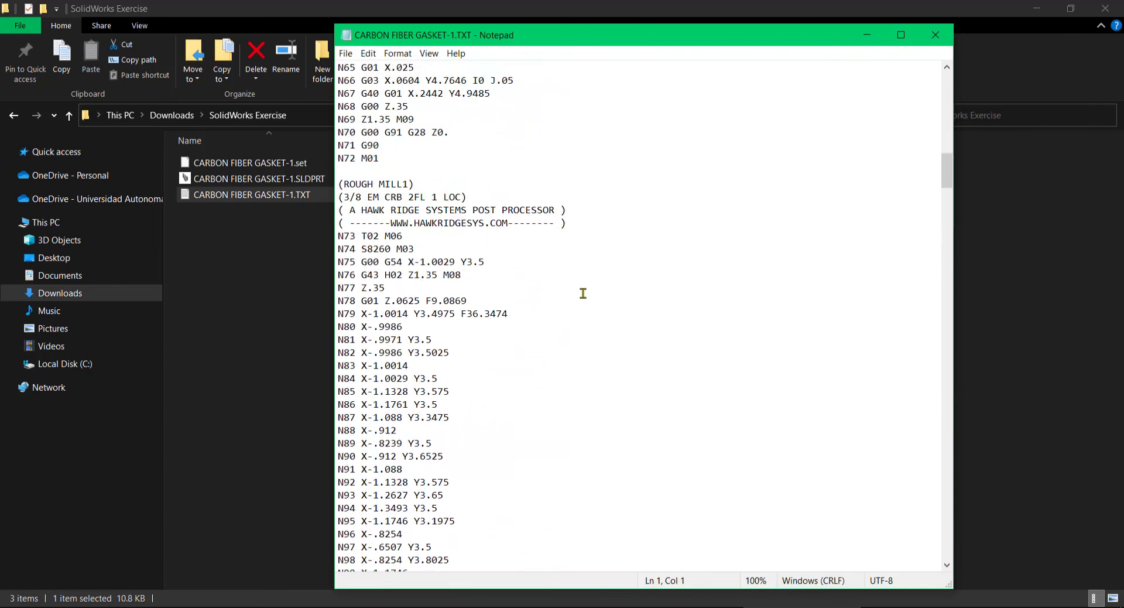
{"action": "scroll", "coordinate": [583, 293], "scroll_direction": "down", "scroll_amount": 20}
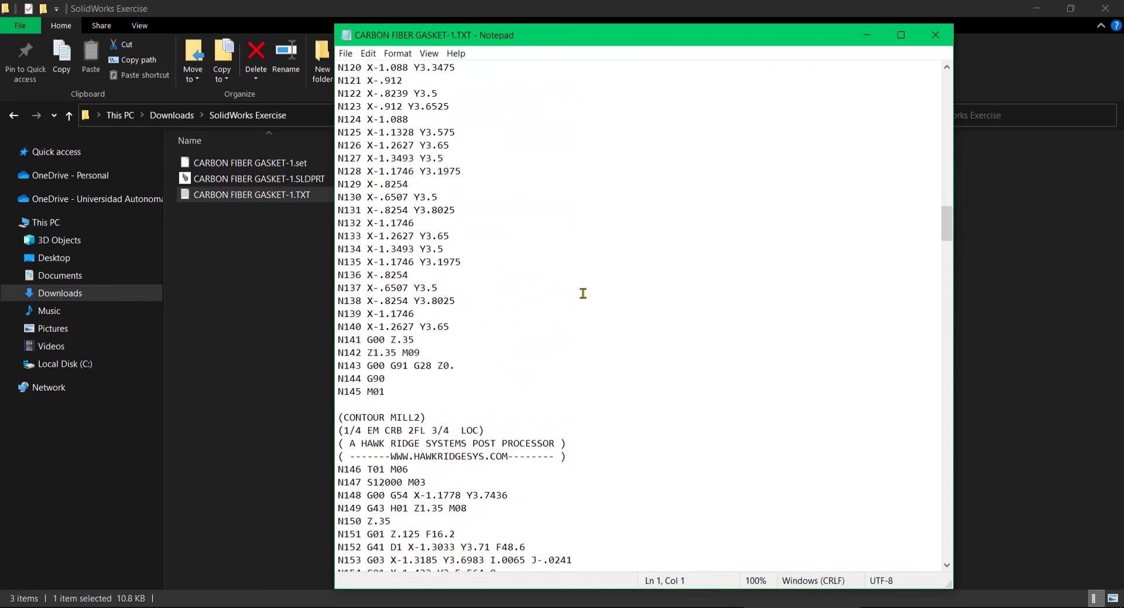
{"action": "scroll", "coordinate": [583, 293], "scroll_direction": "down", "scroll_amount": 11}
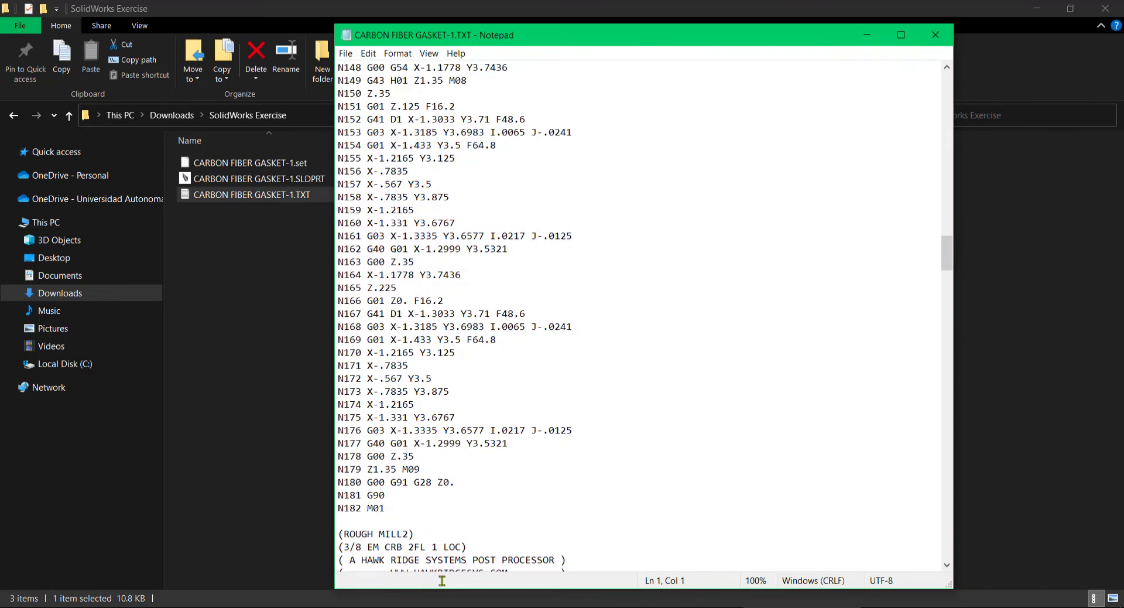
{"action": "left_click", "coordinate": [448, 607]}
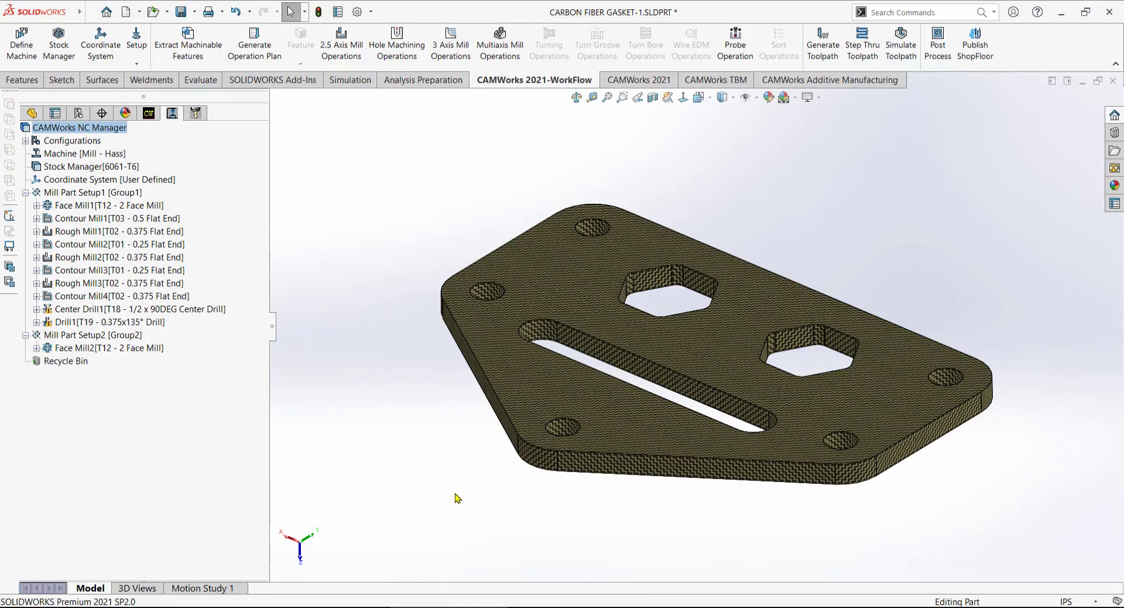